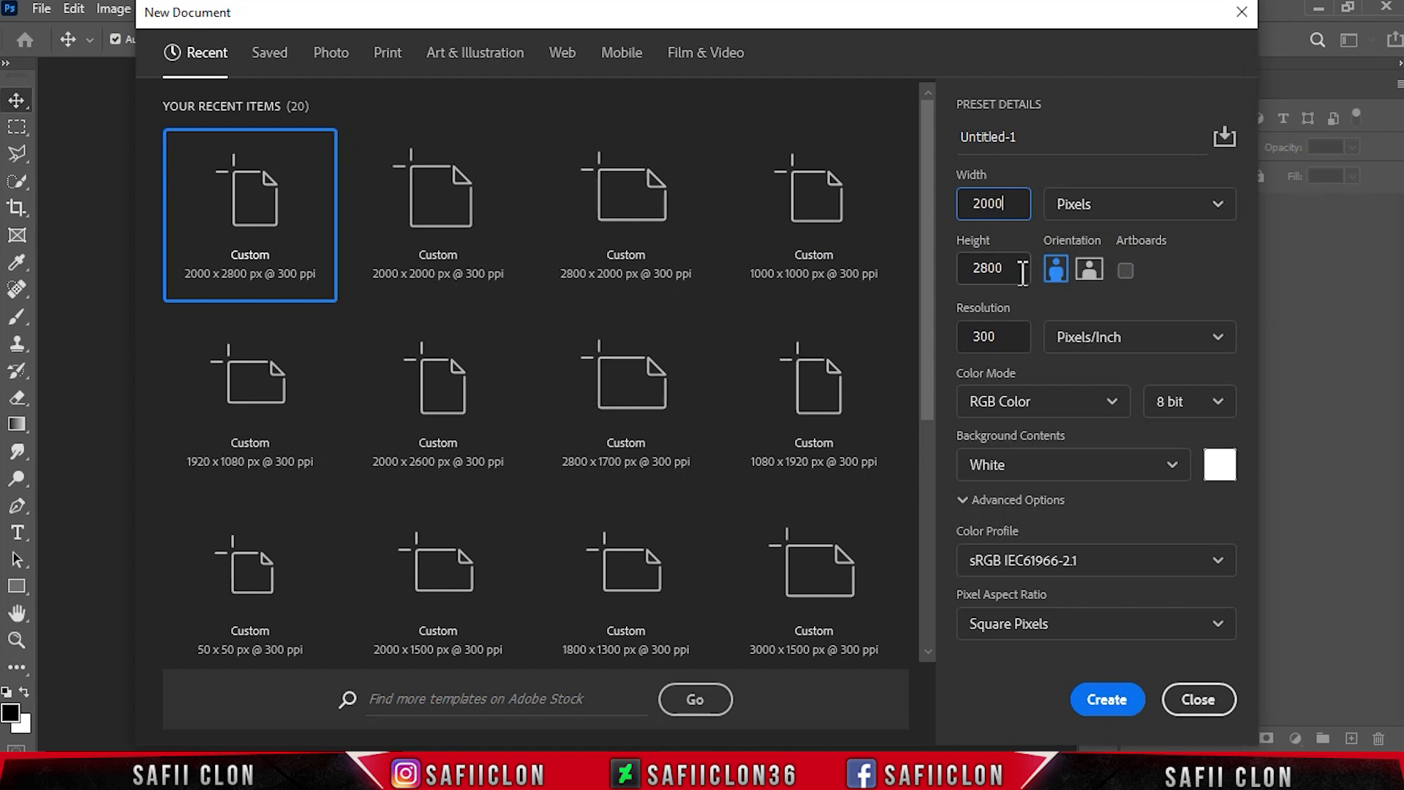
- Create a portrait document of 2000 x 2800 pixels at 300 pixels/inch in RGB Color with a white background
left_click(1056, 271)
left_click(1089, 338)
left_click(1013, 375)
left_click(973, 337)
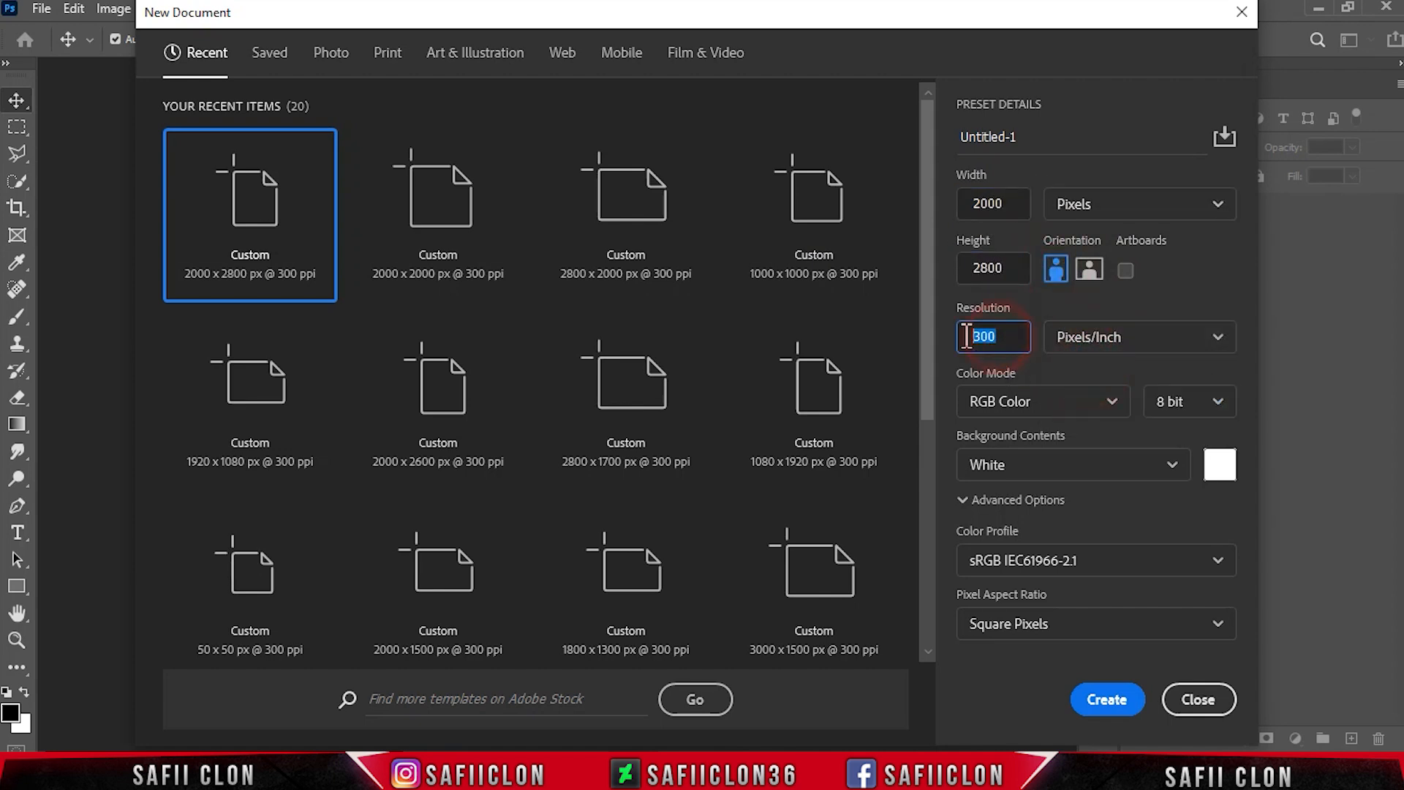
type("300")
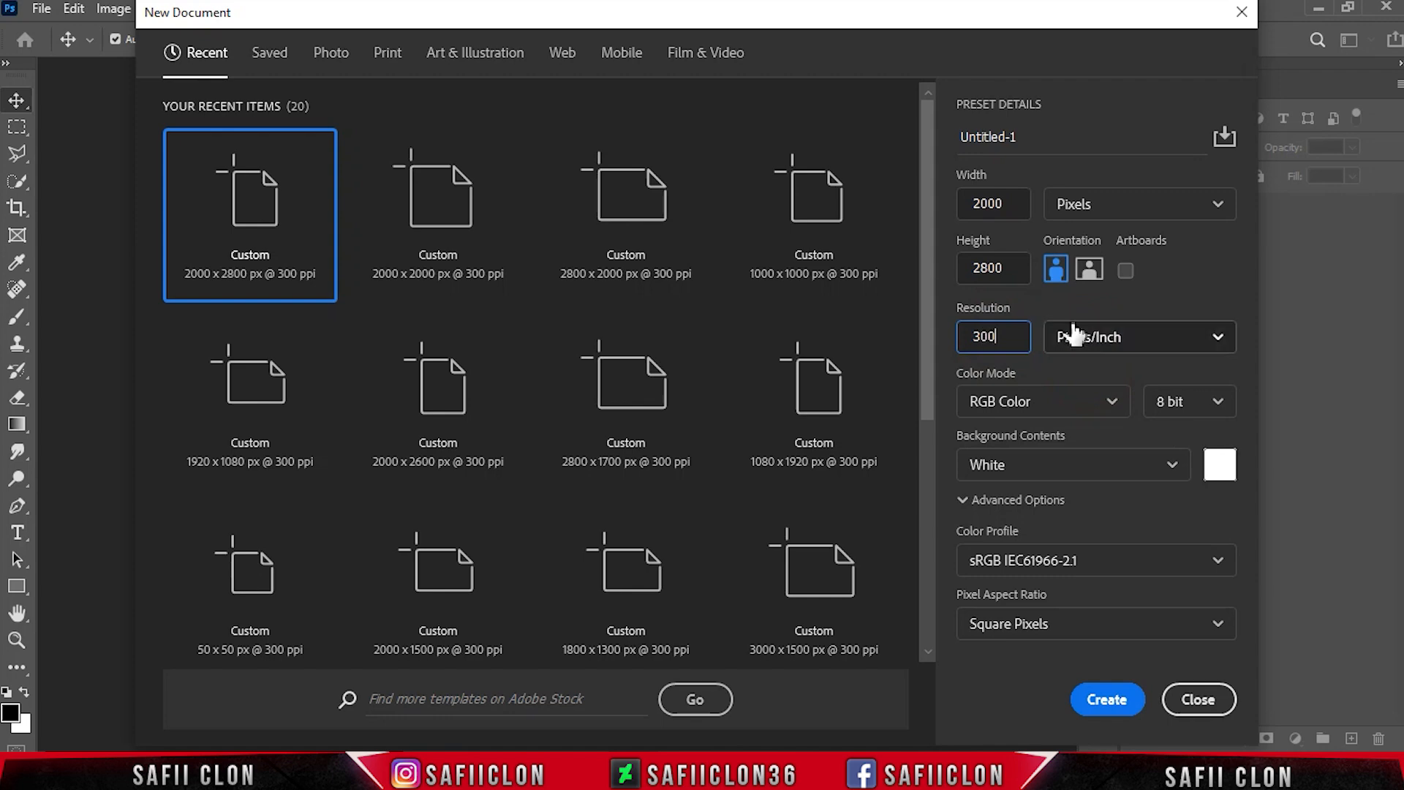
left_click(1108, 700)
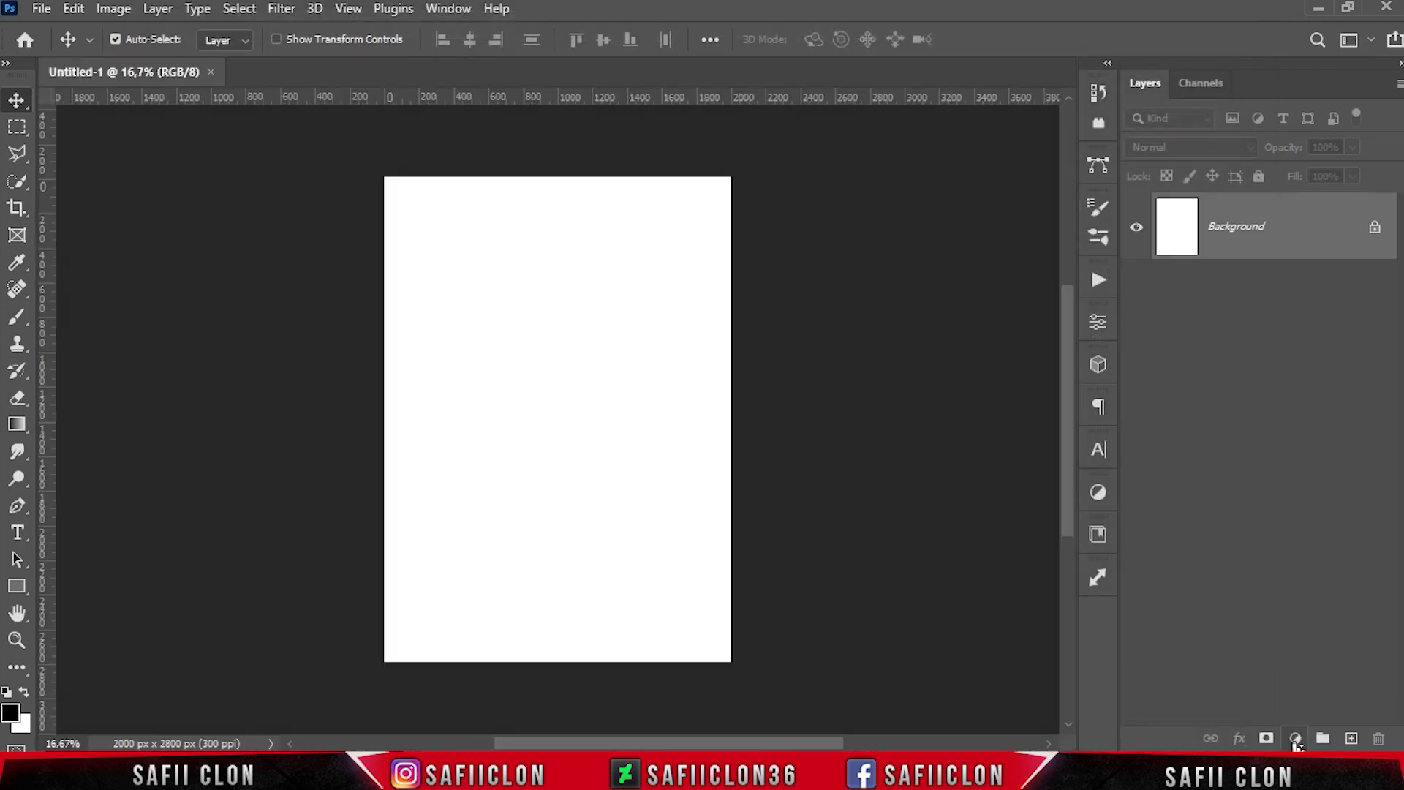
- Add a Solid Color fill layer in dark blue #1c3e5e above the background
left_click(1295, 739)
left_click(1307, 385)
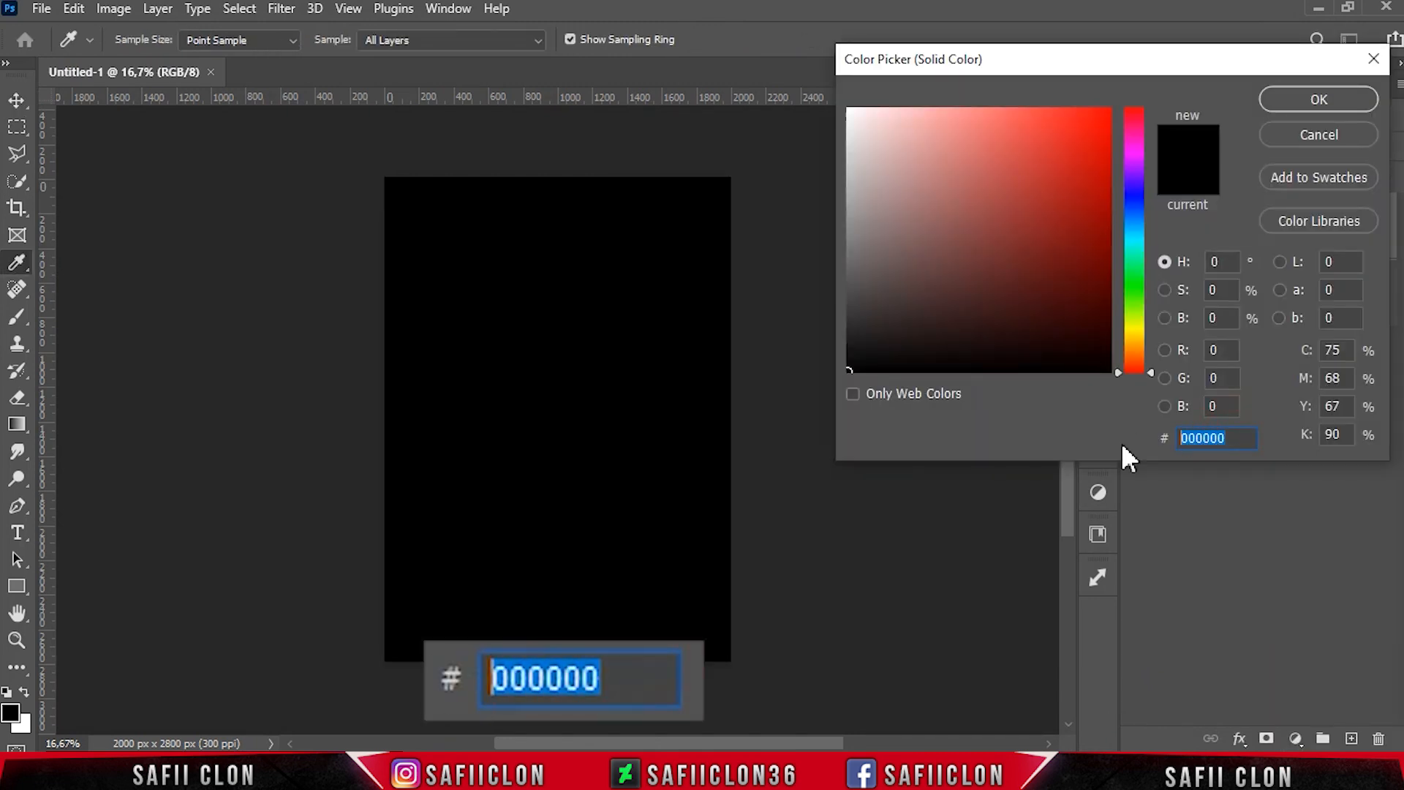
type("1c3")
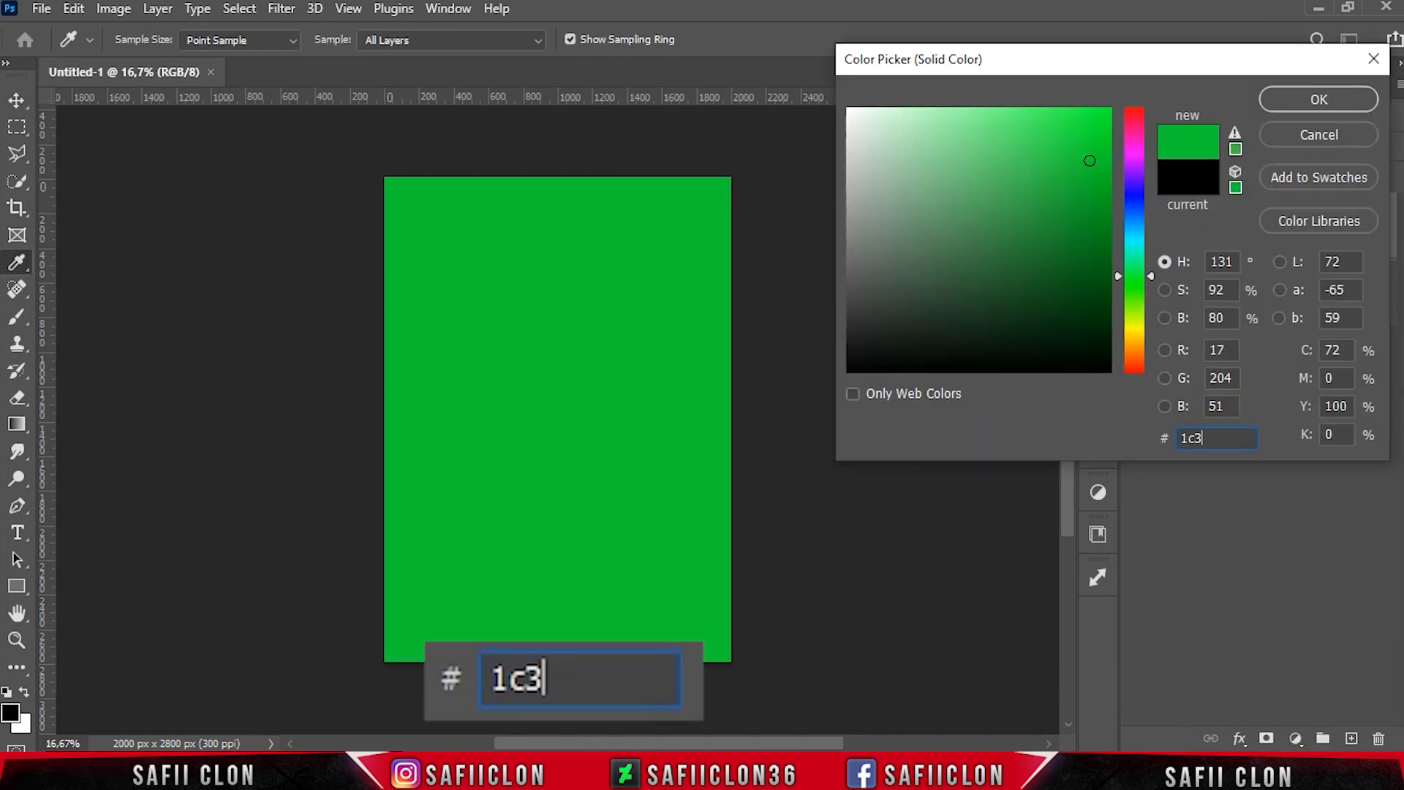
type("e5e")
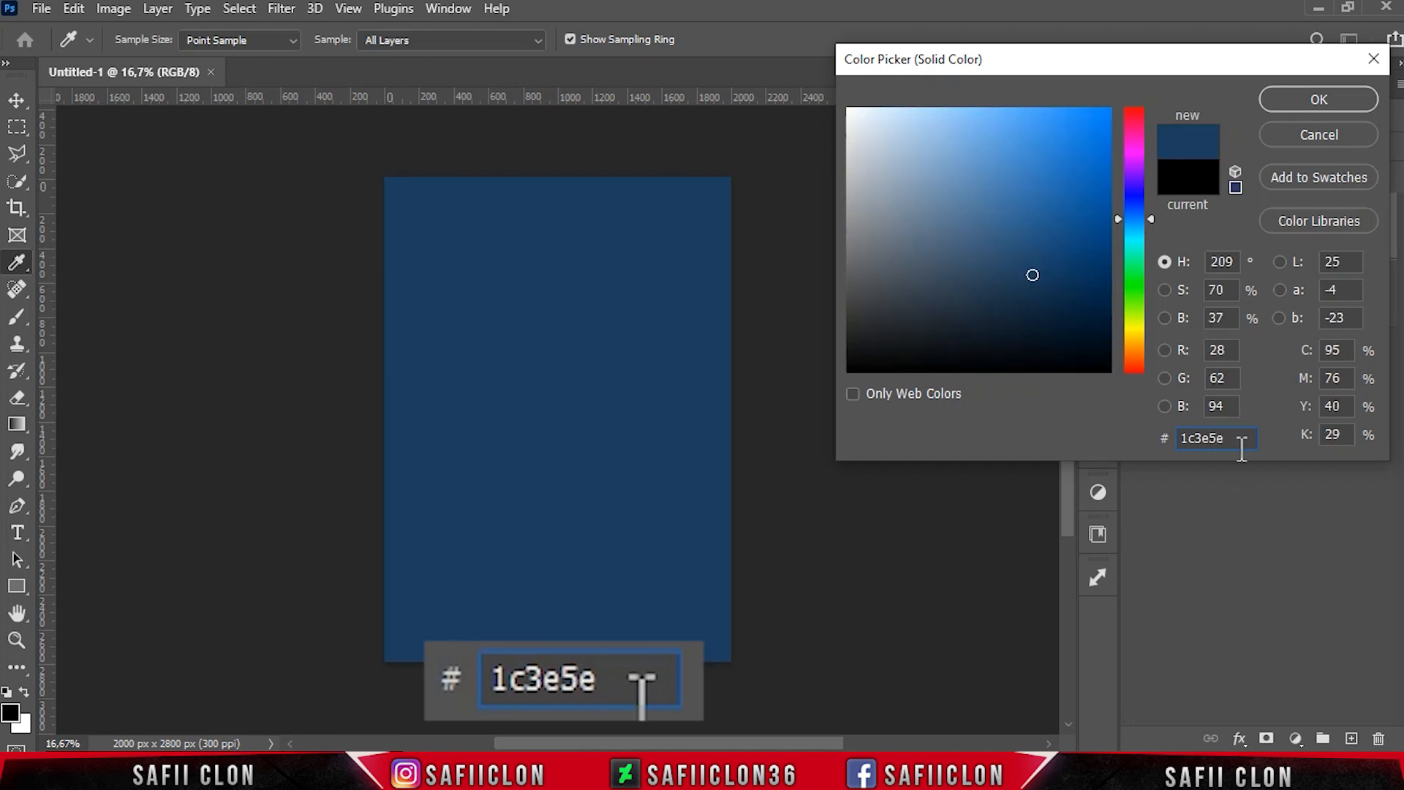
left_click(1289, 95)
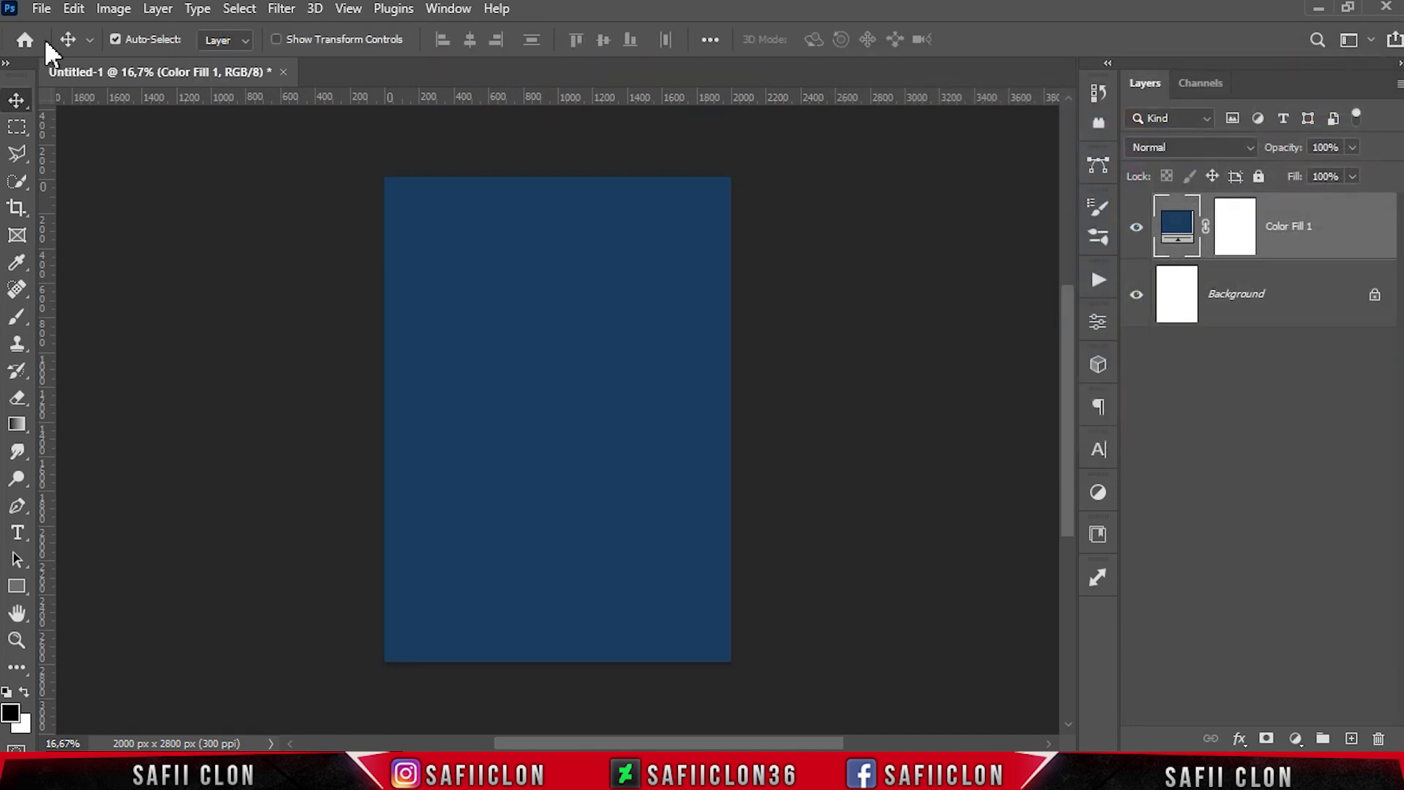
- Open erling-braut-haland-96.png and copy the player cutout into the Untitled-1 document
left_click(40, 8)
left_click(82, 46)
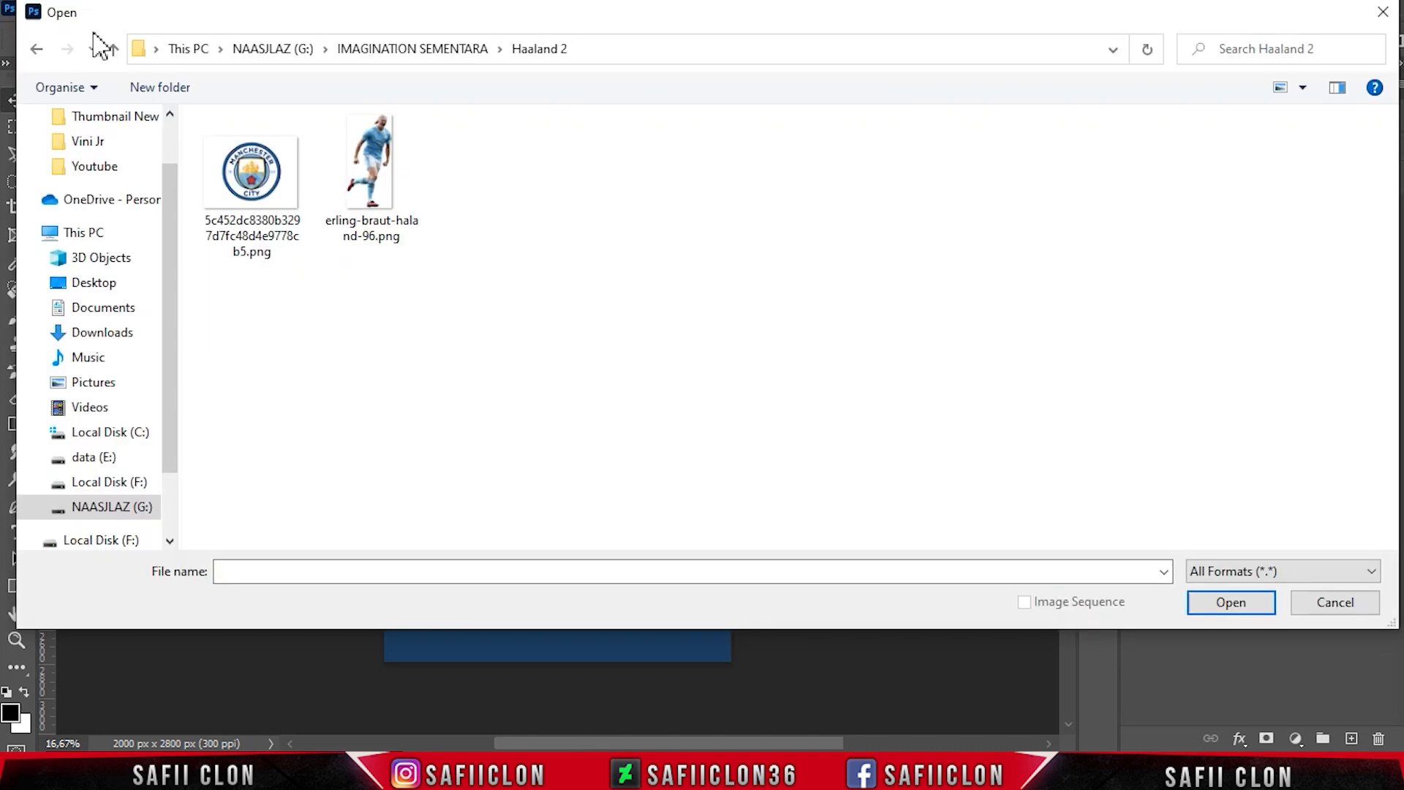
left_click(382, 198)
left_click(1199, 604)
left_click(1283, 219)
left_click_drag(1284, 219, 571, 382)
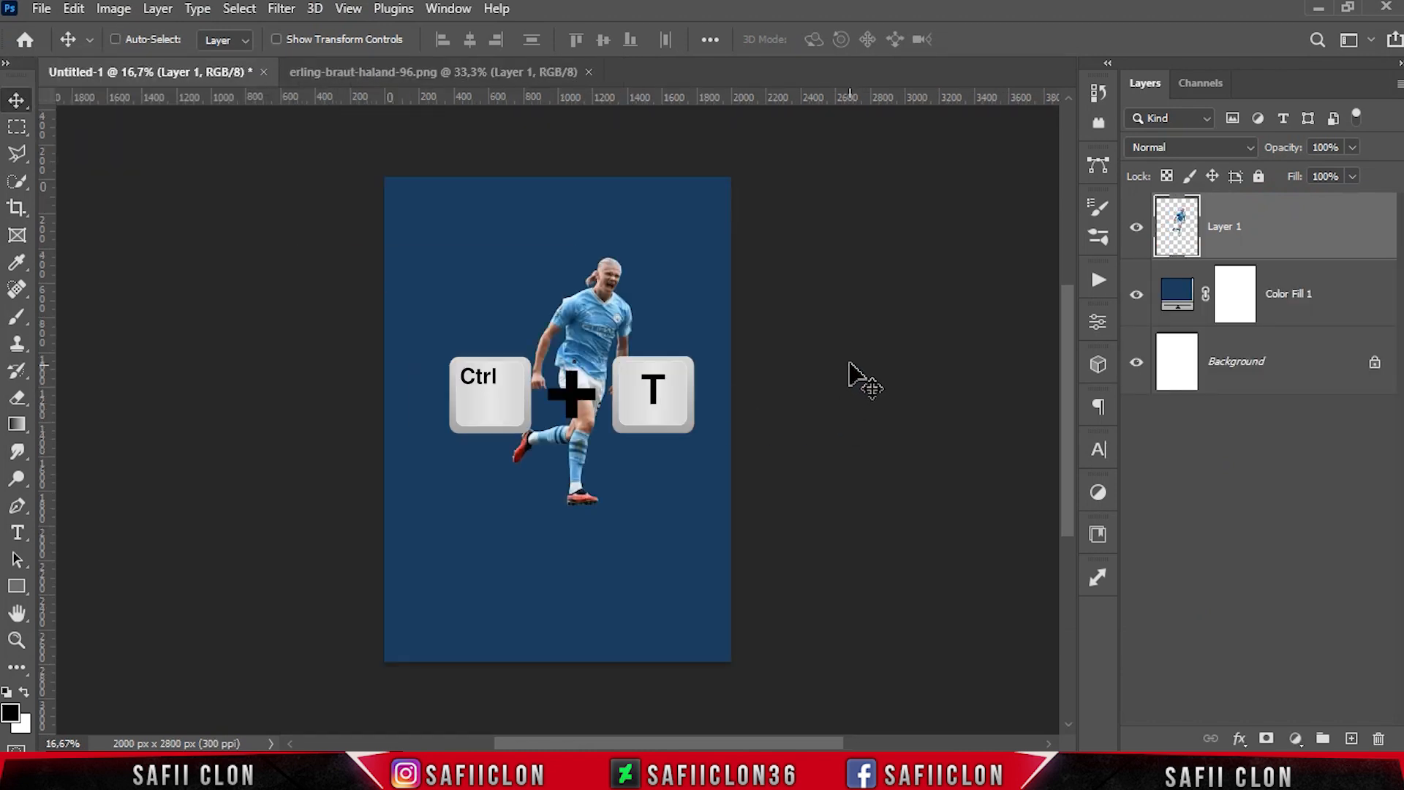
- Scale the player to about 146% and center him horizontally on the canvas
key("ctrl+t")
left_click_drag(602, 344, 589, 382)
left_click_drag(618, 295, 662, 244)
left_click_drag(581, 388, 580, 322)
key("ctrl+plus")
key("ctrl+minus")
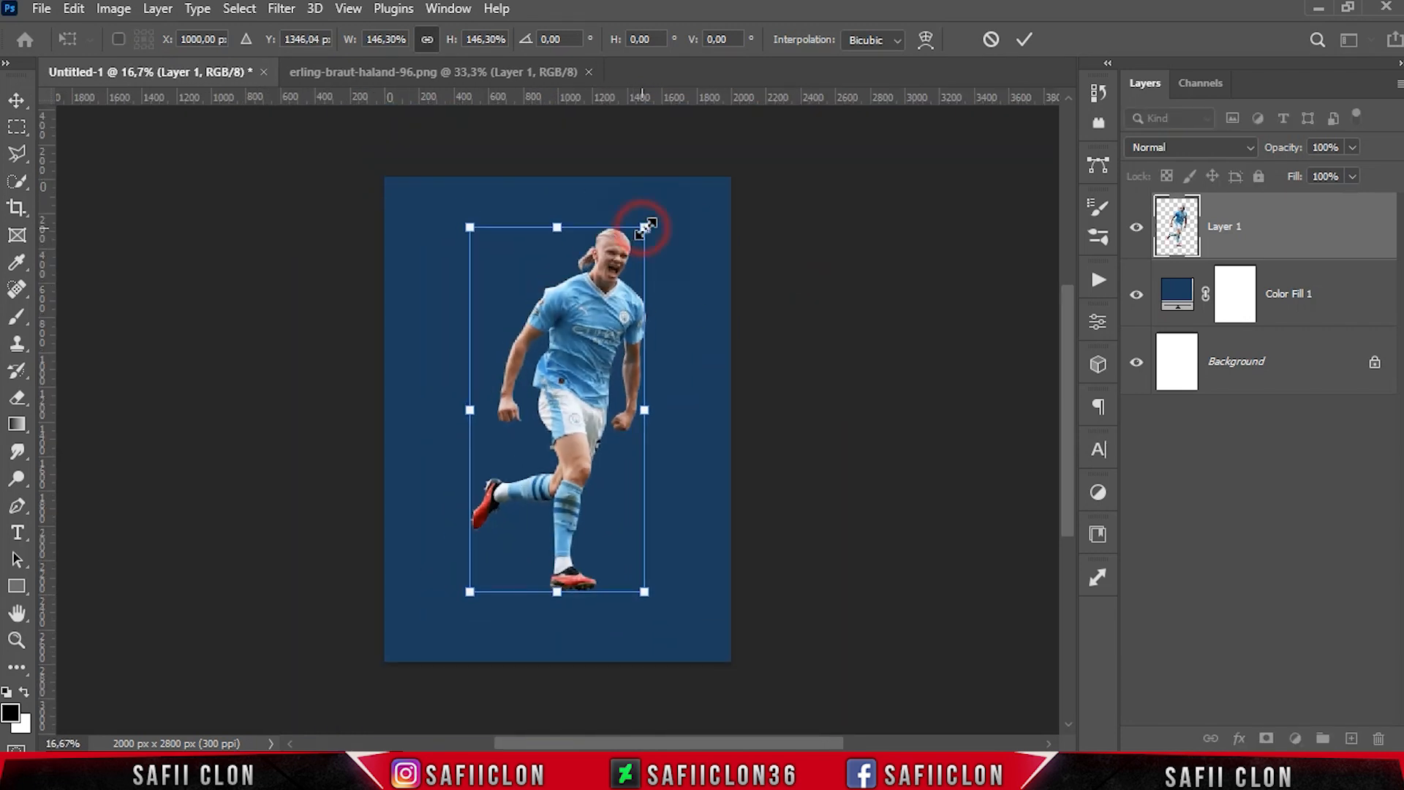
left_click(1027, 39)
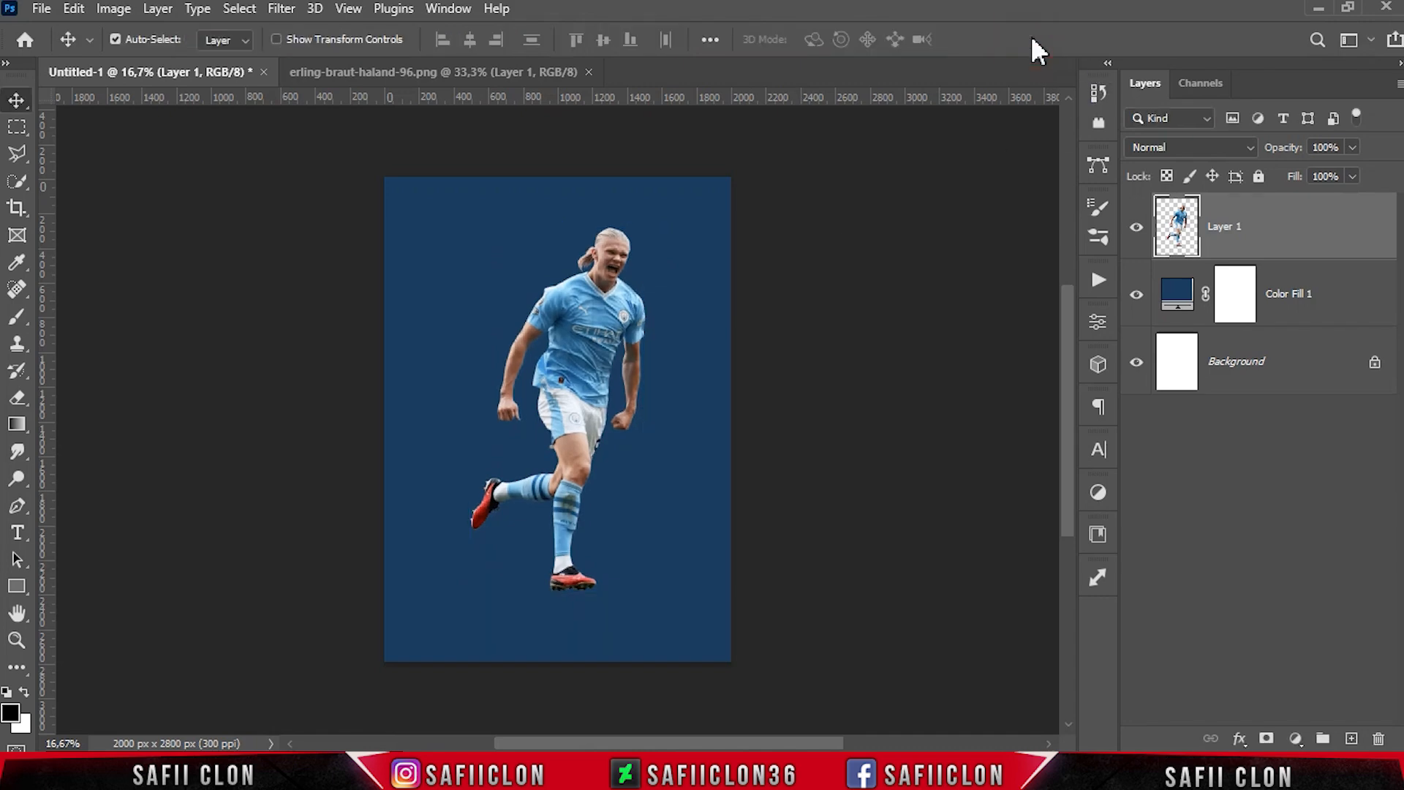
- Open the Manchester City logo image 5c452dc8380b3297d7fc48d4e9778cb5.png
left_click(42, 9)
left_click(65, 46)
left_click(251, 175)
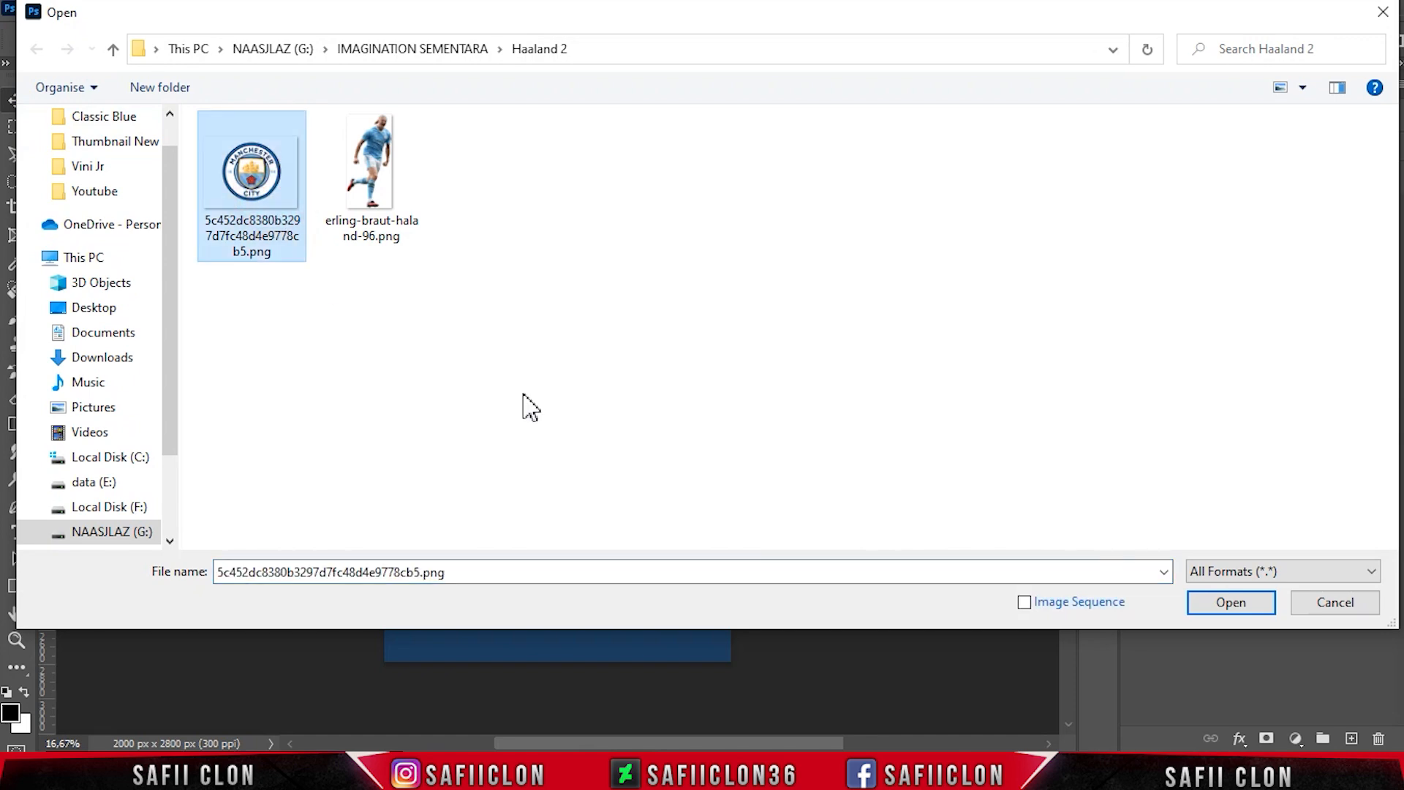
left_click(1269, 613)
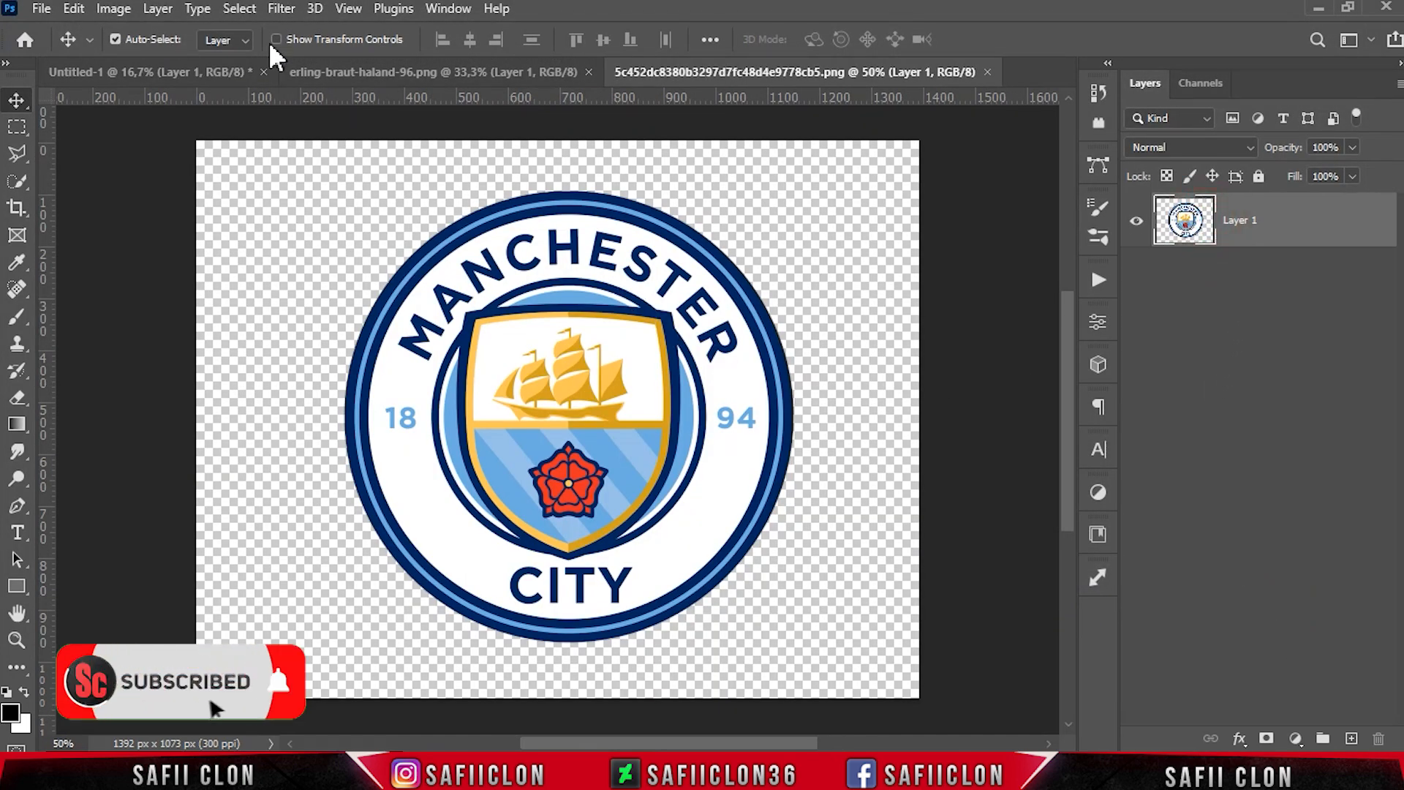
- Select the logo's white areas with Color Range, using Sampled Colors and a fuzziness of about 133
left_click(241, 9)
left_click(292, 210)
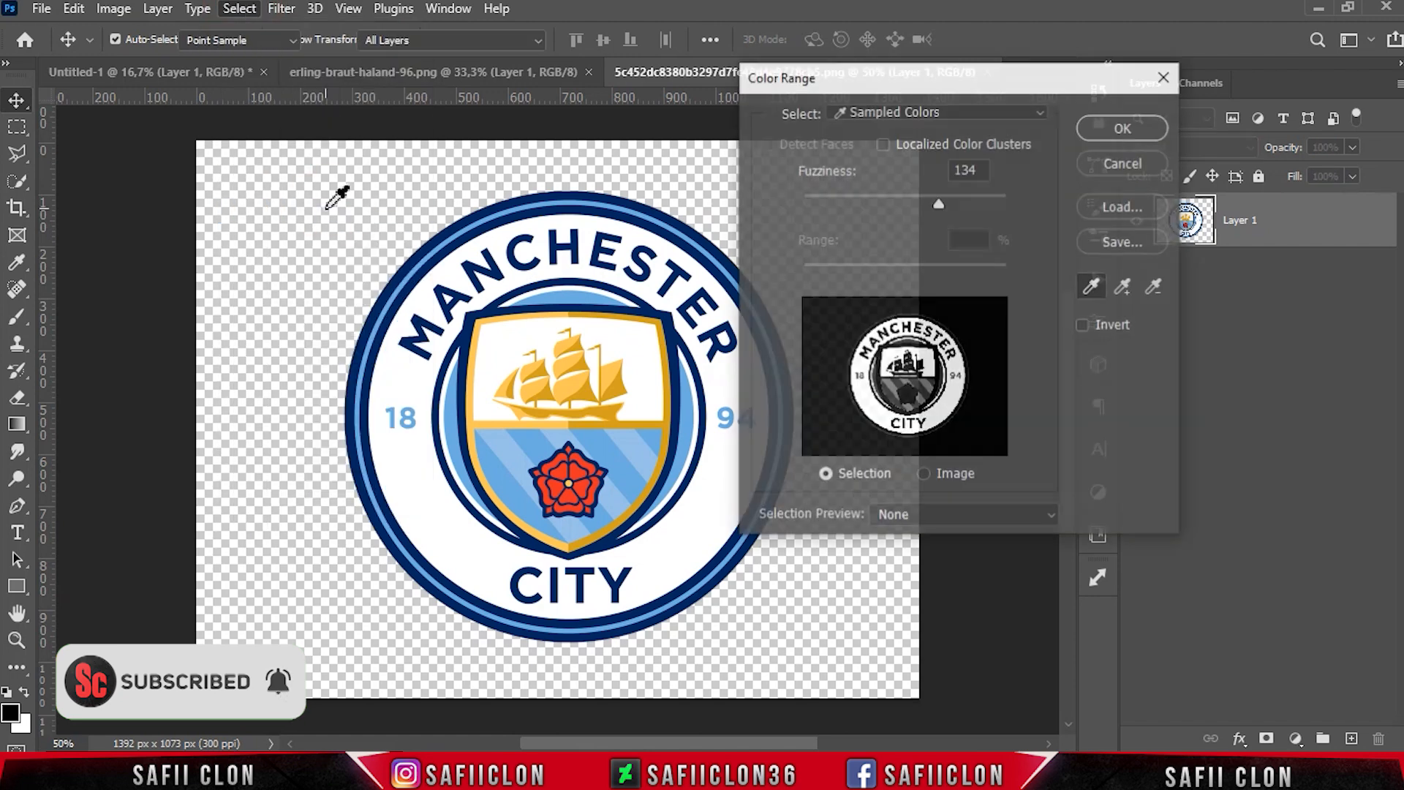
left_click(944, 111)
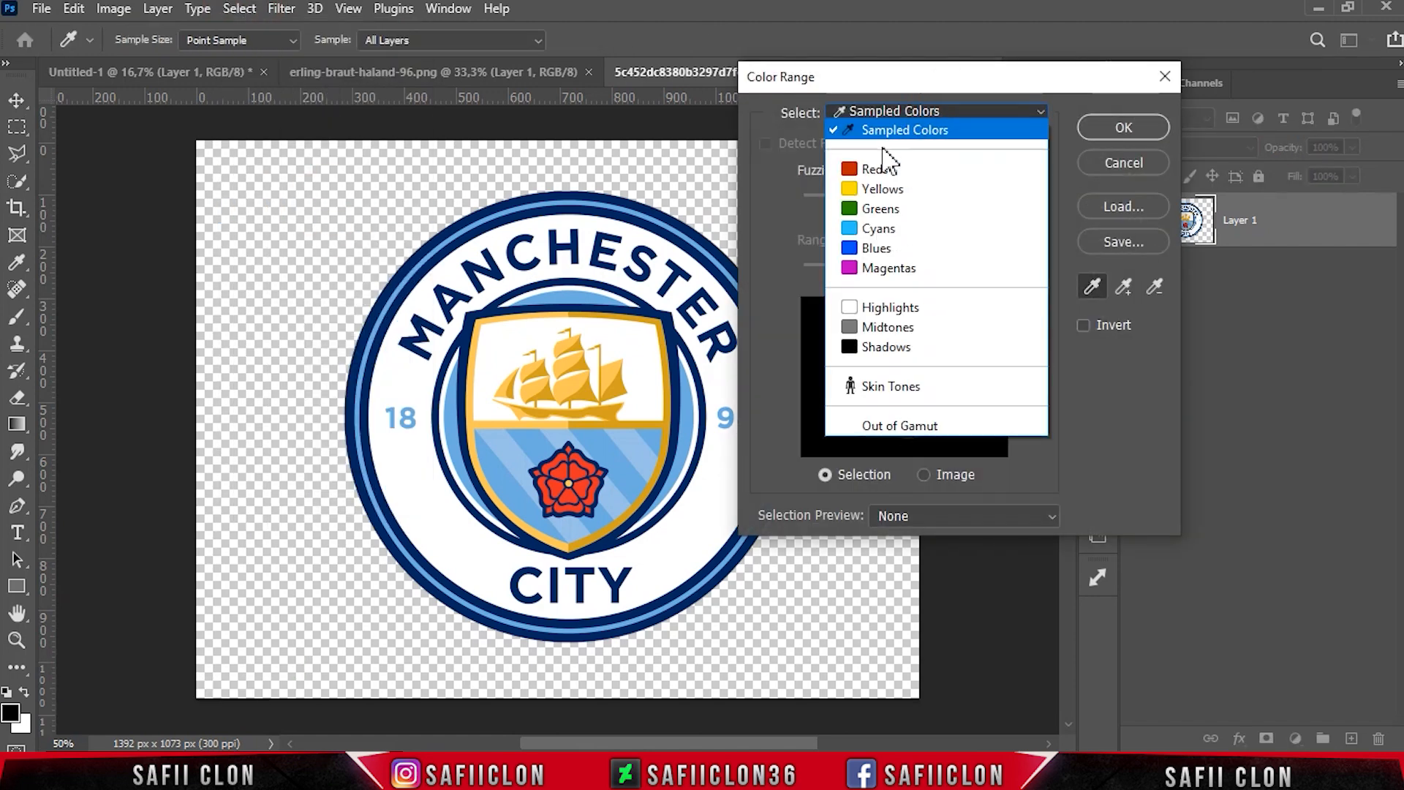
left_click(906, 129)
left_click(1094, 288)
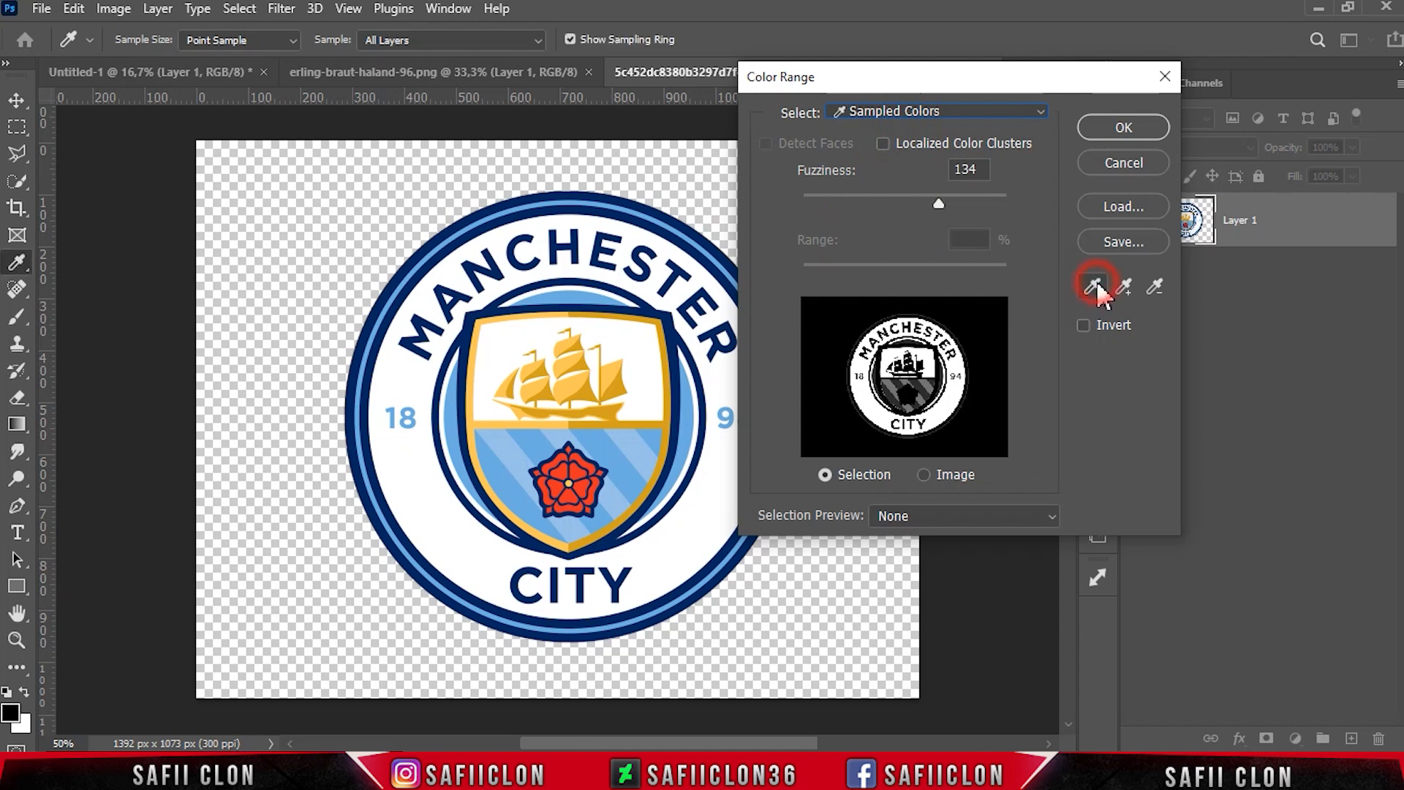
left_click(428, 506)
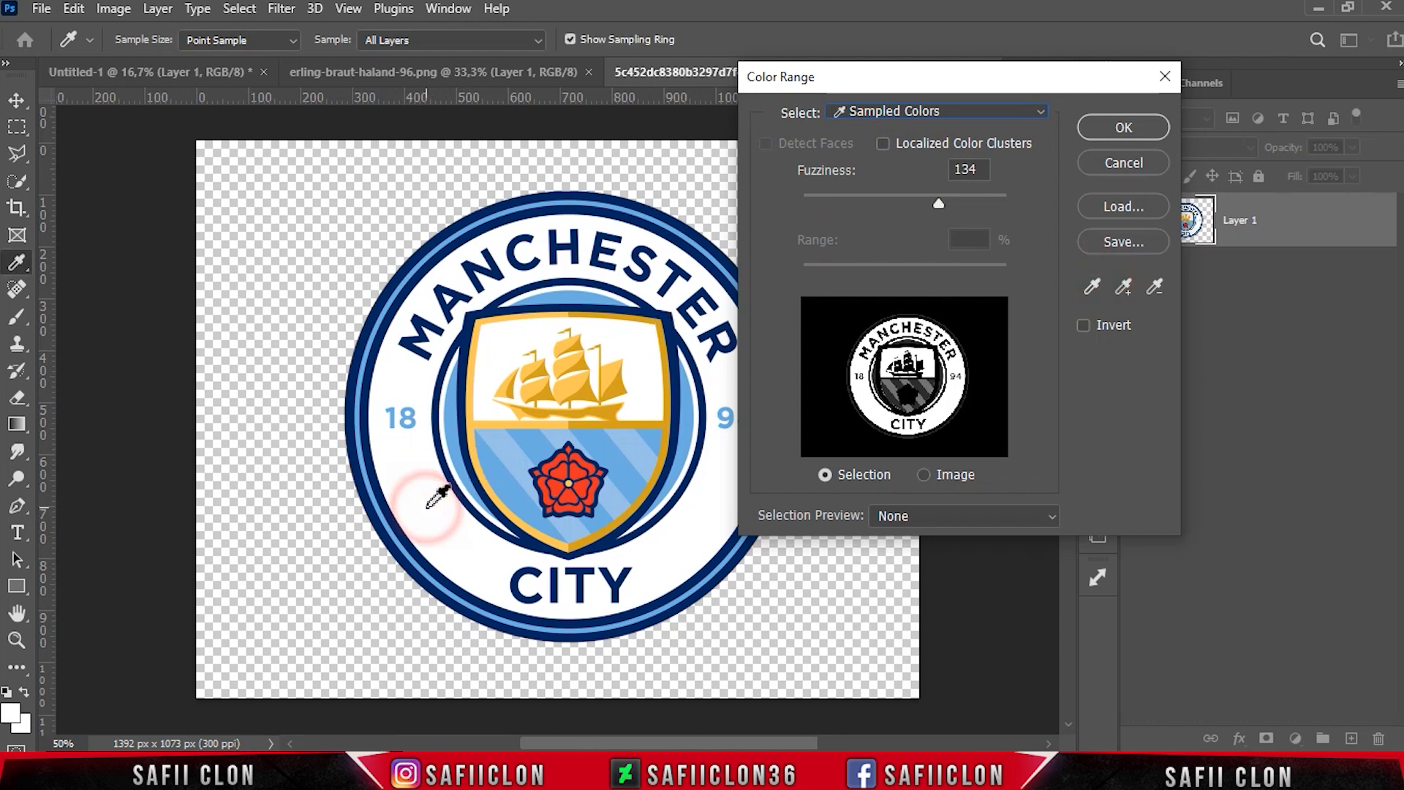
left_click_drag(794, 202, 938, 198)
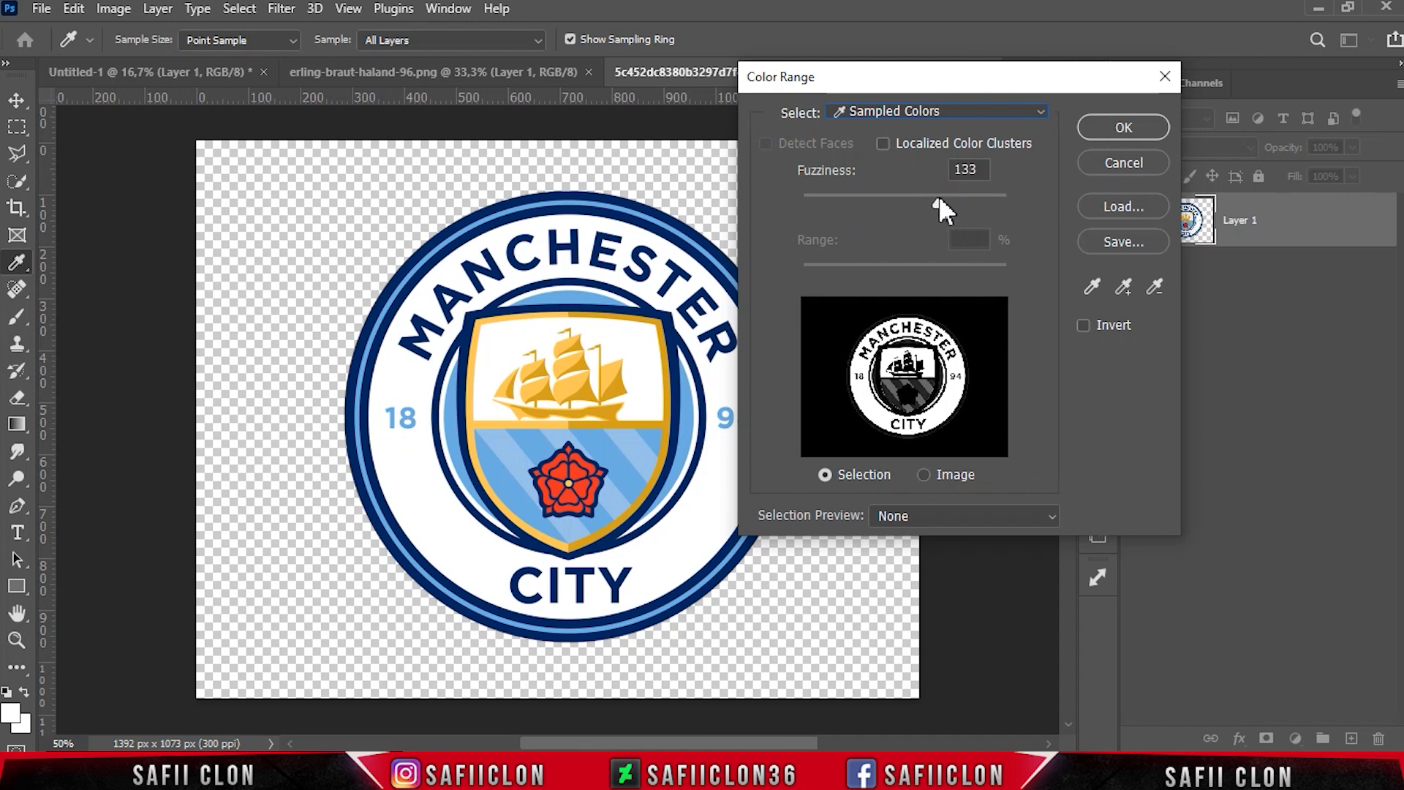
left_click_drag(938, 196, 930, 189)
left_click(1122, 128)
key("v")
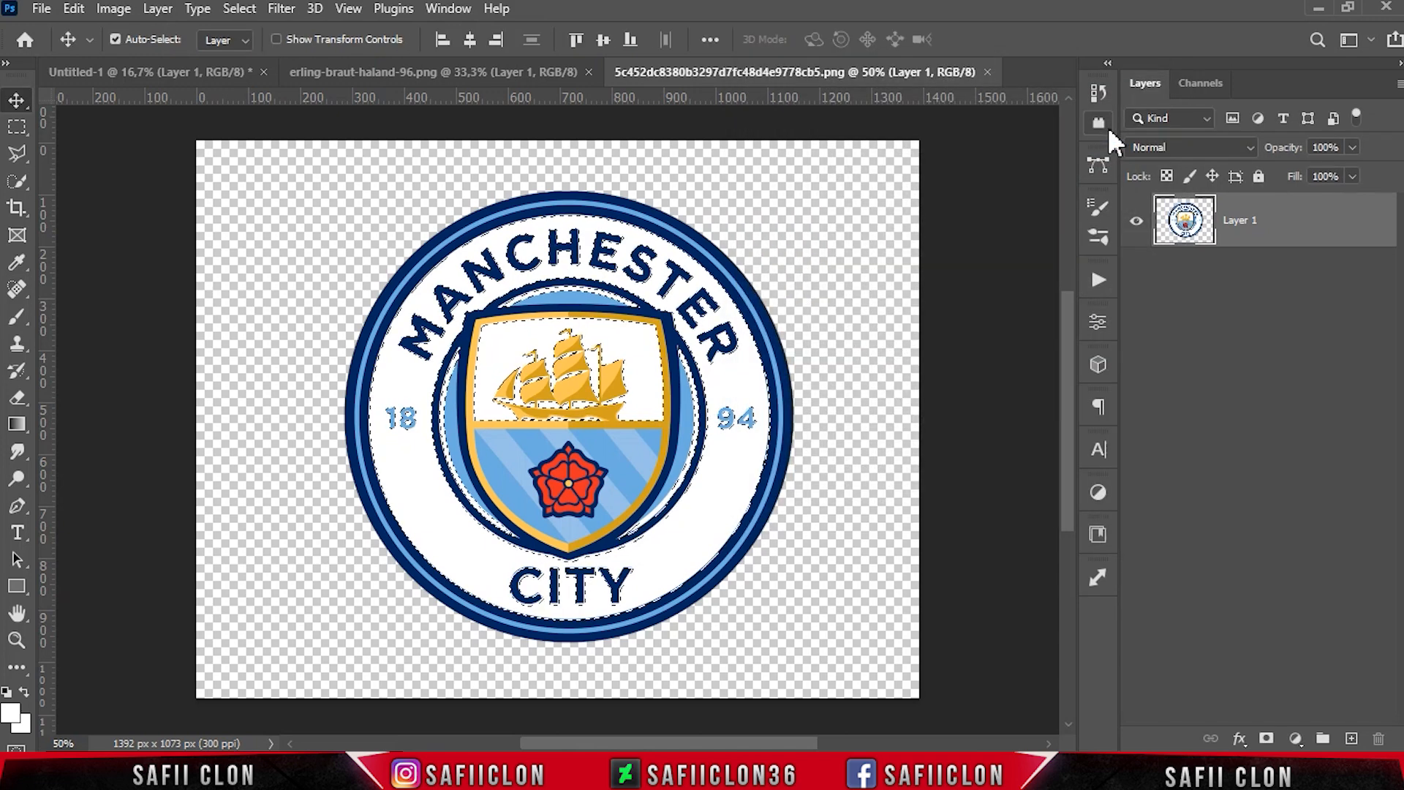
- Add a layer mask to the logo from the selection and invert it to hide the white areas
left_click(1325, 228)
left_click(1266, 739)
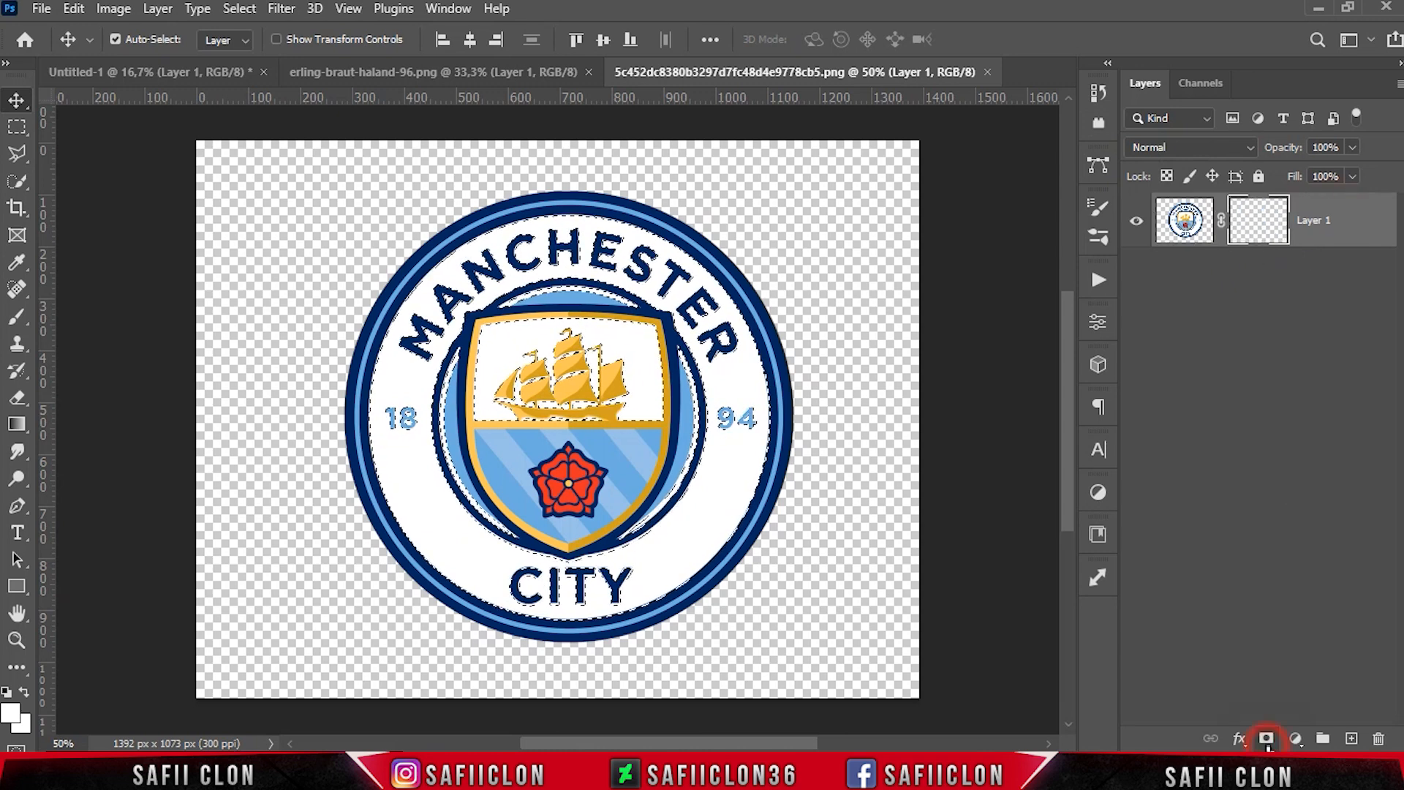
left_click(1259, 219)
key("ctrl+i")
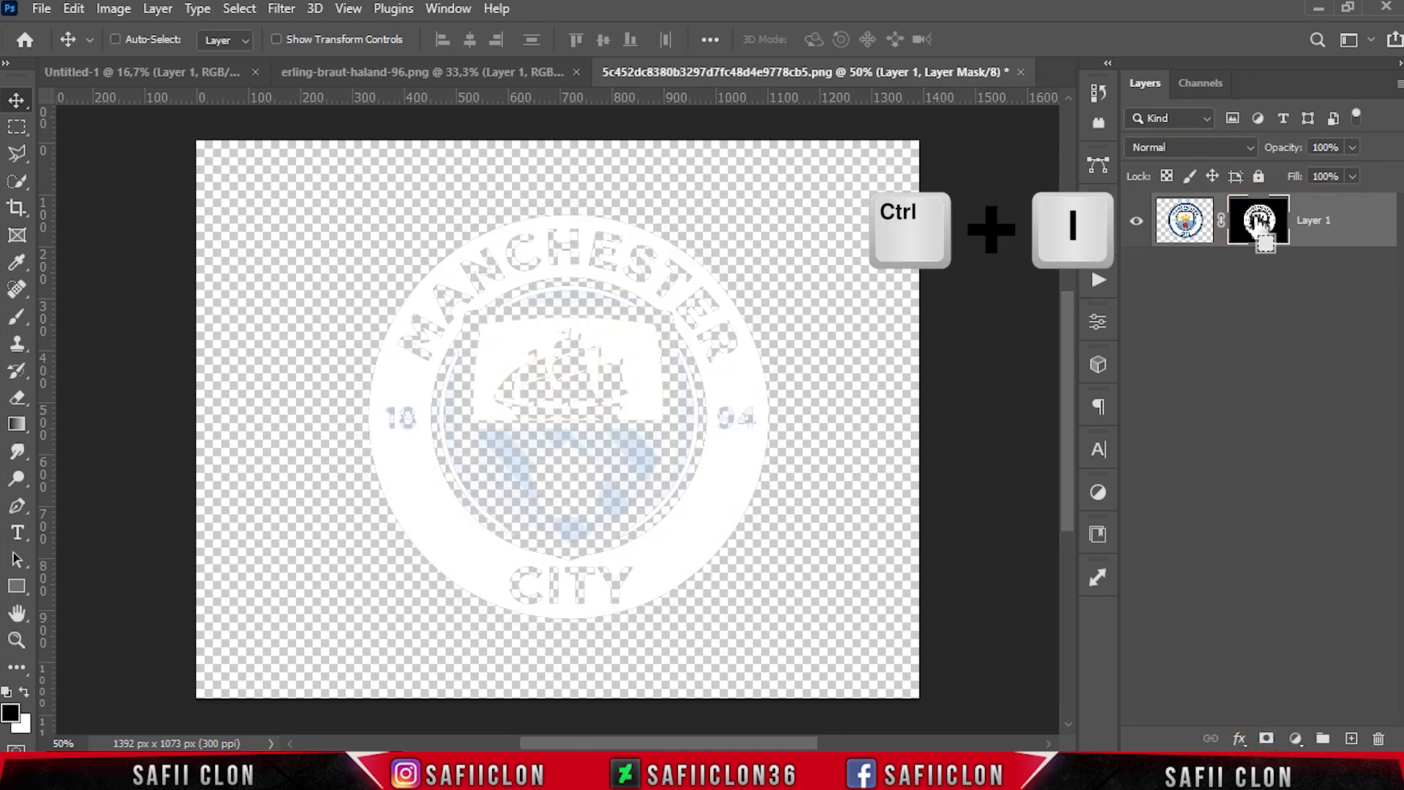
- Copy the masked logo into the Untitled-1 document and place its layer below the player layer
left_click_drag(1357, 223, 691, 410)
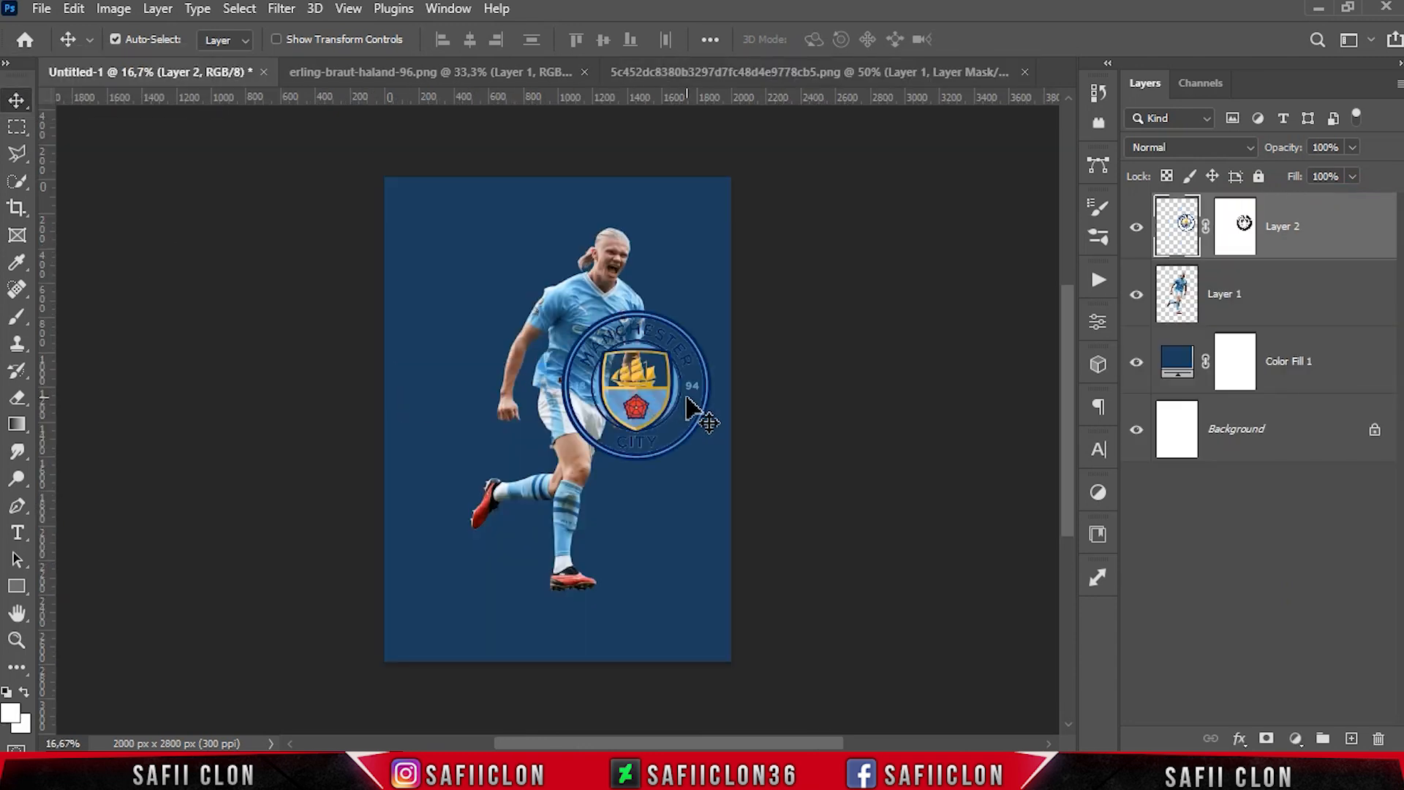
left_click_drag(1312, 229, 1321, 316)
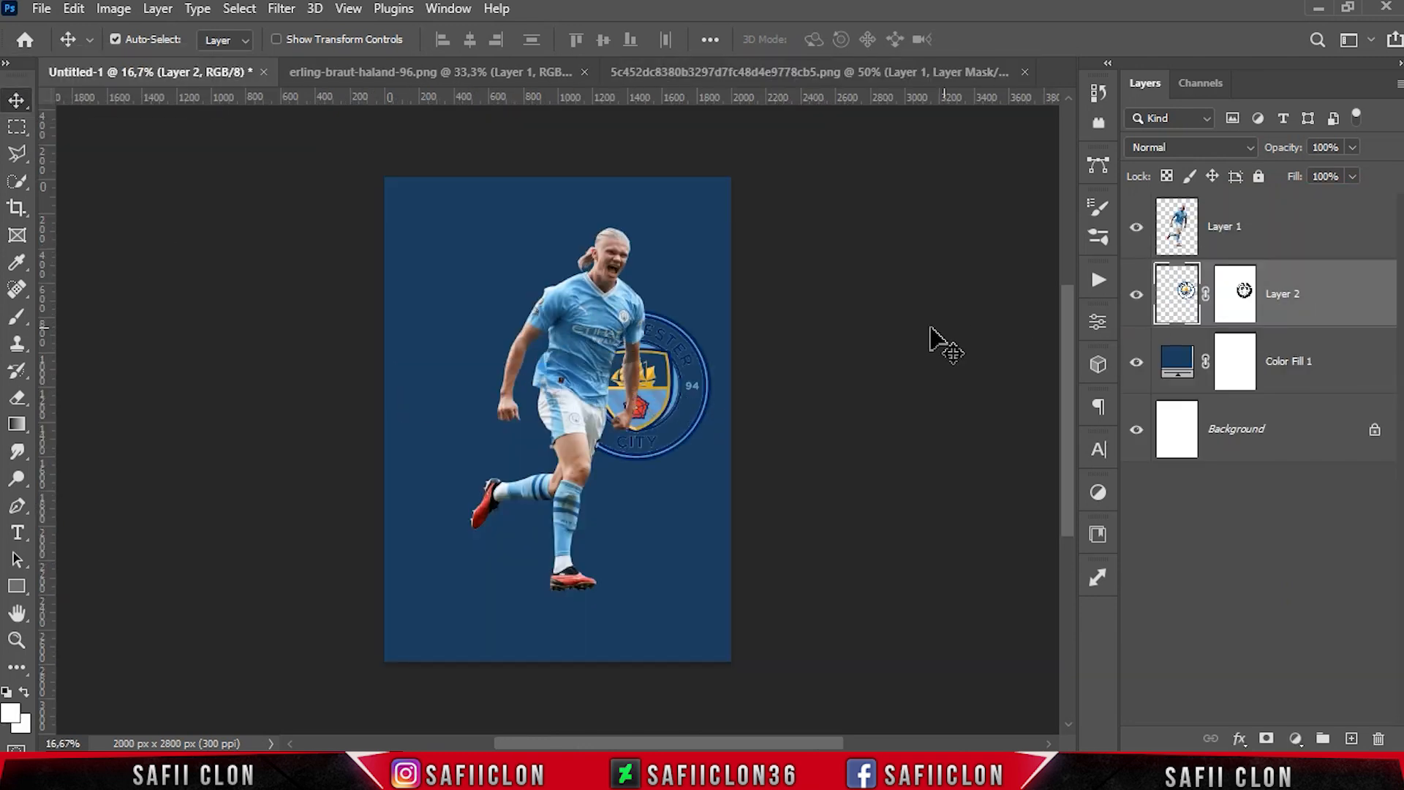
- Scale the logo to about 180% and position it near the horizontal center of the canvas, behind the player's upper body
key("ctrl+t")
left_click_drag(669, 369, 591, 411)
left_click_drag(631, 344, 687, 276)
left_click_drag(622, 410, 621, 370)
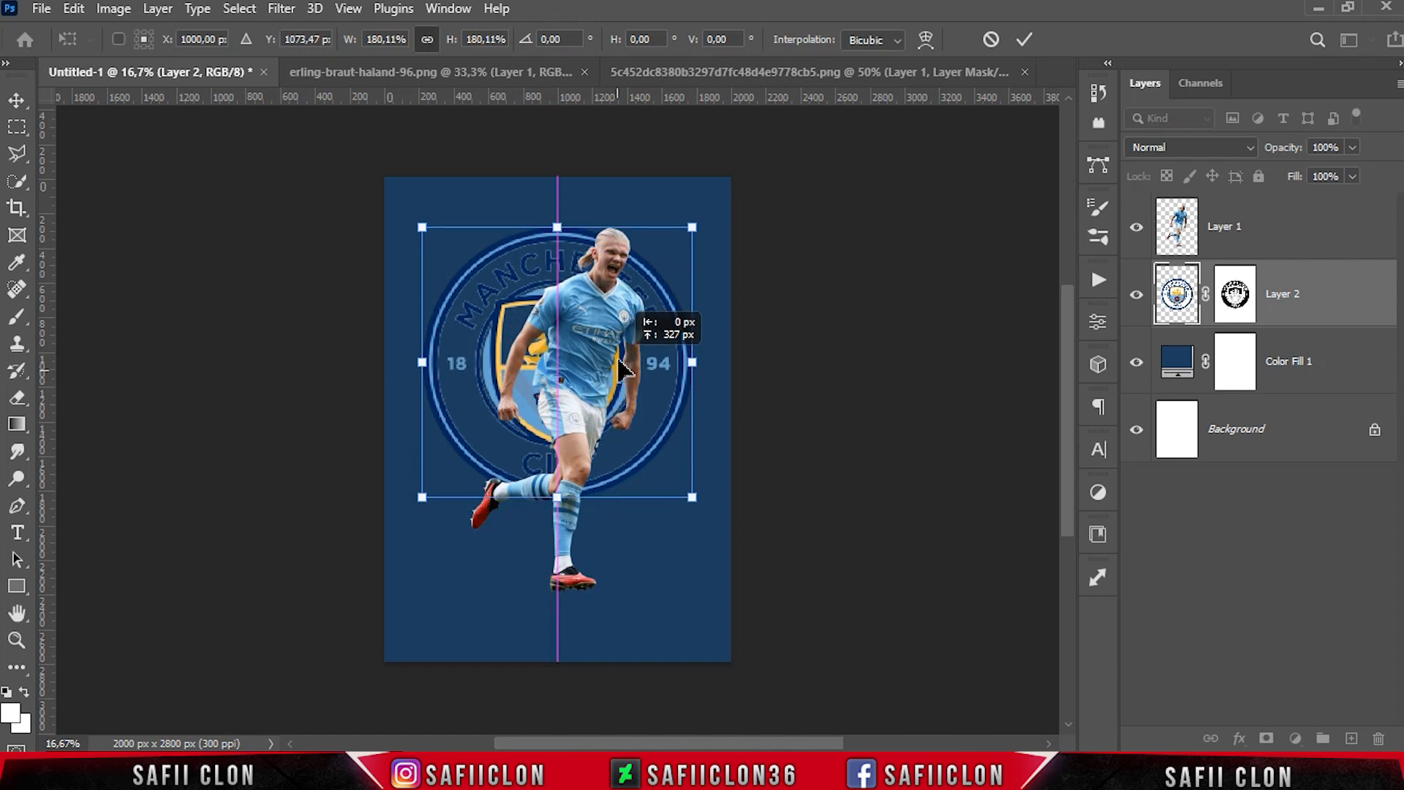
key("Up")
key("Right")
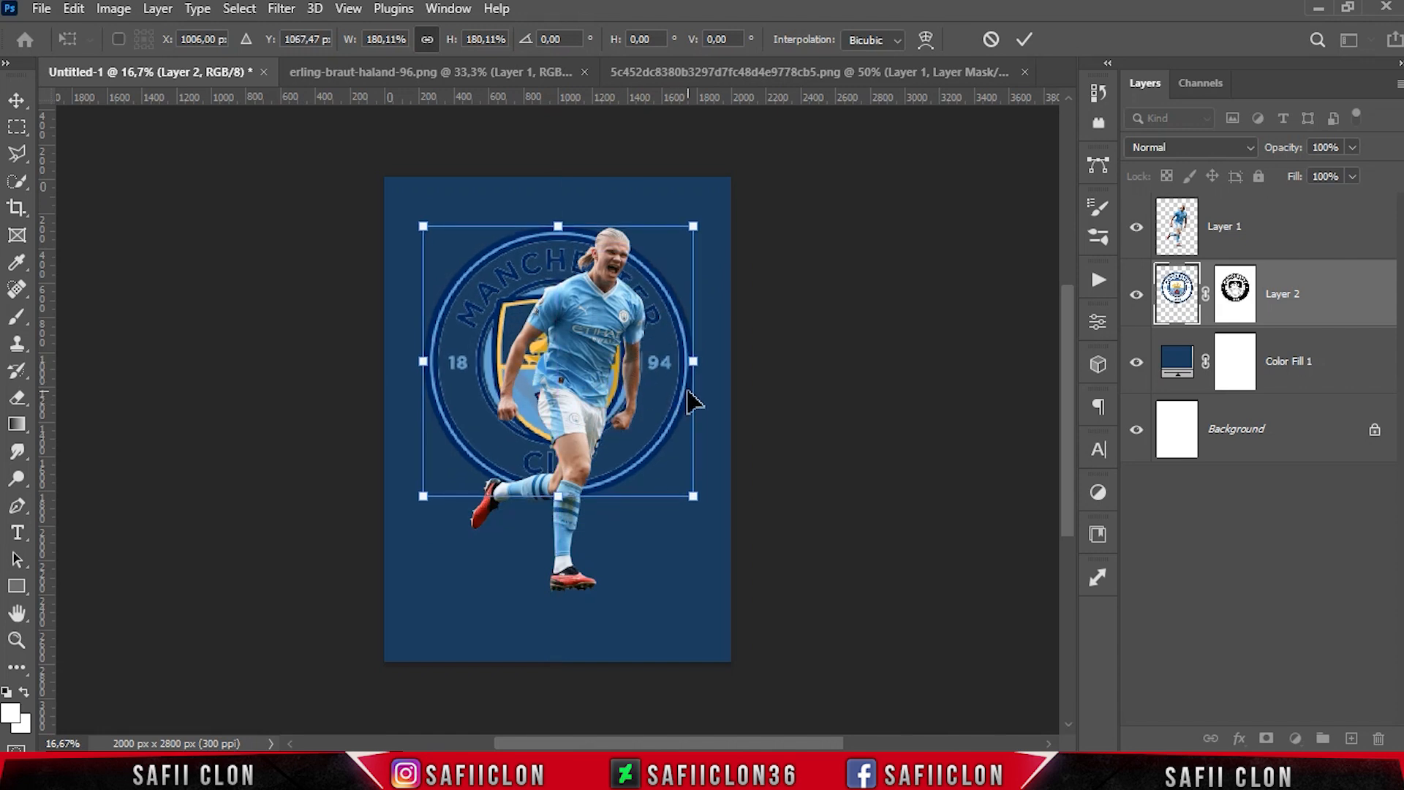
left_click(1021, 41)
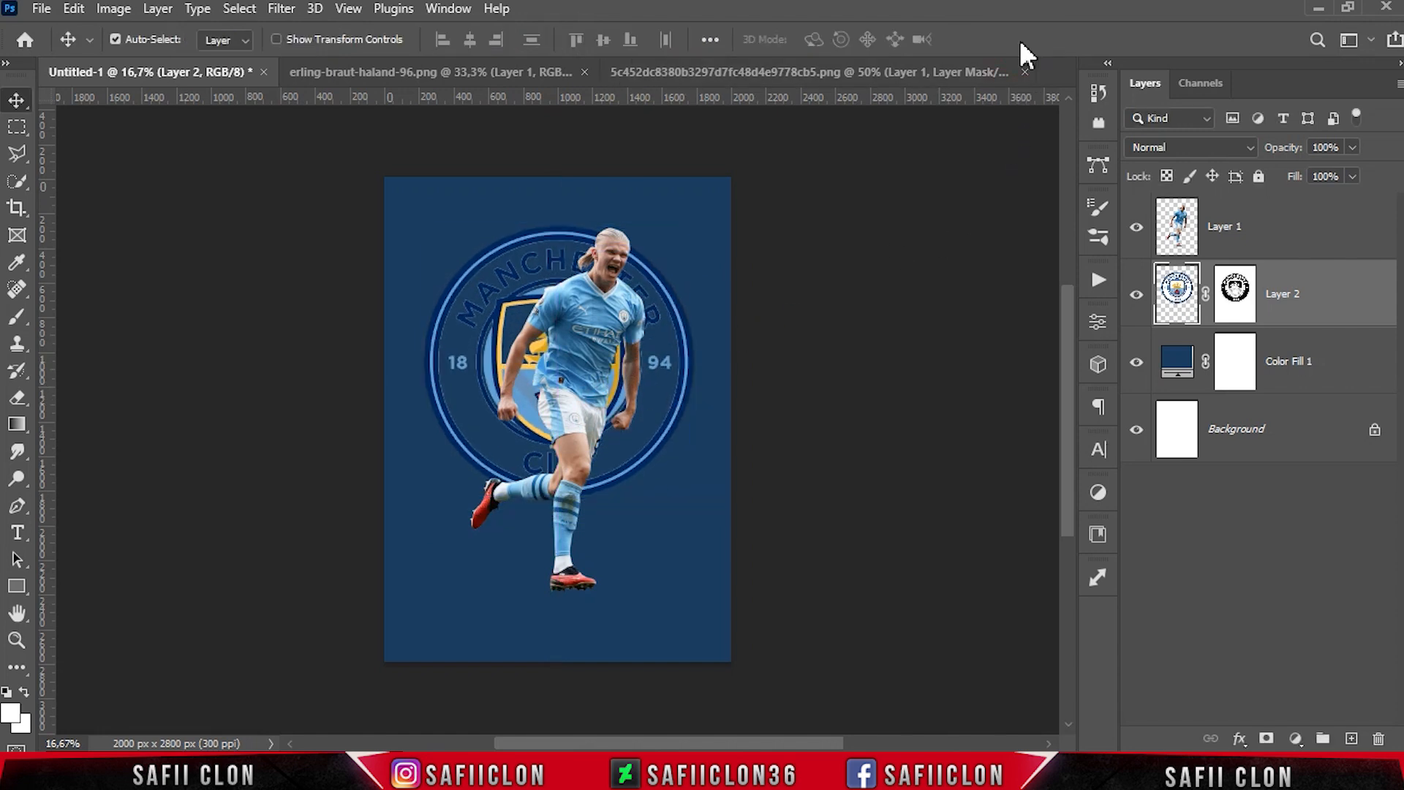
- Group the Color Fill 1 layer under the name BACKGROUND and collapse the group
left_click(1341, 366)
right_click(1333, 368)
left_click(1120, 143)
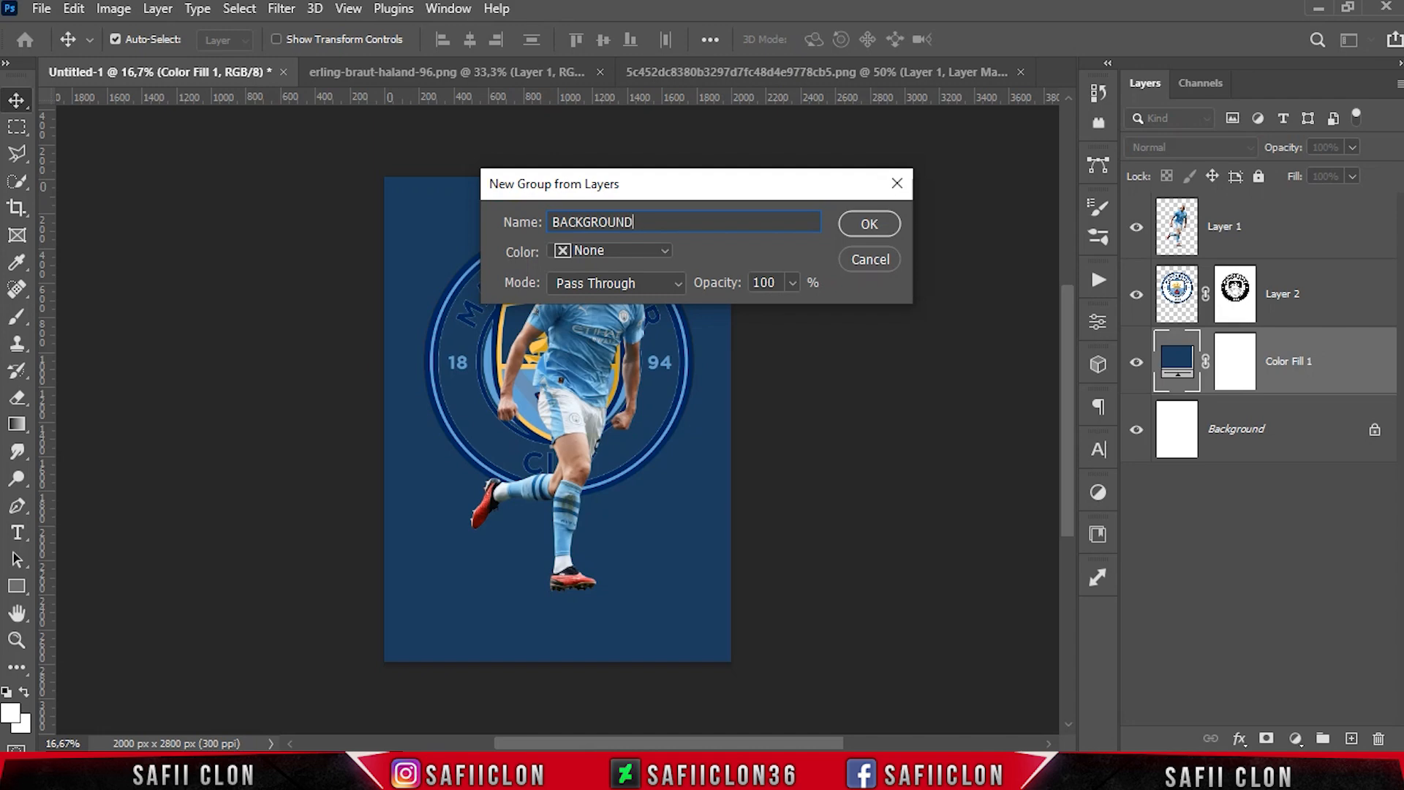
left_click(869, 223)
left_click(1159, 341)
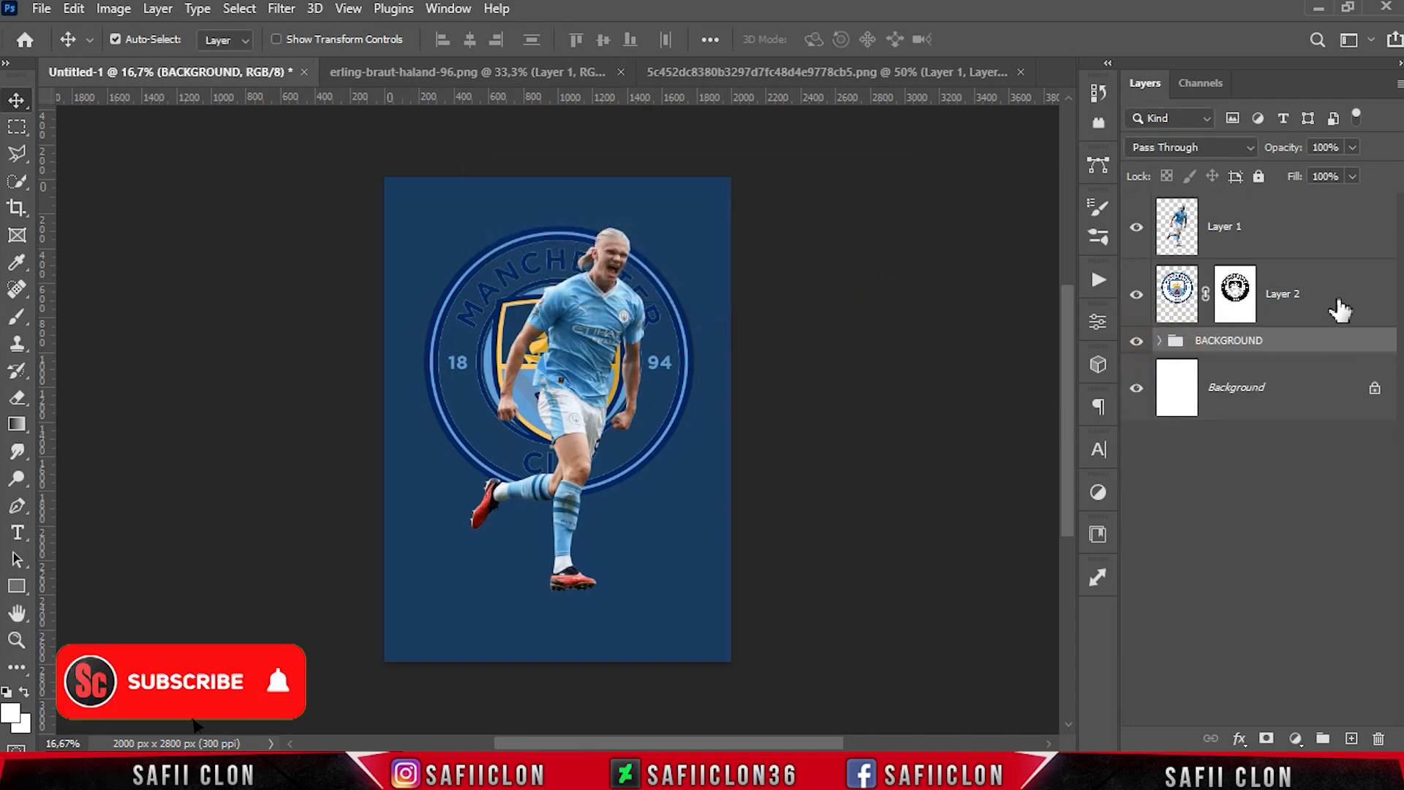
- Put the logo layer into a group named LOGO and collapse the group
left_click(1335, 297)
right_click(1335, 296)
left_click(1119, 144)
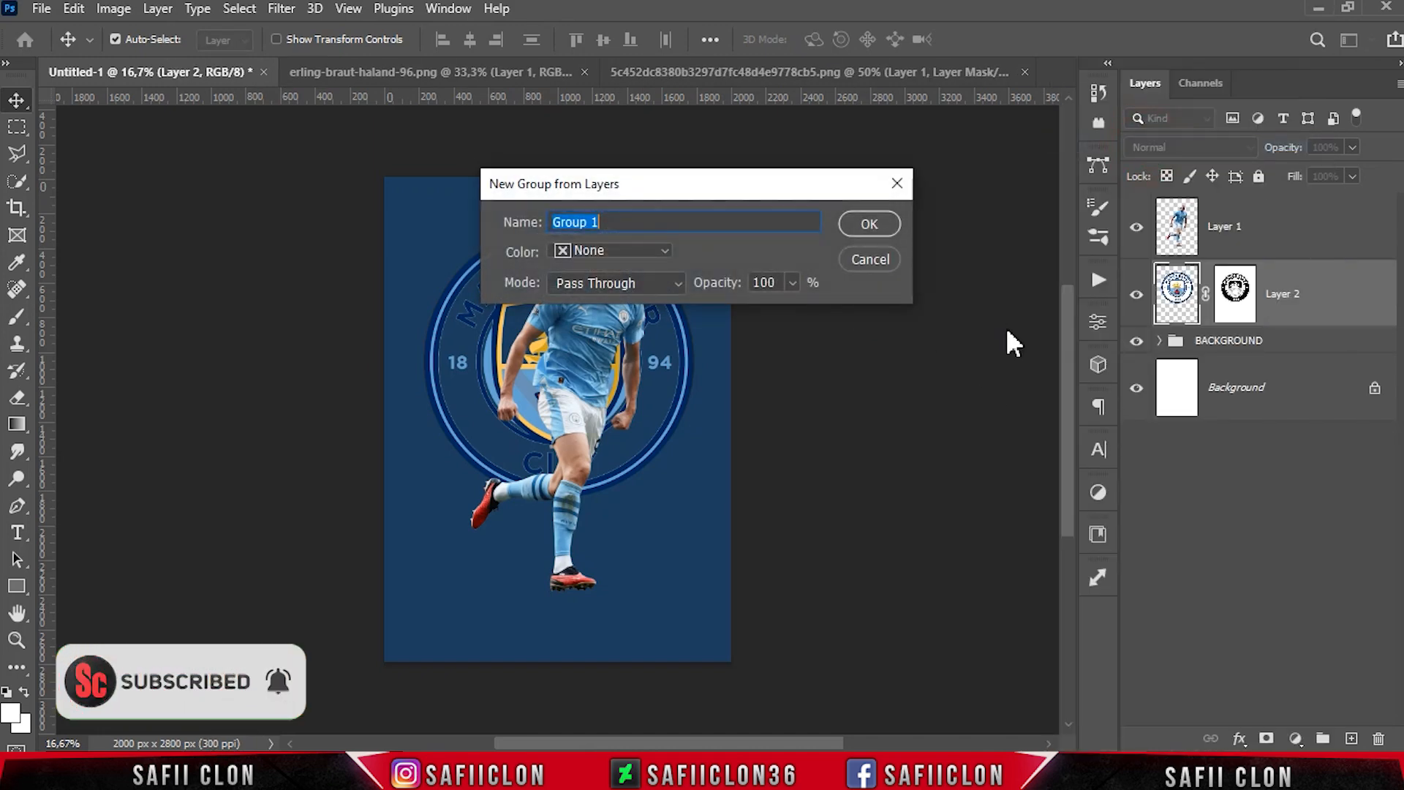
left_click(867, 224)
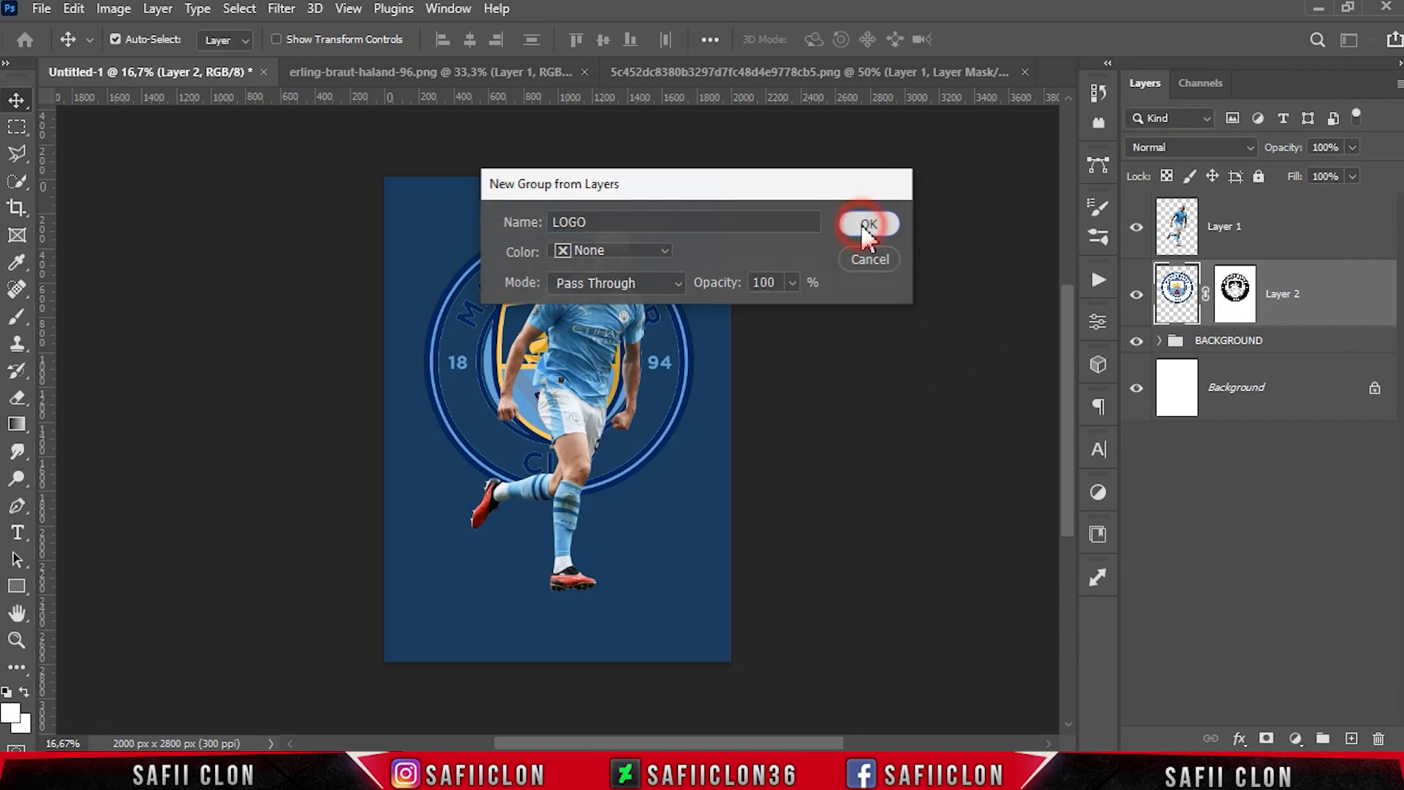
left_click(1160, 273)
- Put the player layer into a group named MODEL and collapse the group
left_click(1257, 234)
right_click(1270, 226)
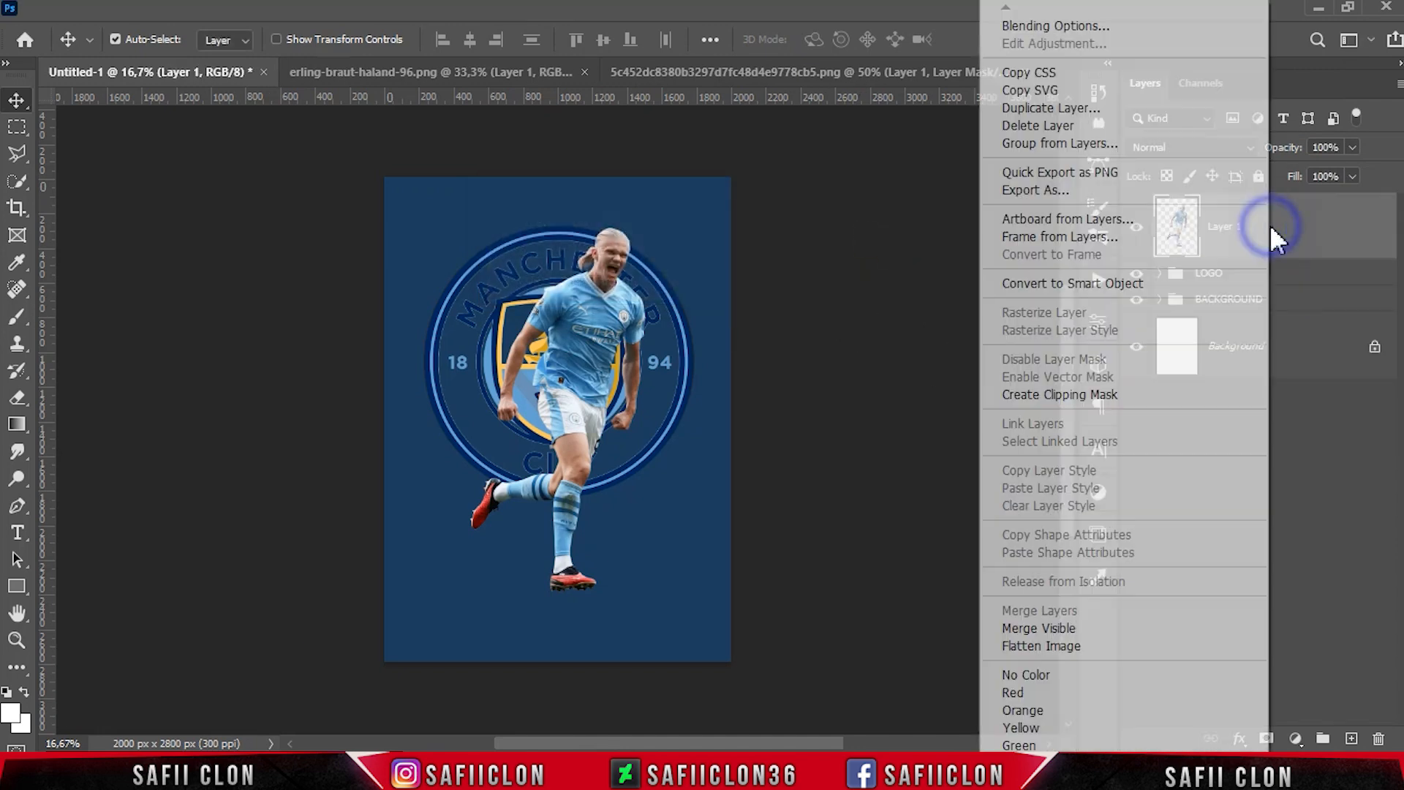
left_click(1089, 139)
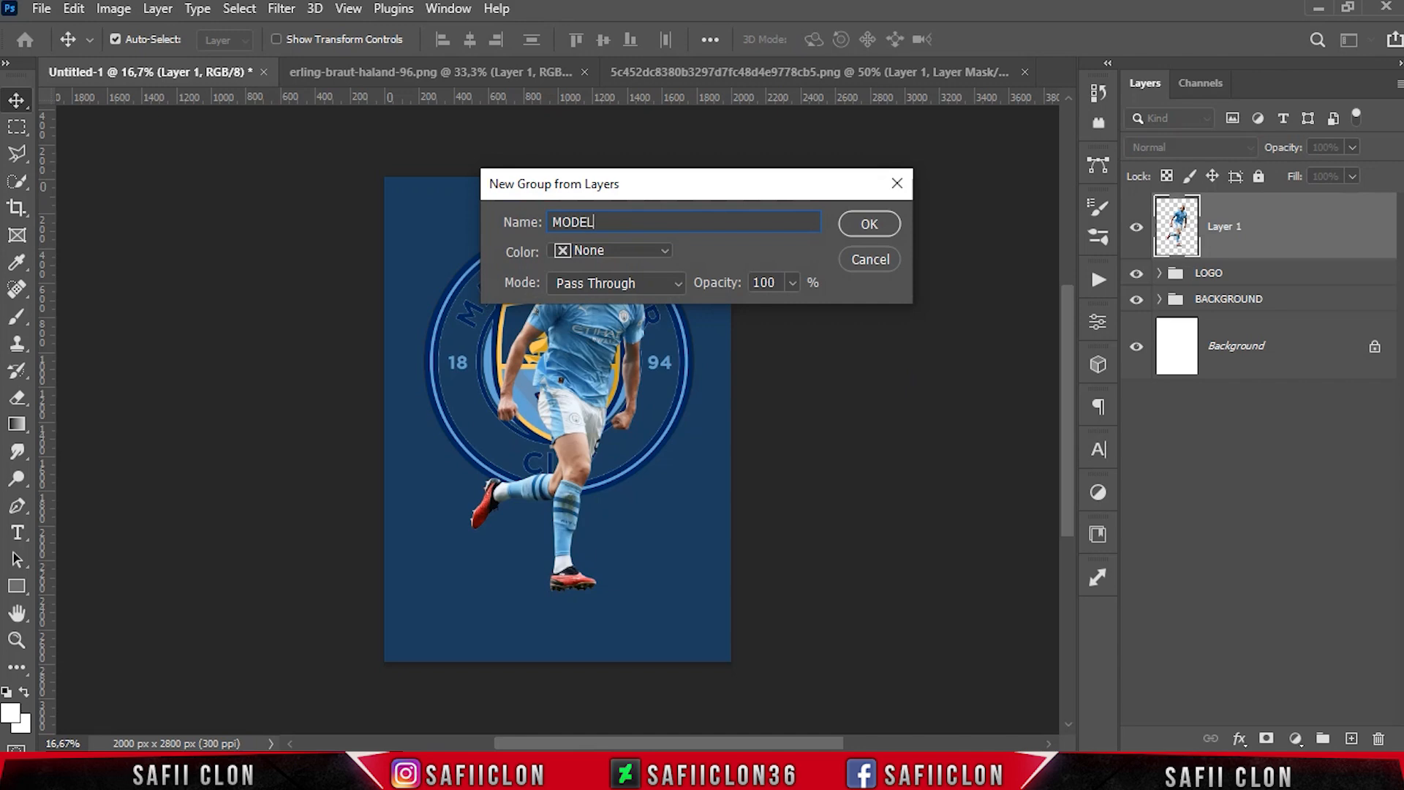
left_click(863, 229)
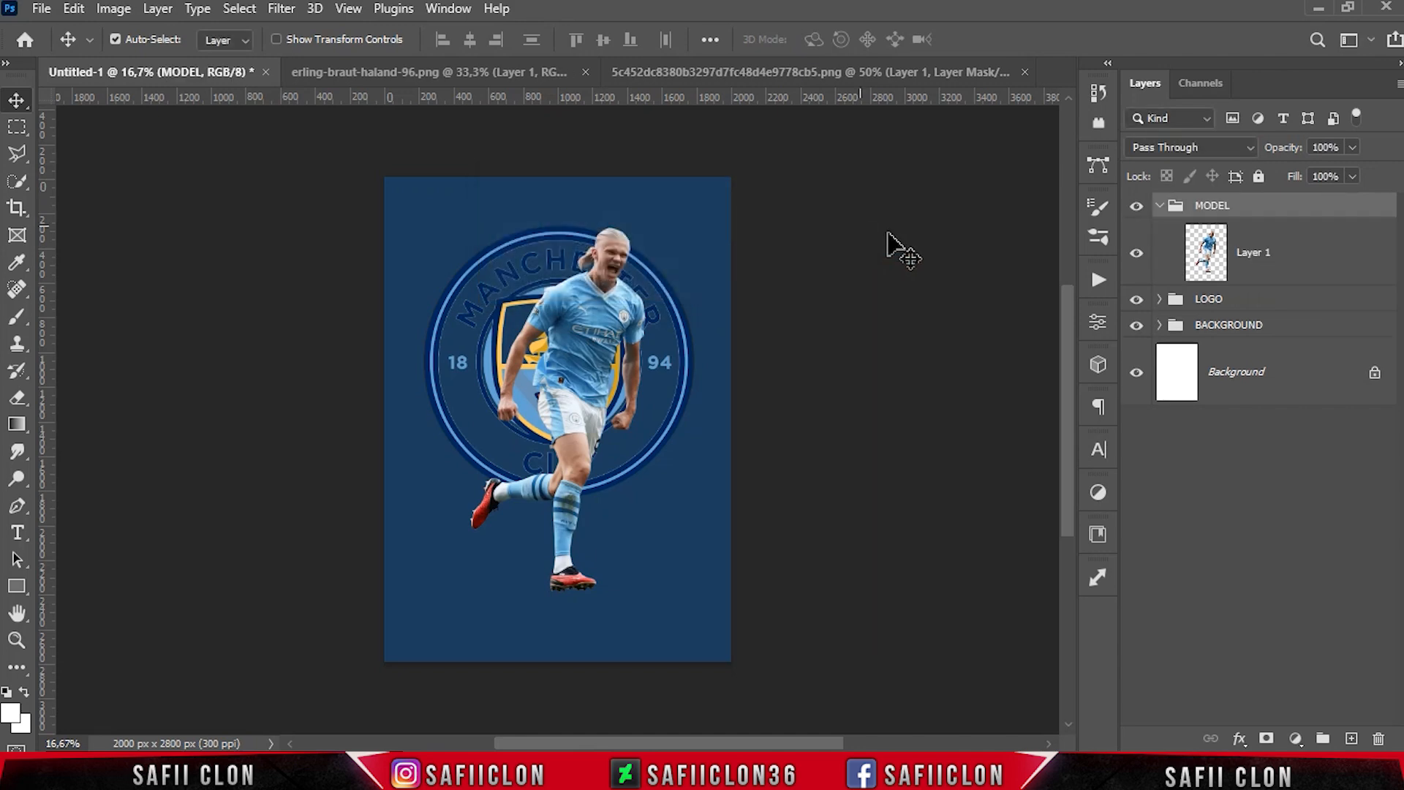
left_click(1160, 205)
- Expand the BACKGROUND group and add an empty layer above Color Fill 1
key("ctrl+plus")
key("ctrl+plus")
key("ctrl+minus")
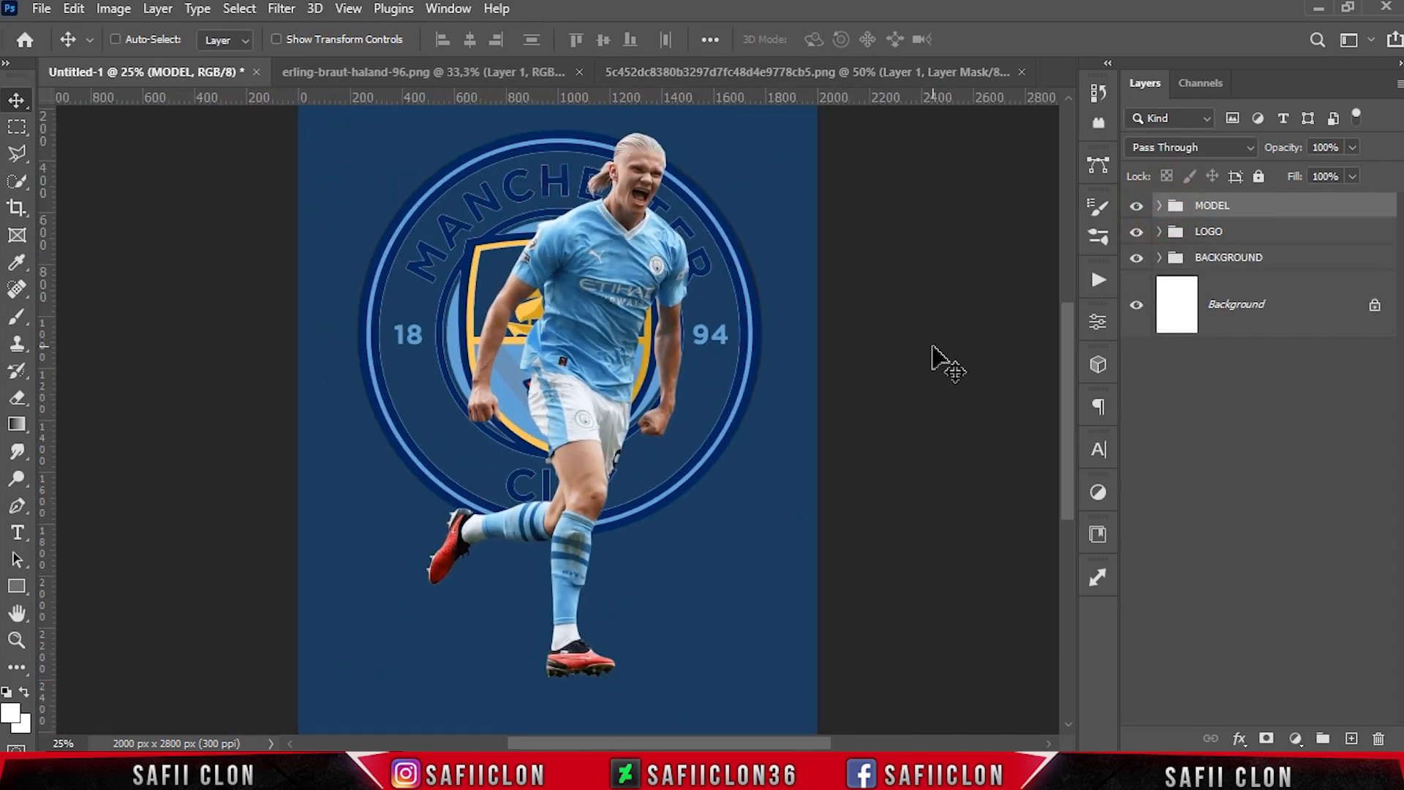
key("ctrl+minus")
left_click(1276, 260)
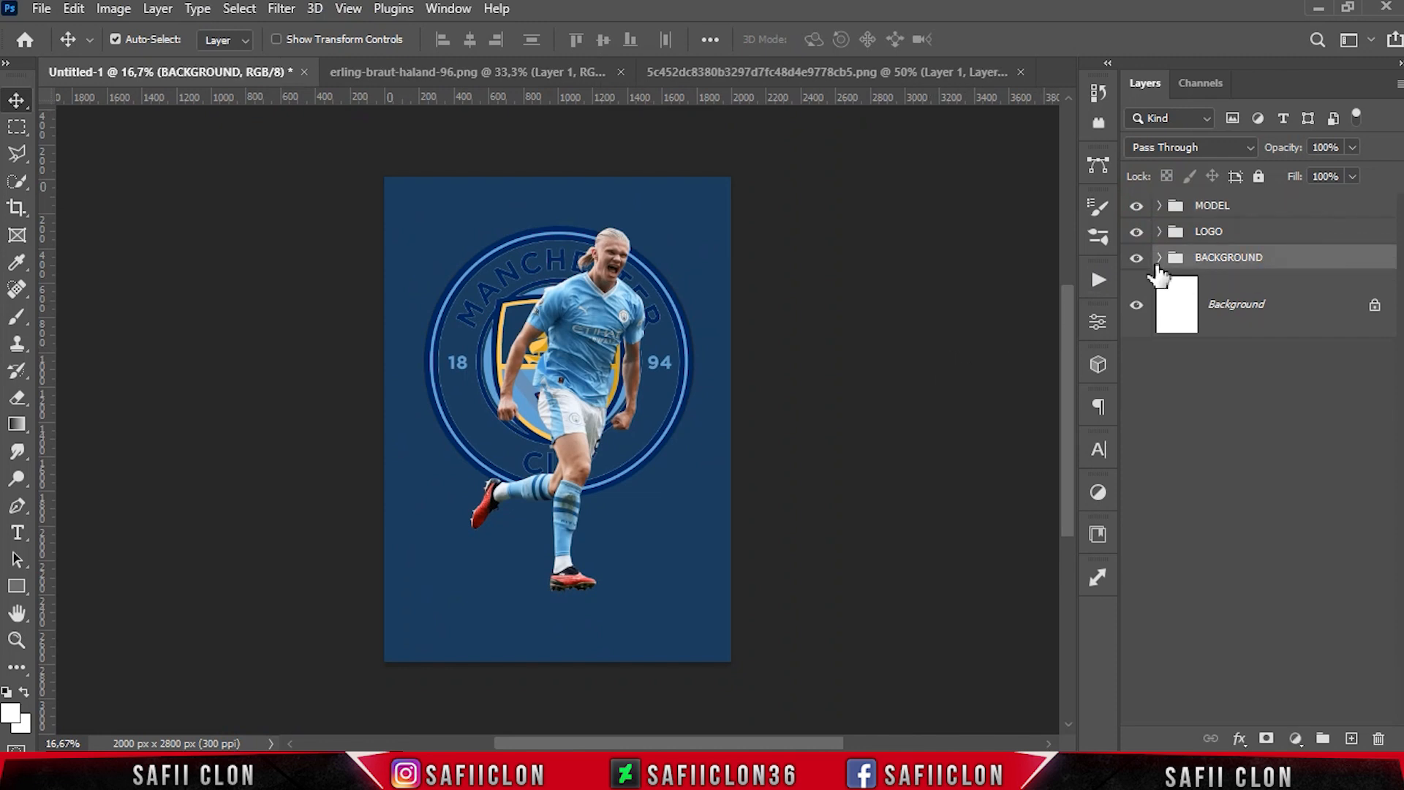
left_click(1160, 258)
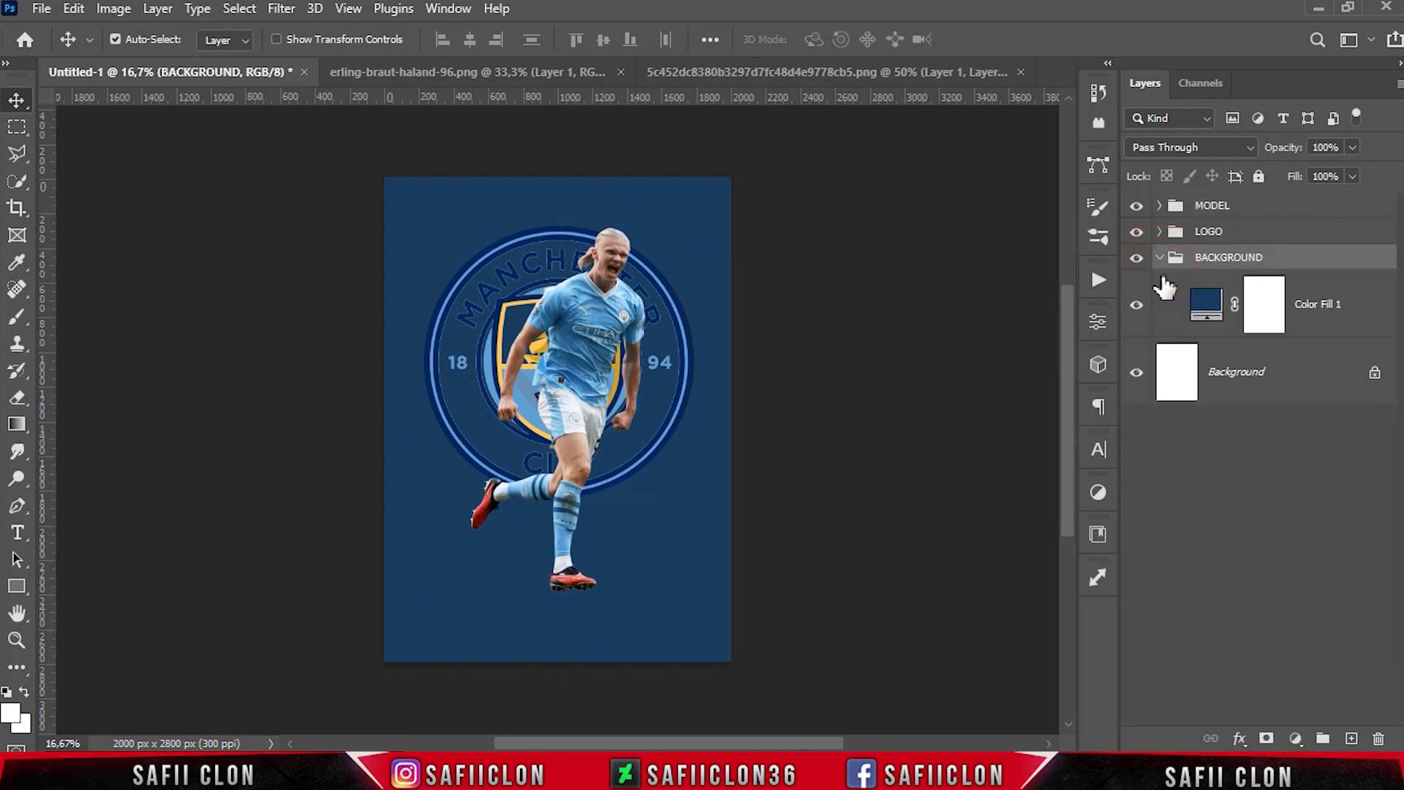
left_click(1340, 338)
left_click(1351, 739)
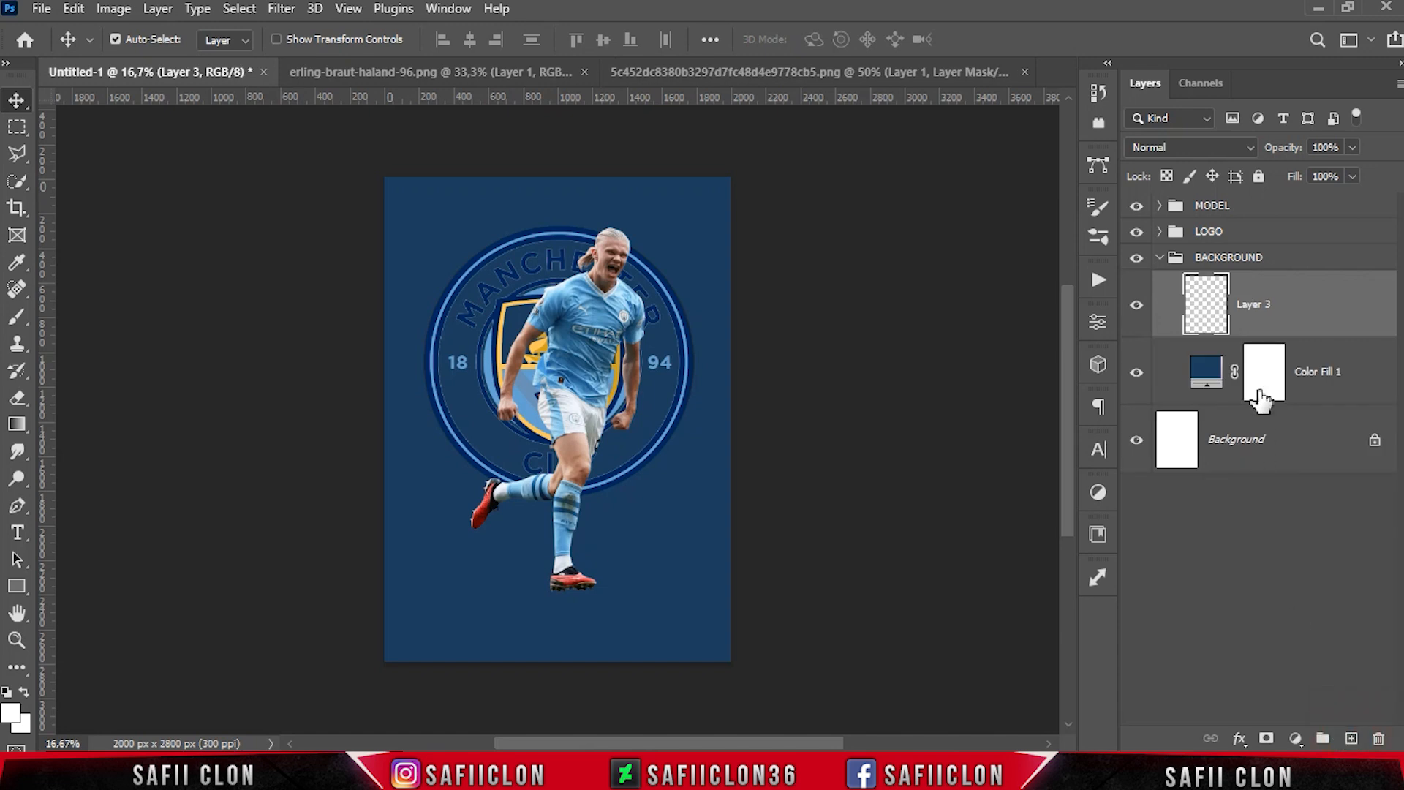
- Set up the Brush tool with a Soft Round tip of 1102 px, 0% hardness and 100% opacity
right_click(20, 316)
left_click(103, 316)
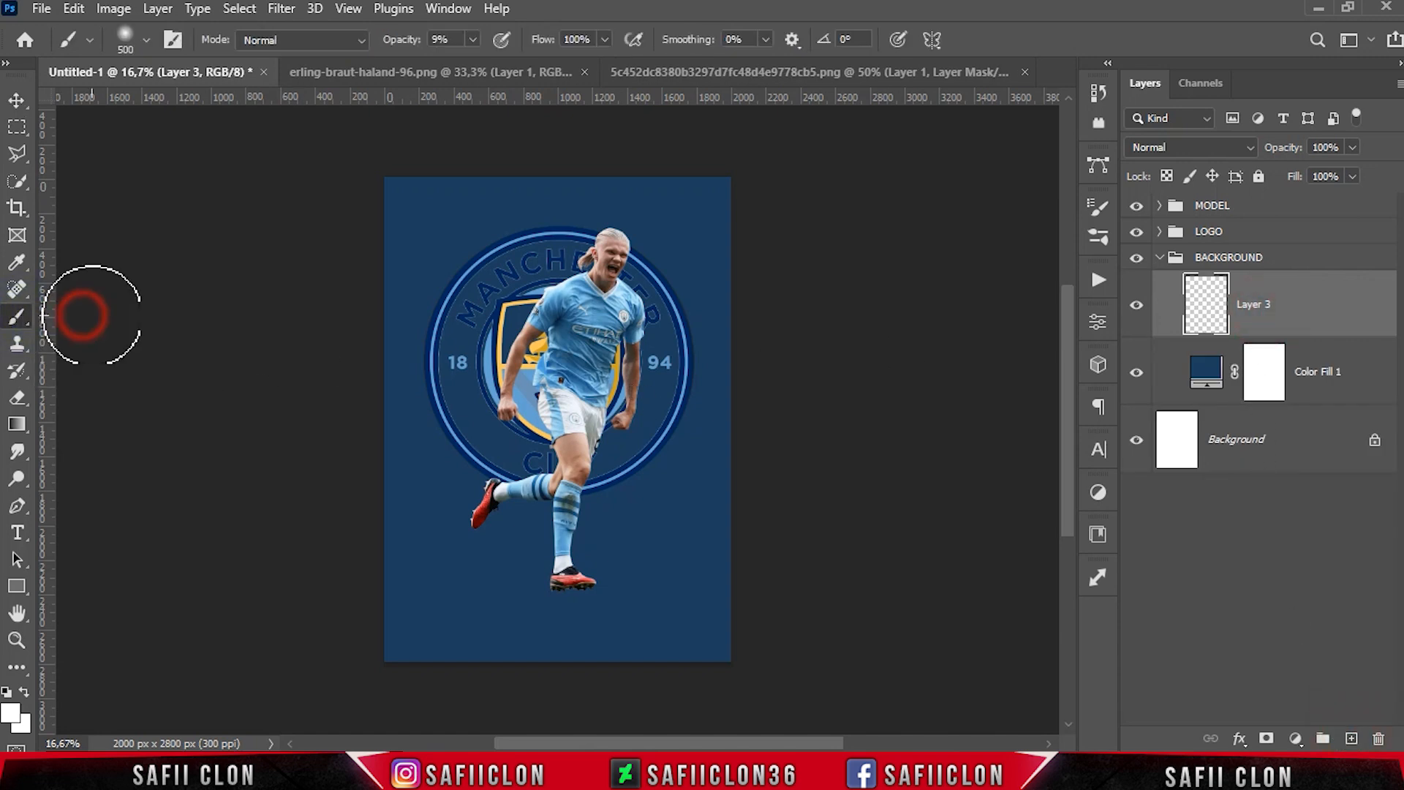
left_click(146, 40)
left_click(134, 307)
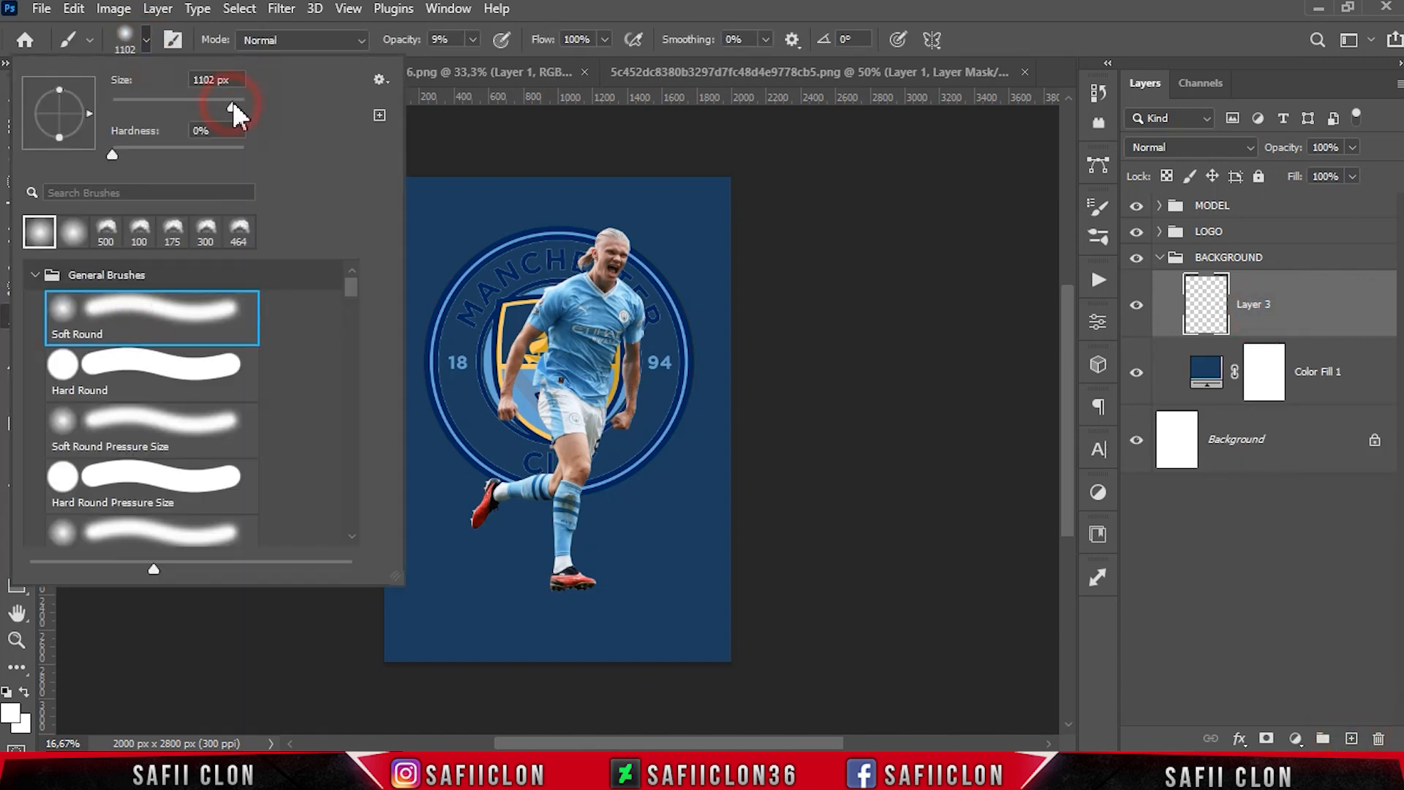
left_click(146, 41)
left_click(473, 40)
left_click_drag(477, 64, 568, 63)
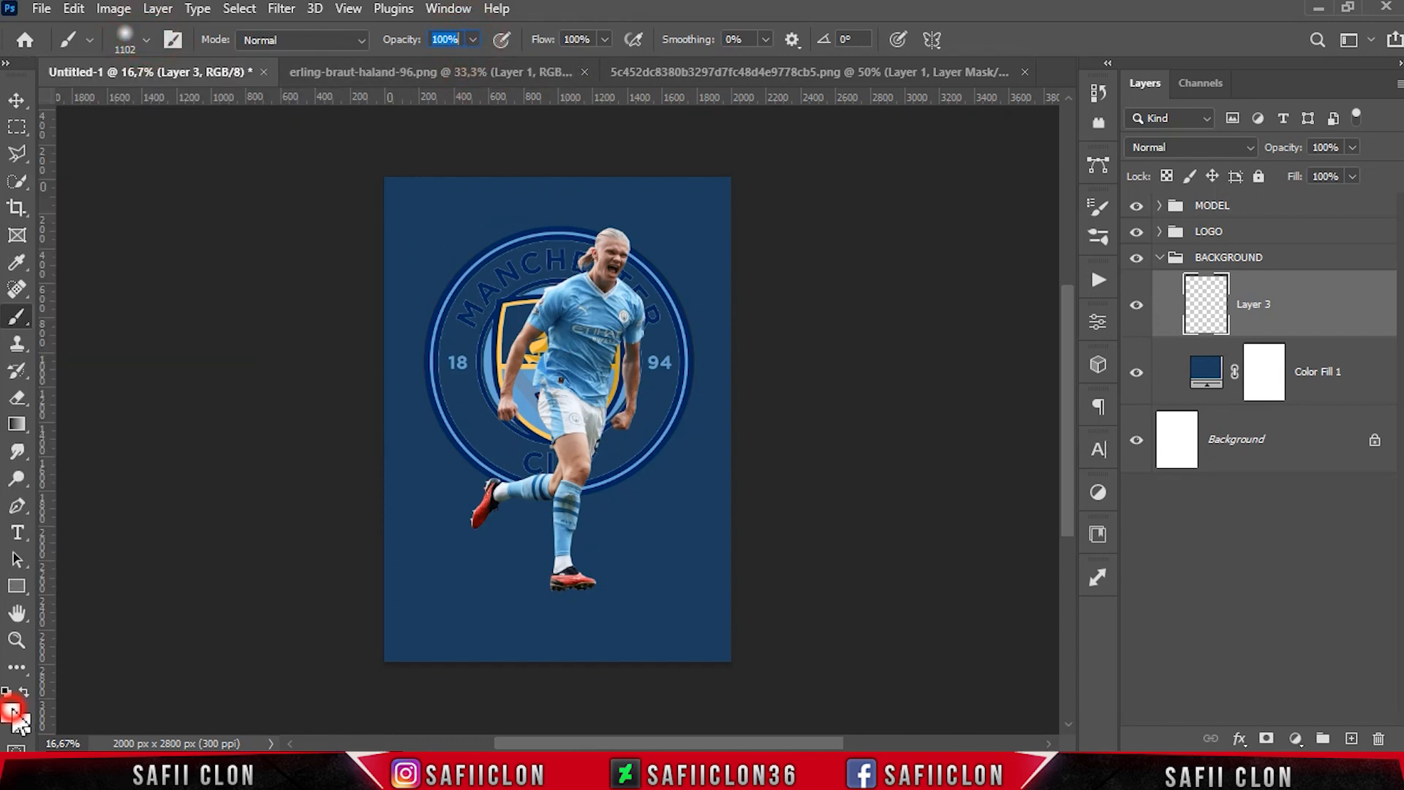
- Set the foreground color to white and paint a soft 600 px dab on the new layer behind the player's upper body
left_click(12, 710)
left_click_drag(903, 368, 836, 98)
left_click(1312, 97)
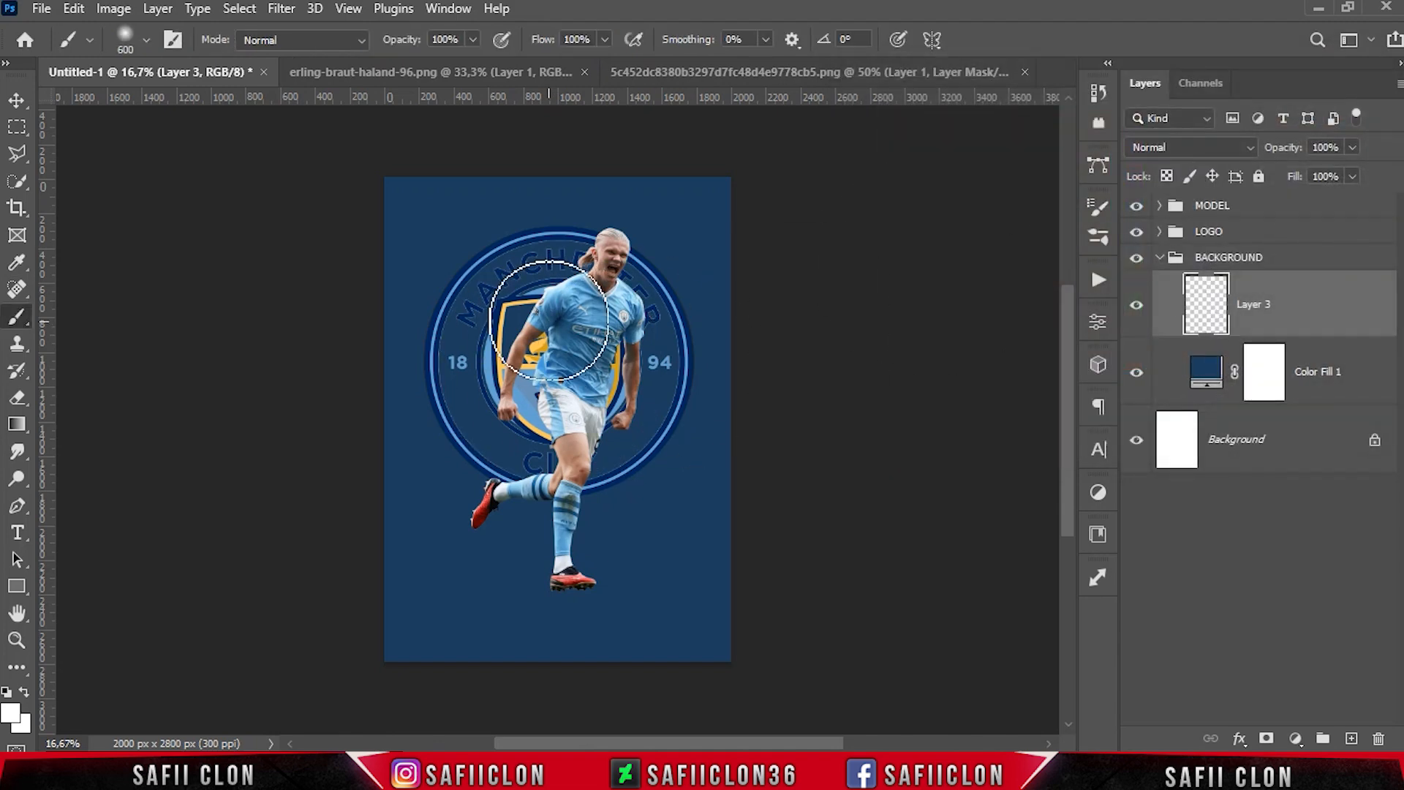
- Set the white dab layer's blend mode to Color Dodge and its fill to 51%
left_click(1209, 147)
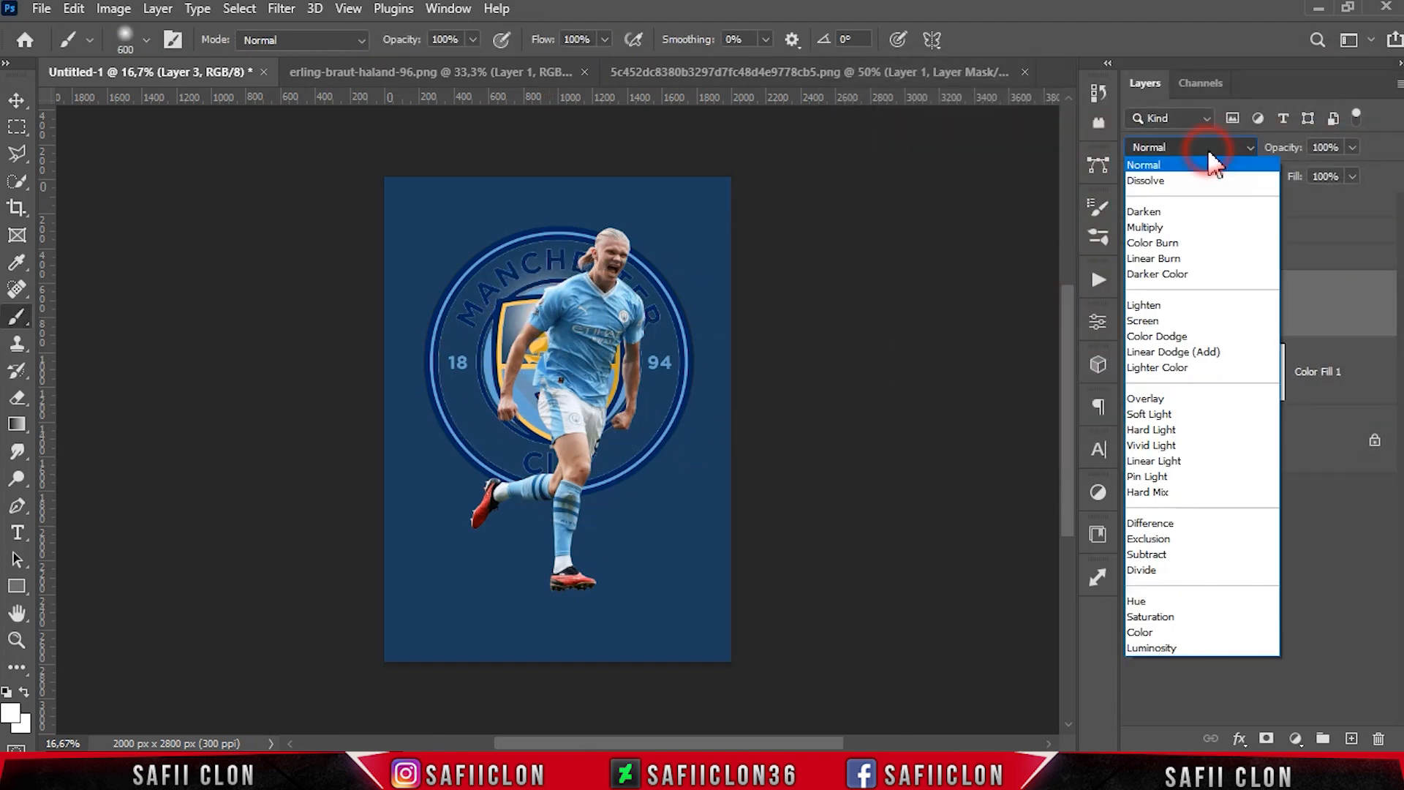
left_click(1174, 337)
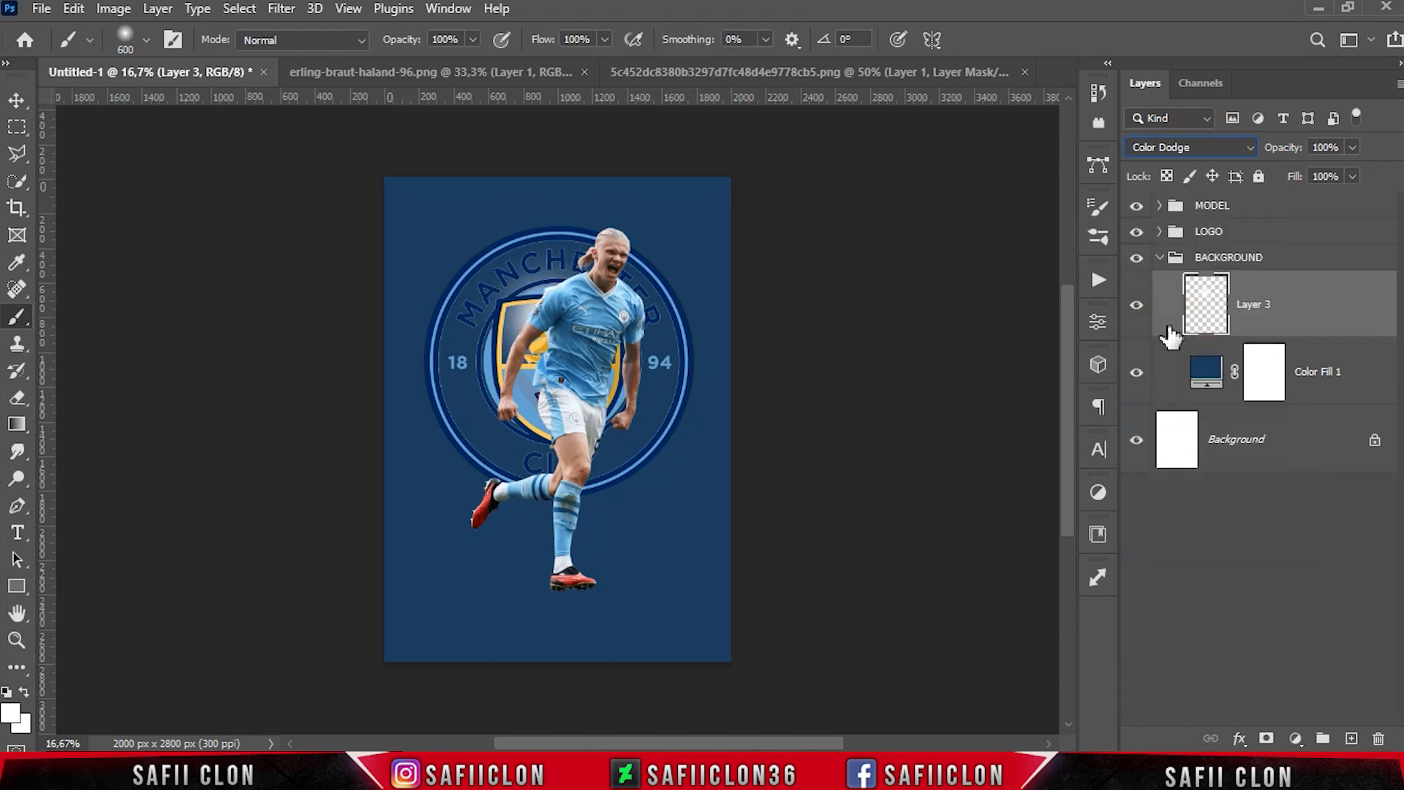
left_click_drag(1301, 193, 1305, 192)
left_click(1354, 173)
- Enlarge the glow with Free Transform so it spreads across the canvas behind the logo and player, and apply the transform
key("ctrl+t")
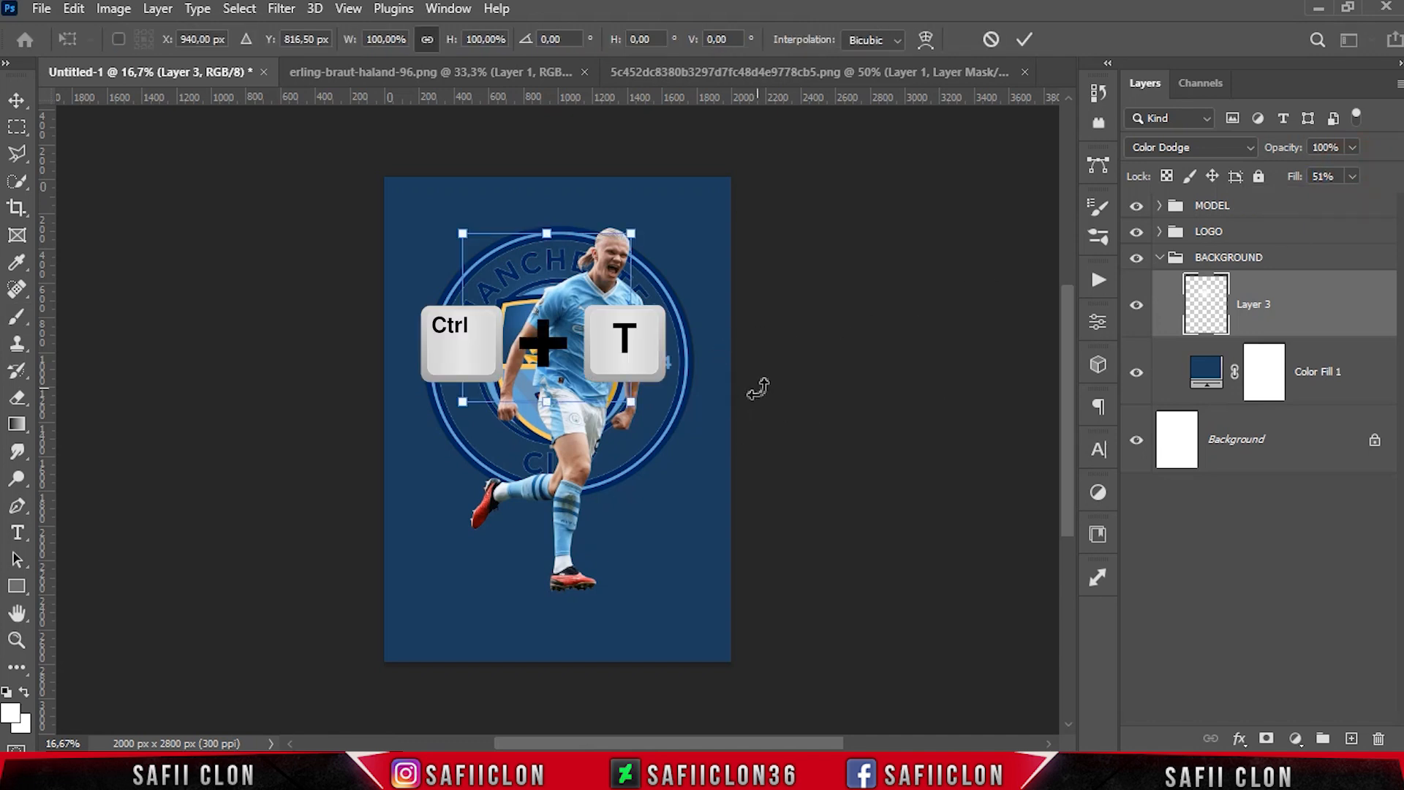
key("ctrl+plus")
scroll(755, 285, "up", 2)
left_click_drag(667, 224, 760, 131)
left_click_drag(697, 346, 697, 394)
left_click_drag(761, 178, 963, 126)
mouse_move(755, 423)
left_mouse_down()
mouse_move(773, 426)
mouse_move(758, 425)
left_mouse_up()
left_click_drag(902, 428, 955, 427)
key("ctrl+minus")
left_click_drag(823, 376, 852, 364)
left_click(1026, 32)
key("b")
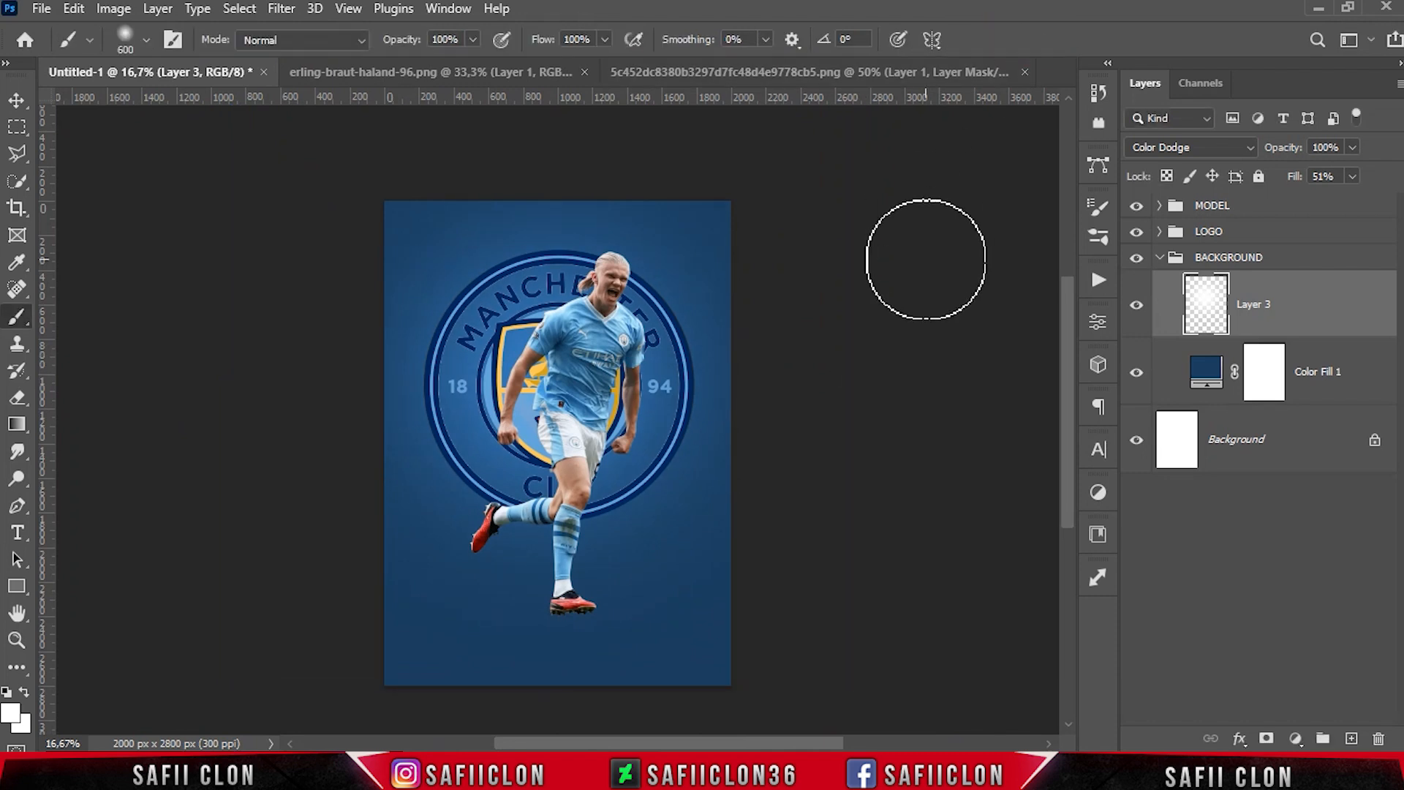
- Compare the background with and without the glow layer, leave the layer visible, and collapse the BACKGROUND group
left_click(1136, 306)
left_click(1137, 307)
left_click(1136, 307)
left_click(1136, 307)
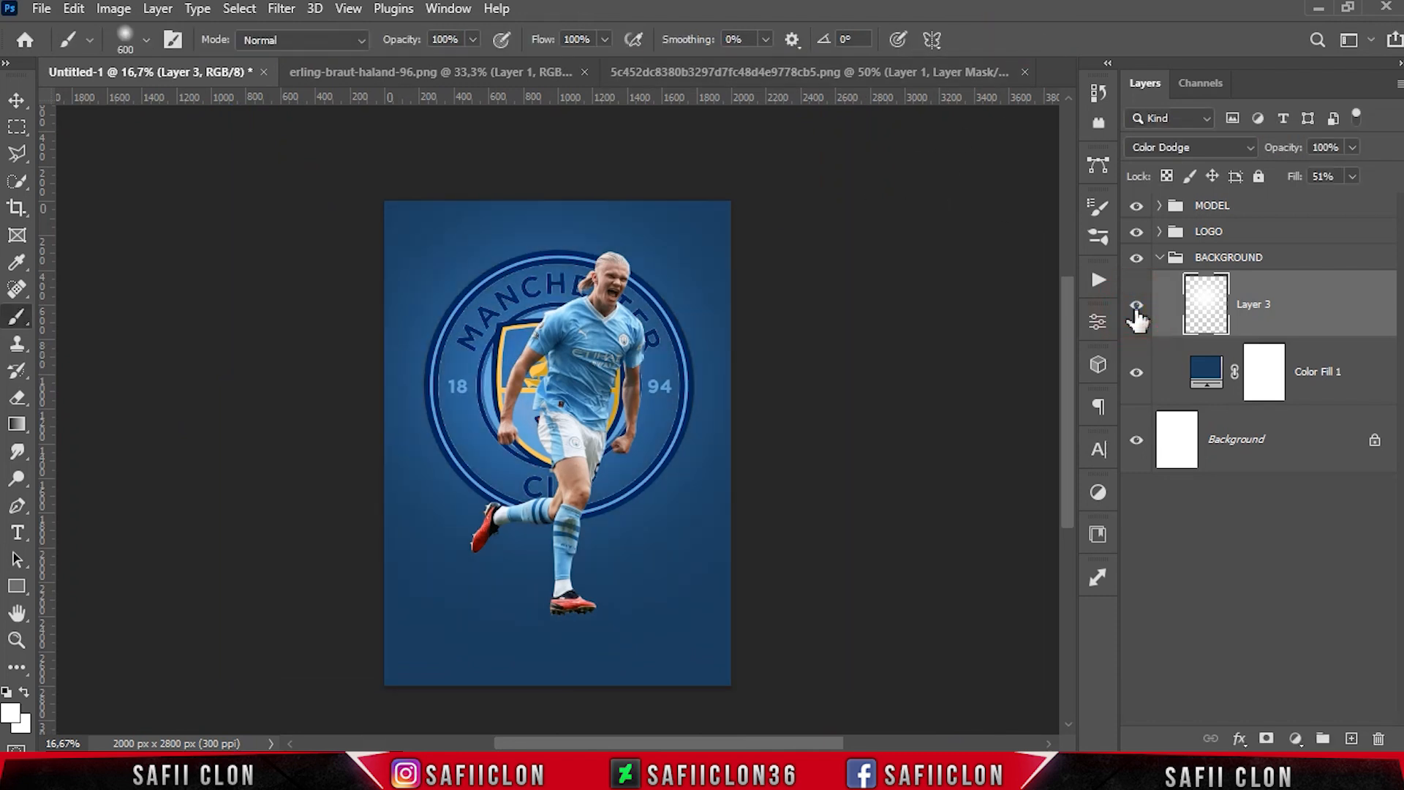
left_click(1295, 262)
left_click(1159, 257)
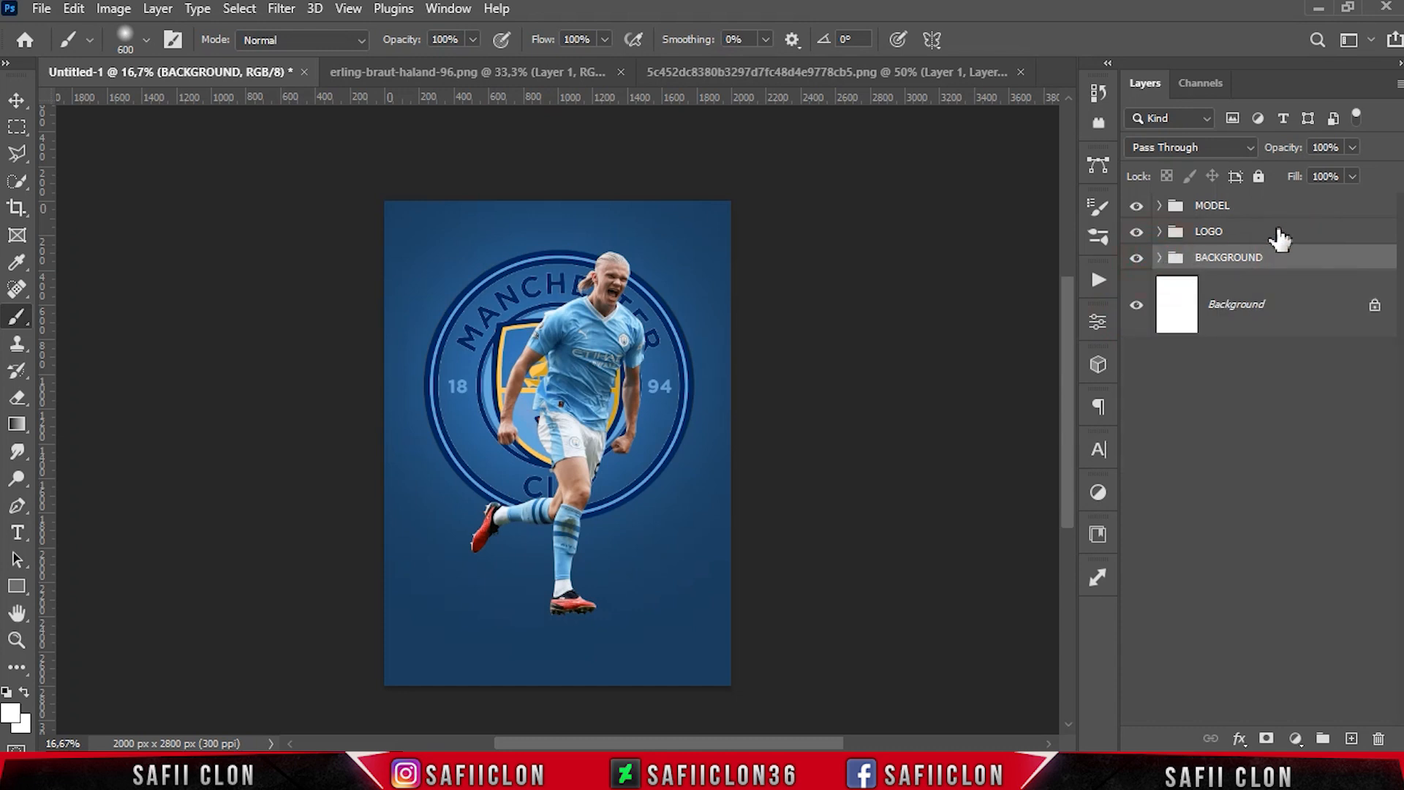
- Expand the LOGO group and open the logo's layer mask in Select and Mask with the On Layers view
left_click(1225, 238)
left_click(1159, 233)
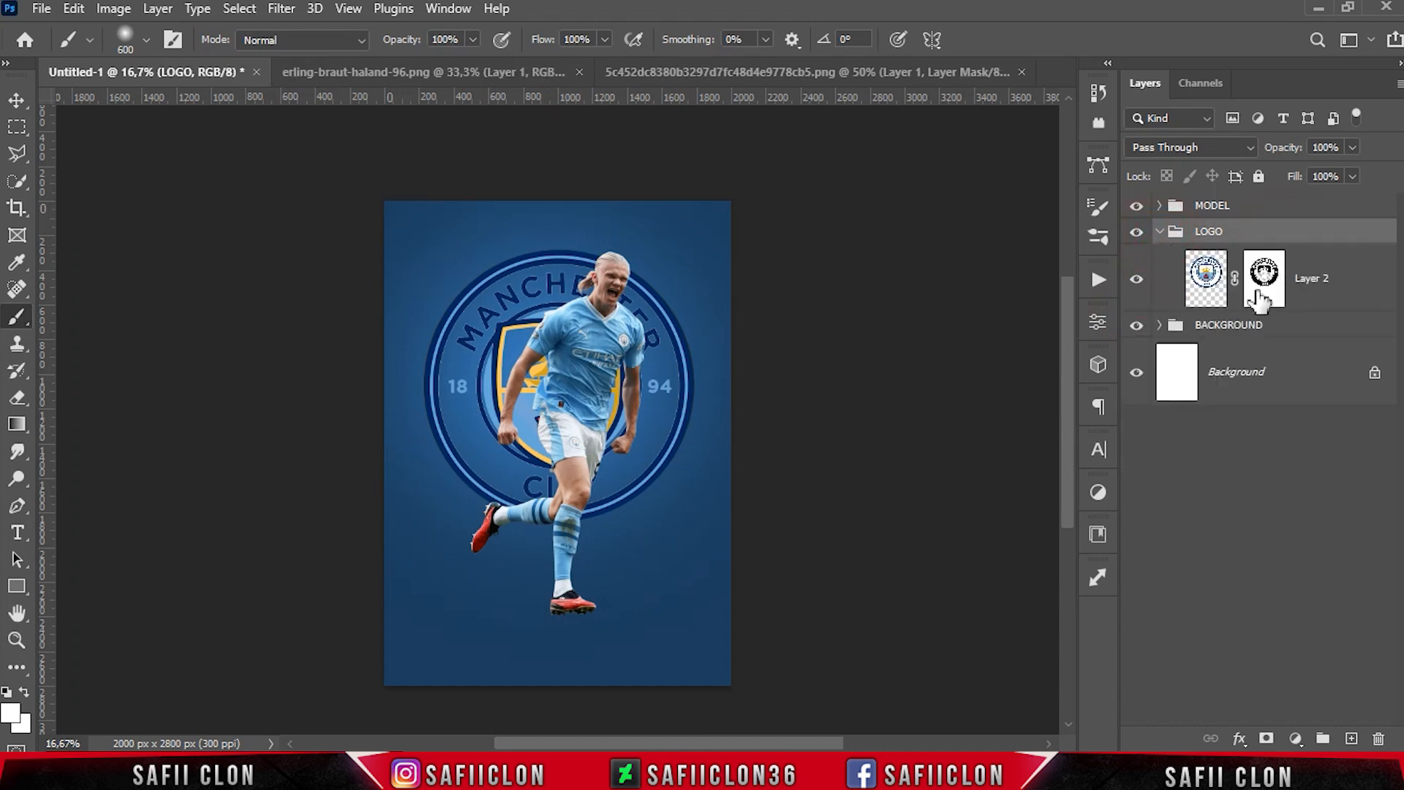
left_click(1273, 289)
right_click(1269, 274)
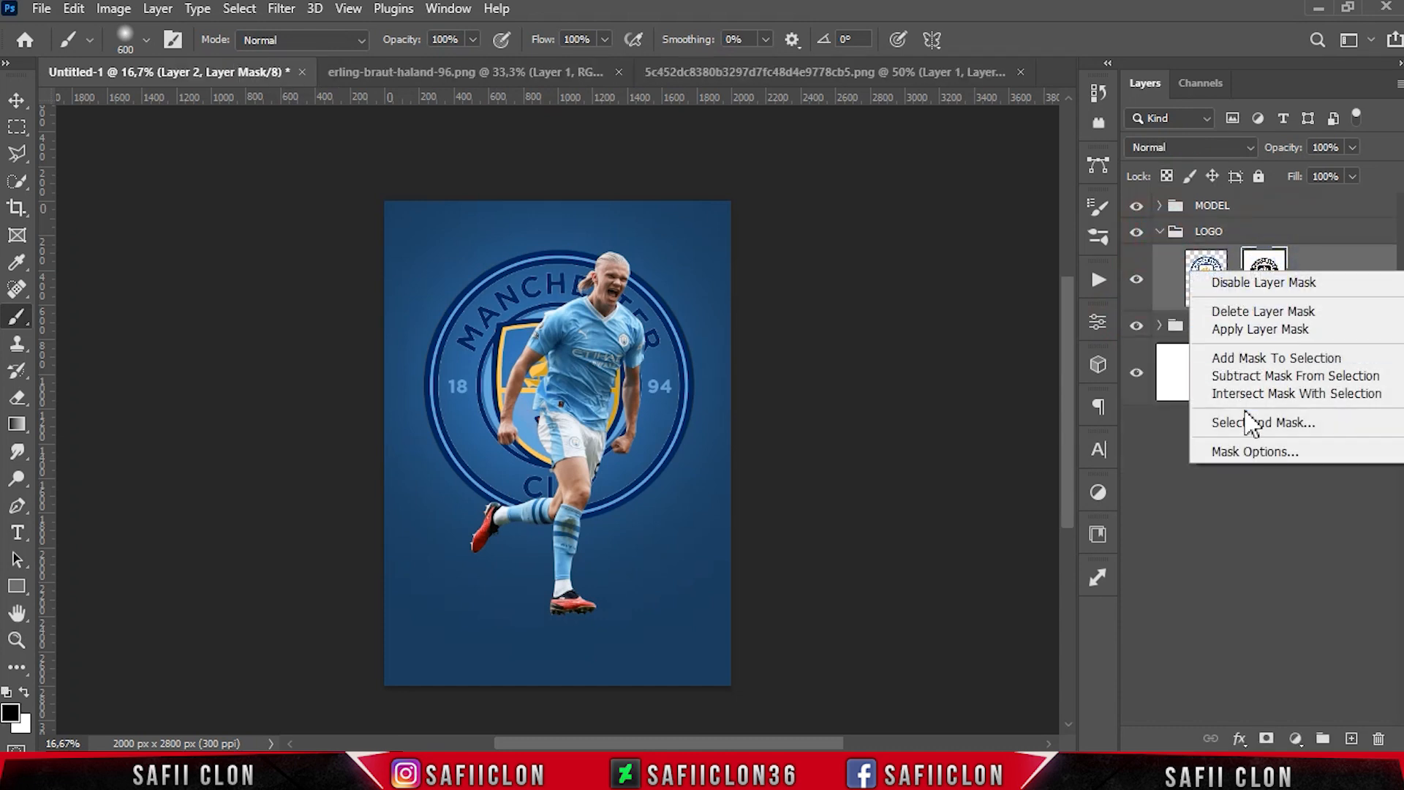
left_click(1288, 424)
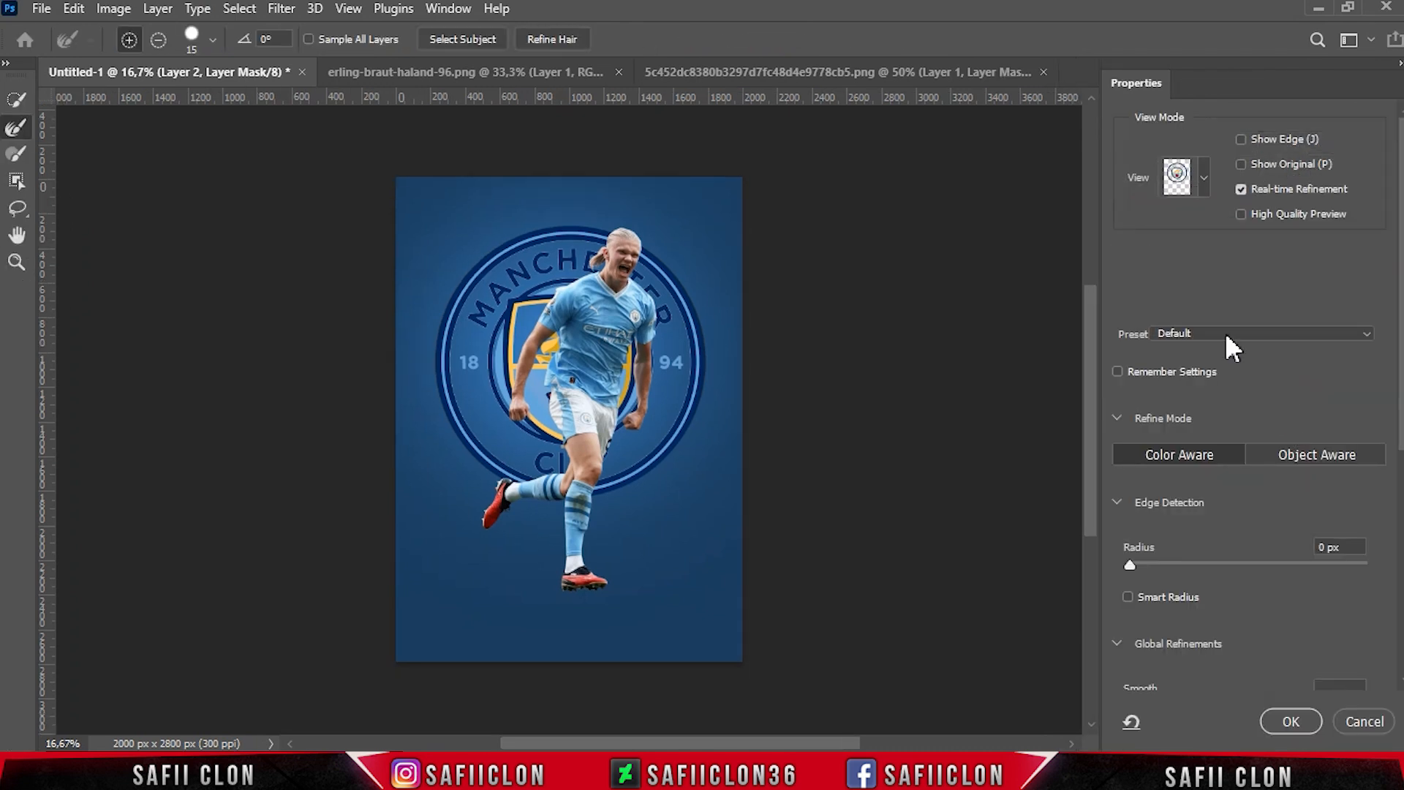
left_click(1204, 178)
left_click(1145, 474)
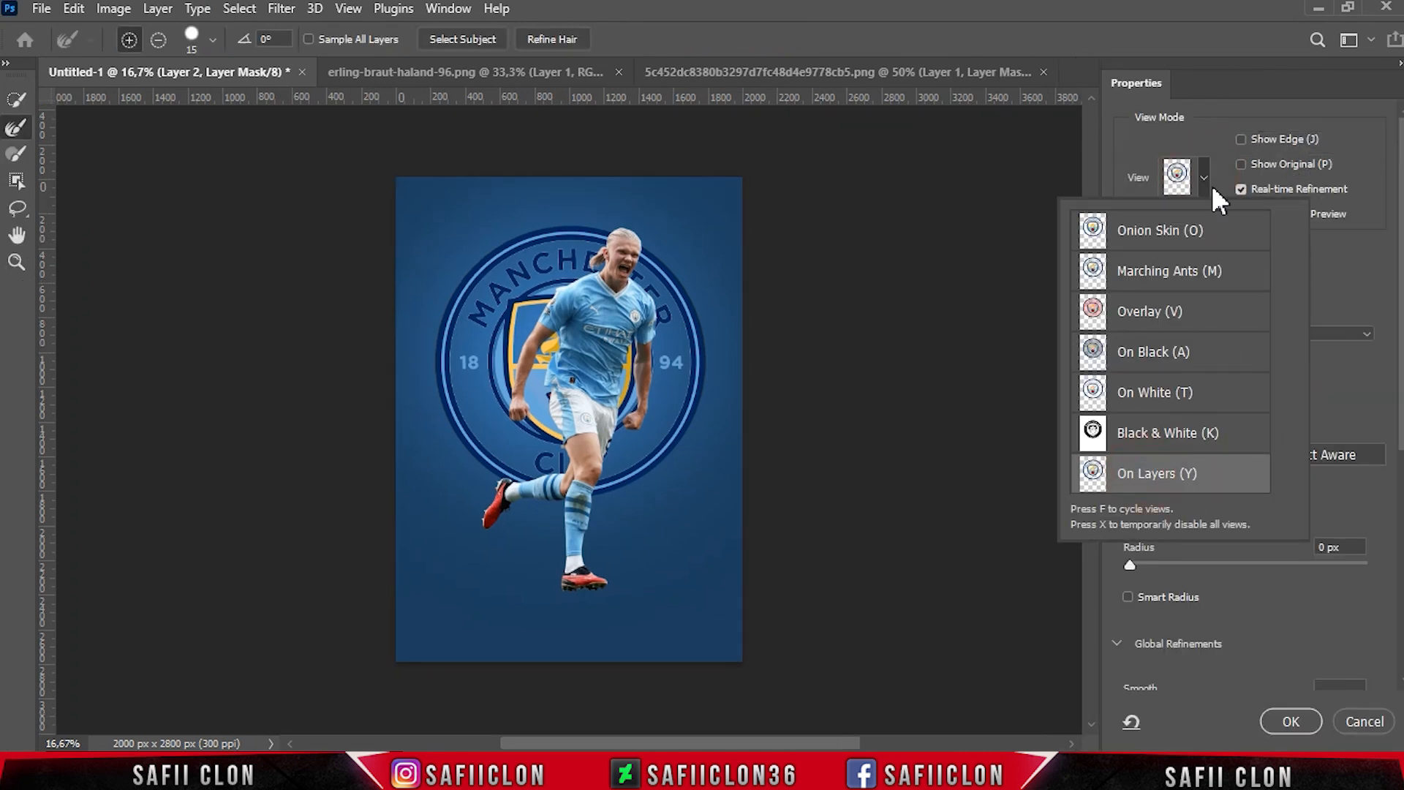
left_click(1208, 180)
left_click_drag(1396, 278, 1220, 464)
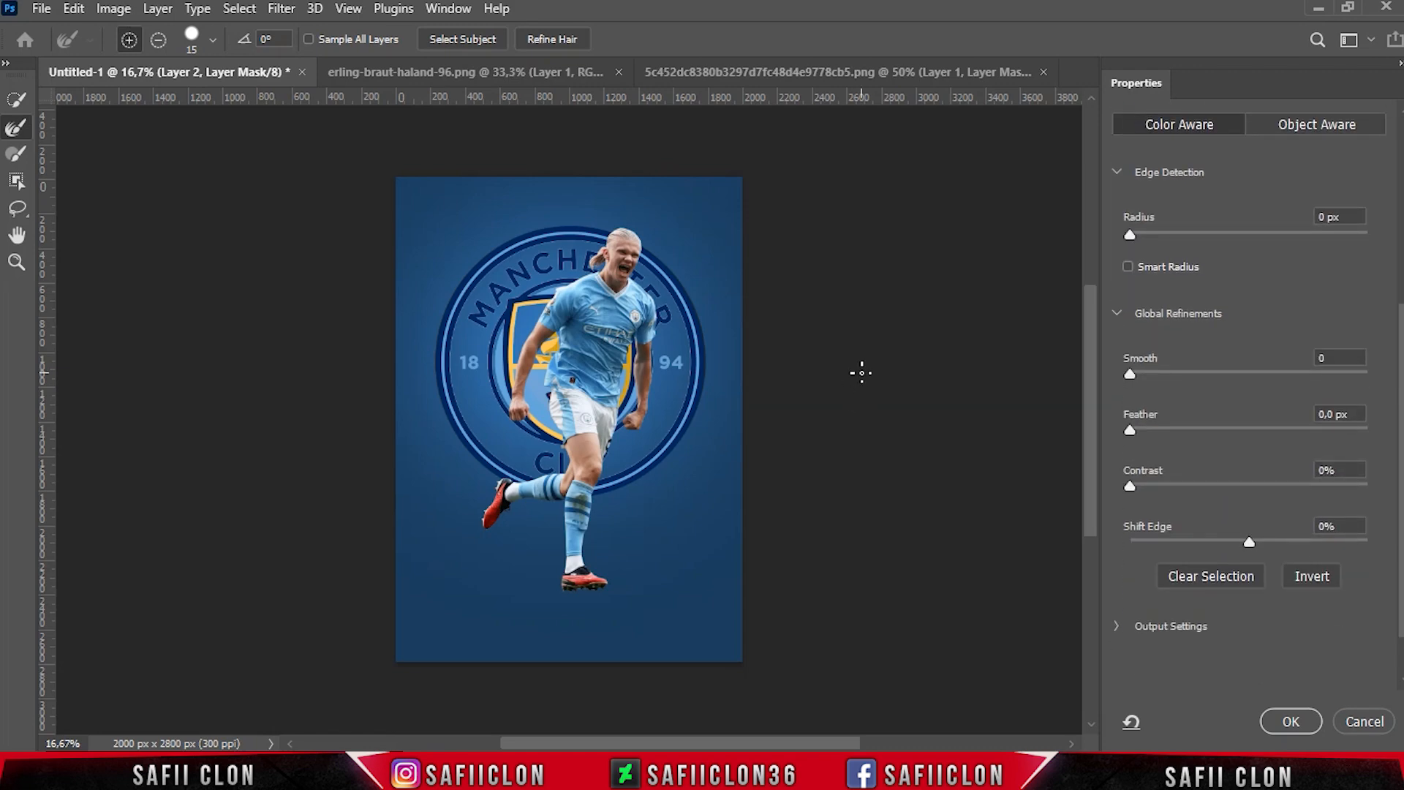
- Refine the logo mask with a 2 px edge detection radius, -38% shift edge and about 21% contrast, and apply it
key("ctrl+plus")
key("ctrl+plus")
key("ctrl+plus")
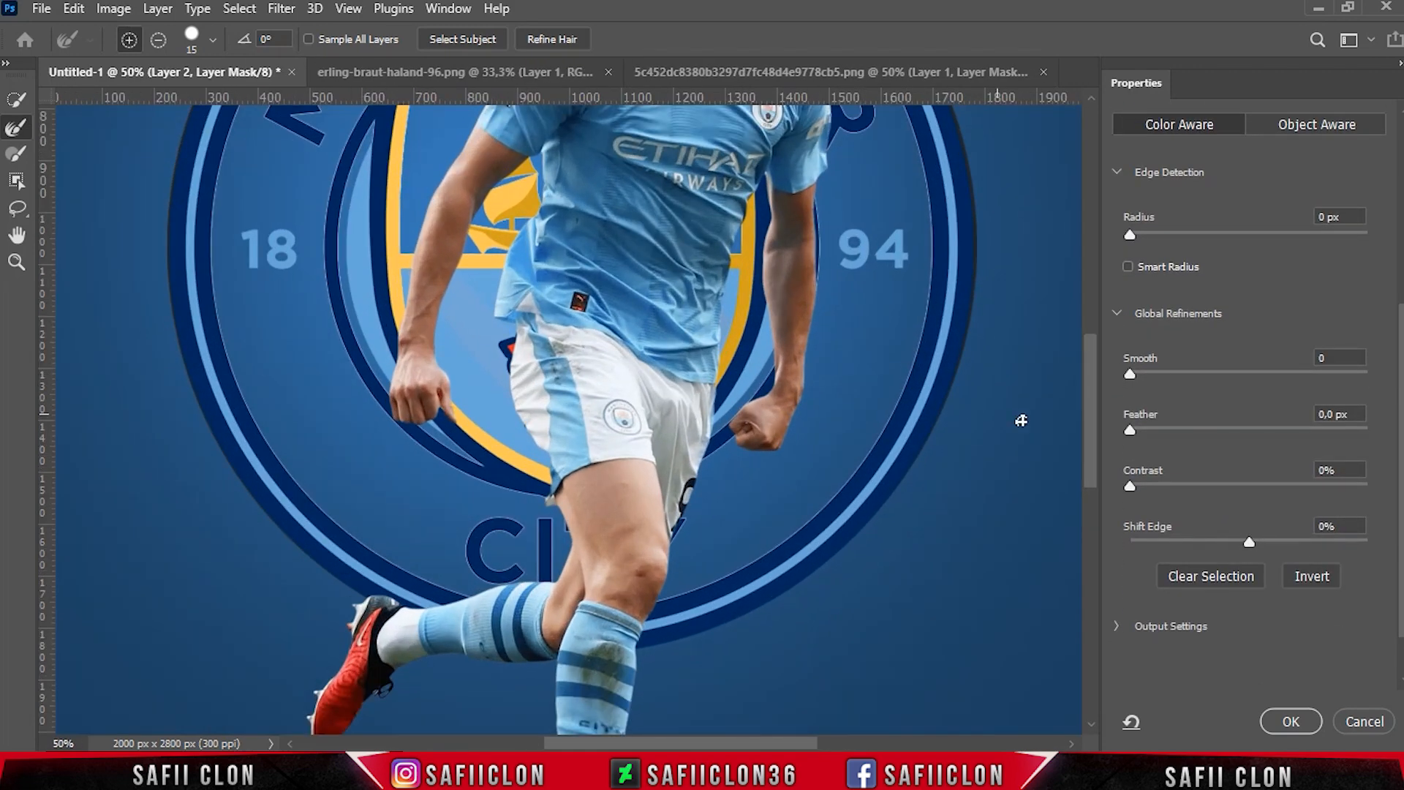
left_click_drag(1093, 444, 1085, 384)
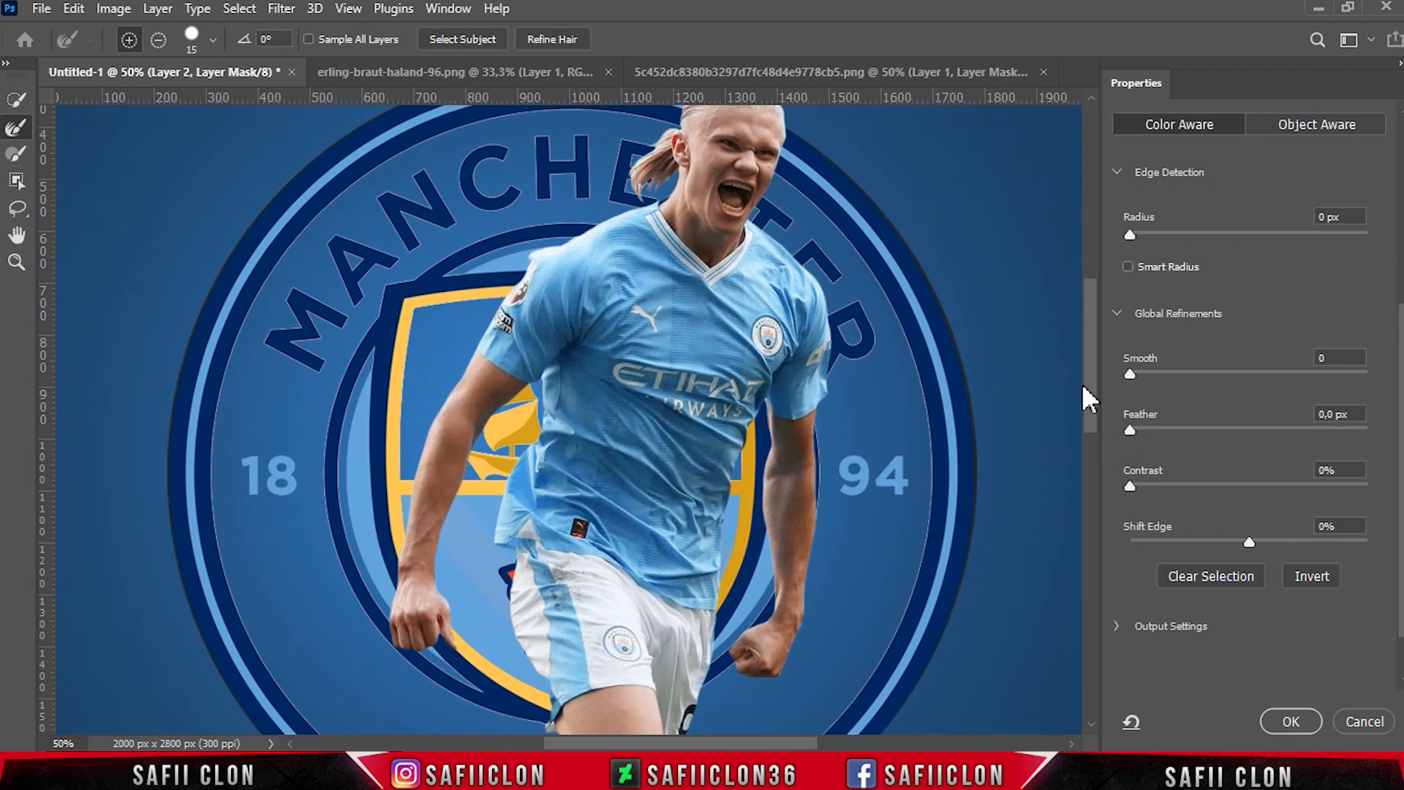
left_click_drag(1135, 235, 1166, 231)
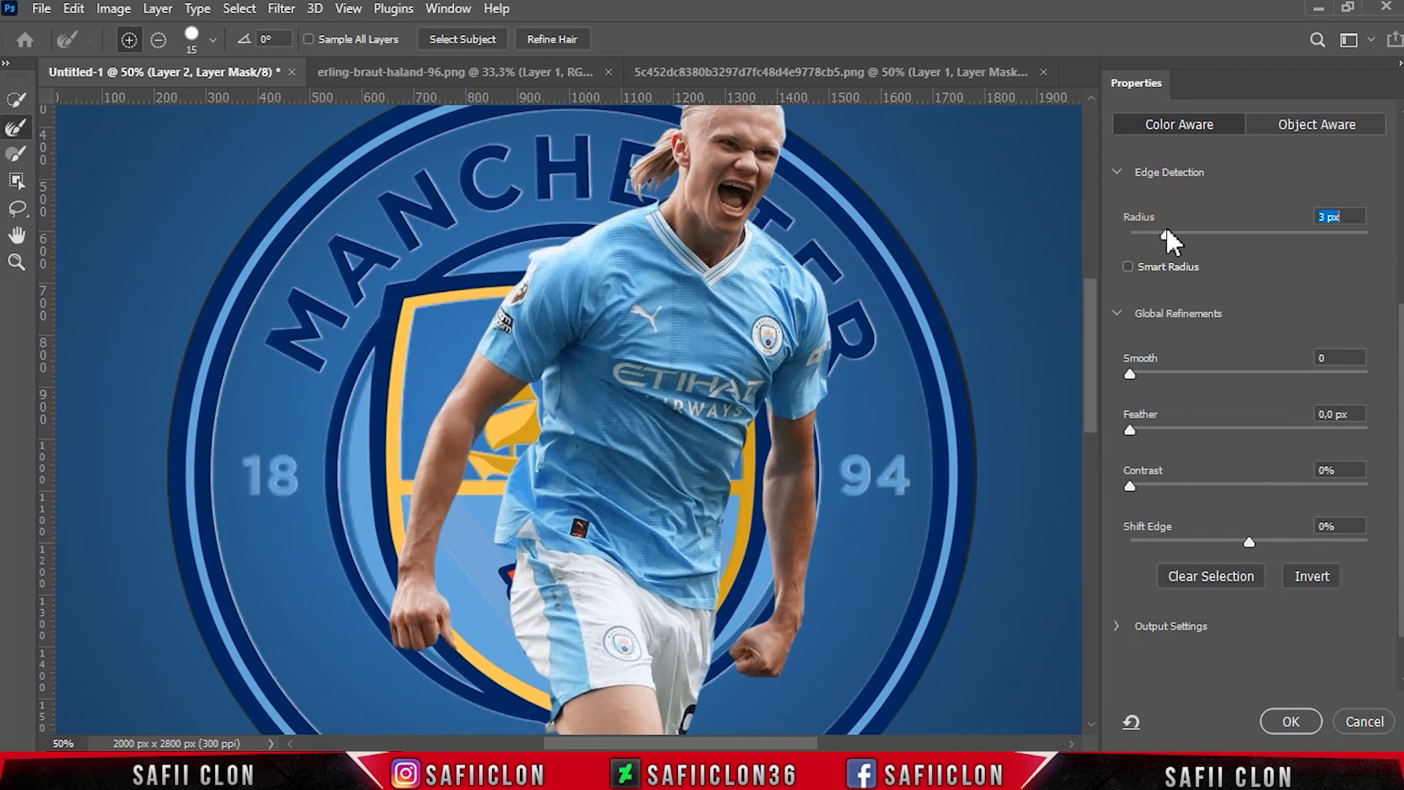
left_click(1153, 234)
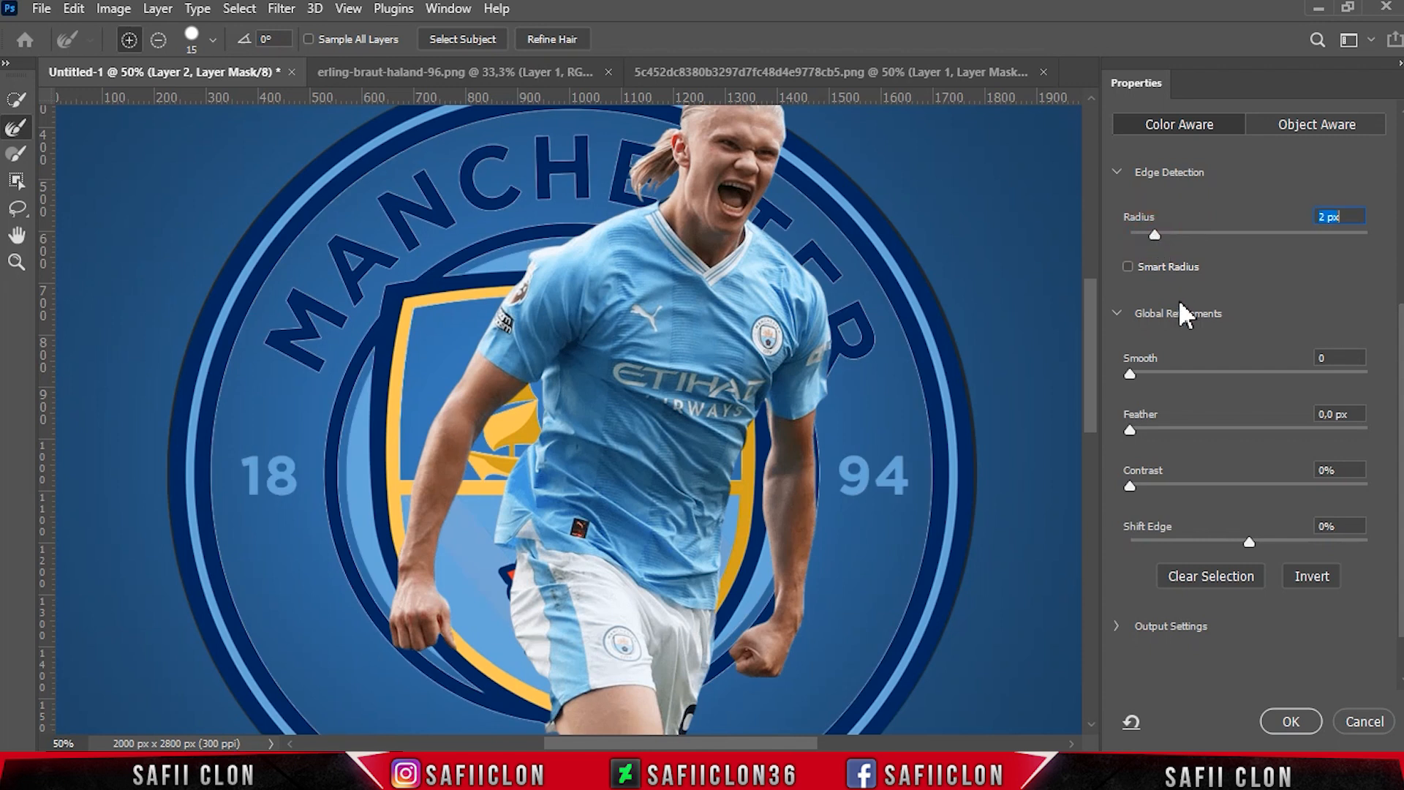
scroll(1251, 527, "down", 2)
left_click_drag(1249, 525, 1203, 516)
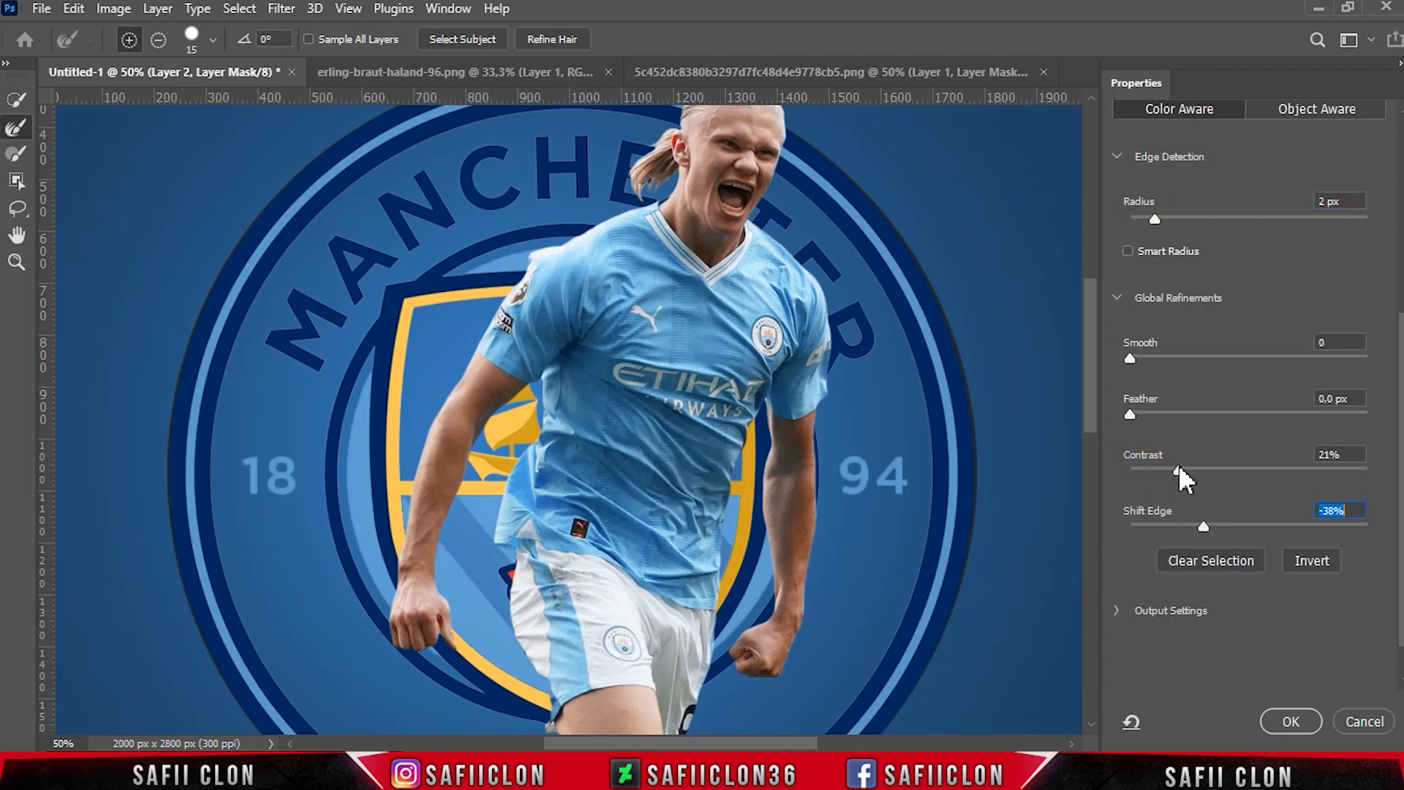
left_click_drag(1188, 468, 1188, 468)
left_click(1292, 720)
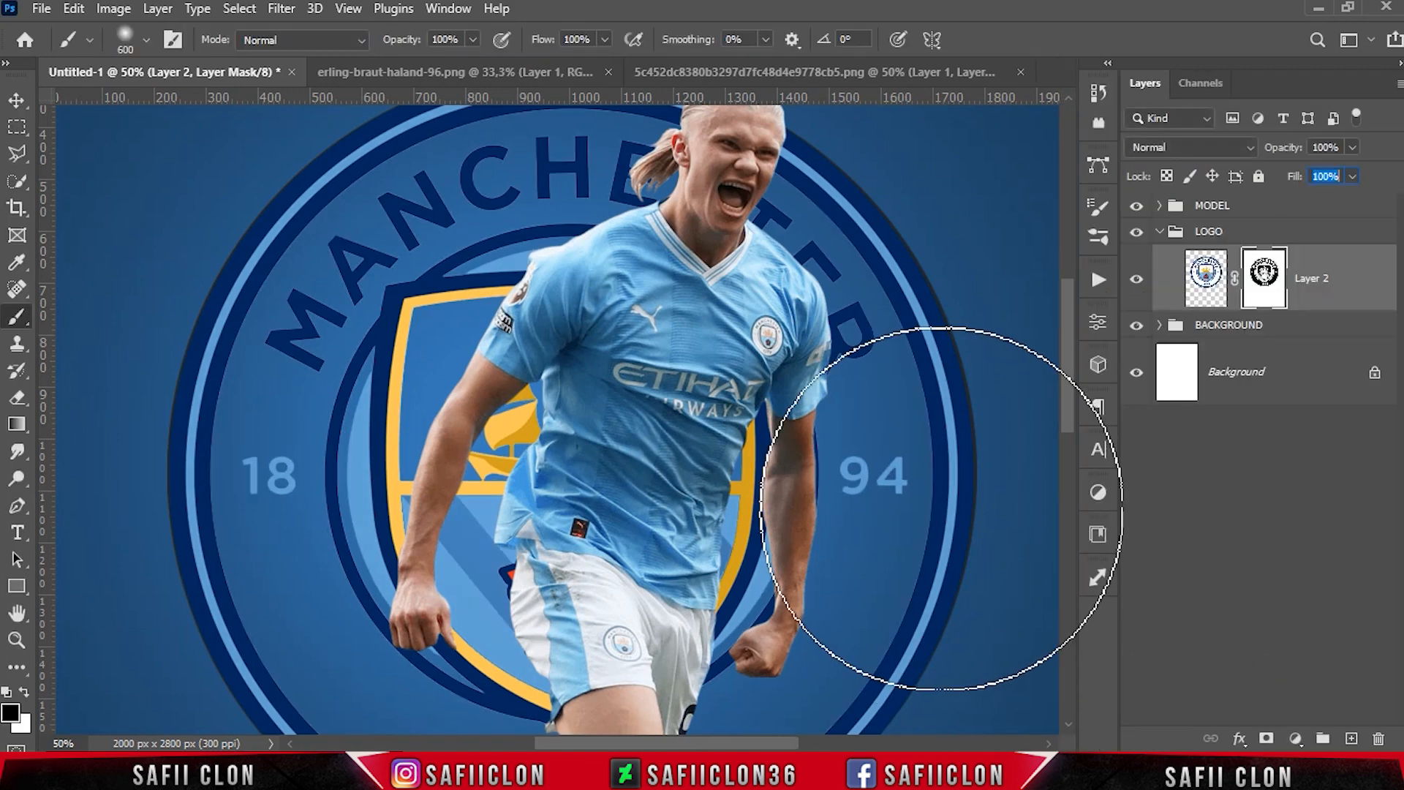
- Convert the masked logo layer to a Smart Object and duplicate it inside the LOGO group
key("ctrl+minus")
key("ctrl+minus")
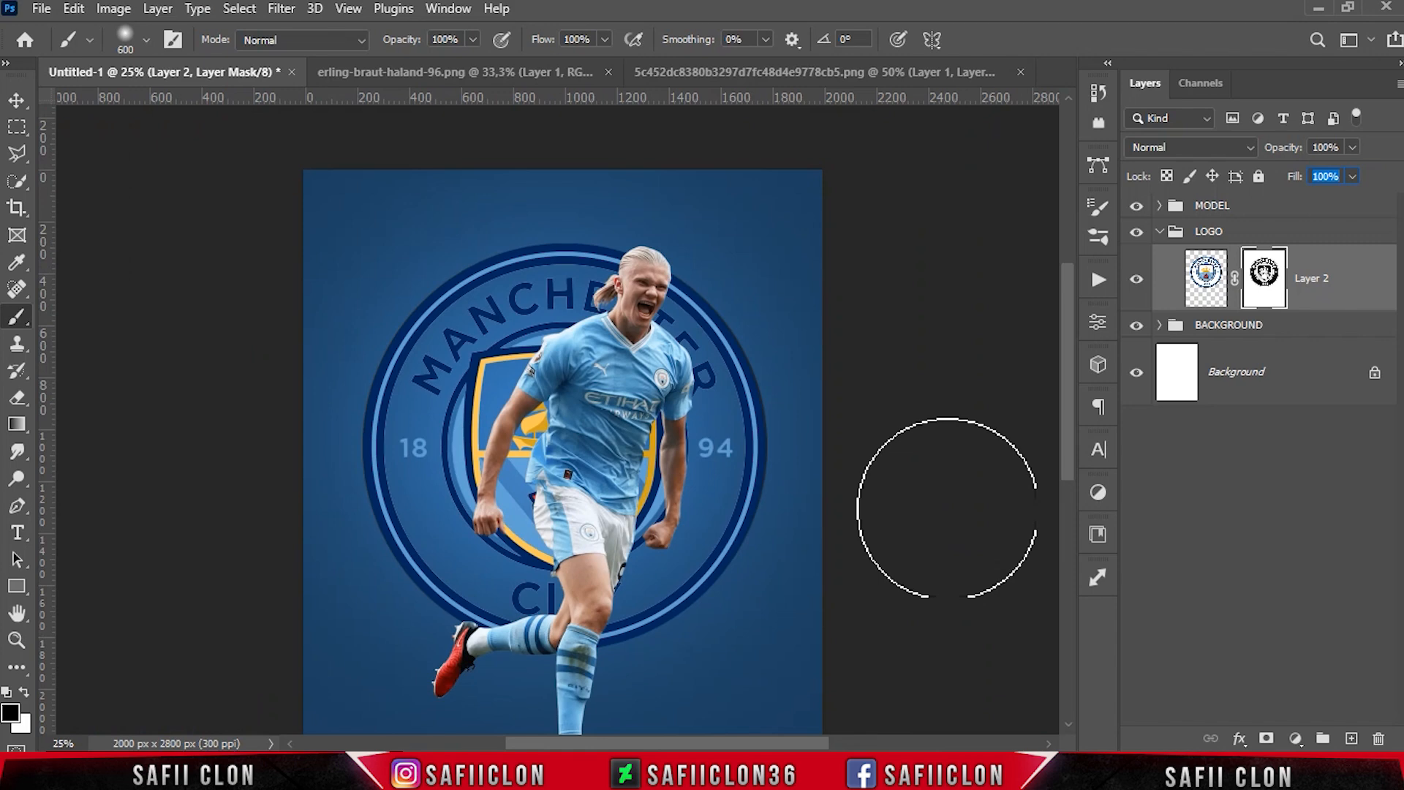
left_click_drag(1069, 366, 1068, 398)
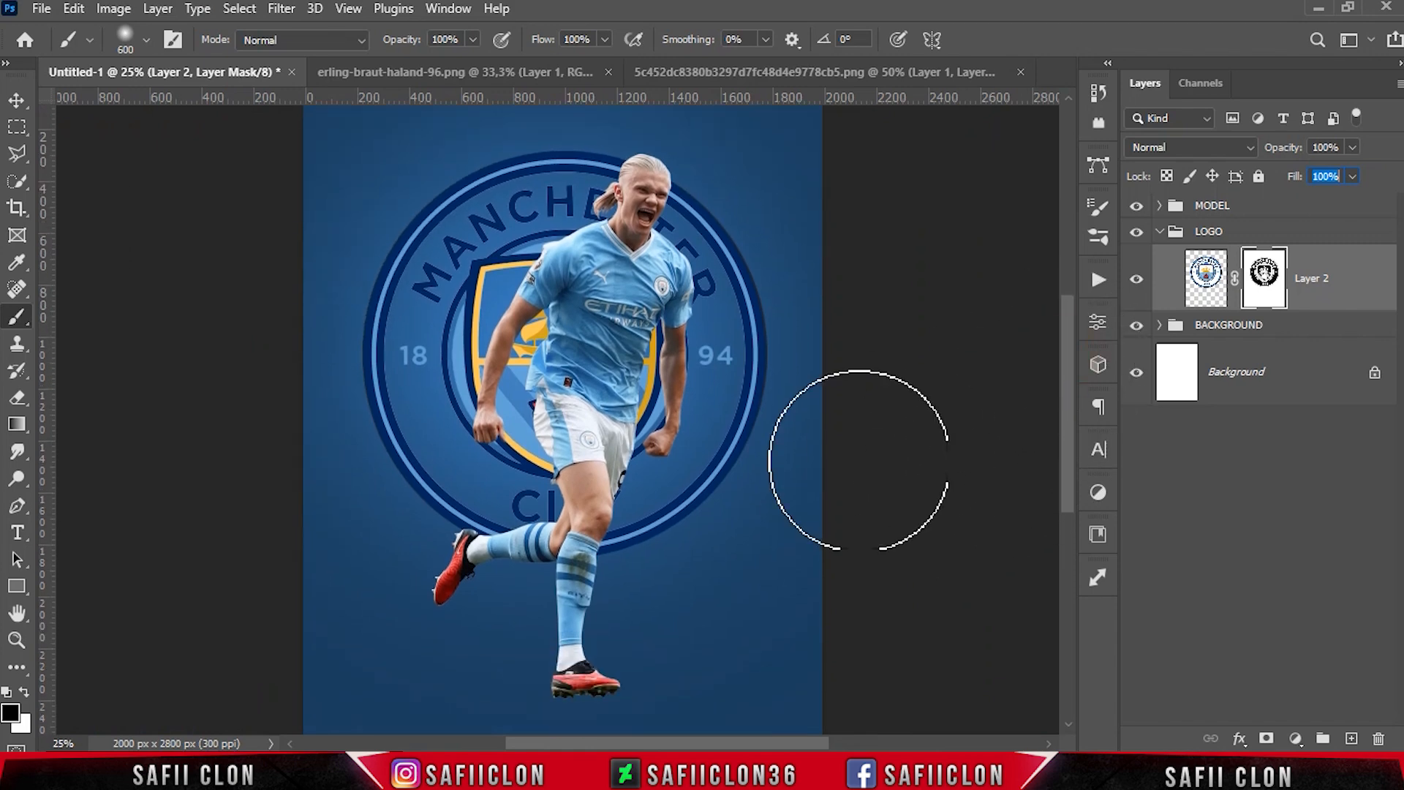
right_click(1352, 285)
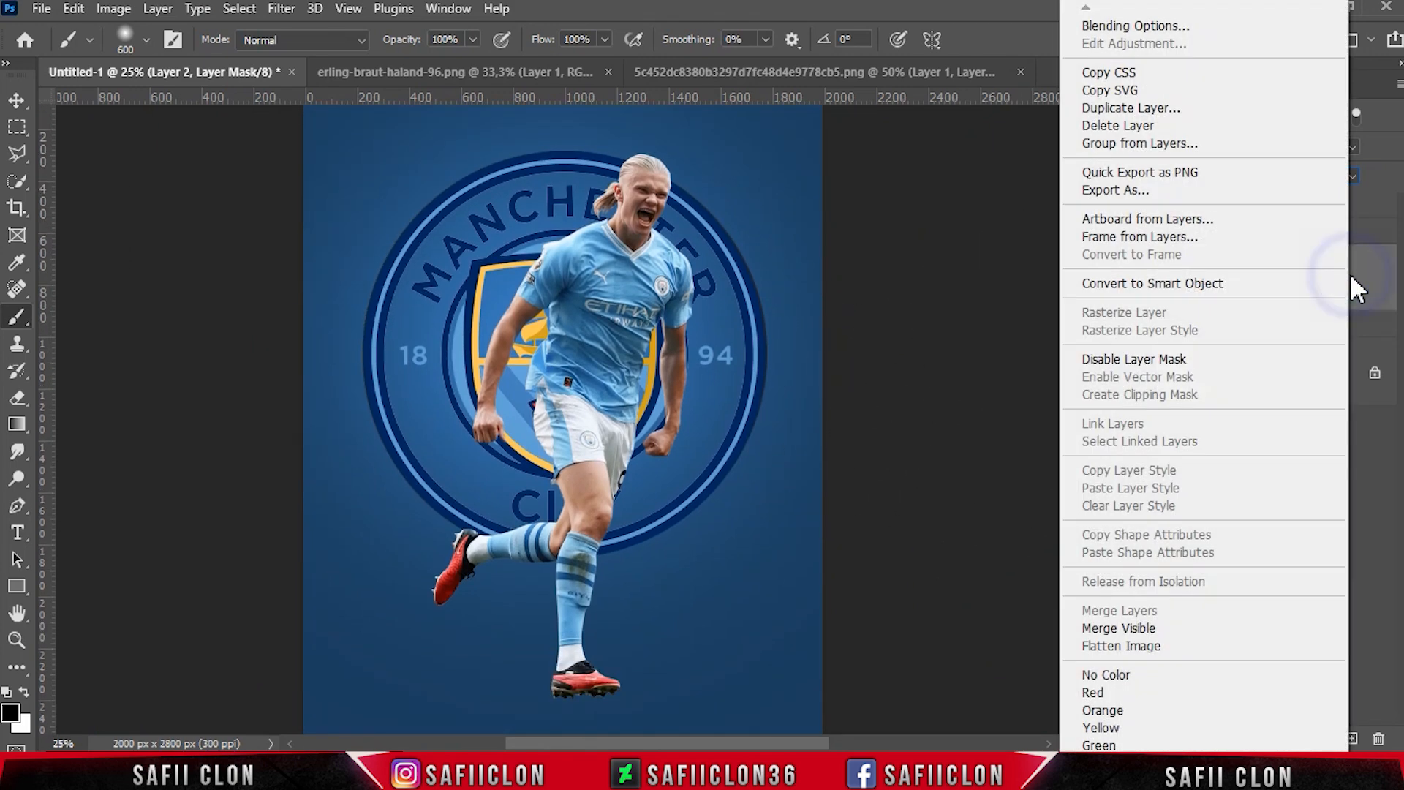
left_click(1178, 283)
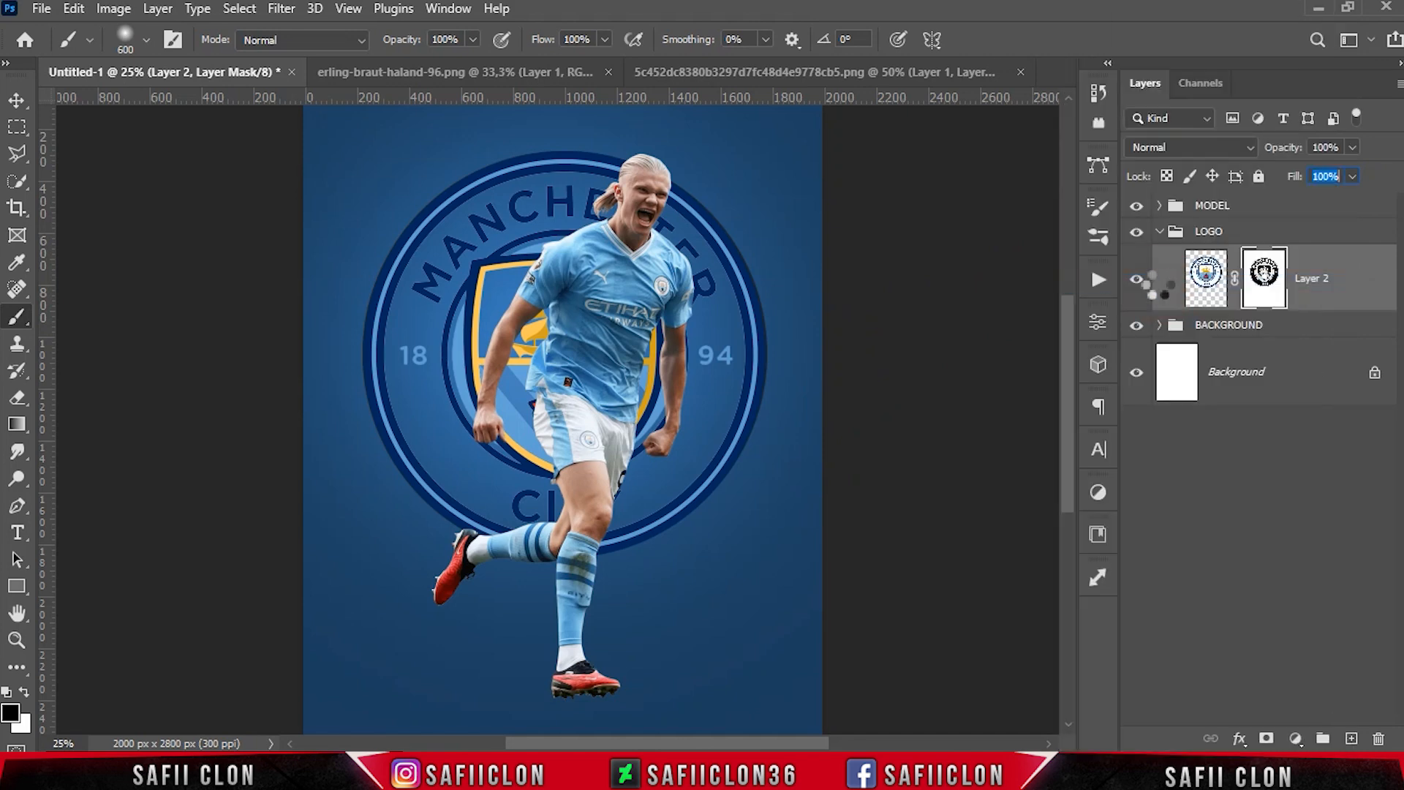
right_click(1328, 291)
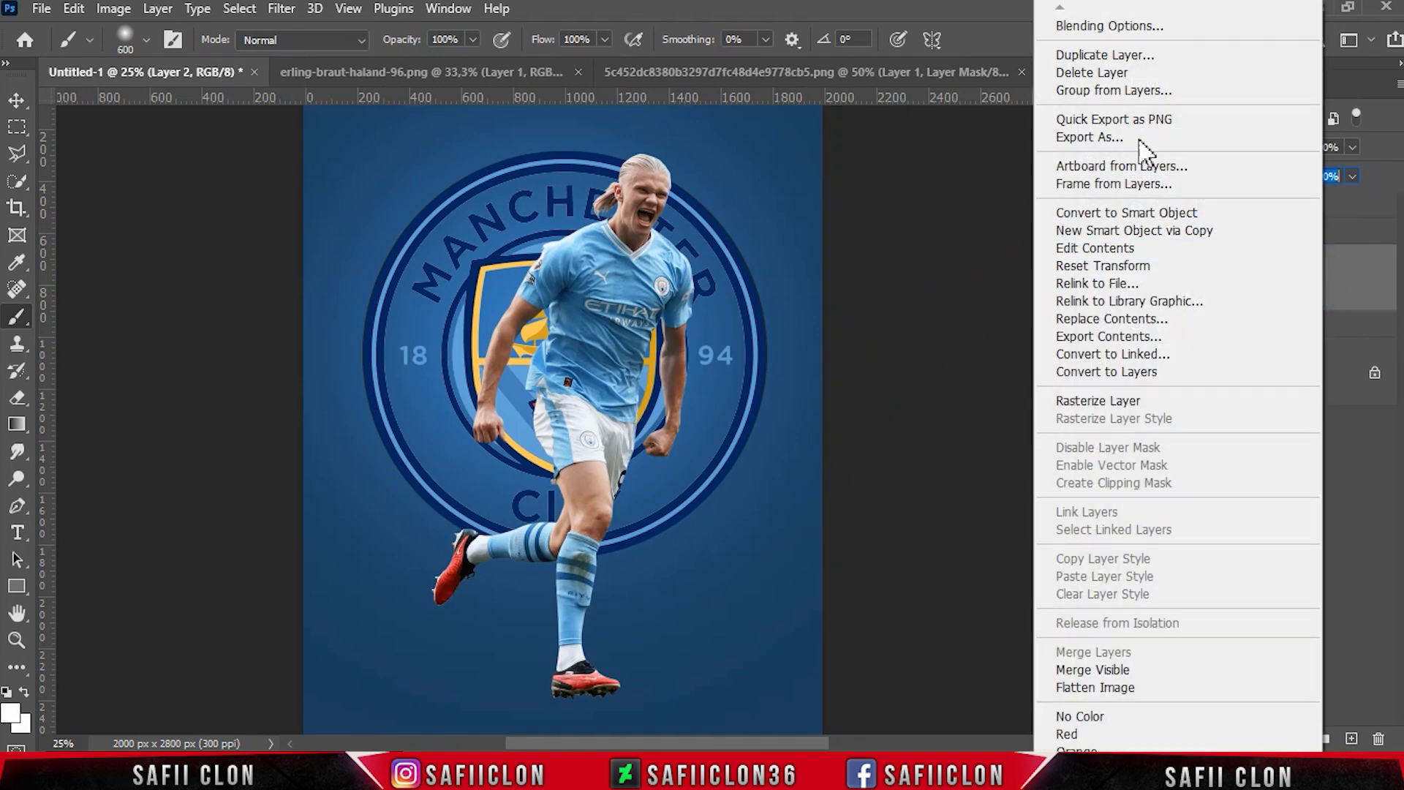
left_click(1104, 56)
left_click(874, 196)
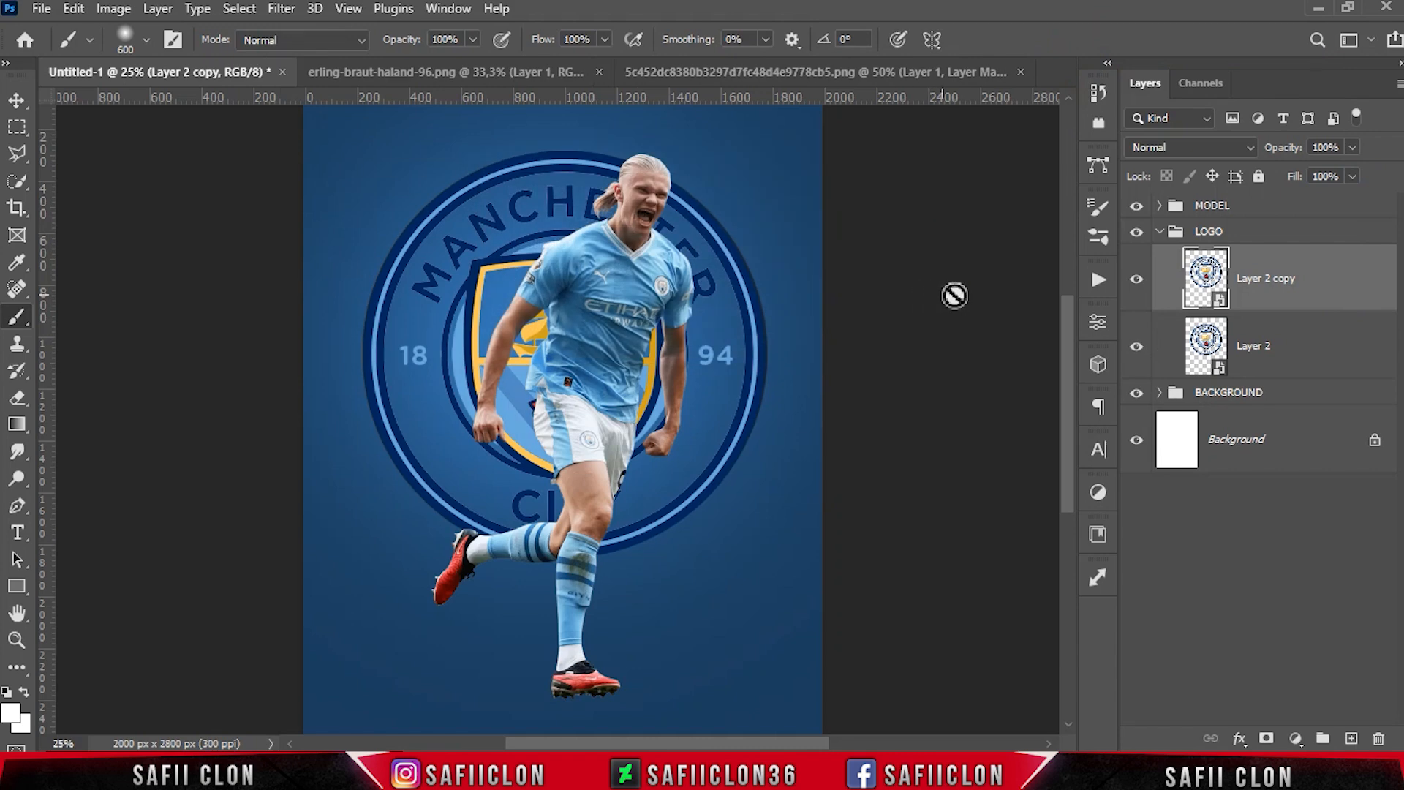
- Apply a Gaussian Blur with a 26.3 pixel radius to the duplicated logo layer
left_click(281, 9)
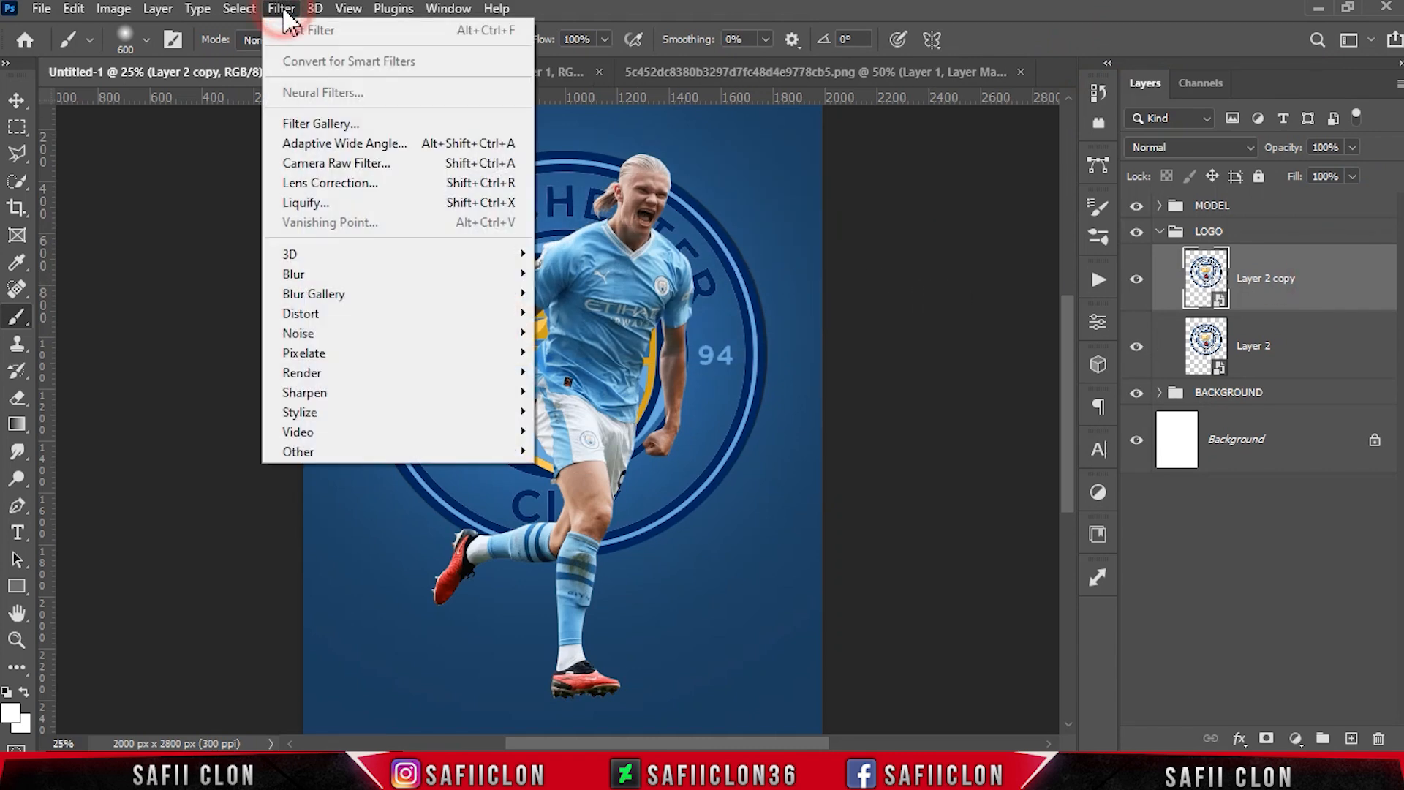
mouse_move(474, 281)
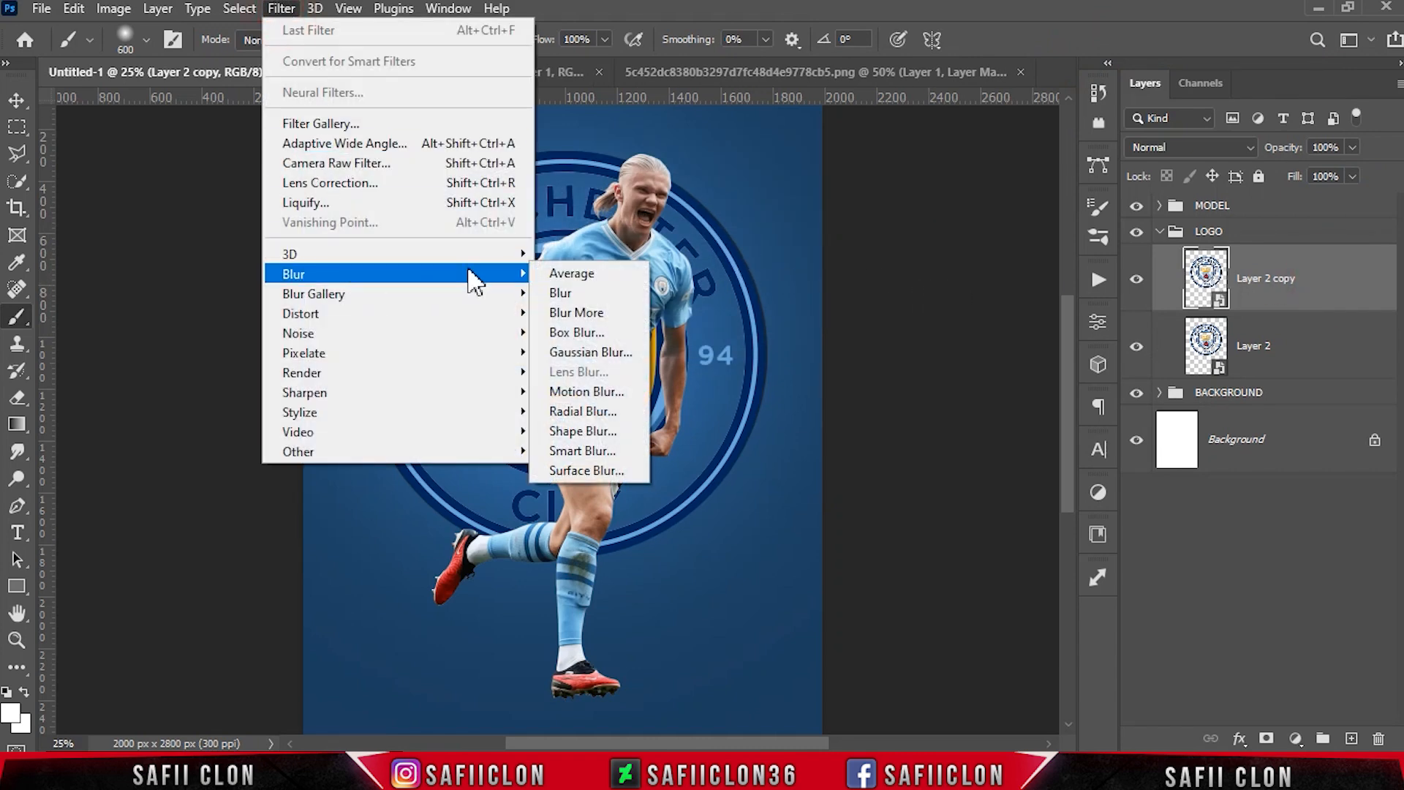
left_click(598, 352)
left_click_drag(852, 271, 922, 176)
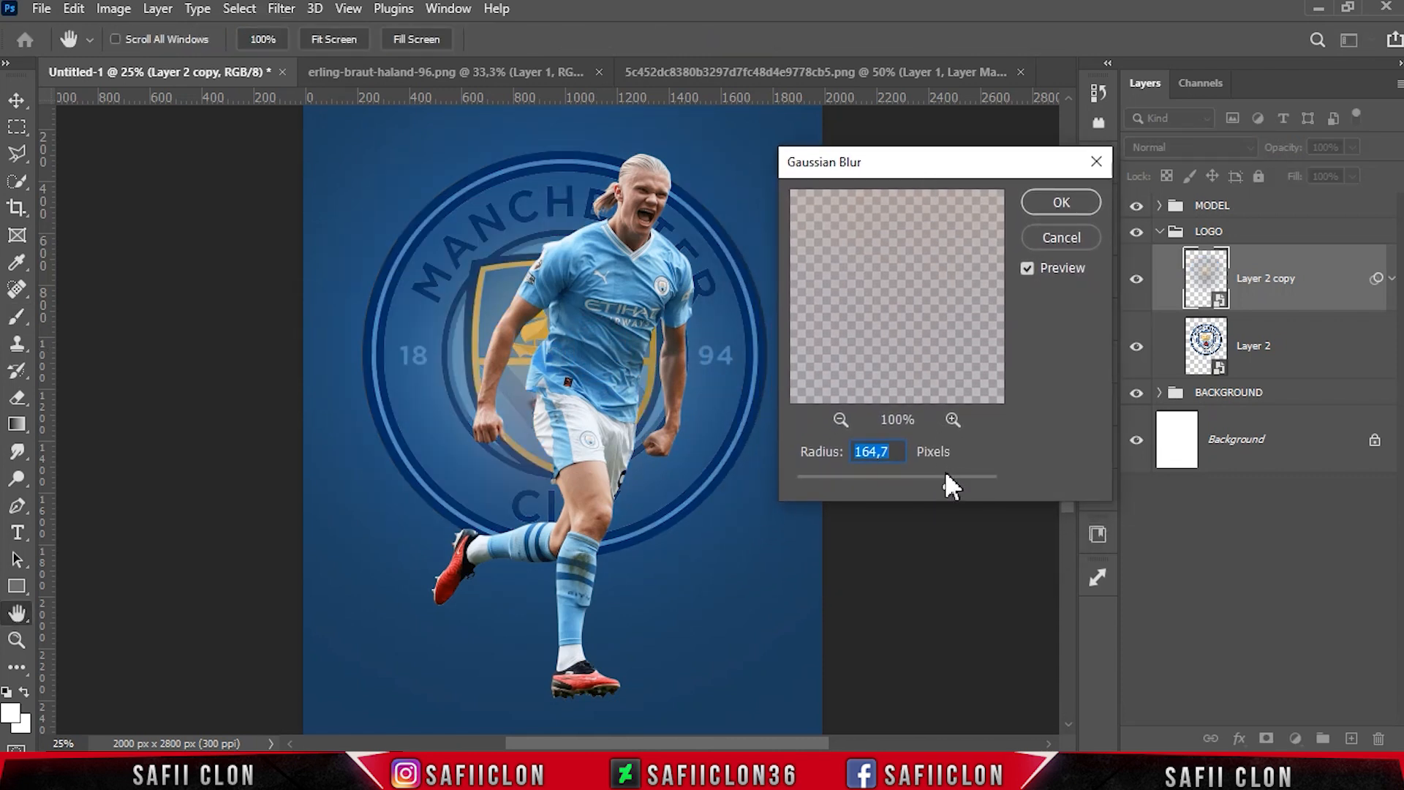
left_click_drag(876, 480, 882, 496)
left_click_drag(895, 489, 893, 492)
left_click(1061, 203)
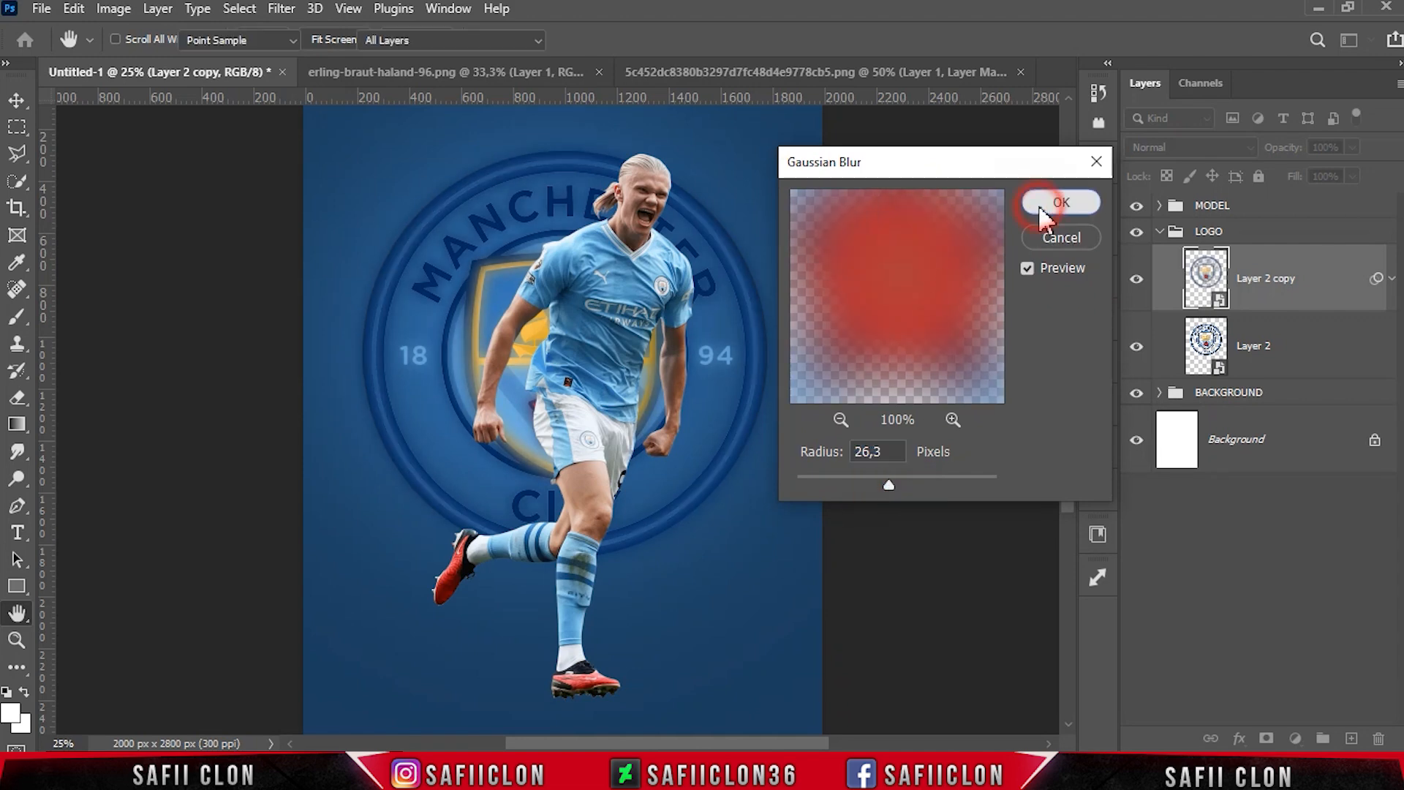
- Compare the logo with and without the blurred copy and set that copy's blend mode to Linear Dodge (Add)
left_click(1138, 280)
left_click(1138, 280)
left_click(1138, 280)
left_click(1138, 280)
left_click(1247, 150)
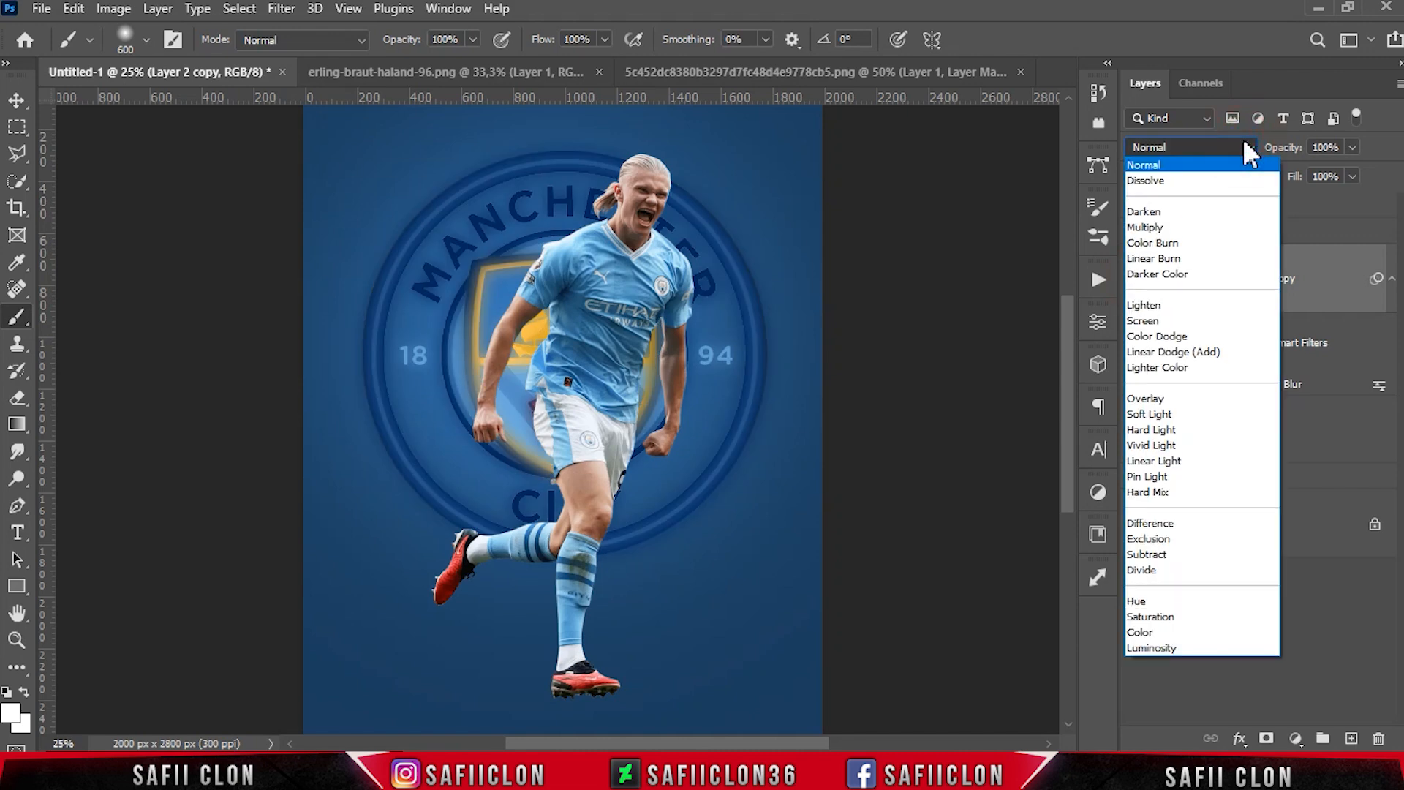
left_click(1175, 354)
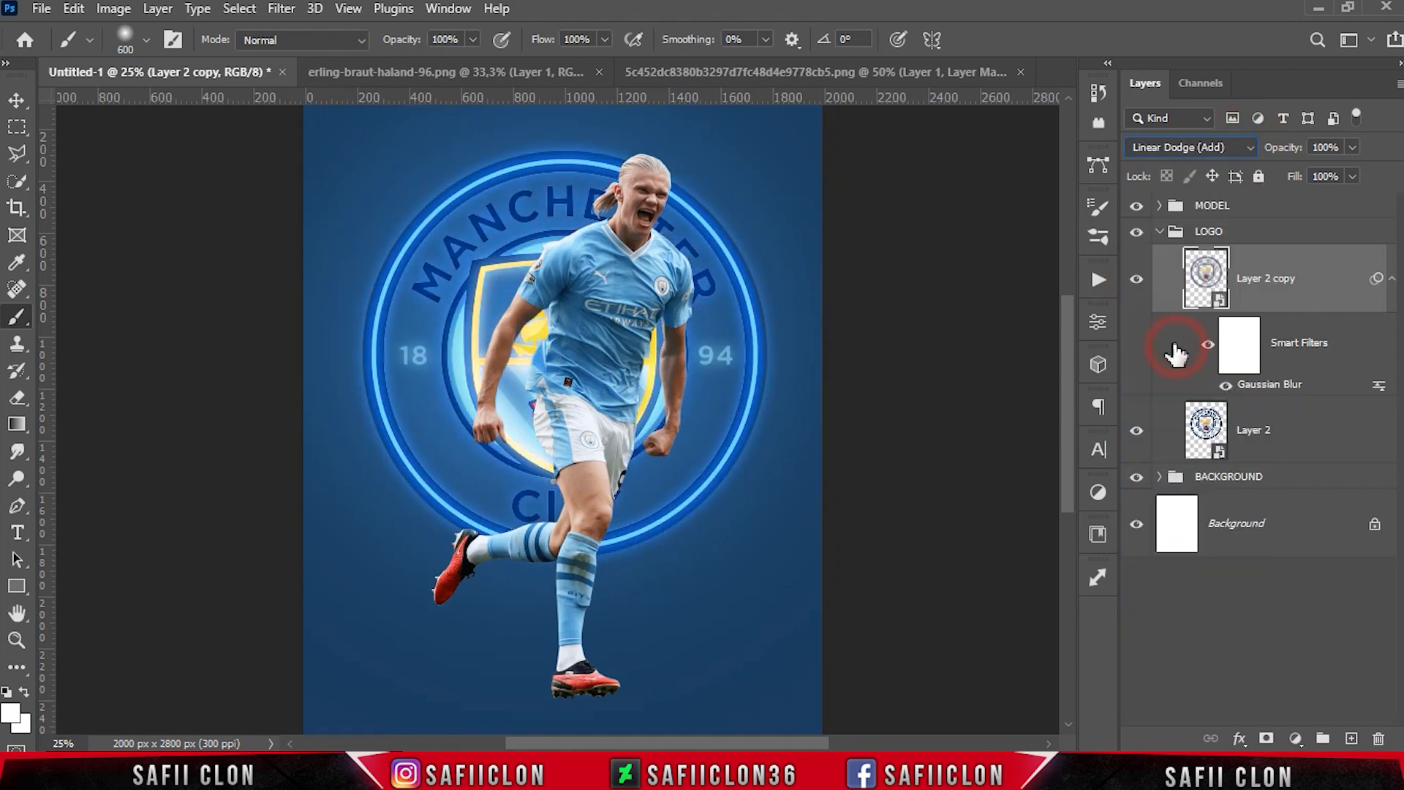
- Duplicate the blurred logo layer, set the duplicate's Gaussian Blur radius to 104.3 pixels, and compare the glow with it hidden and shown
right_click(1321, 283)
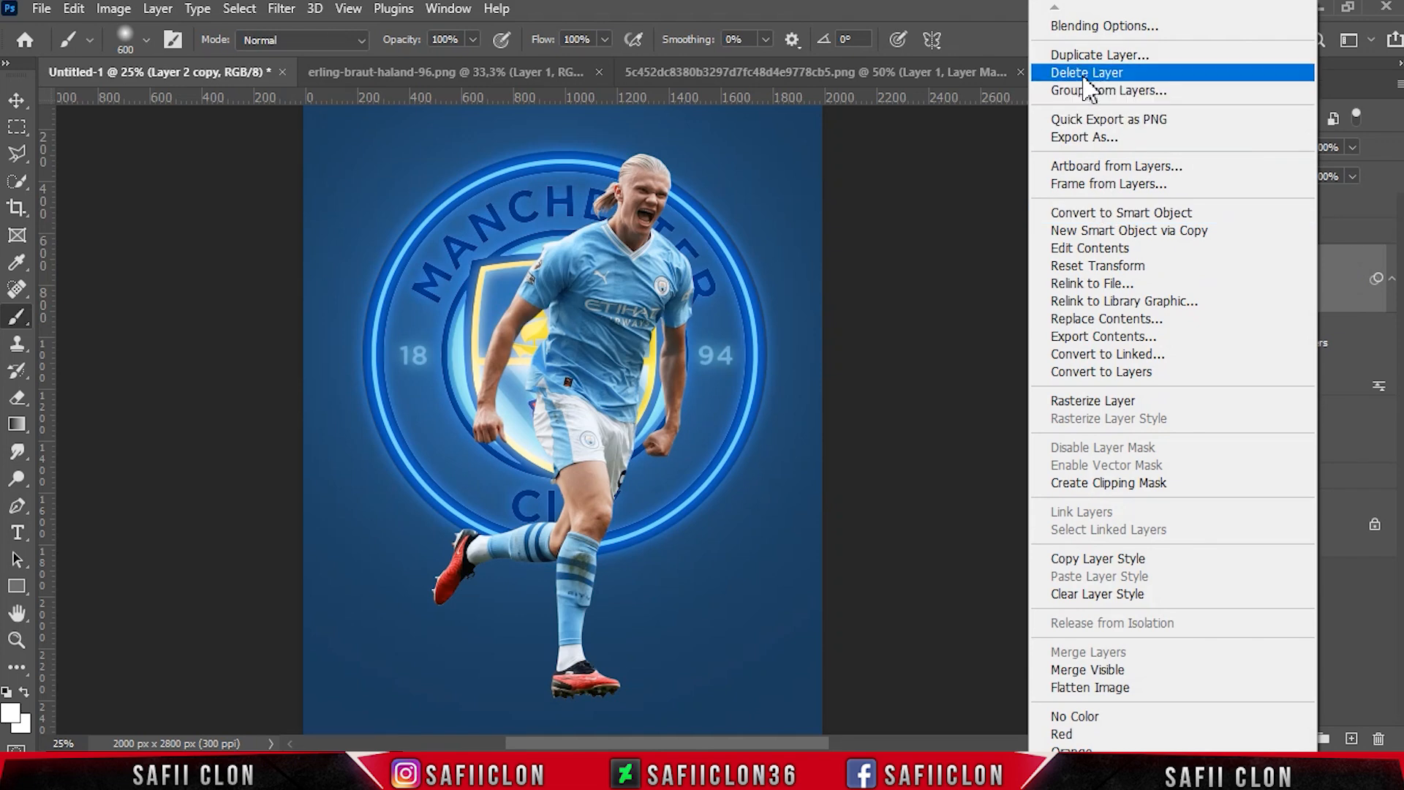
left_click(1095, 55)
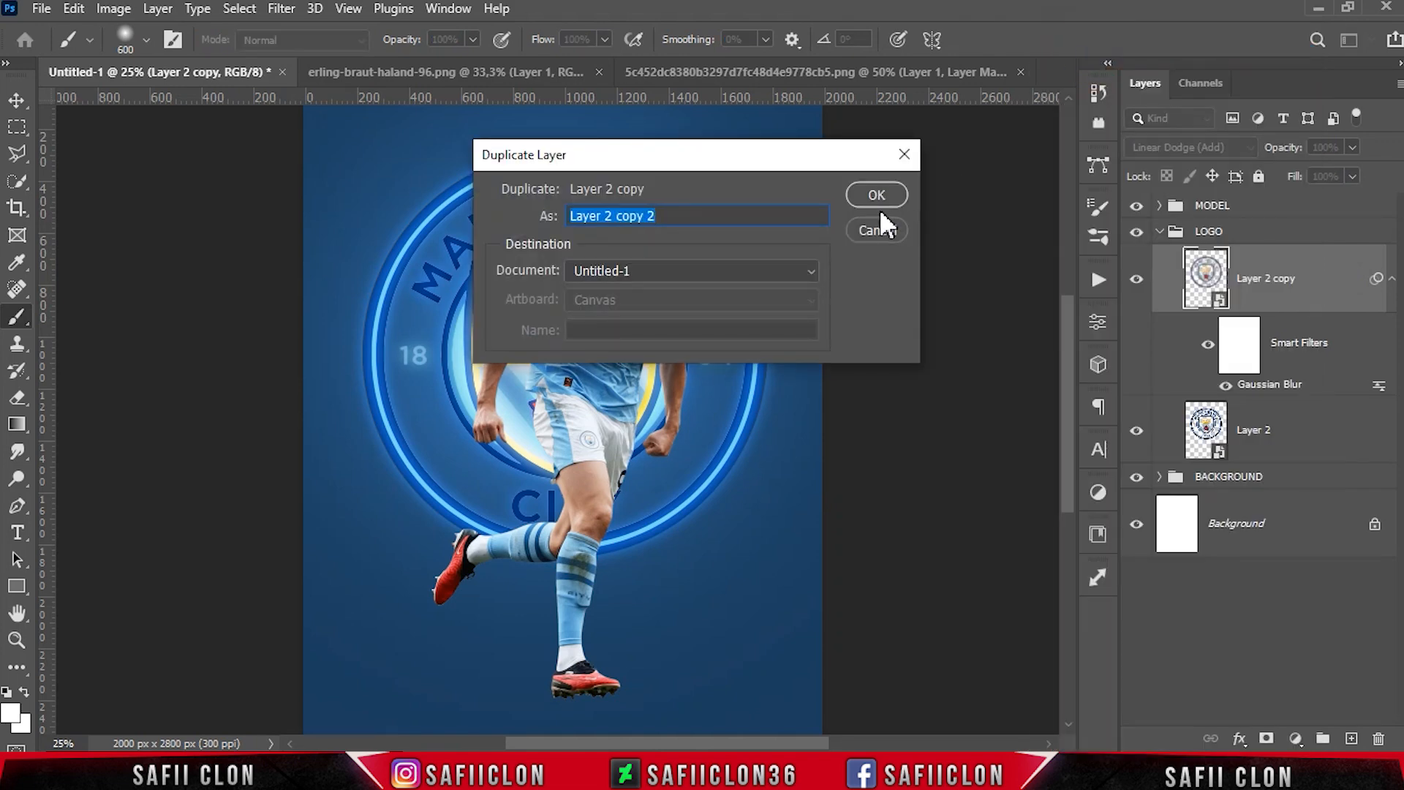
left_click(874, 195)
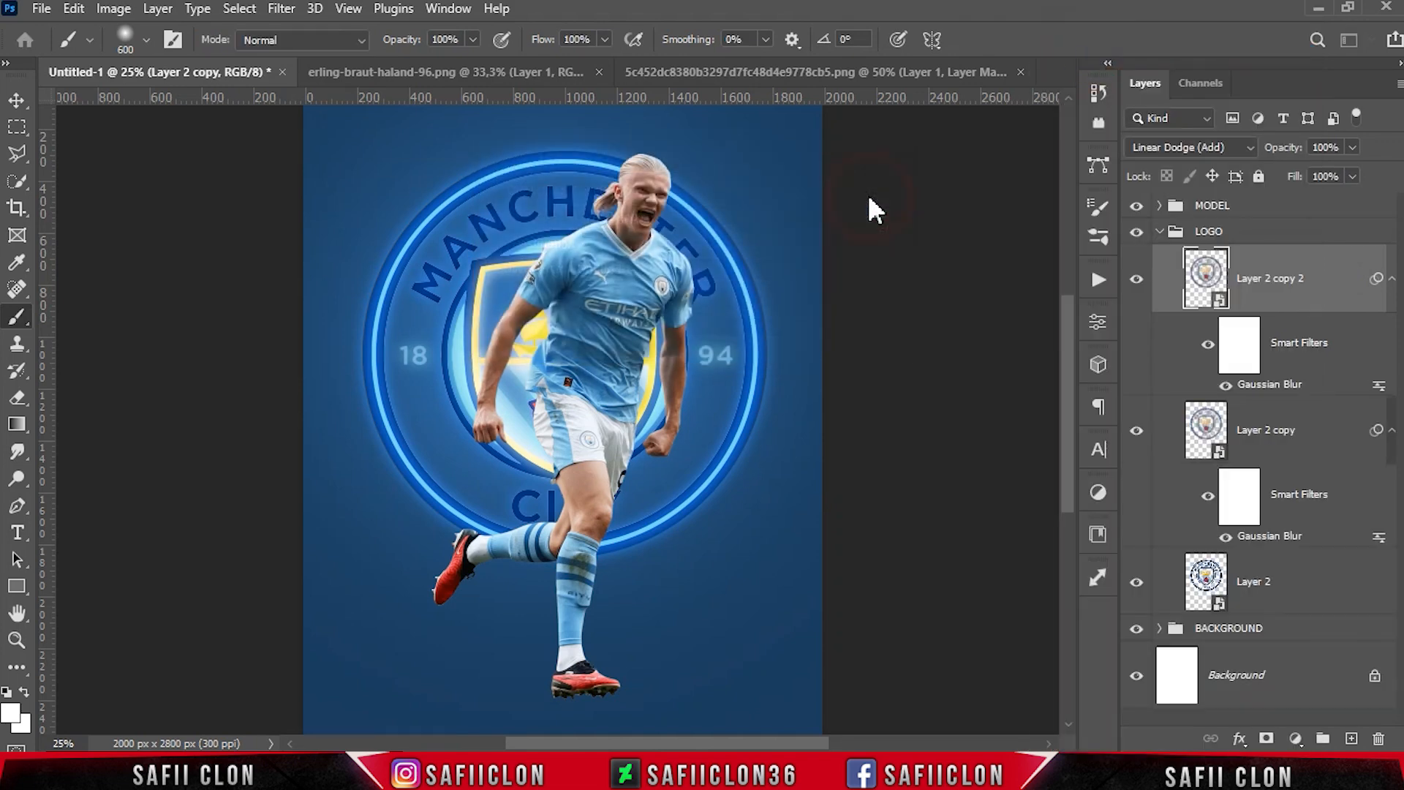
double_click(1264, 385)
left_click_drag(890, 486, 926, 476)
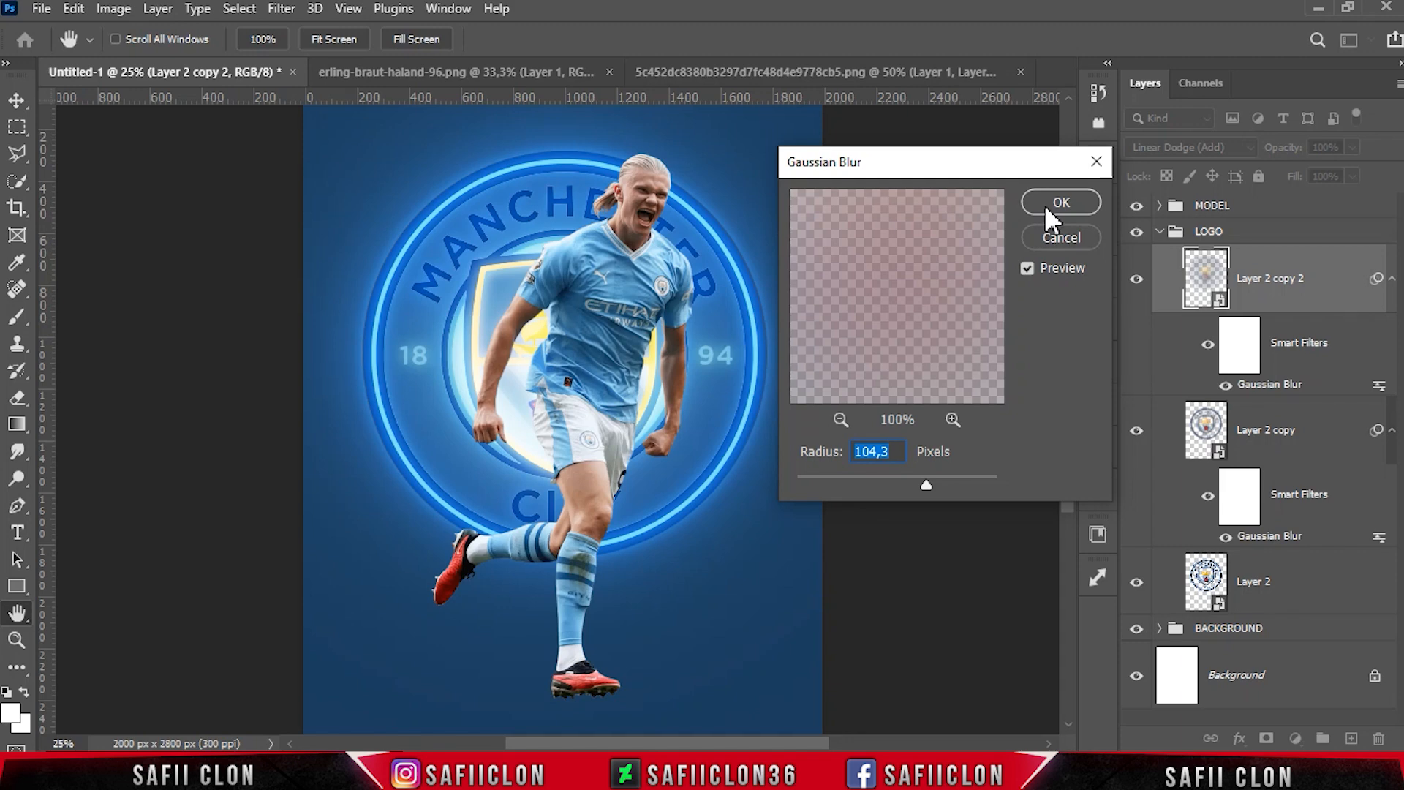
left_click(1046, 204)
left_click(1137, 279)
left_click(1137, 281)
left_click(1137, 284)
left_click(1137, 283)
- Duplicate the 104.3 pixel blur layer, set the new copy's Gaussian Blur radius to 167.6 pixels, and compare the glow with it hidden
right_click(1314, 277)
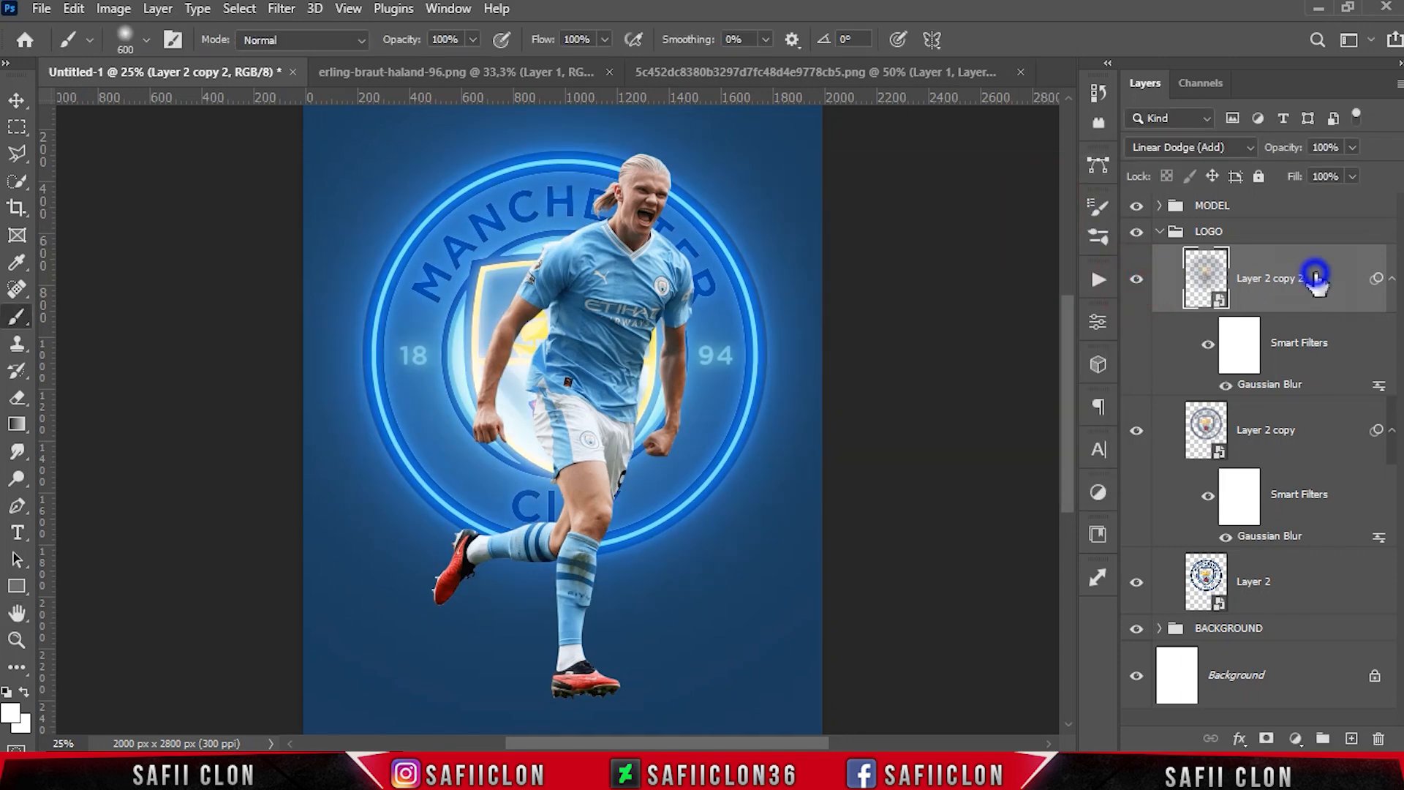
left_click(1082, 57)
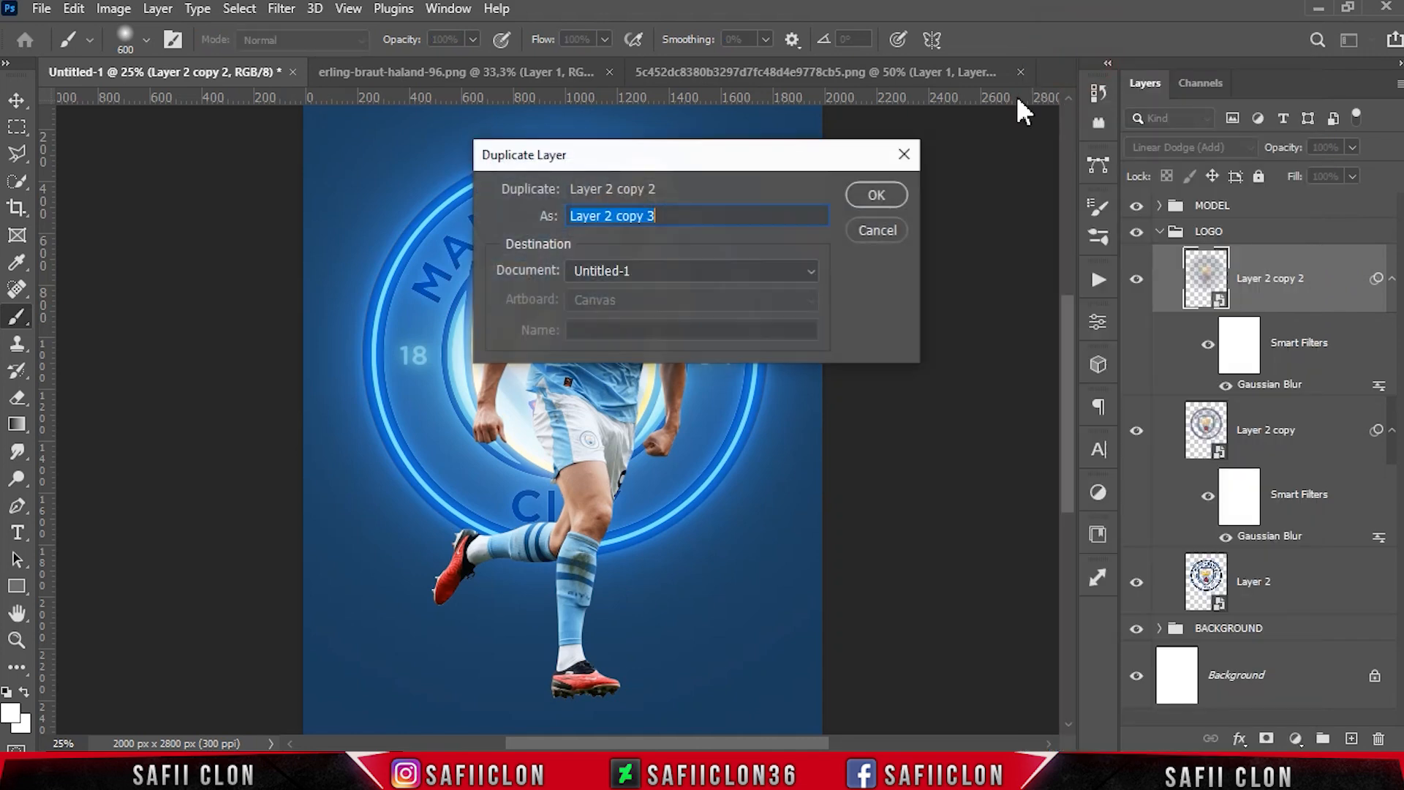
left_click(877, 196)
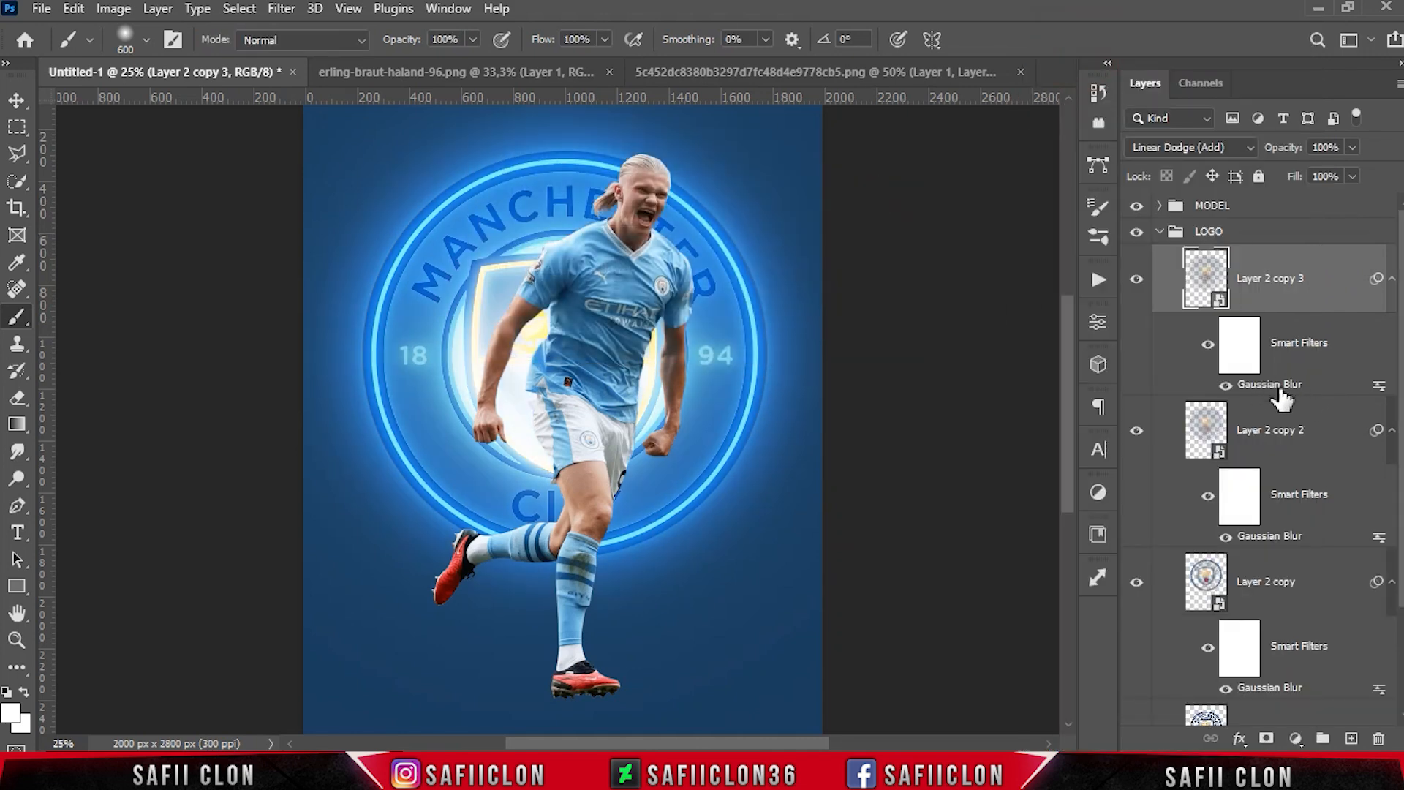
double_click(1268, 386)
mouse_move(937, 485)
left_mouse_down()
mouse_move(964, 481)
mouse_move(950, 481)
left_mouse_up()
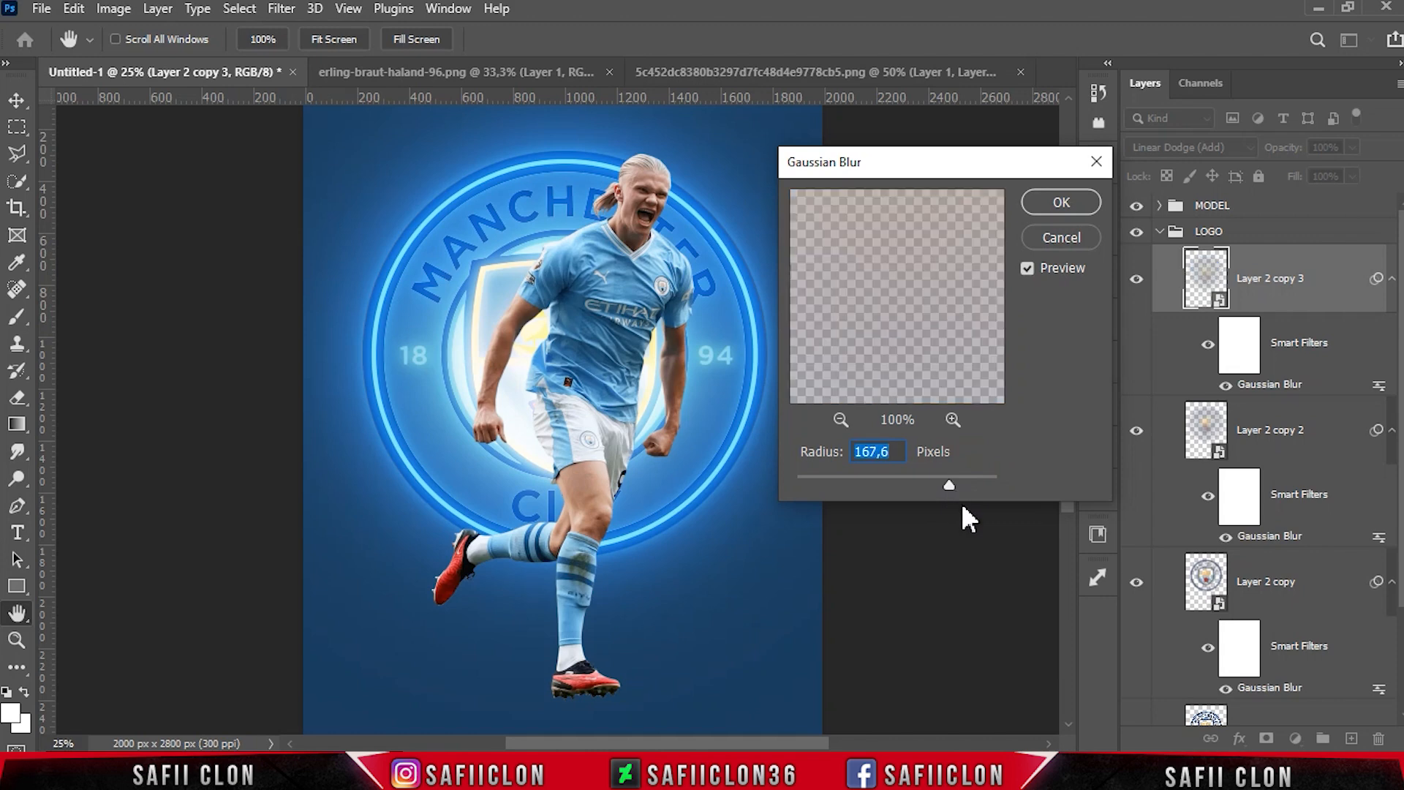
left_click(1052, 199)
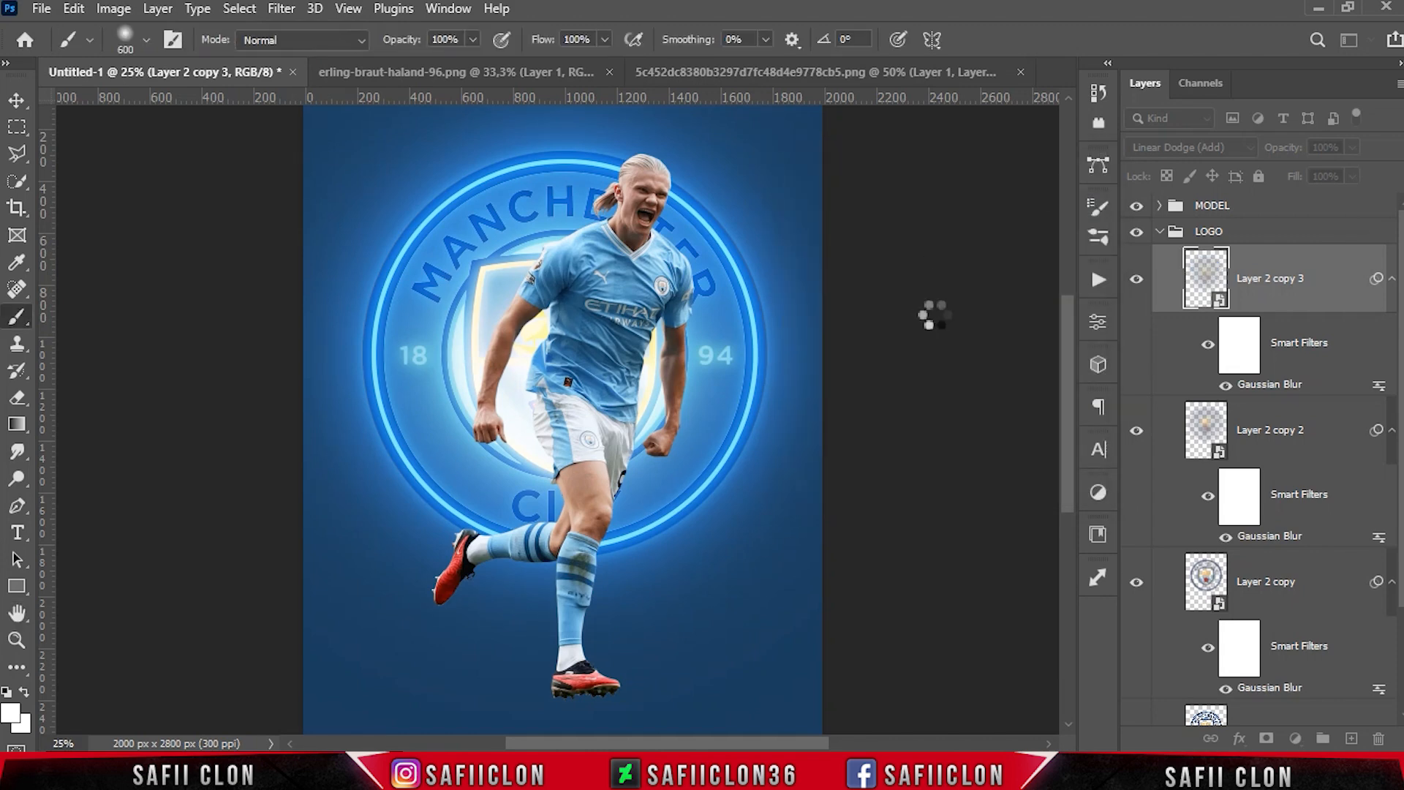
left_click(1141, 285)
left_click(1141, 285)
left_click(1141, 286)
left_click(1141, 285)
left_click(1141, 286)
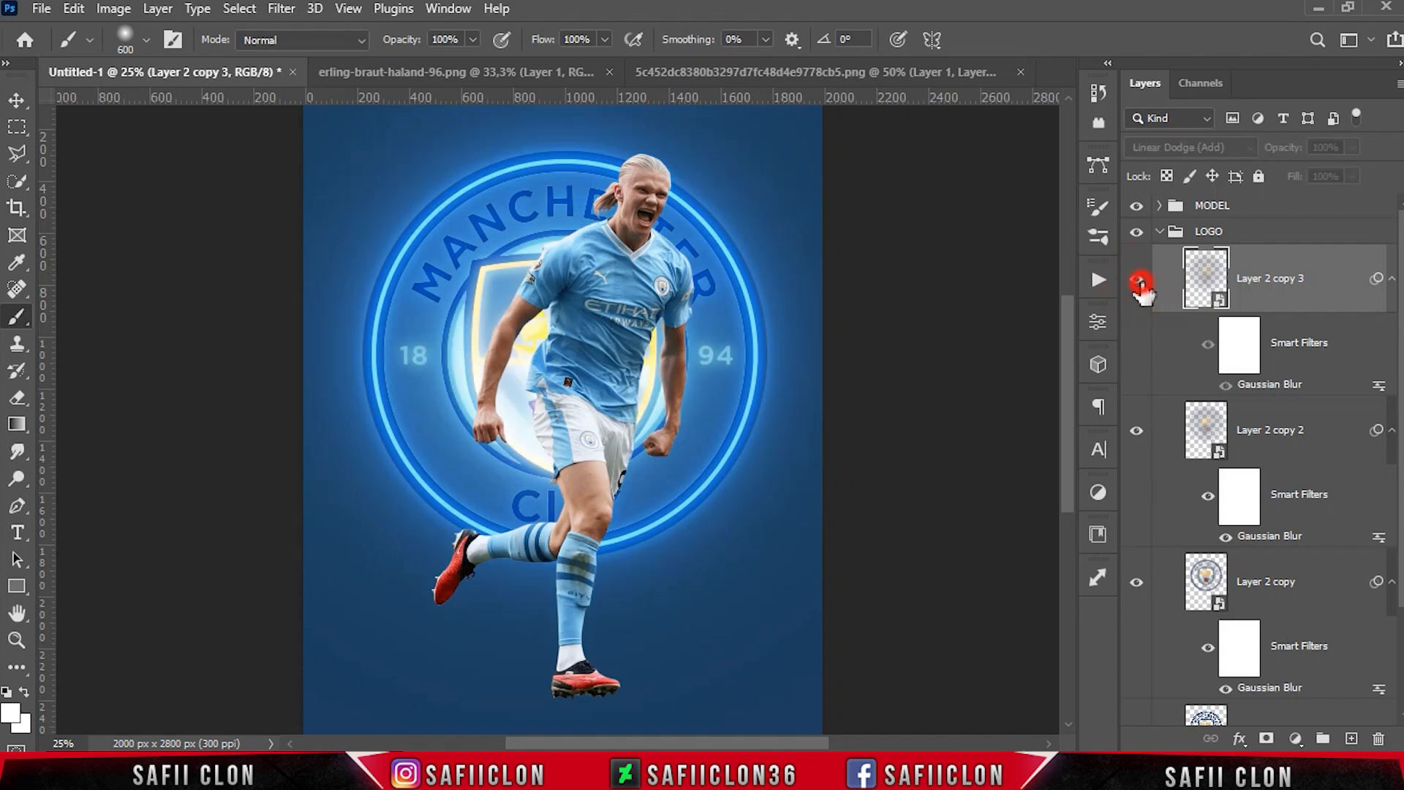
left_click(1141, 285)
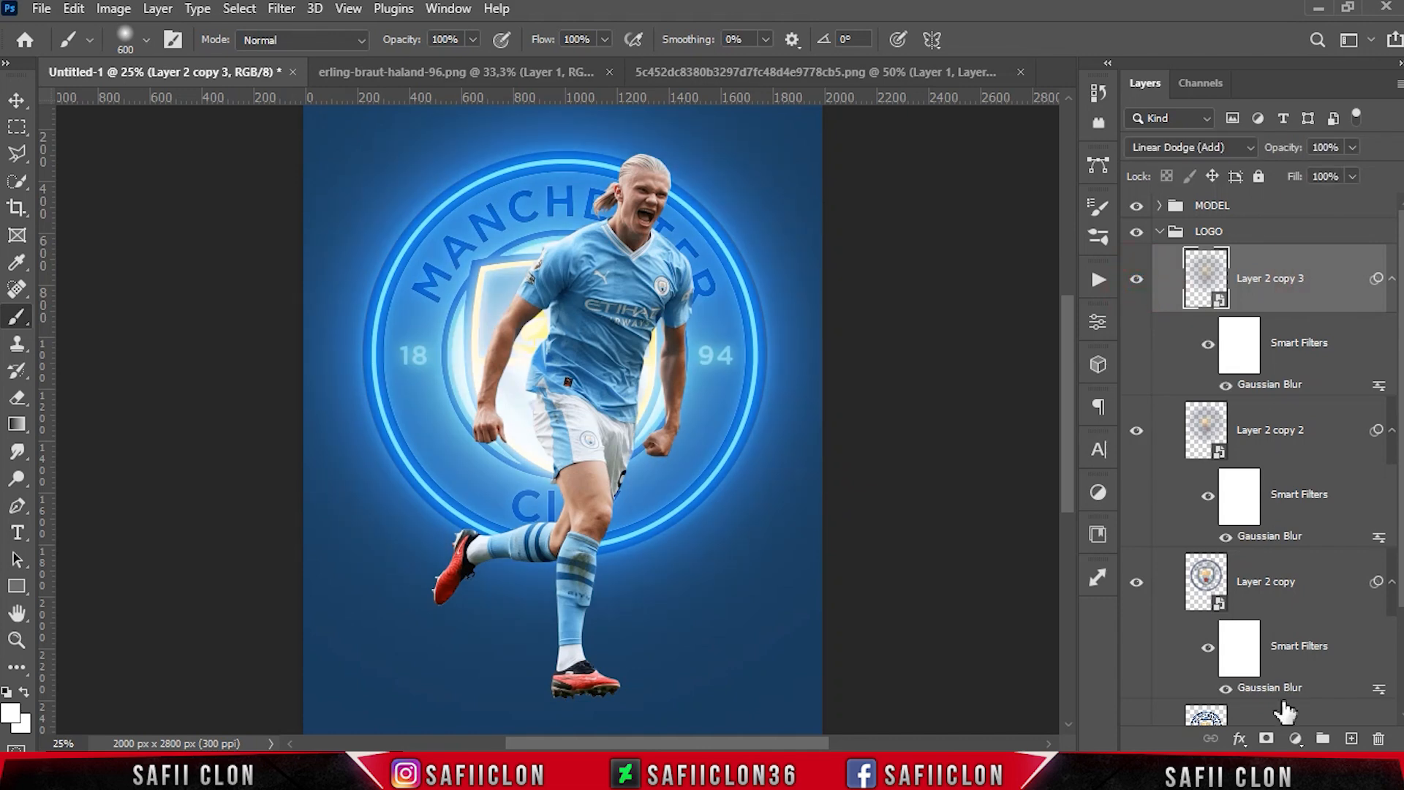
- Add a layer mask to the topmost logo glow layer and prepare a soft black 480 px brush at 83% opacity
left_click(1266, 739)
left_click(1265, 278)
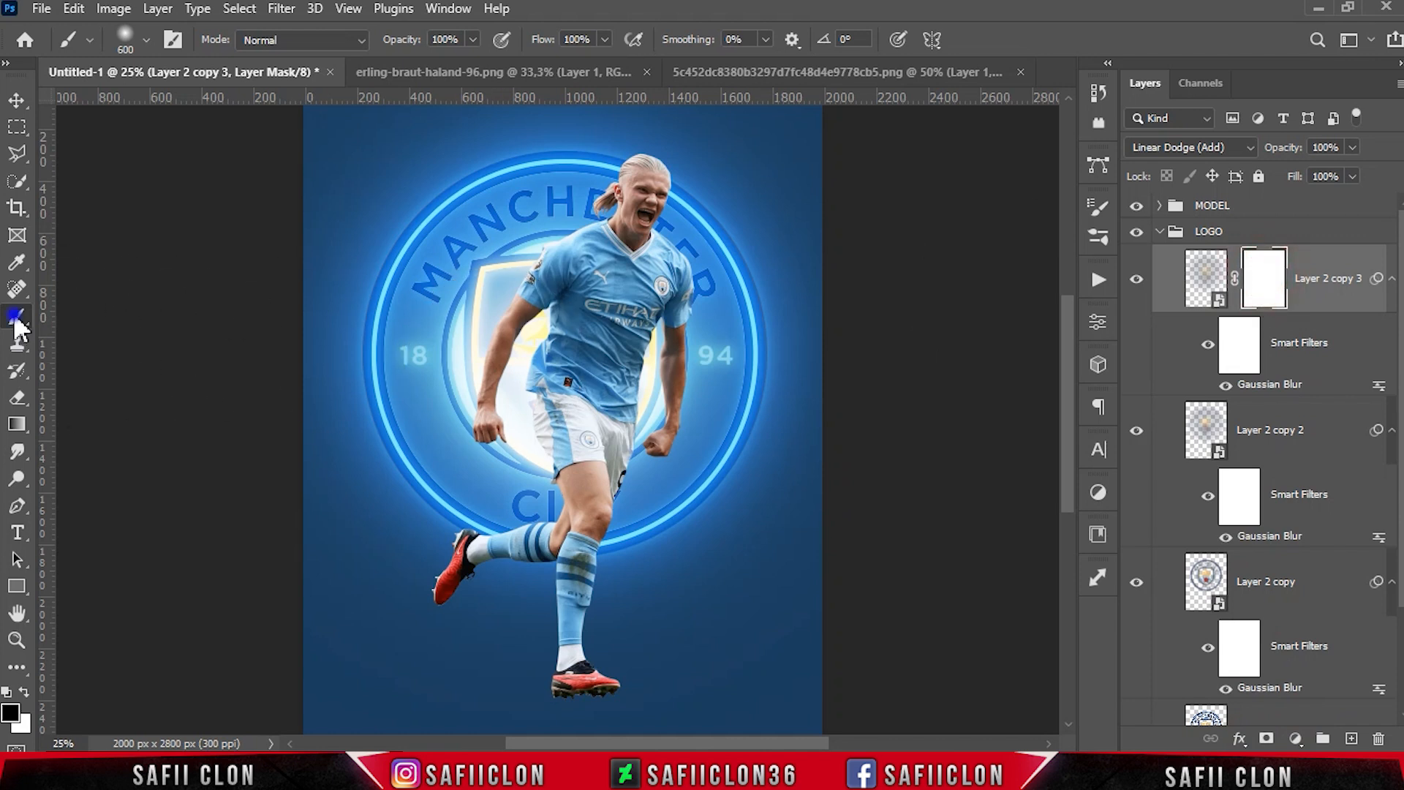
left_click(148, 41)
left_click(152, 304)
left_click_drag(231, 106, 228, 108)
left_click(154, 41)
left_click_drag(472, 40, 459, 73)
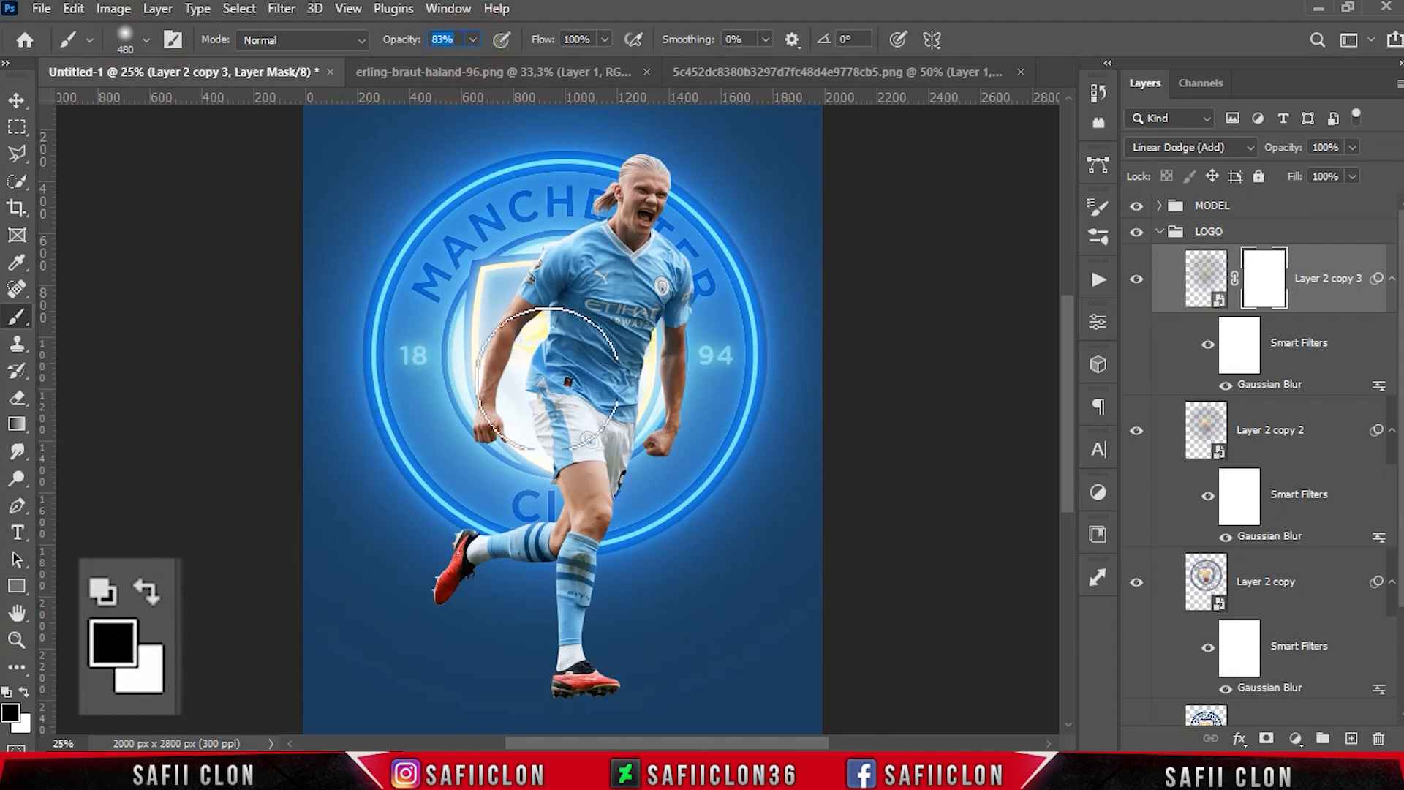
- Paint black on the topmost glow layer's mask over the crest beside the player's torso and arms, reducing the brush to 90 px for tighter areas
key("ctrl+plus")
key("ctrl+plus")
key("bracketleft")
key("bracketleft")
key("bracketleft")
key("bracketleft")
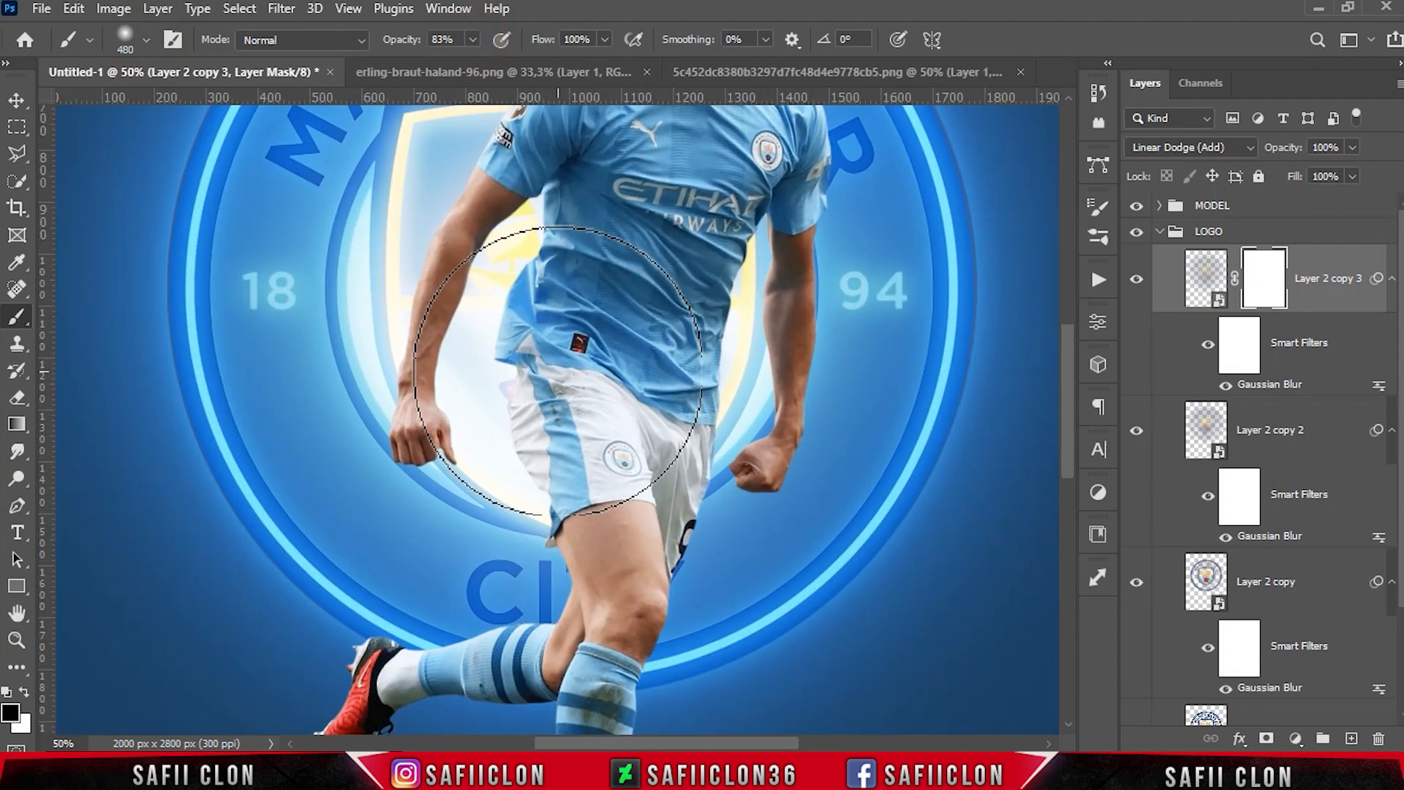
key("bracketleft")
key("bracketleft")
key("bracketleft")
mouse_move(479, 352)
left_mouse_down()
mouse_move(531, 458)
mouse_move(487, 341)
mouse_move(514, 401)
left_mouse_up()
mouse_move(695, 402)
left_mouse_down()
mouse_move(710, 377)
mouse_move(682, 396)
left_mouse_up()
left_click_drag(457, 152, 422, 244)
scroll(439, 293, "up", 2)
mouse_move(513, 338)
left_mouse_down()
mouse_move(461, 326)
mouse_move(544, 303)
mouse_move(495, 384)
left_mouse_up()
key("bracketleft")
key("bracketleft")
key("bracketleft")
key("bracketleft")
left_click_drag(724, 332, 711, 370)
key("bracketleft")
key("bracketleft")
key("bracketleft")
key("bracketleft")
key("bracketleft")
key("bracketleft")
left_click_drag(755, 428, 729, 482)
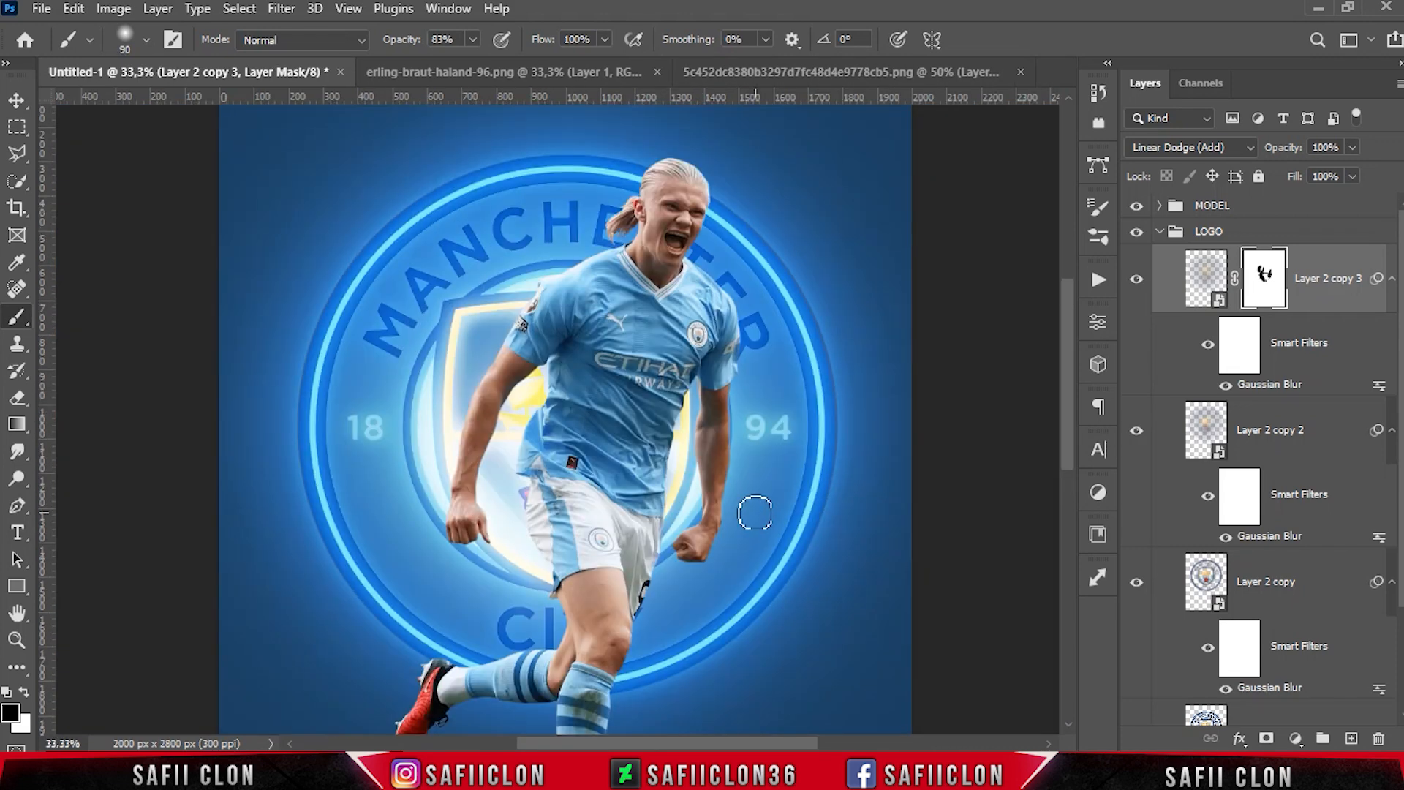
left_click(1136, 280)
left_click(1136, 280)
left_click(1136, 280)
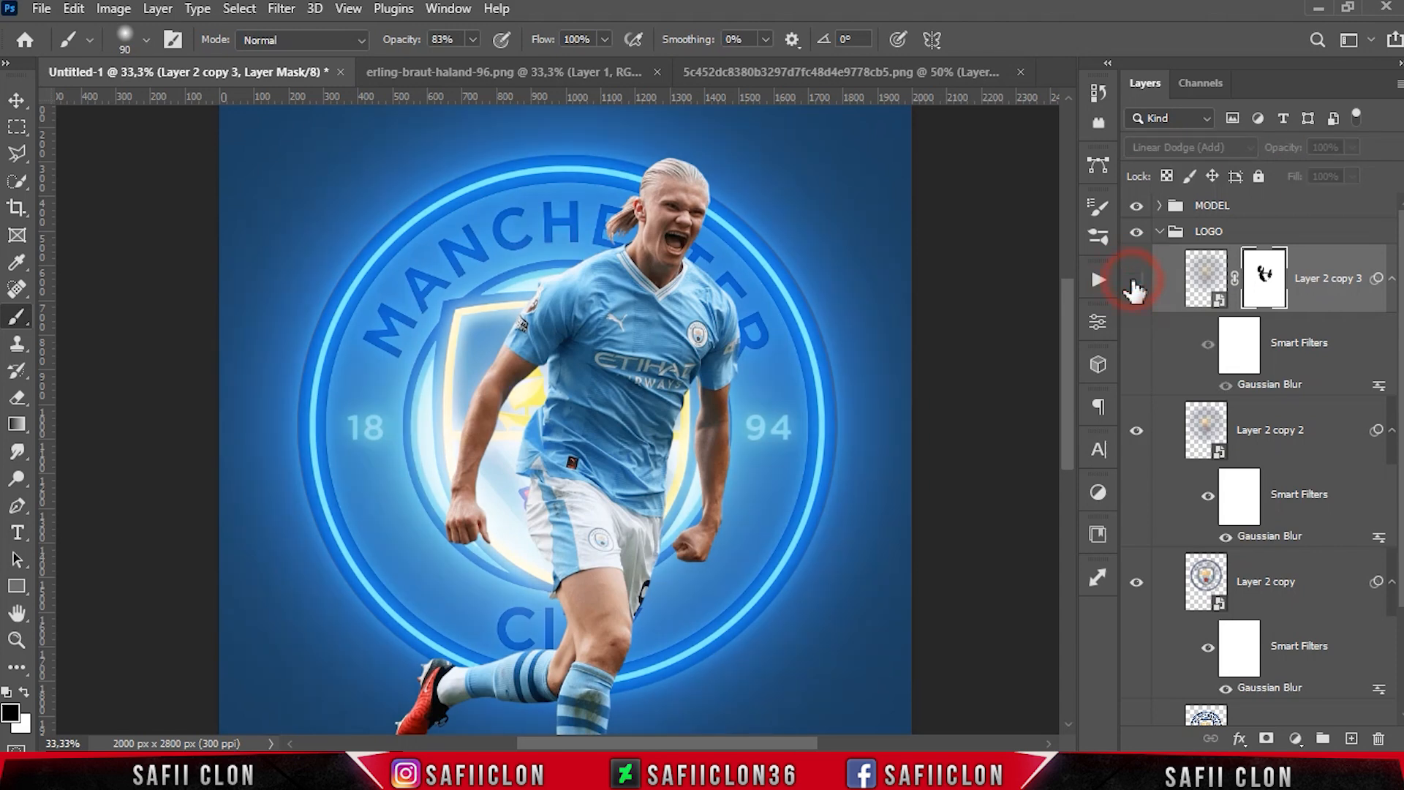
left_click(1135, 280)
- Check the original logo layer at the base of the LOGO group by toggling its visibility, and open its Blending Options clear of the logo
scroll(1257, 439, "down", 5)
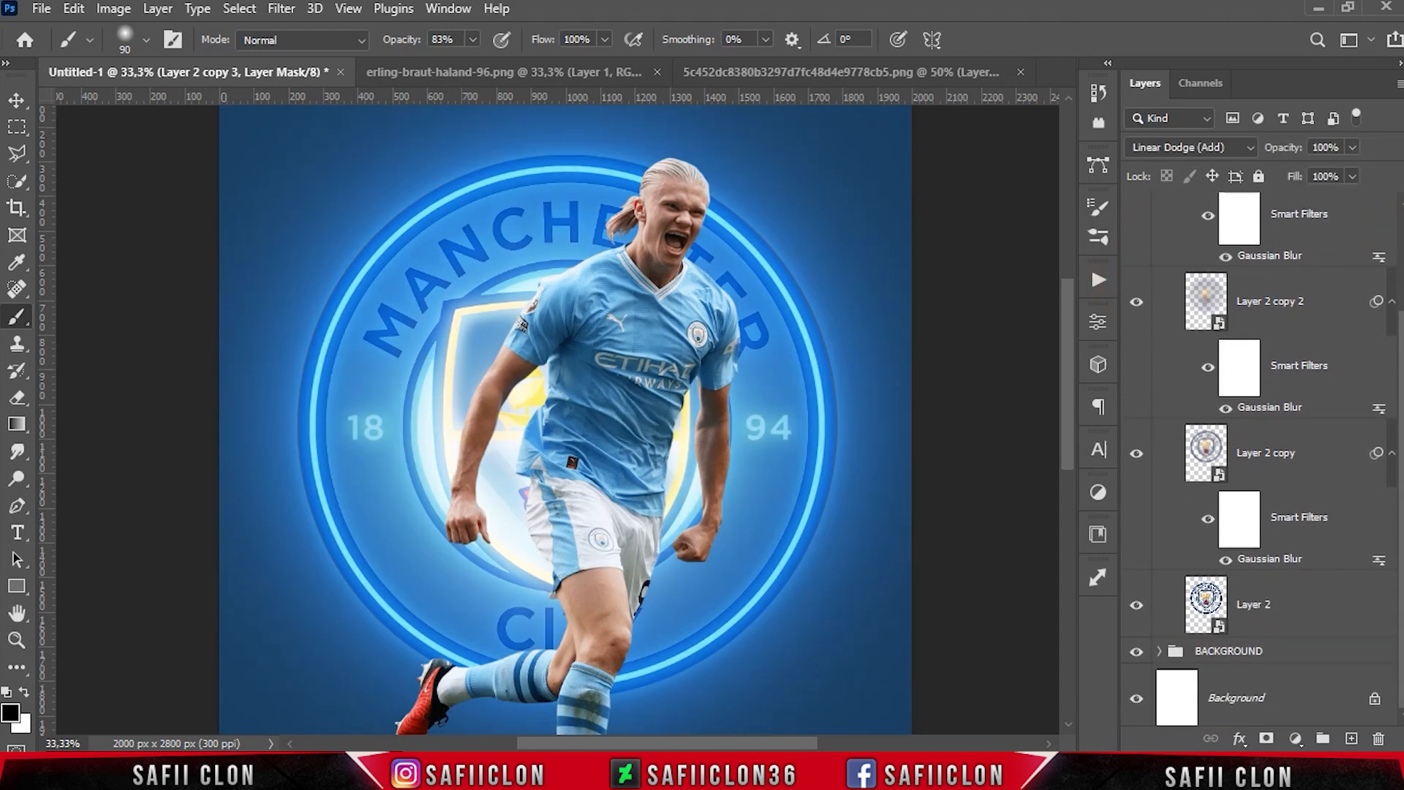
left_click(1150, 609)
left_click(1148, 604)
left_click(1148, 604)
left_click(1313, 600)
right_click(1314, 607)
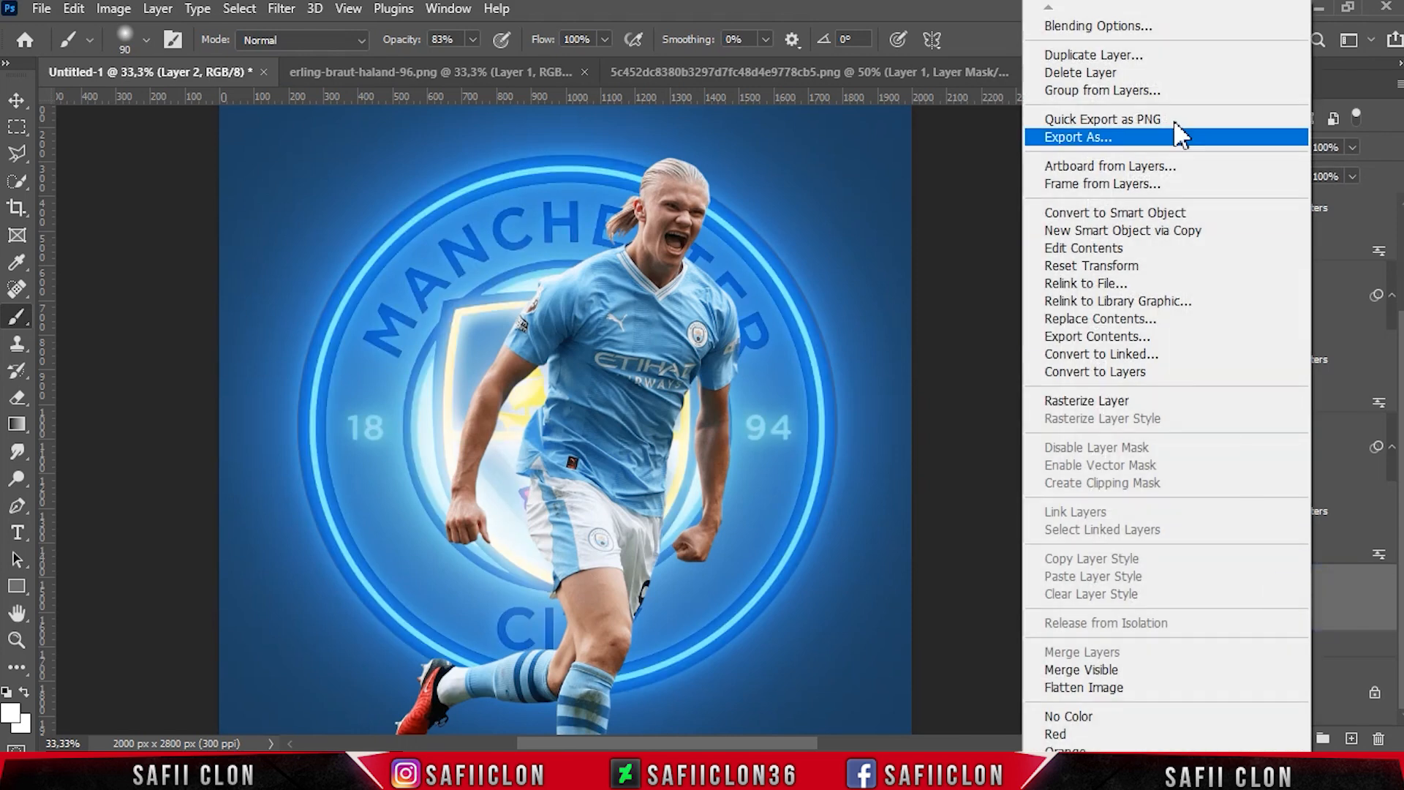
left_click(1084, 22)
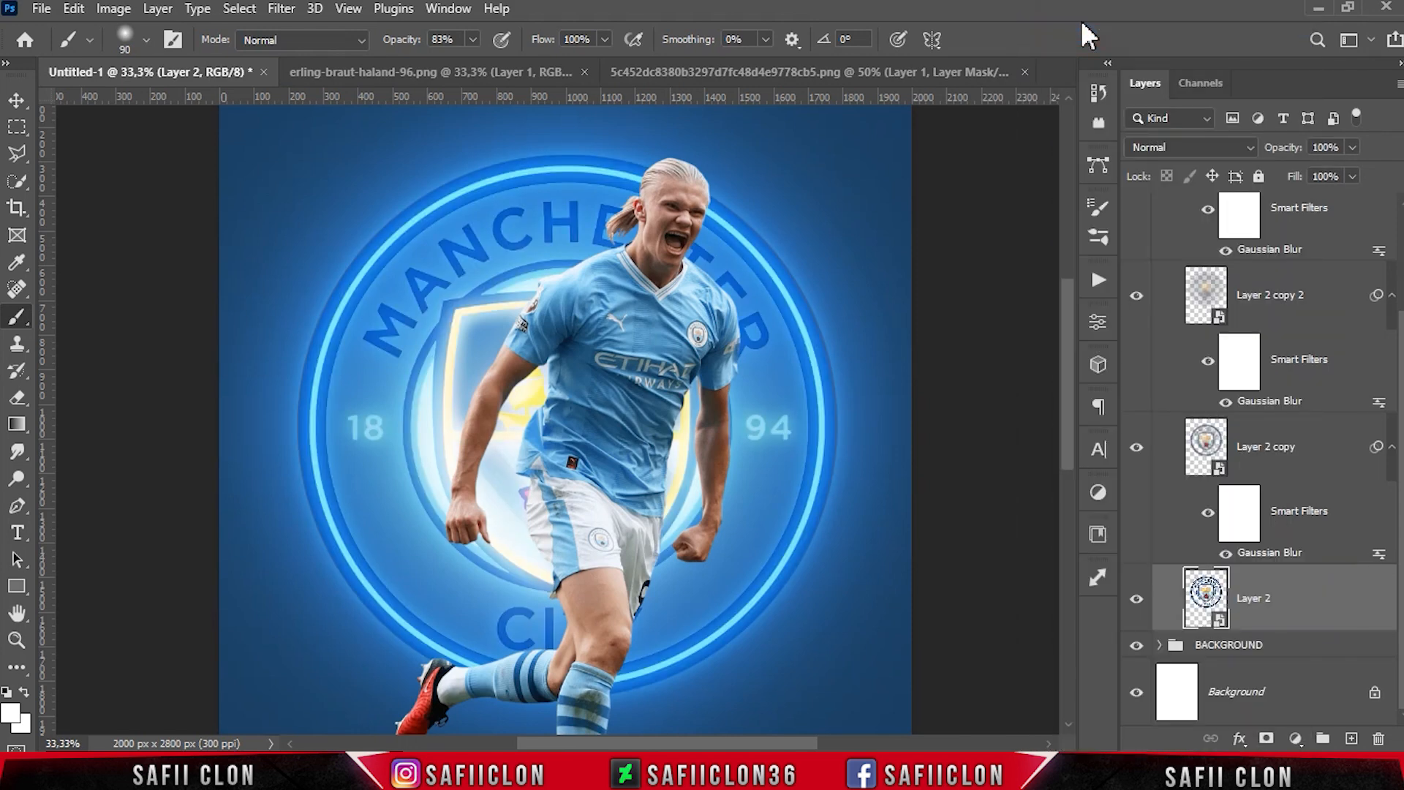
left_click_drag(848, 168, 922, 168)
left_click_drag(790, 743, 872, 746)
left_click_drag(898, 167, 907, 189)
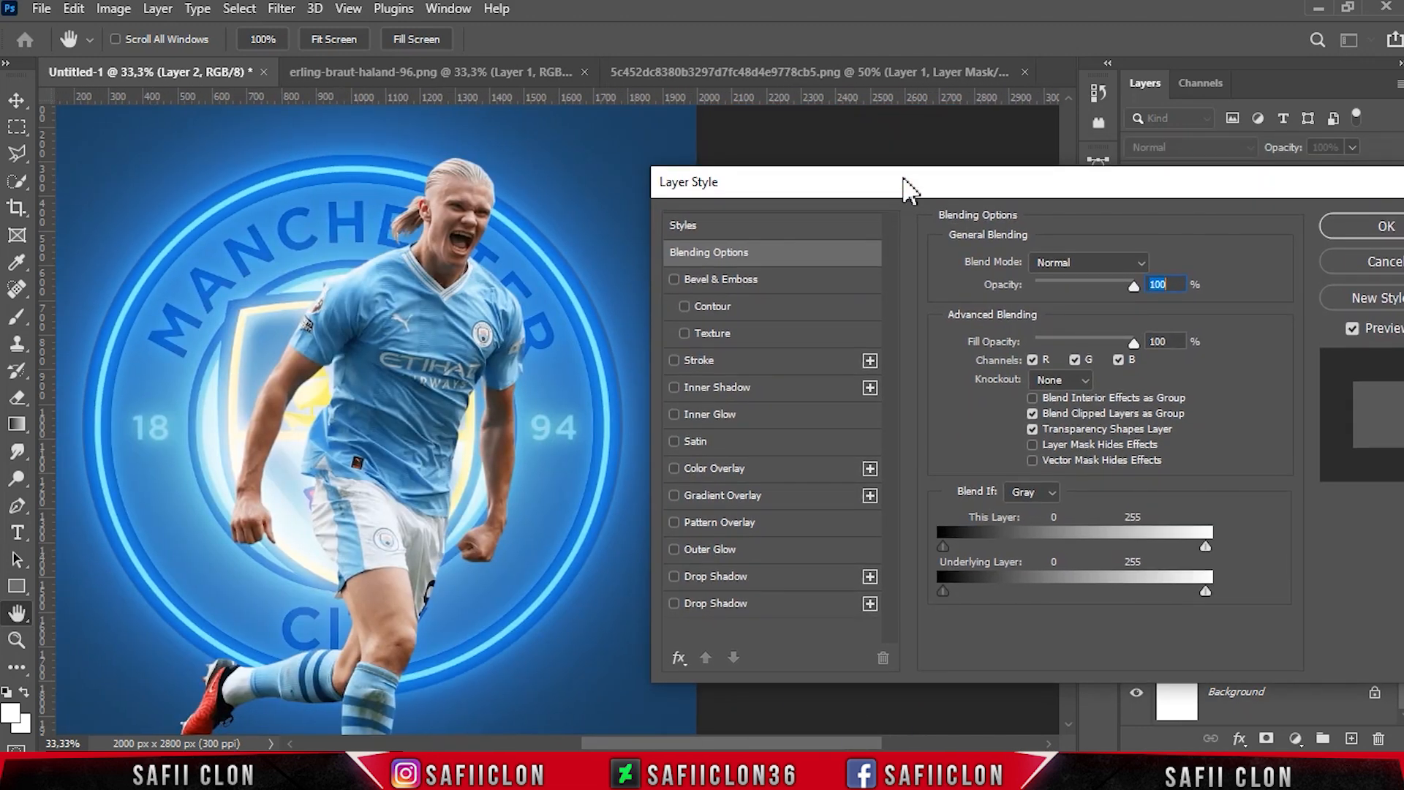
- Add an Inner Shadow to the original logo layer with Linear Dodge (Add) blending and the light blue colour 93e9ff
left_click(753, 384)
left_click(1053, 268)
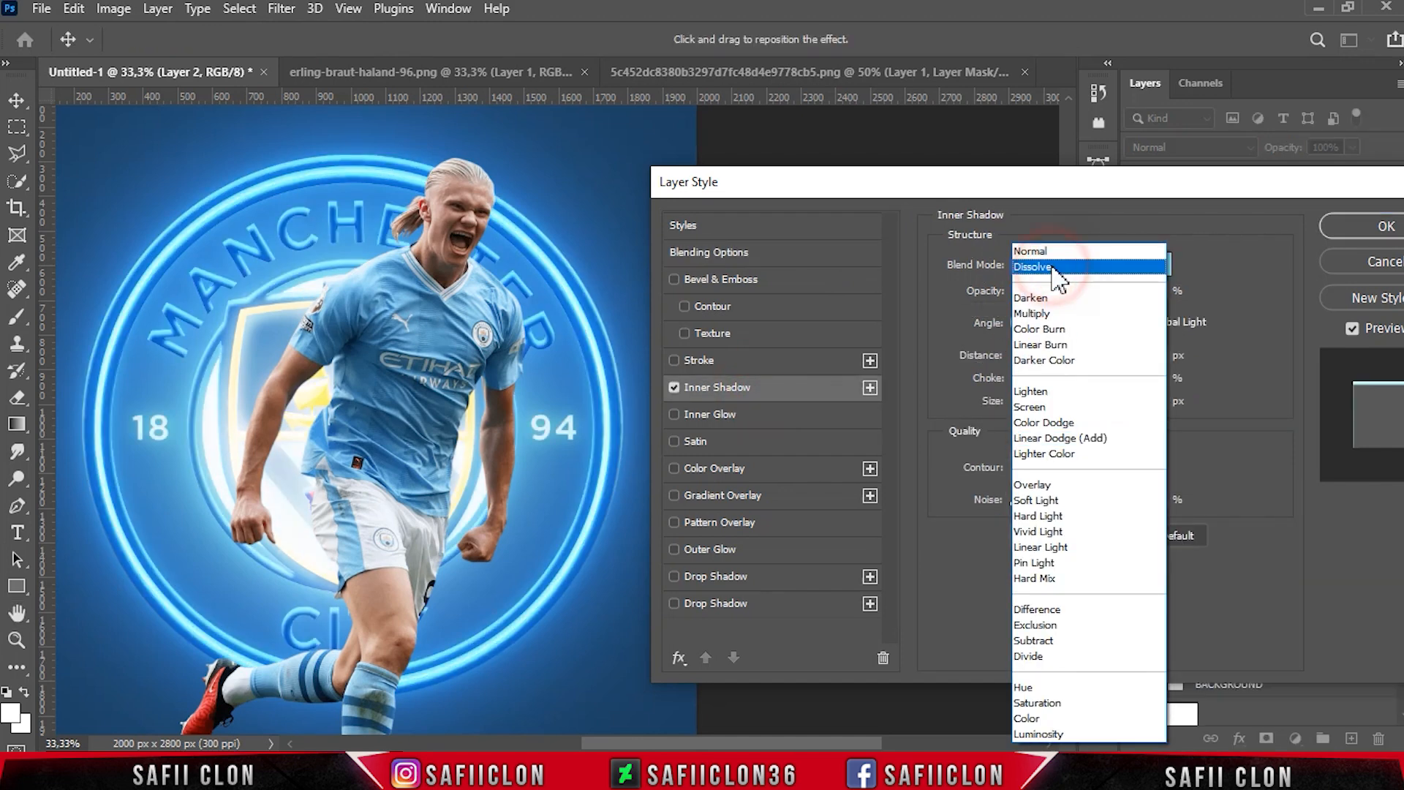
left_click(1050, 437)
left_click(1154, 265)
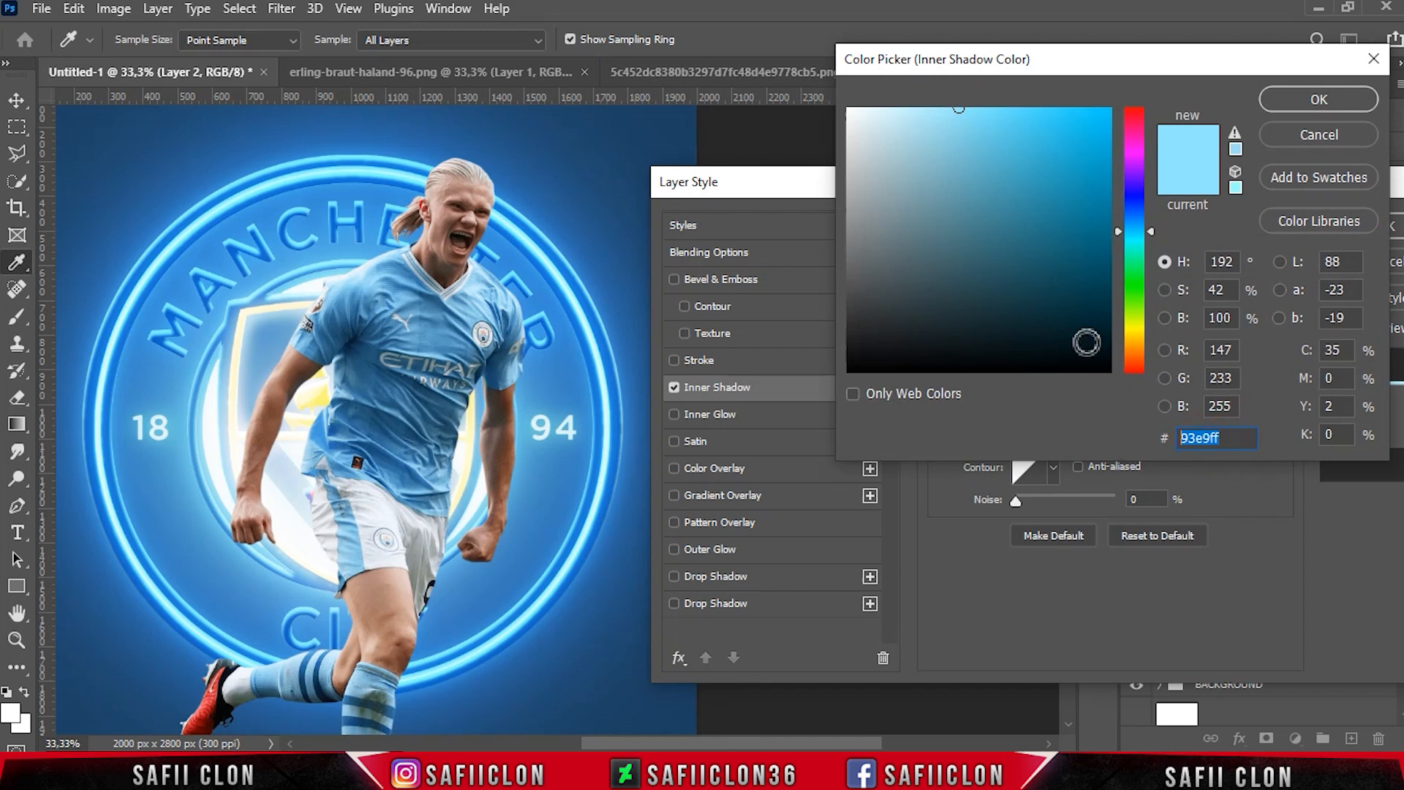
left_click(1316, 101)
- Set the Inner Shadow to 73% opacity, 126° angle, 12 px distance, 6% choke and 10 px size
left_click_drag(1050, 289, 1102, 287)
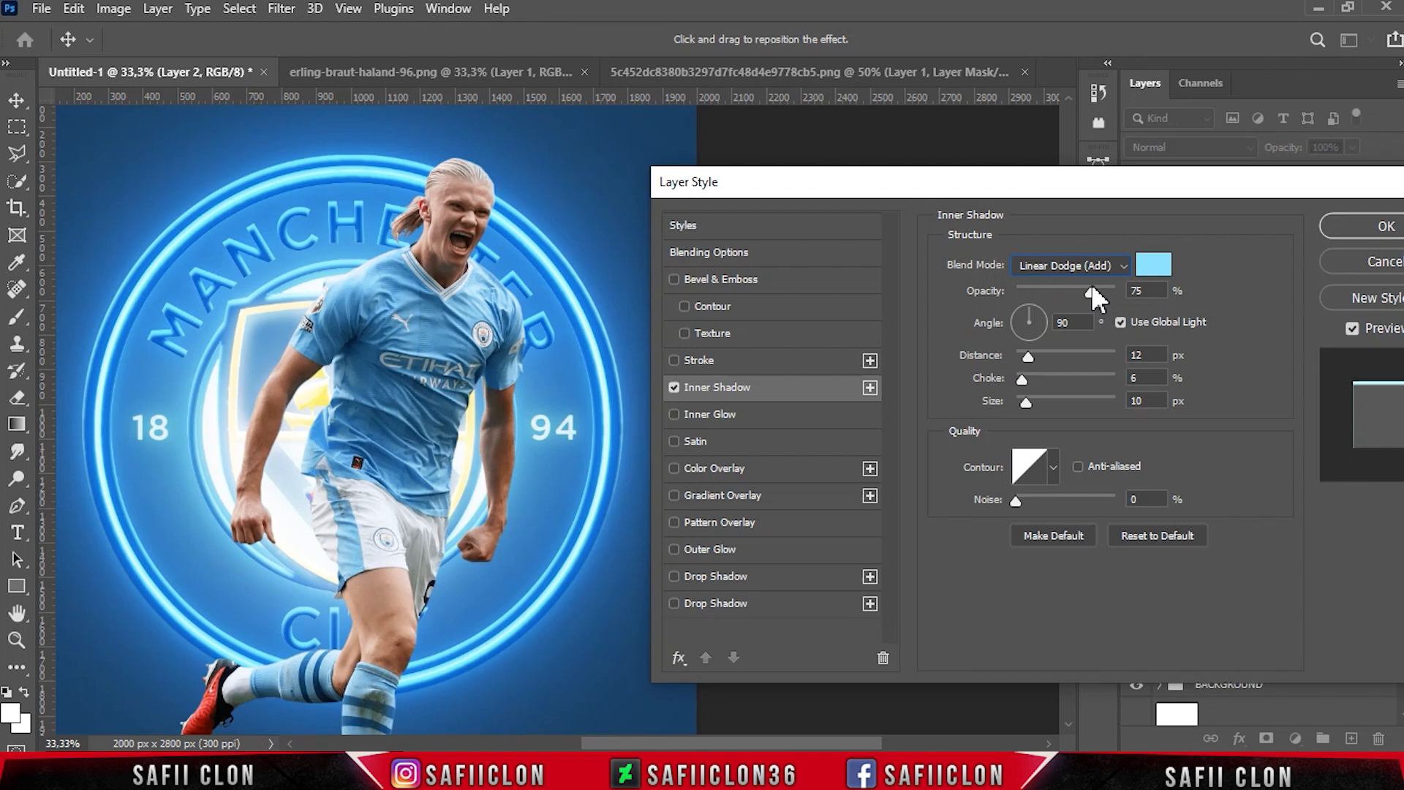
left_click_drag(1091, 288, 1088, 290)
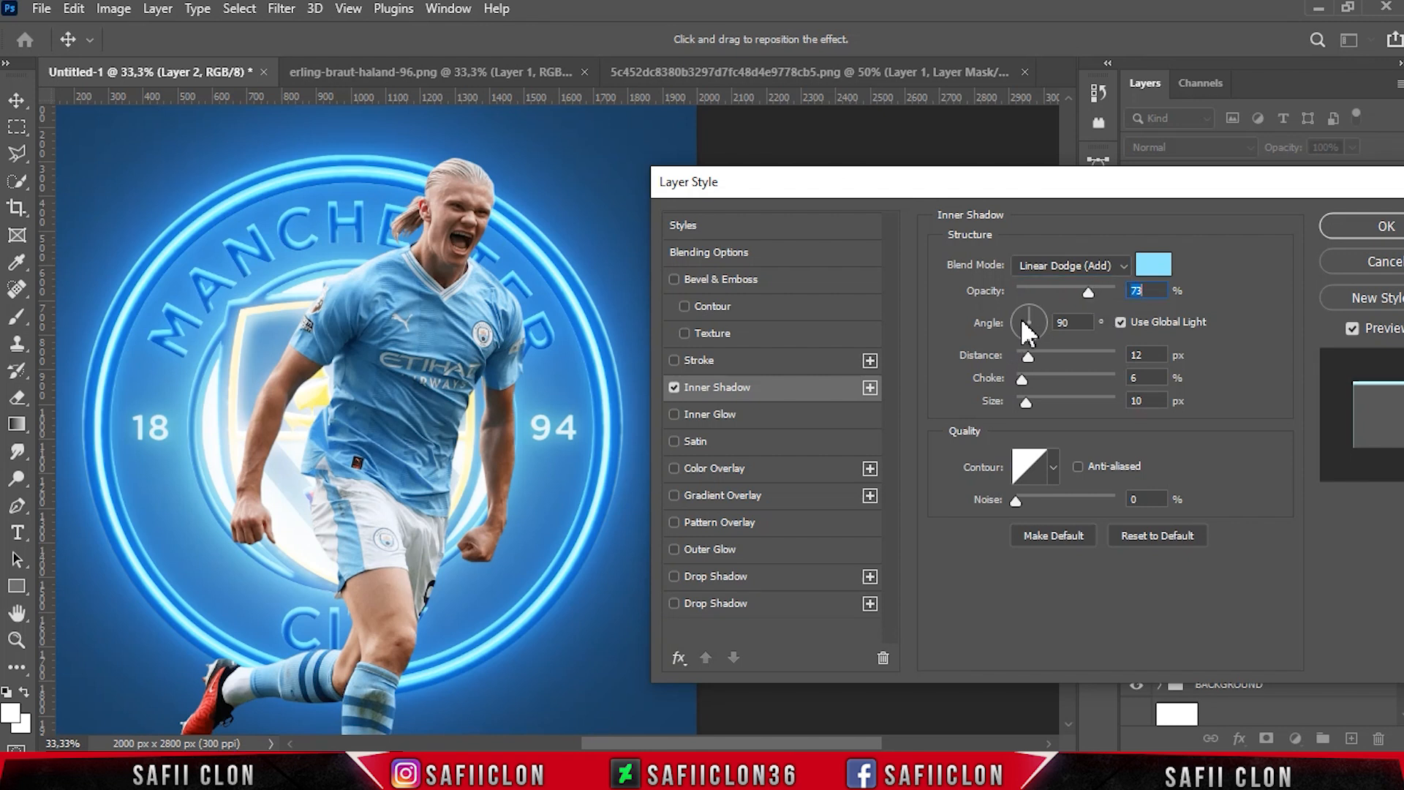
left_click_drag(1039, 310, 1012, 300)
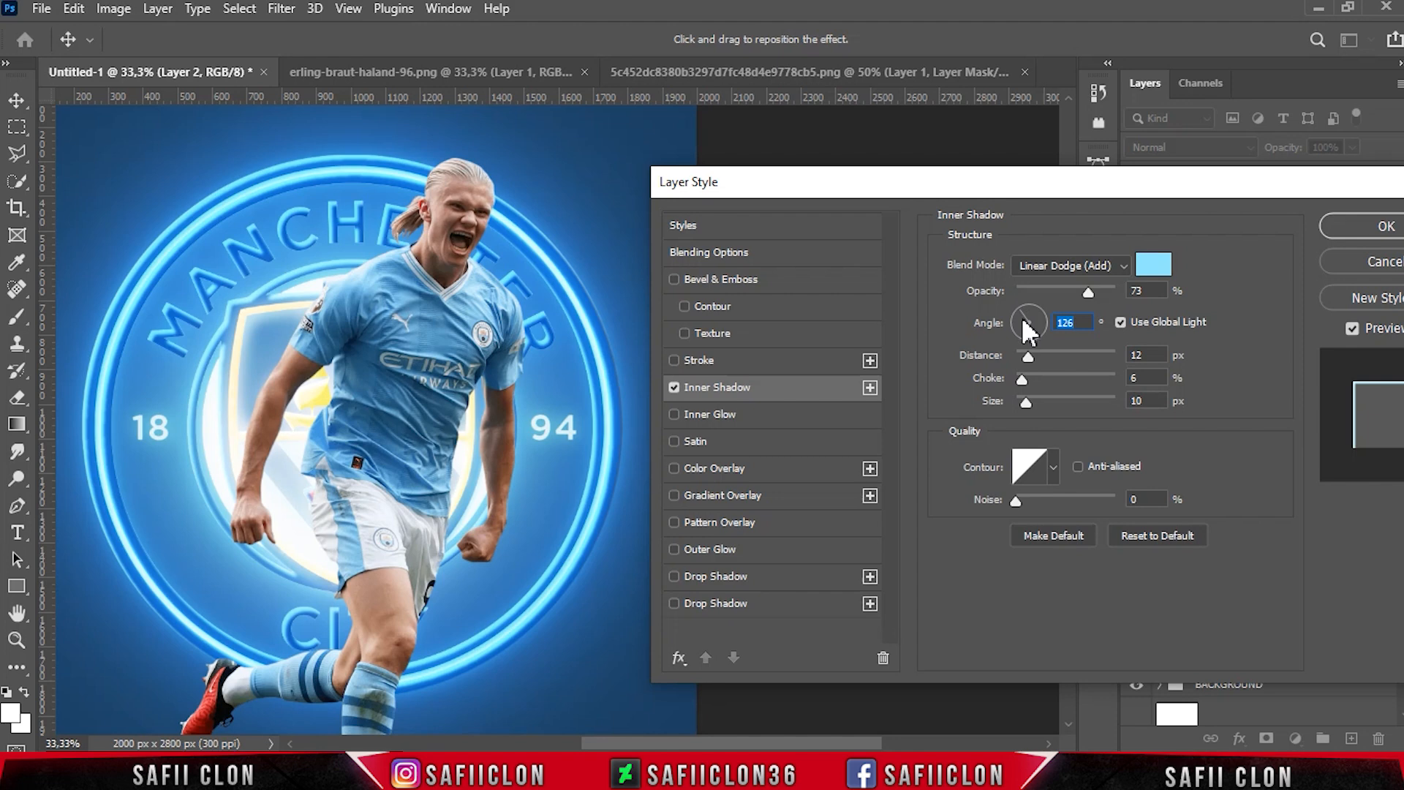
left_click(1027, 355)
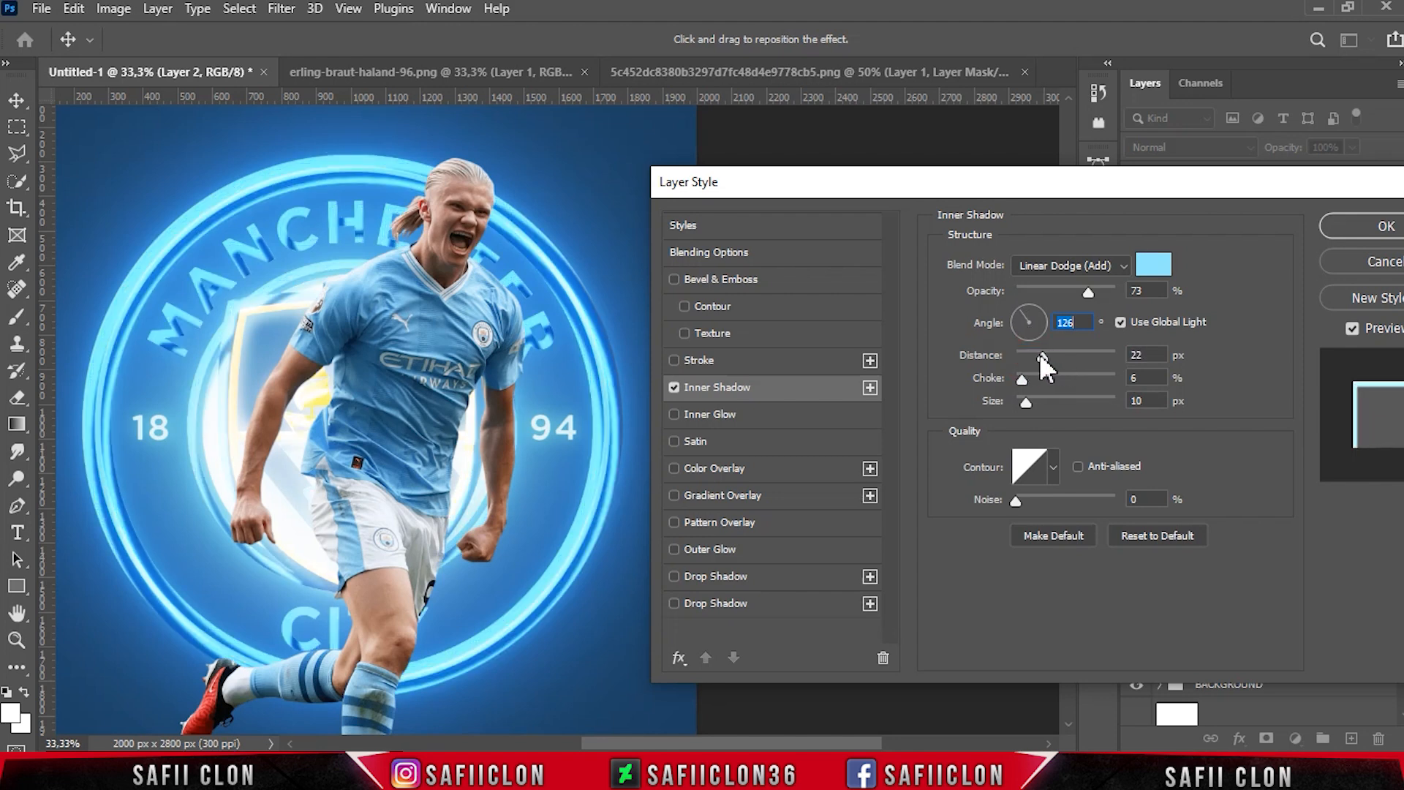
left_click(1022, 378)
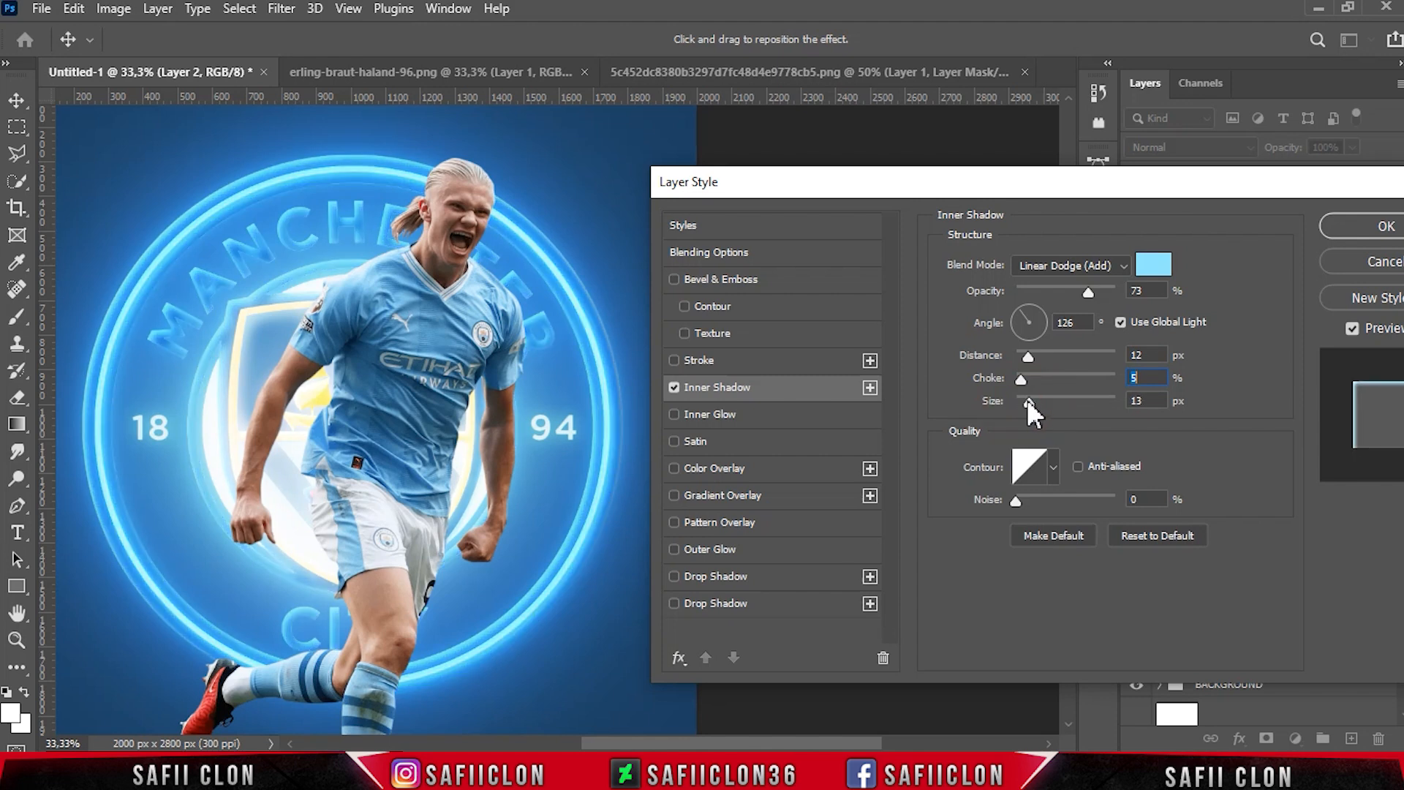
left_click(1027, 398)
left_click_drag(1020, 379, 1023, 378)
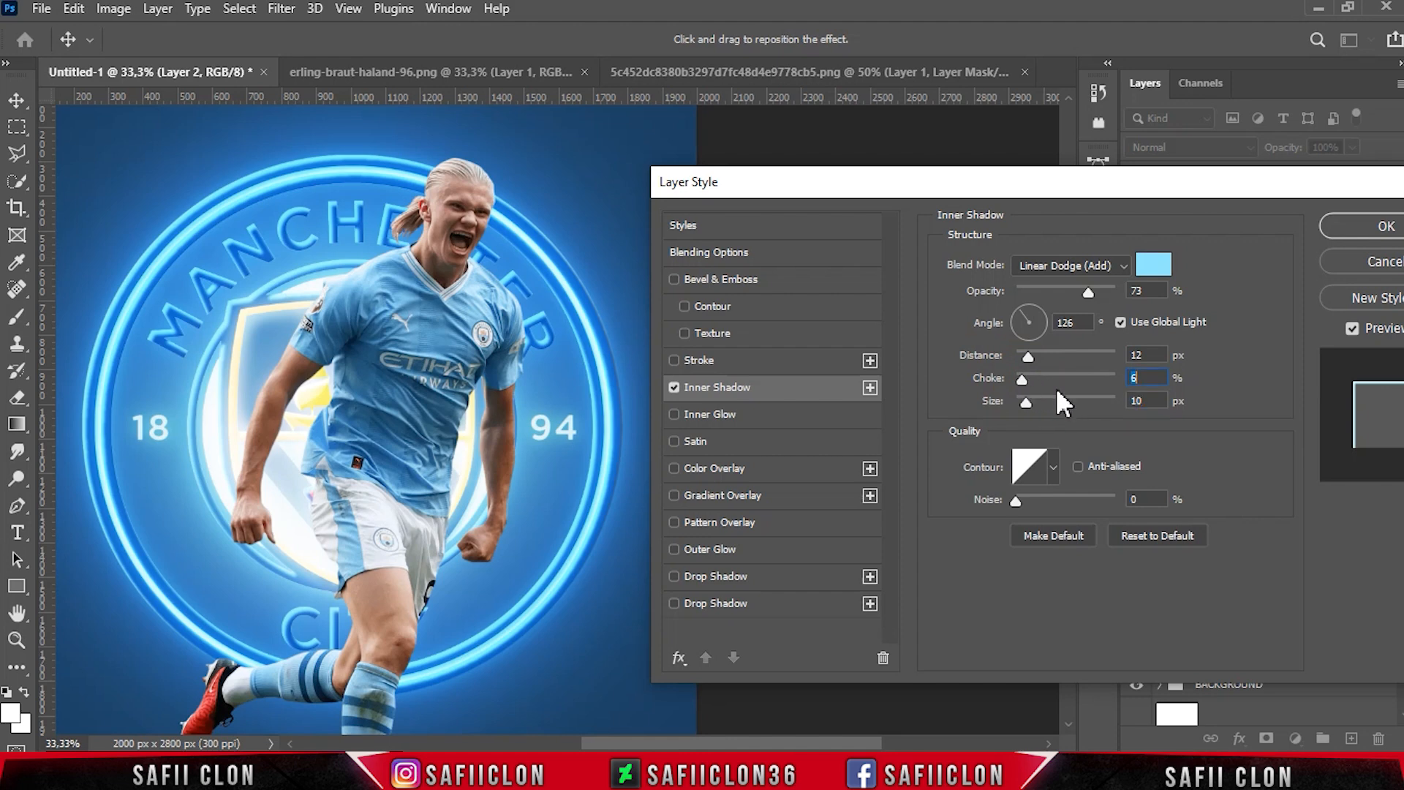
- Add an Inner Glow to the logo in Normal mode with 67% opacity, colour 8bdefd, 0% choke and 40 px size
left_click(732, 414)
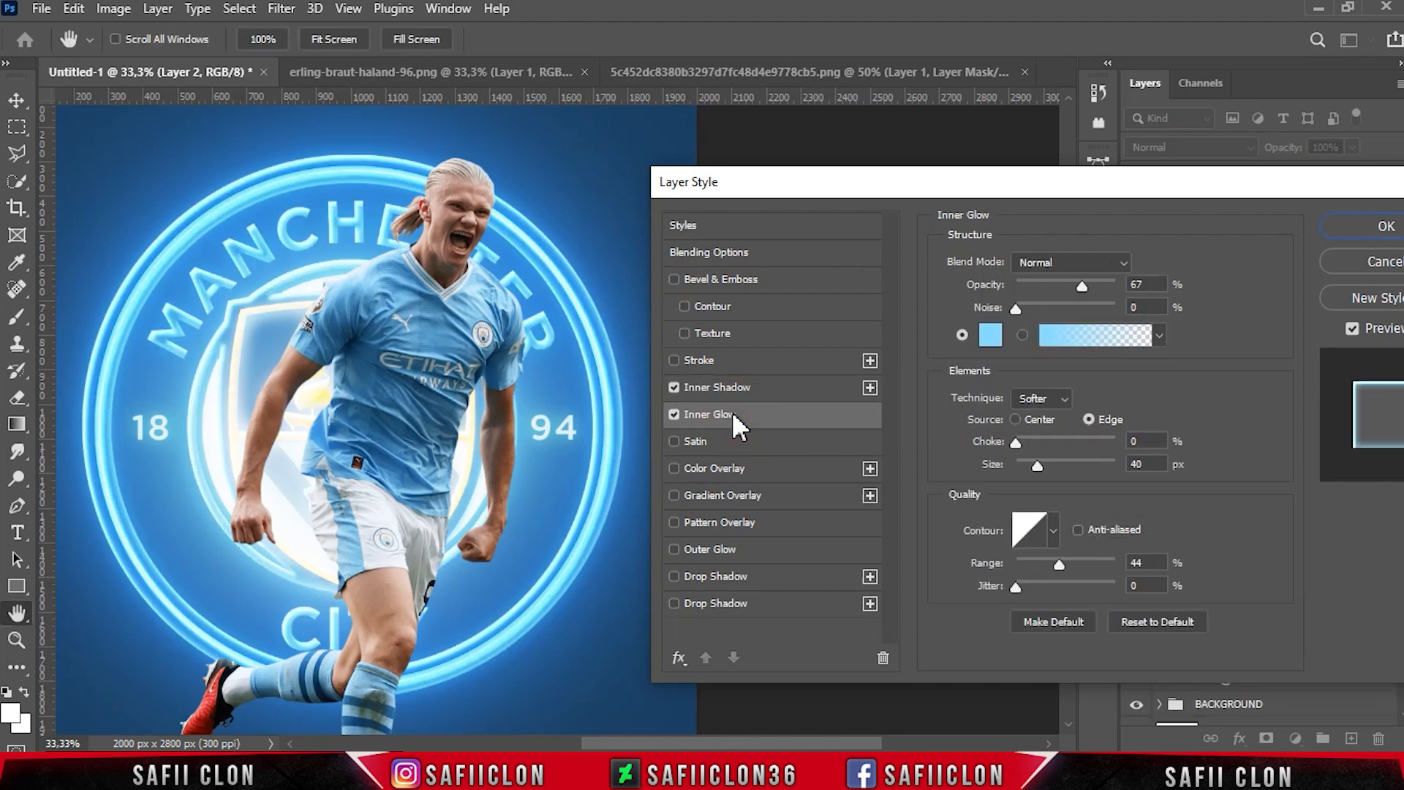
left_click(1072, 262)
left_click(1033, 252)
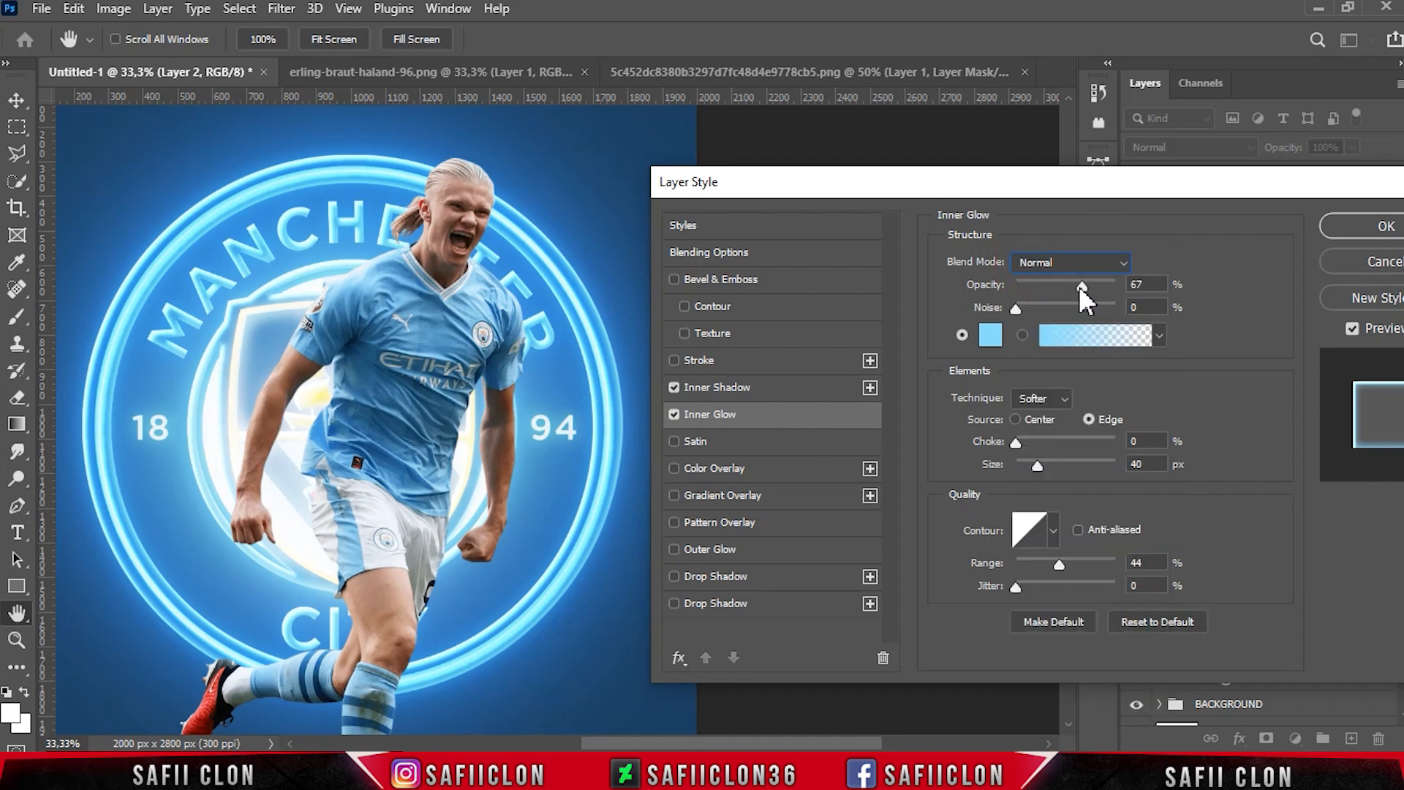
left_click(992, 336)
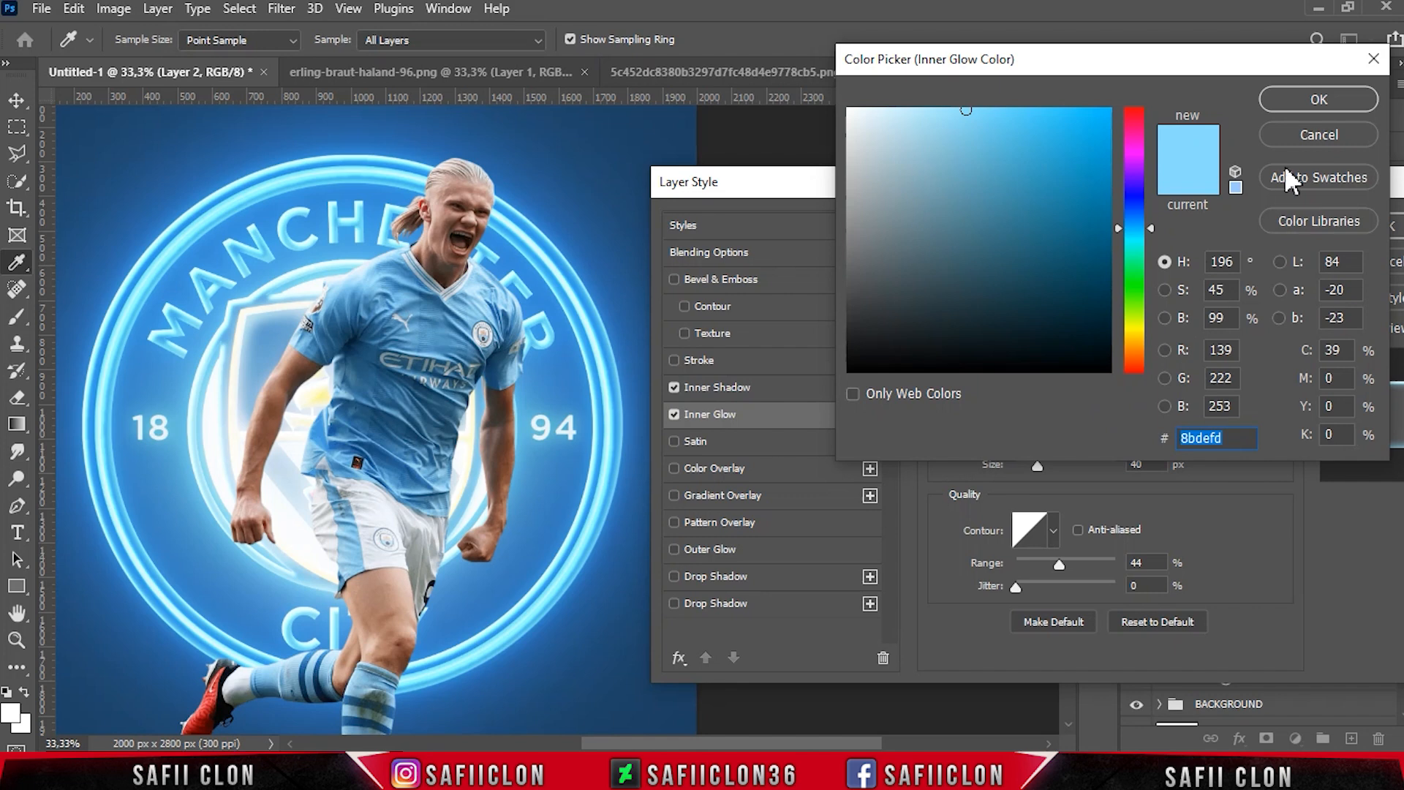
left_click(1316, 99)
left_click(1015, 443)
mouse_move(1038, 461)
left_mouse_down()
mouse_move(1084, 461)
mouse_move(1005, 459)
mouse_move(1042, 464)
left_mouse_up()
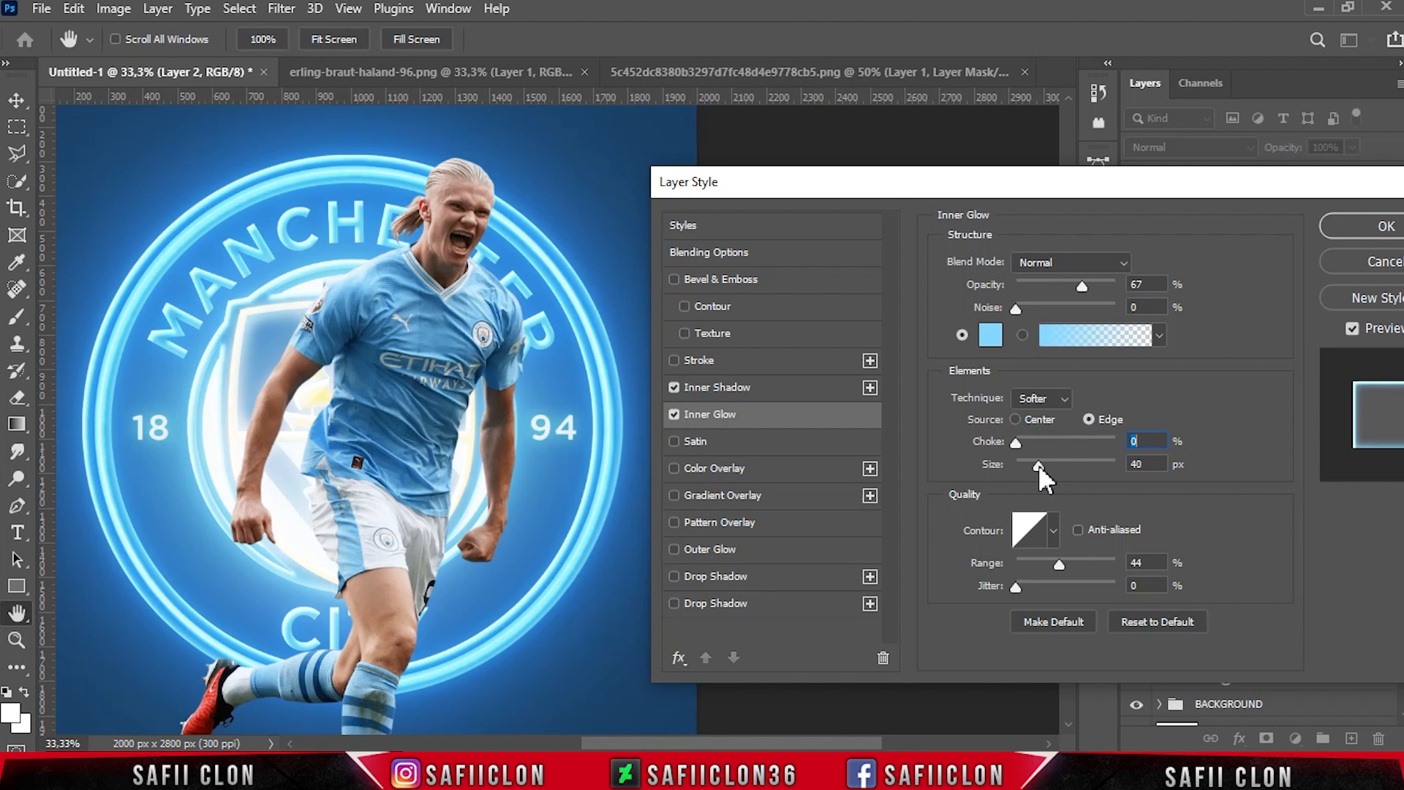
key("Tab")
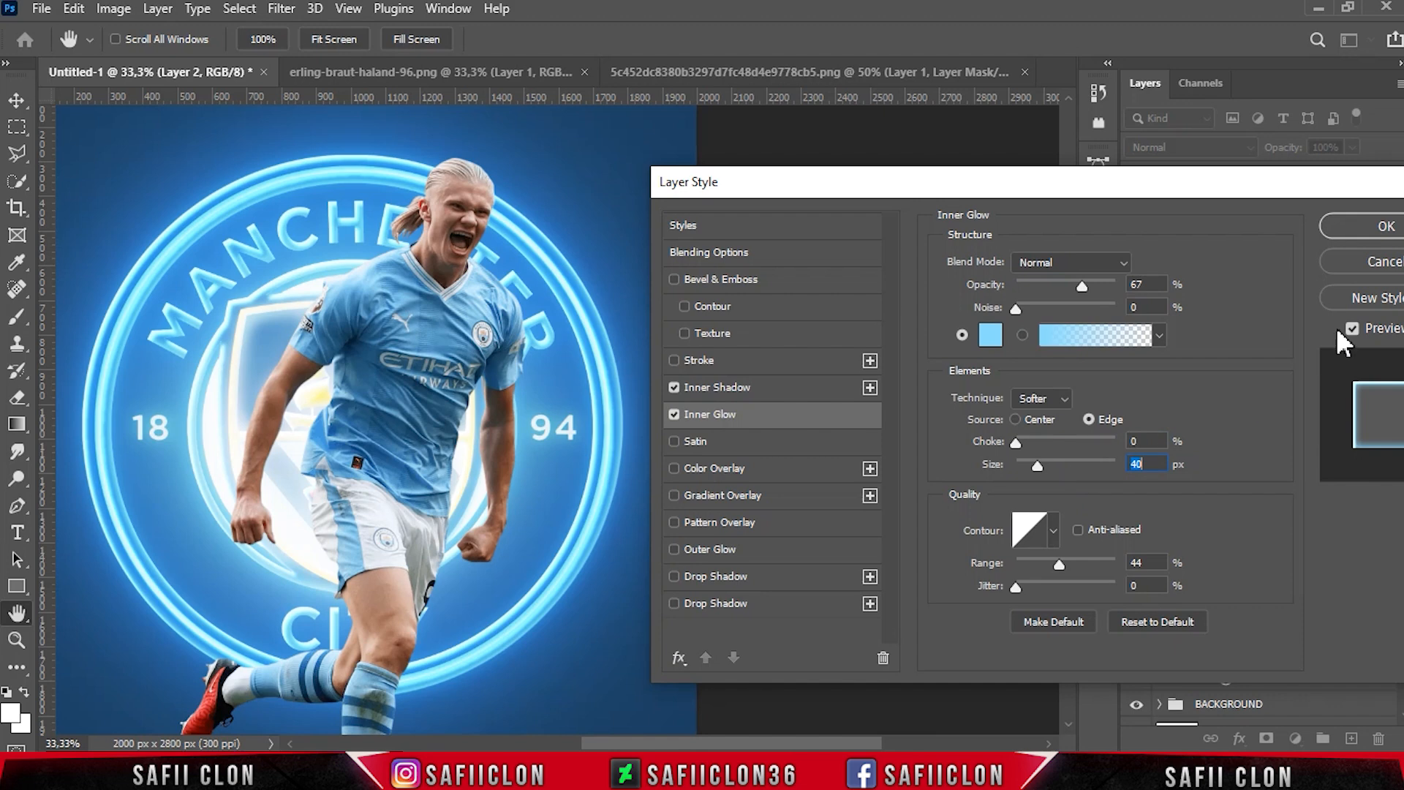
- Apply the logo's layer style and add a new empty layer above the topmost blurred logo copy in the LOGO group
left_click(1365, 234)
key("b")
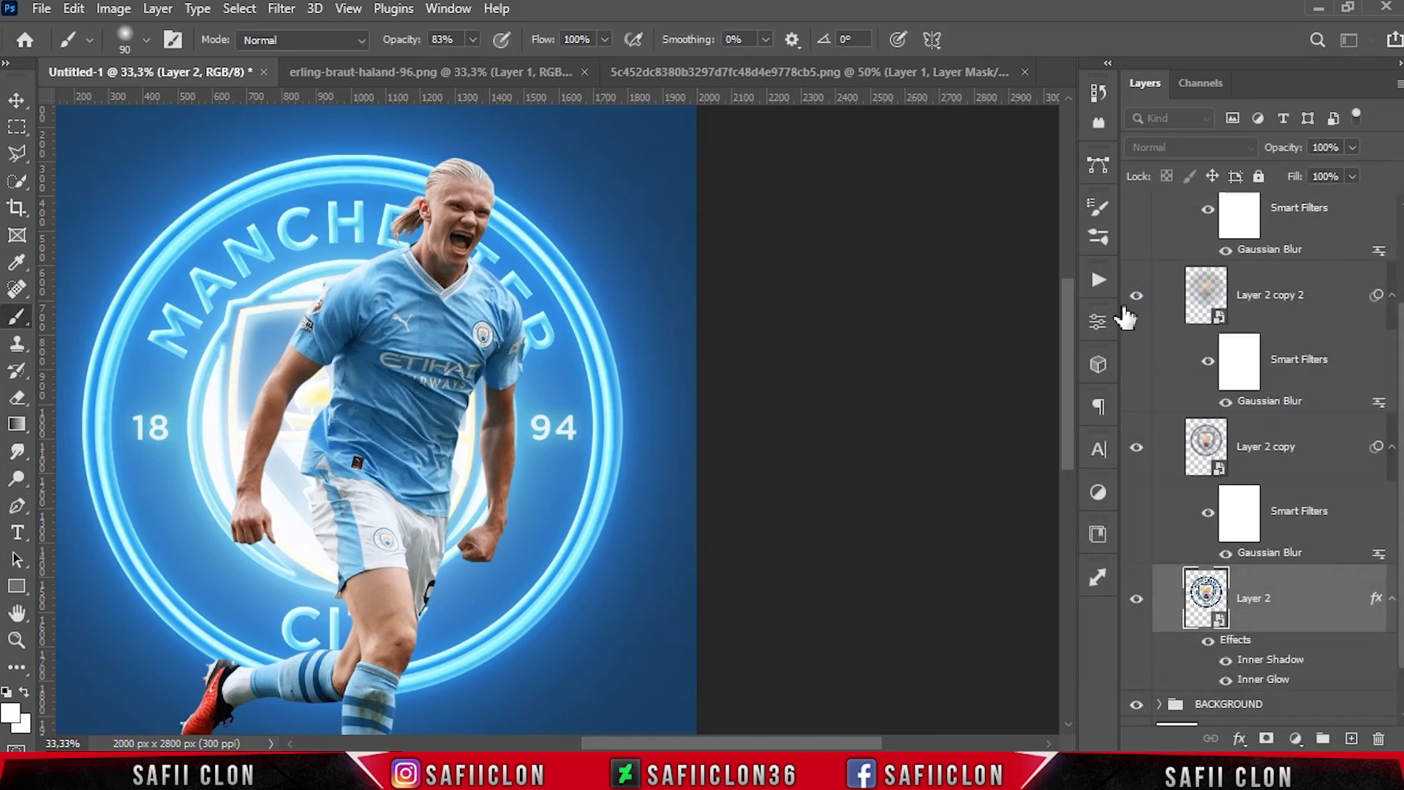
left_click_drag(825, 743, 760, 740)
key("ctrl+minus")
key("ctrl+minus")
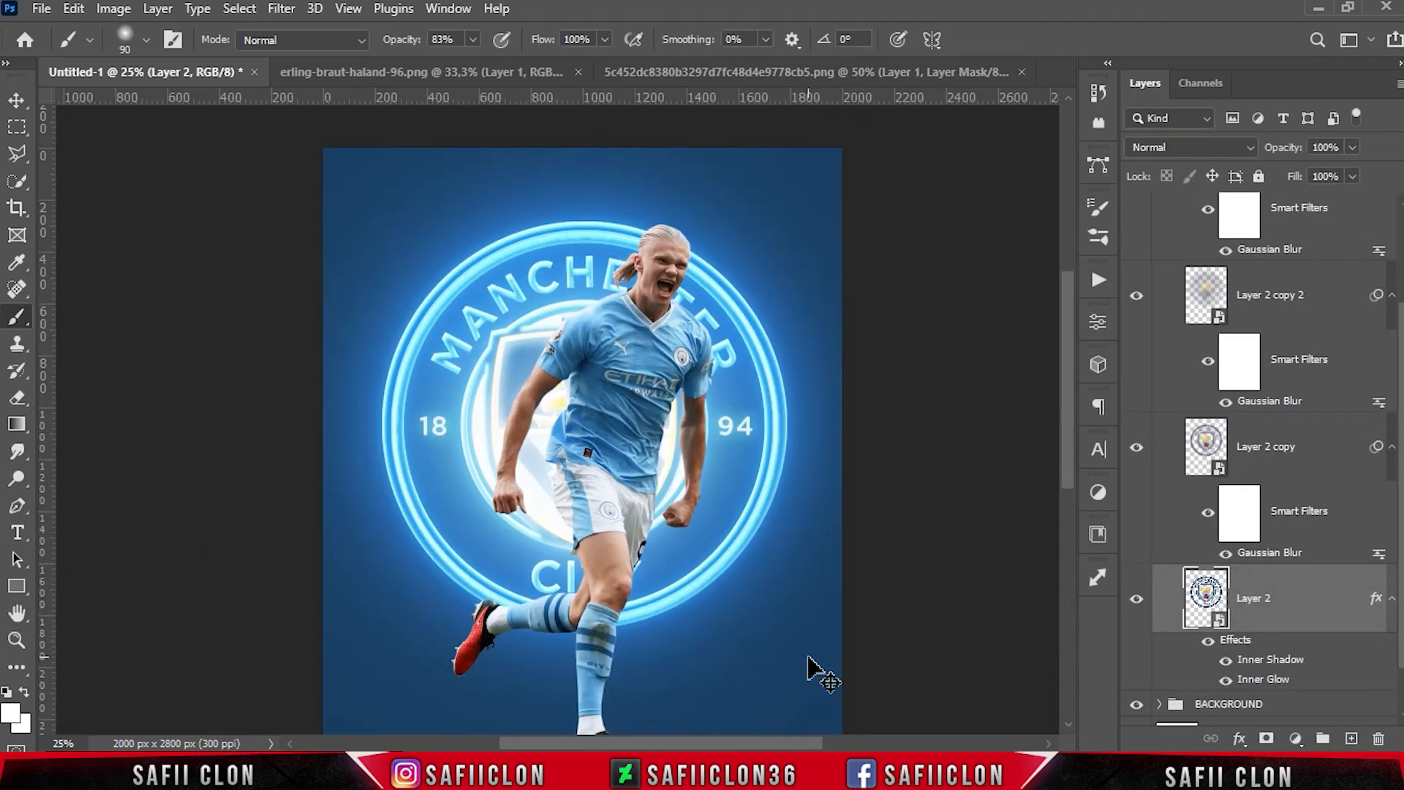
left_click_drag(1398, 517, 1401, 403)
left_click(1323, 277)
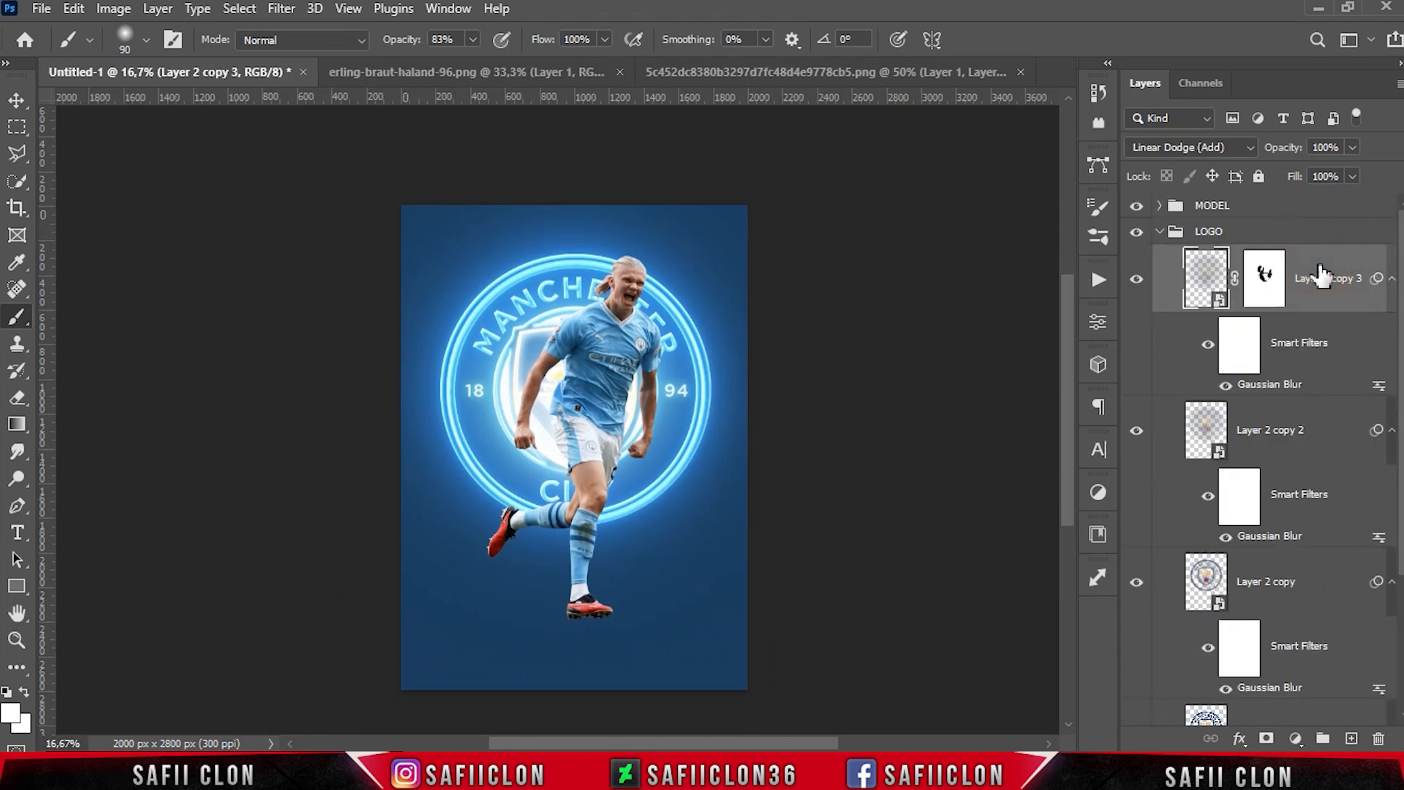
left_click(1351, 739)
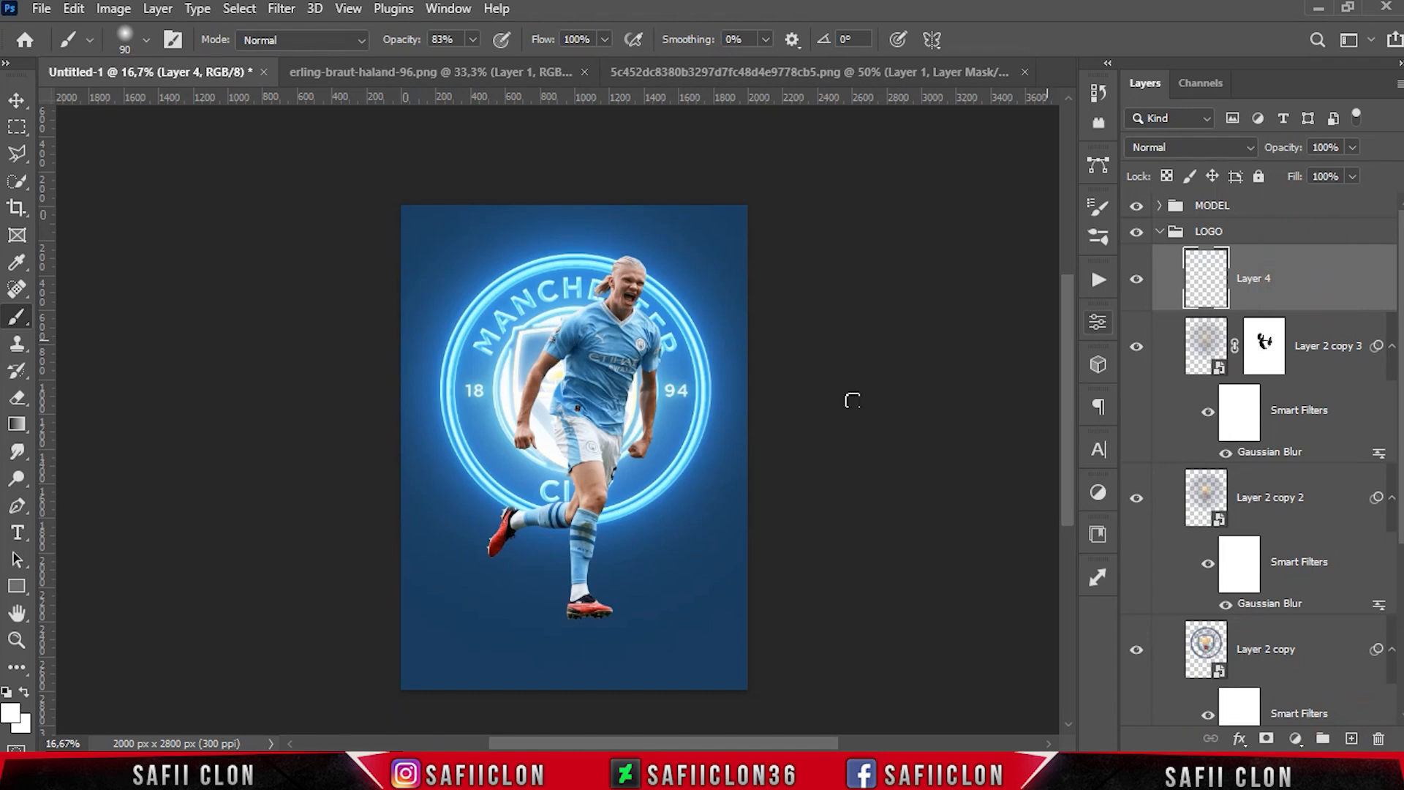
- Set up a soft round brush about 354 px in size with 27% opacity
right_click(28, 320)
left_click(77, 320)
left_click(146, 44)
left_click(142, 304)
left_click_drag(171, 107, 201, 107)
key("Return")
left_click(472, 39)
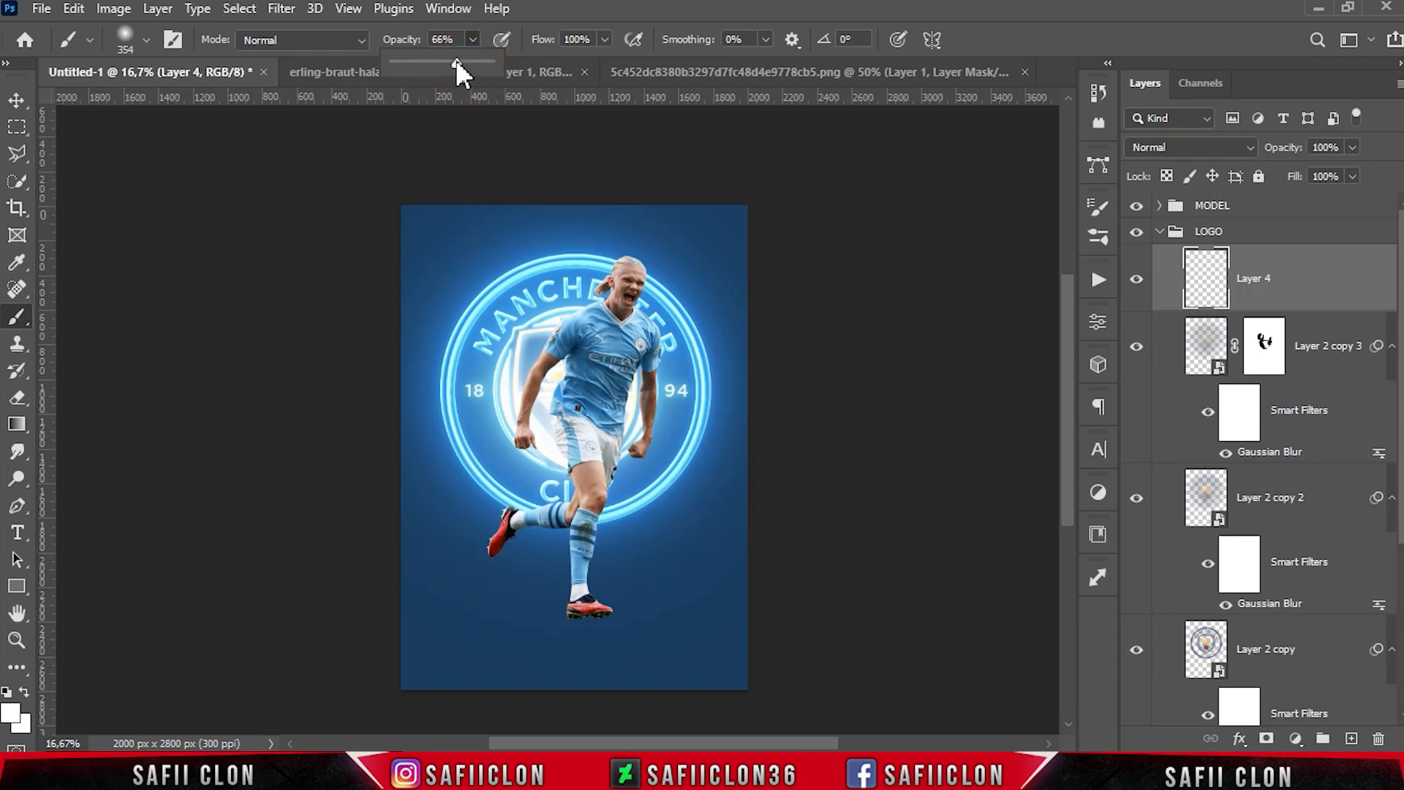
left_click_drag(438, 63, 420, 59)
left_click(472, 39)
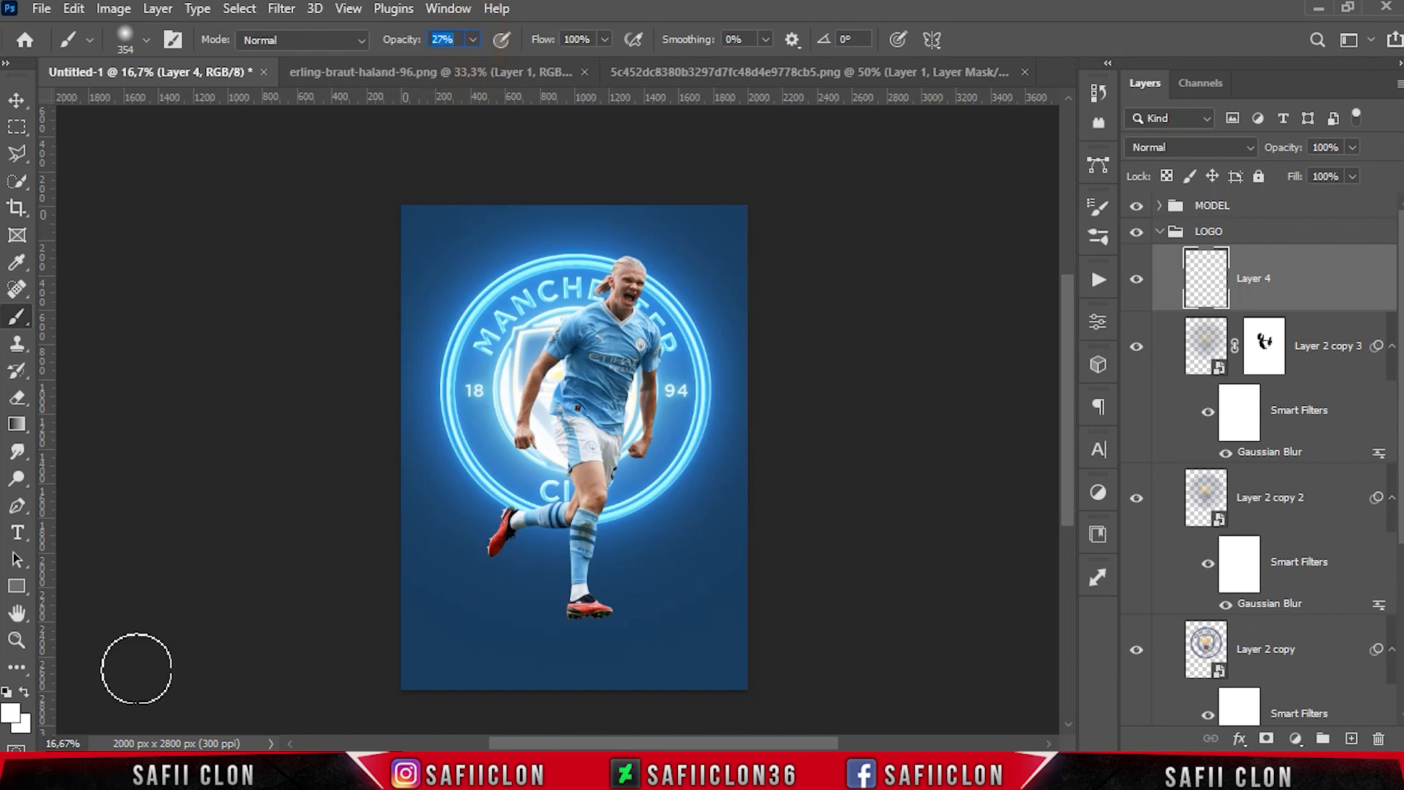
- Set the foreground colour to 72e7fa for painting with the brush
left_click(11, 717)
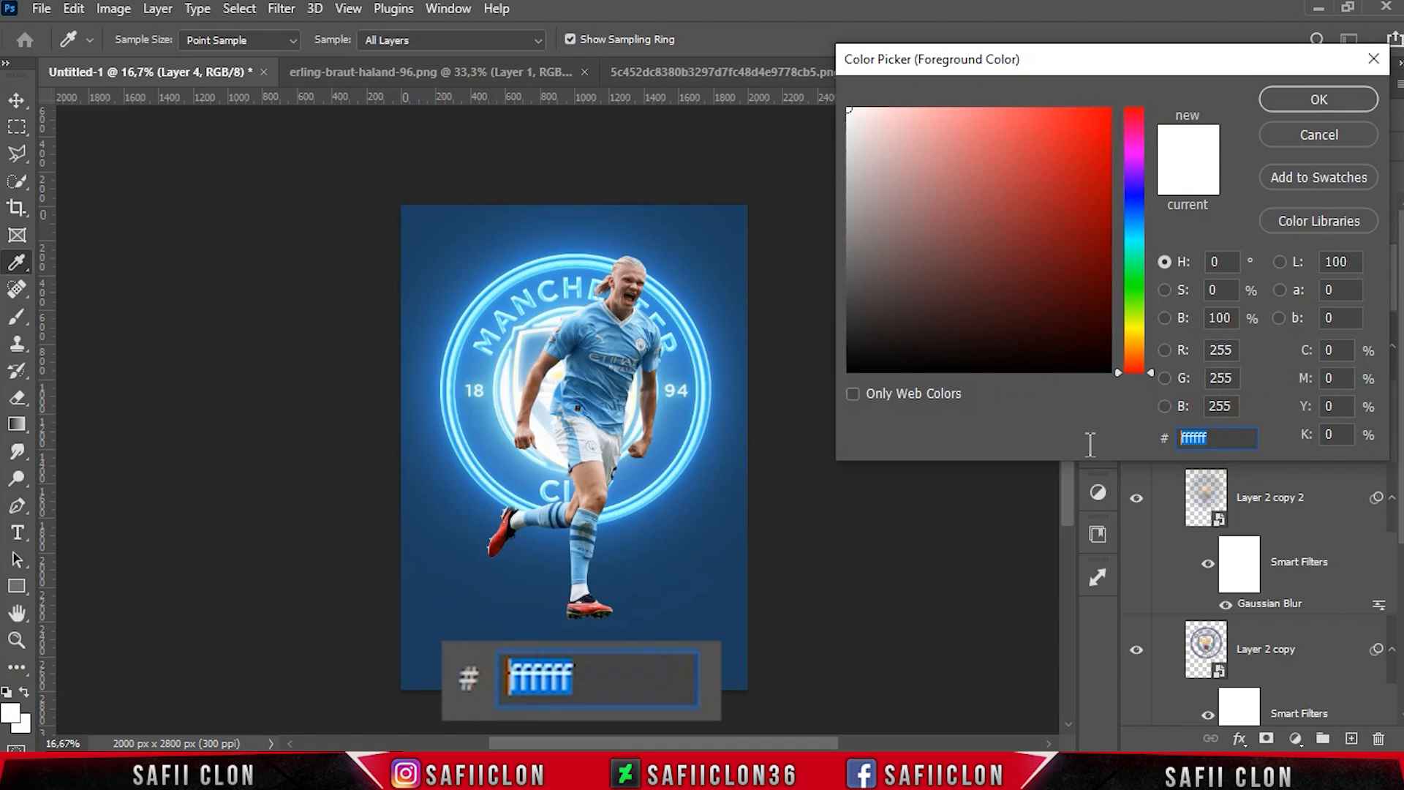
type("72")
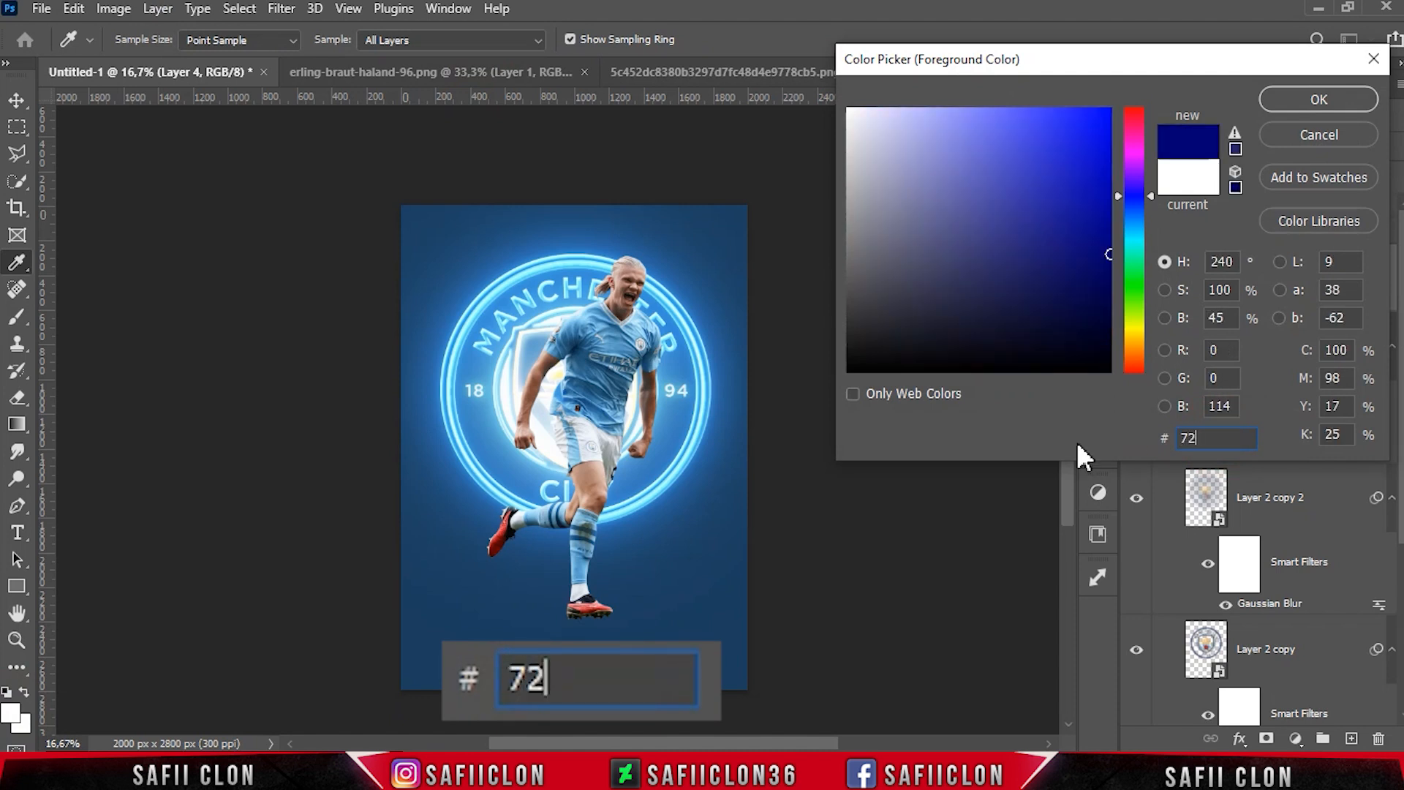
type("e7fa")
left_click(1231, 438)
left_click(1320, 101)
key("b")
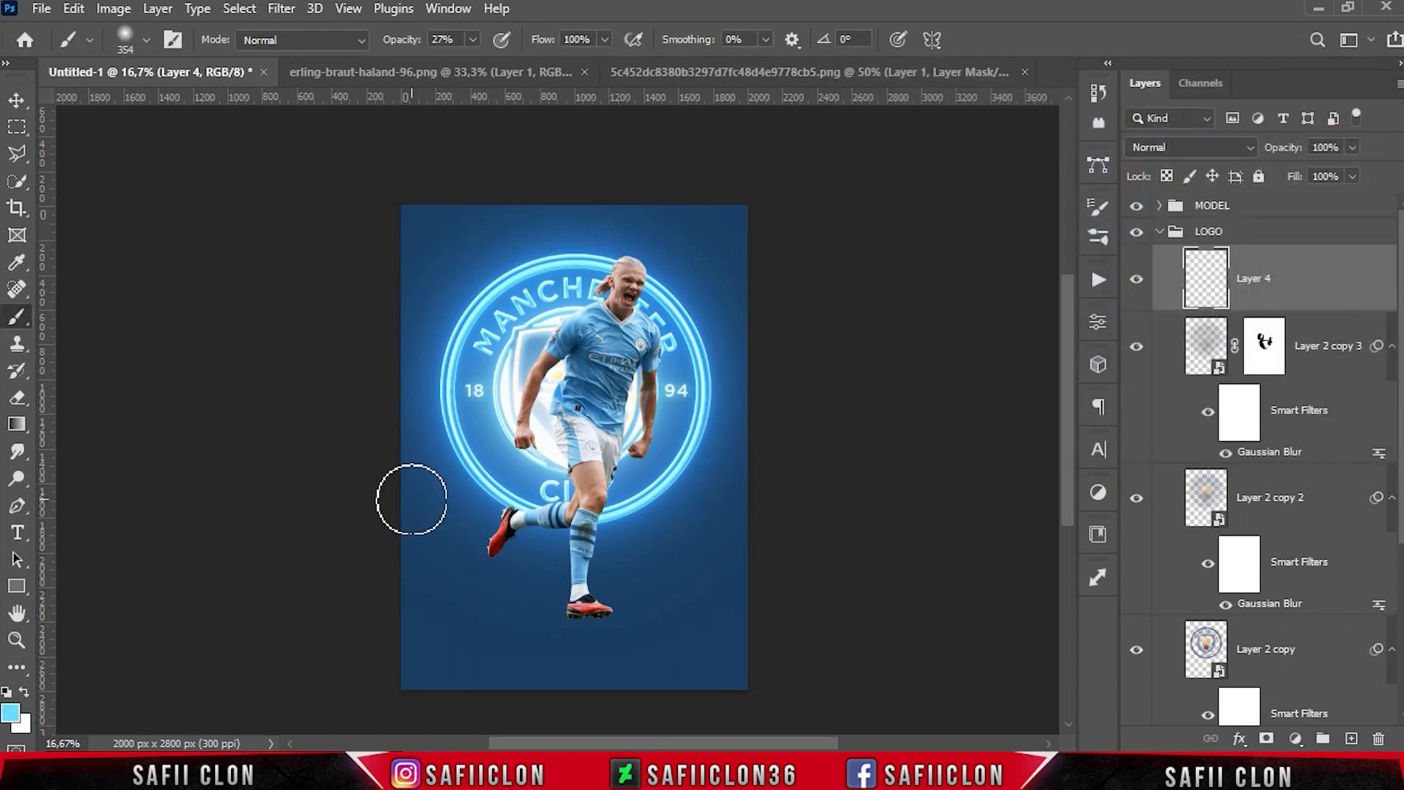
- Paint light blue glow over the club logo on the new layer with a 1200 px brush at 23% opacity
key("bracketright")
key("bracketright")
key("bracketright")
left_click(473, 40)
left_click_drag(472, 66, 468, 66)
key("bracketright")
key("bracketright")
key("bracketright")
key("bracketright")
key("bracketright")
key("bracketright")
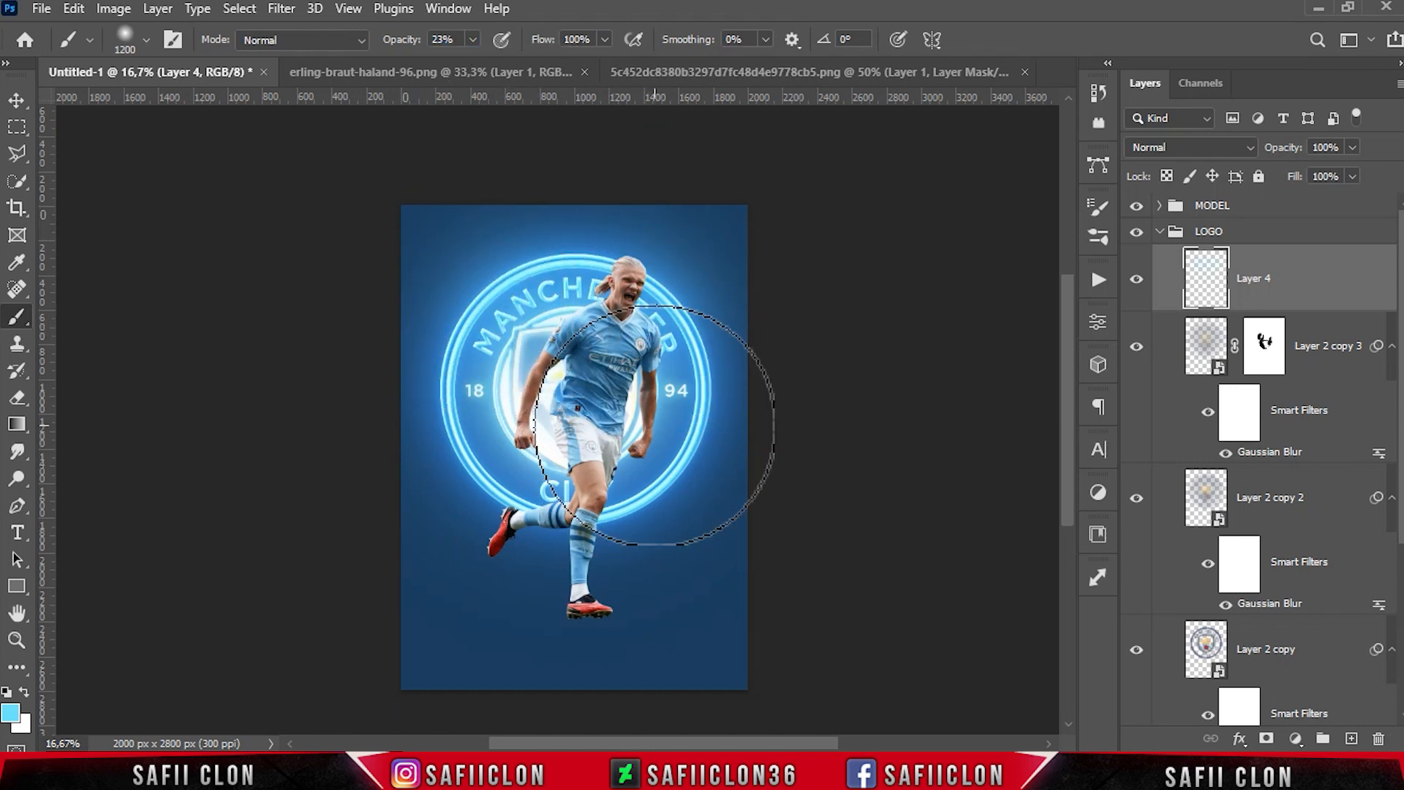
left_click(514, 468)
left_click(483, 443)
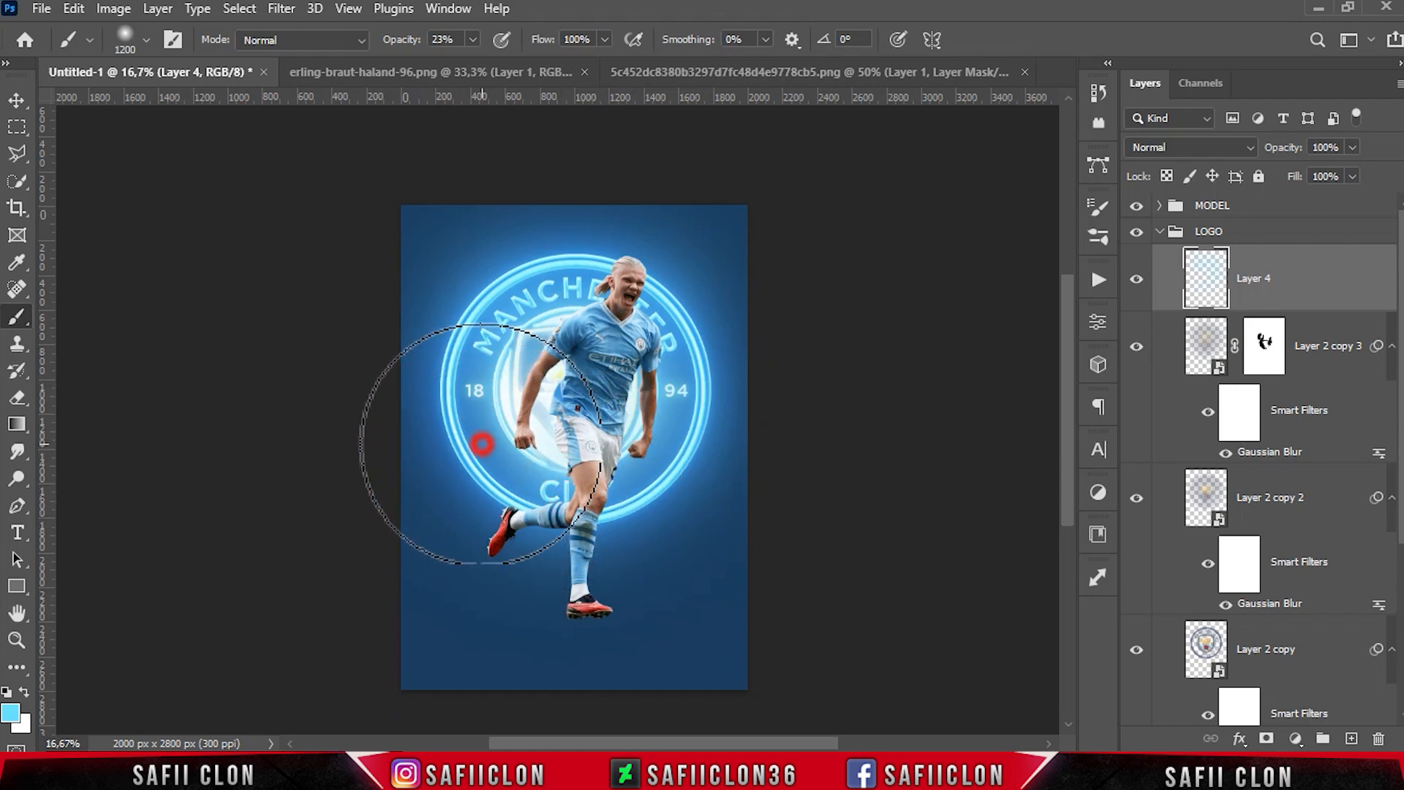
- Set the painted glow layer's blend mode to Overlay and compare the logo with and without it
left_click(1231, 146)
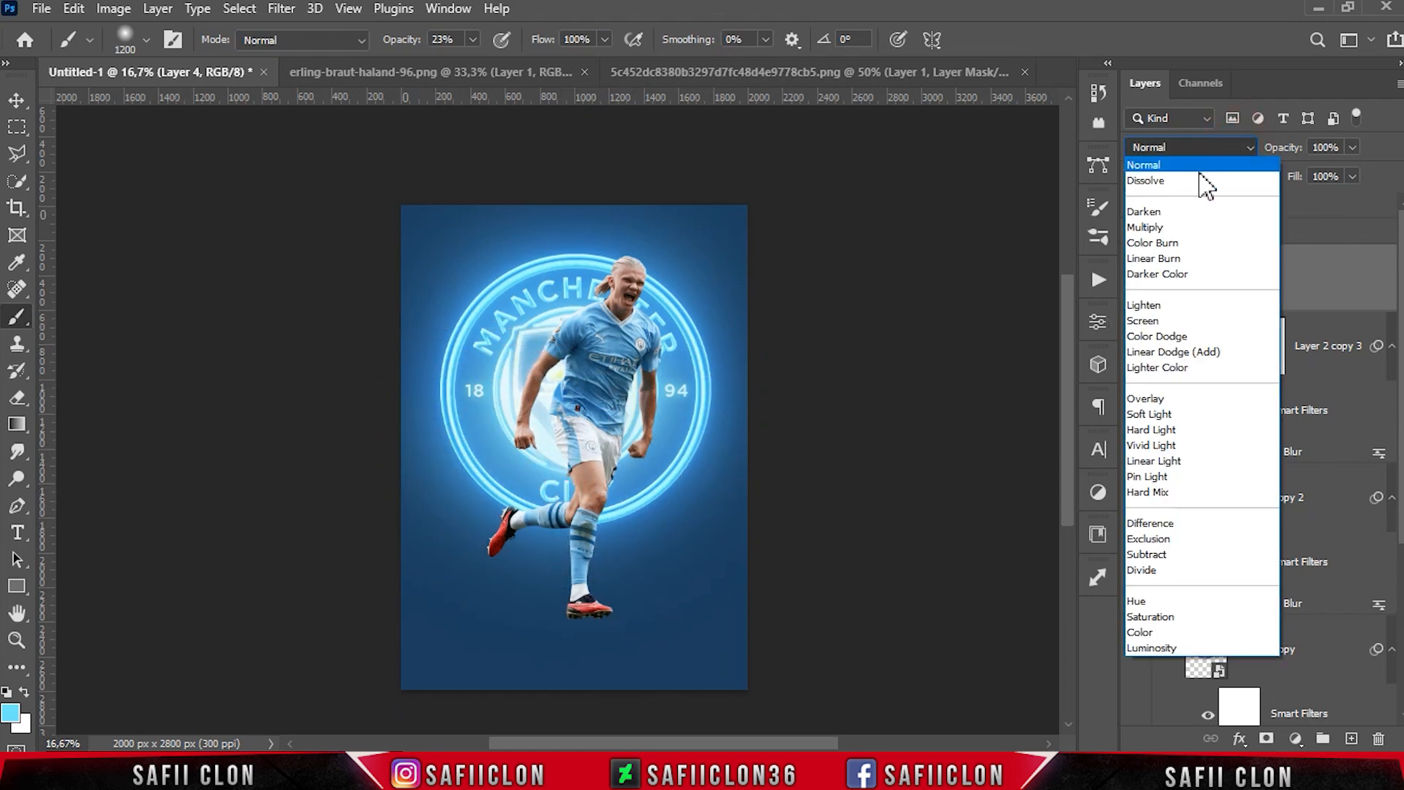
left_click(1154, 399)
left_click(1136, 277)
left_click(1136, 276)
left_click(1136, 277)
left_click(1137, 277)
- Add more soft glow around the logo's ring with brush sizes of about 600 to 1000 px at 8% opacity
left_click(472, 39)
left_click(476, 42)
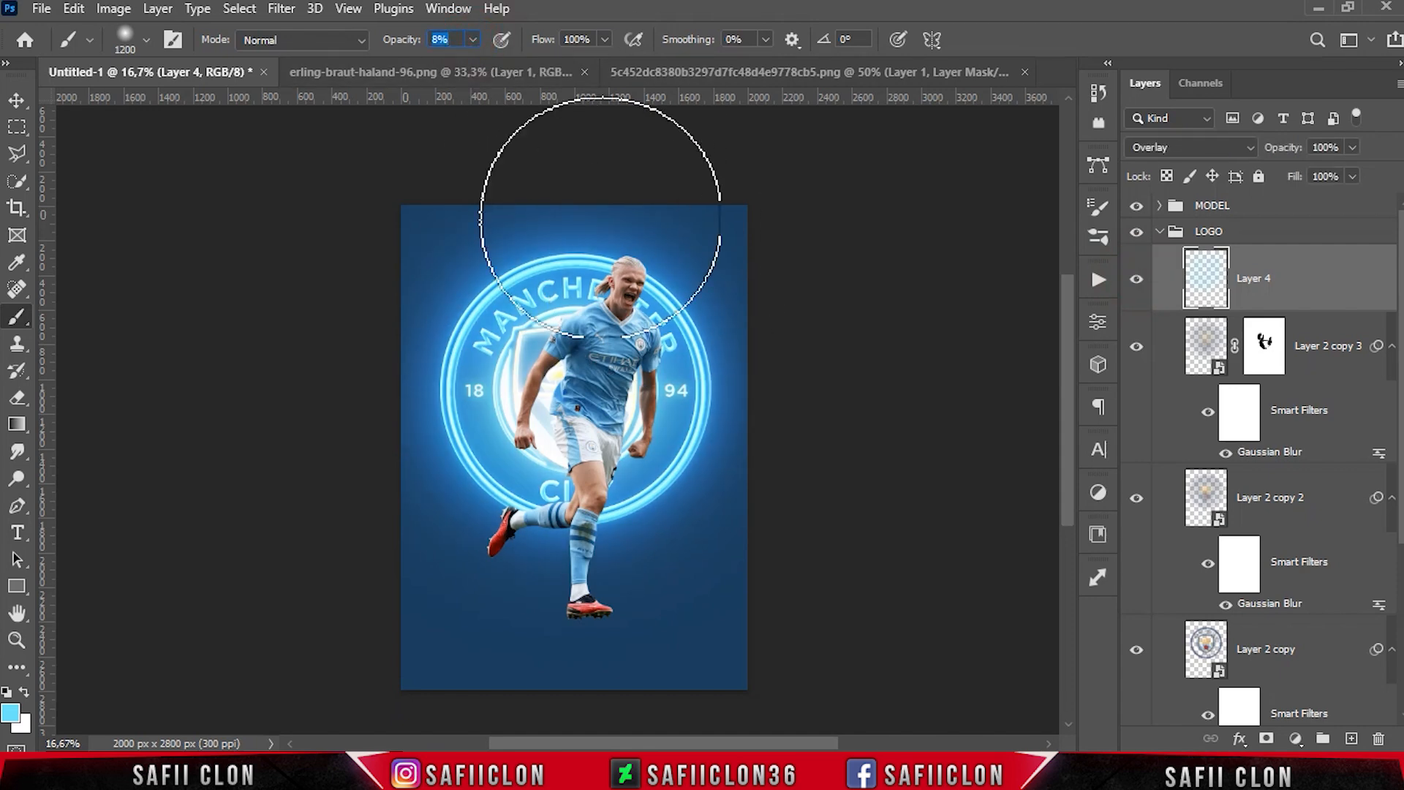
key("ctrl+plus")
scroll(574, 409, "up", 1)
key("bracketleft")
key("bracketleft")
key("bracketleft")
key("bracketleft")
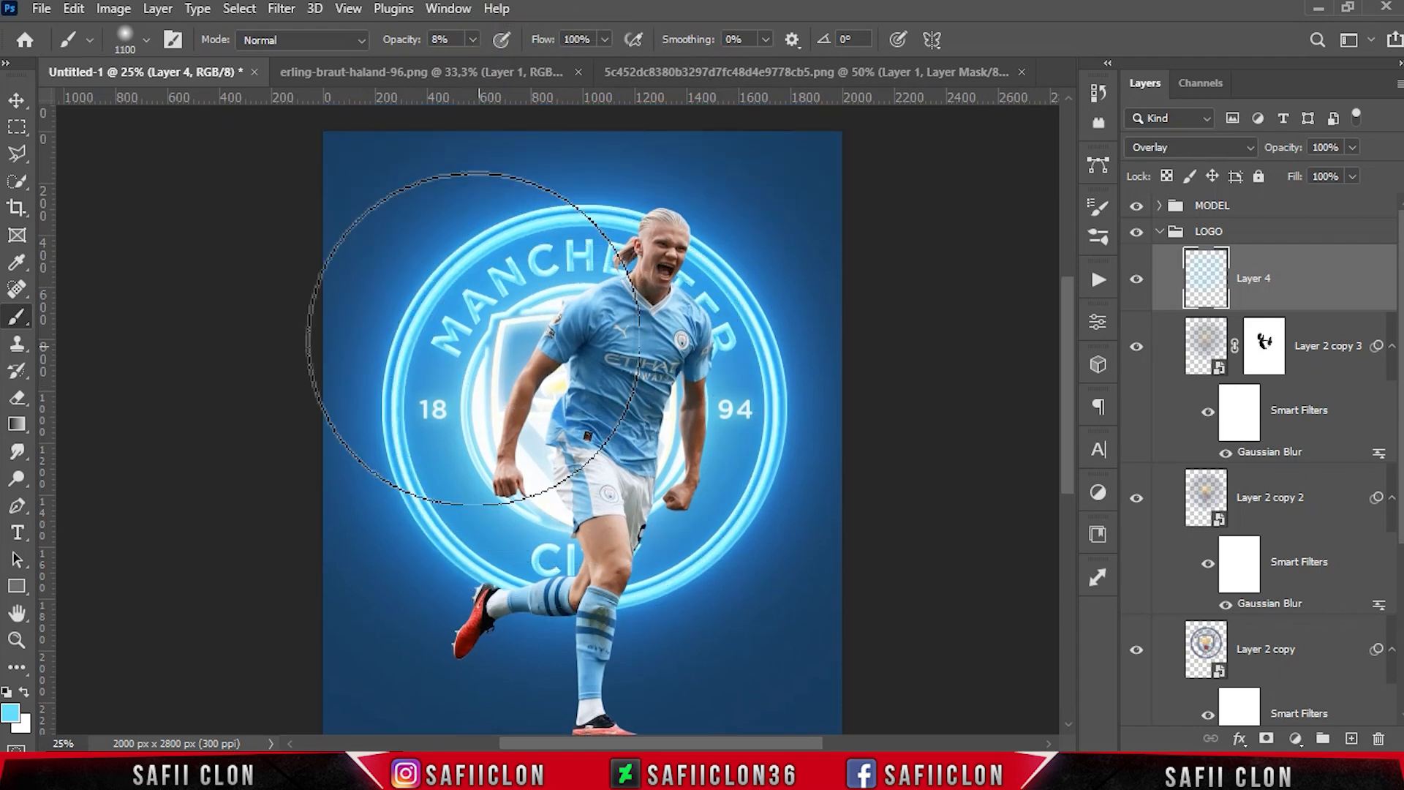
key("bracketleft")
key("bracketleft")
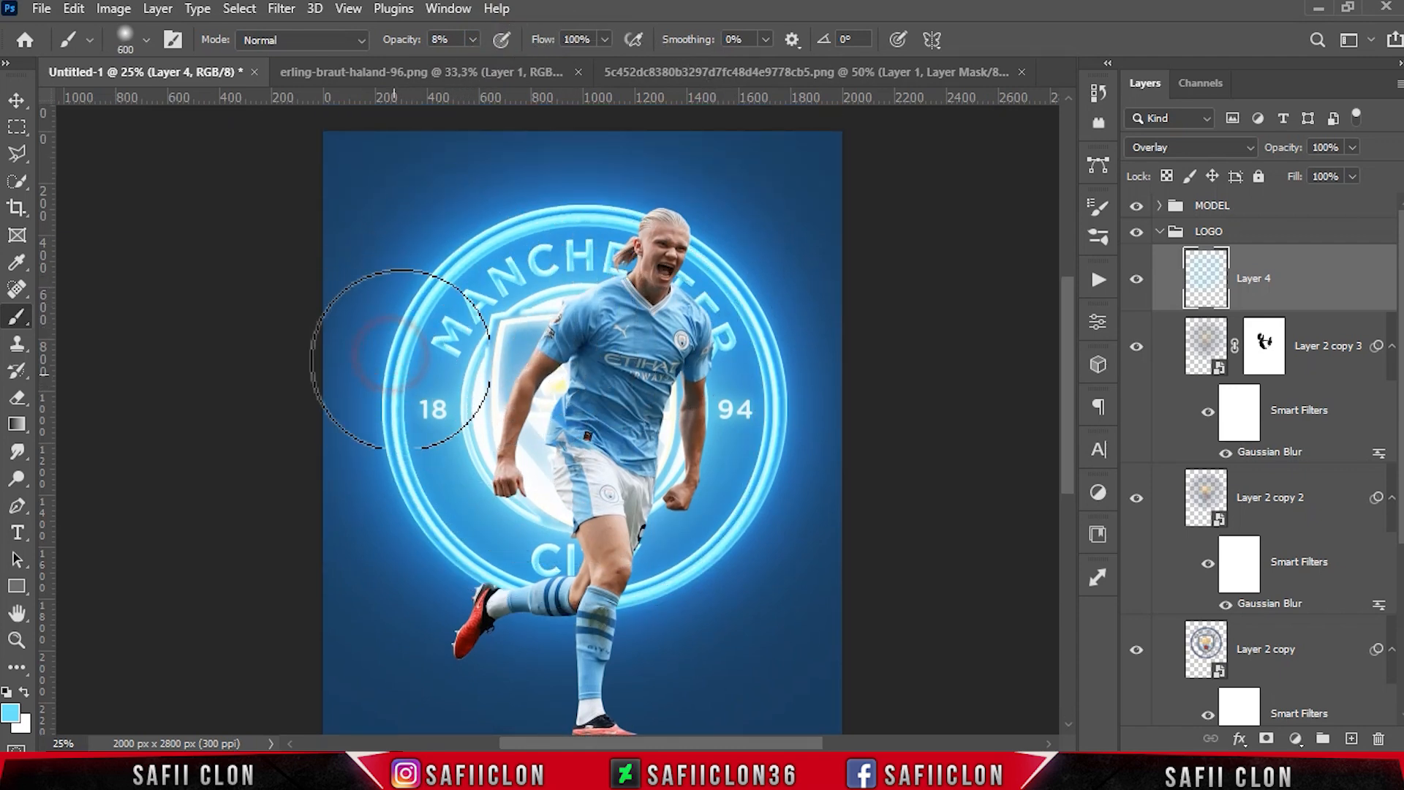
key("bracketright")
key("bracketright")
key("bracketright")
key("bracketright")
left_click(740, 545)
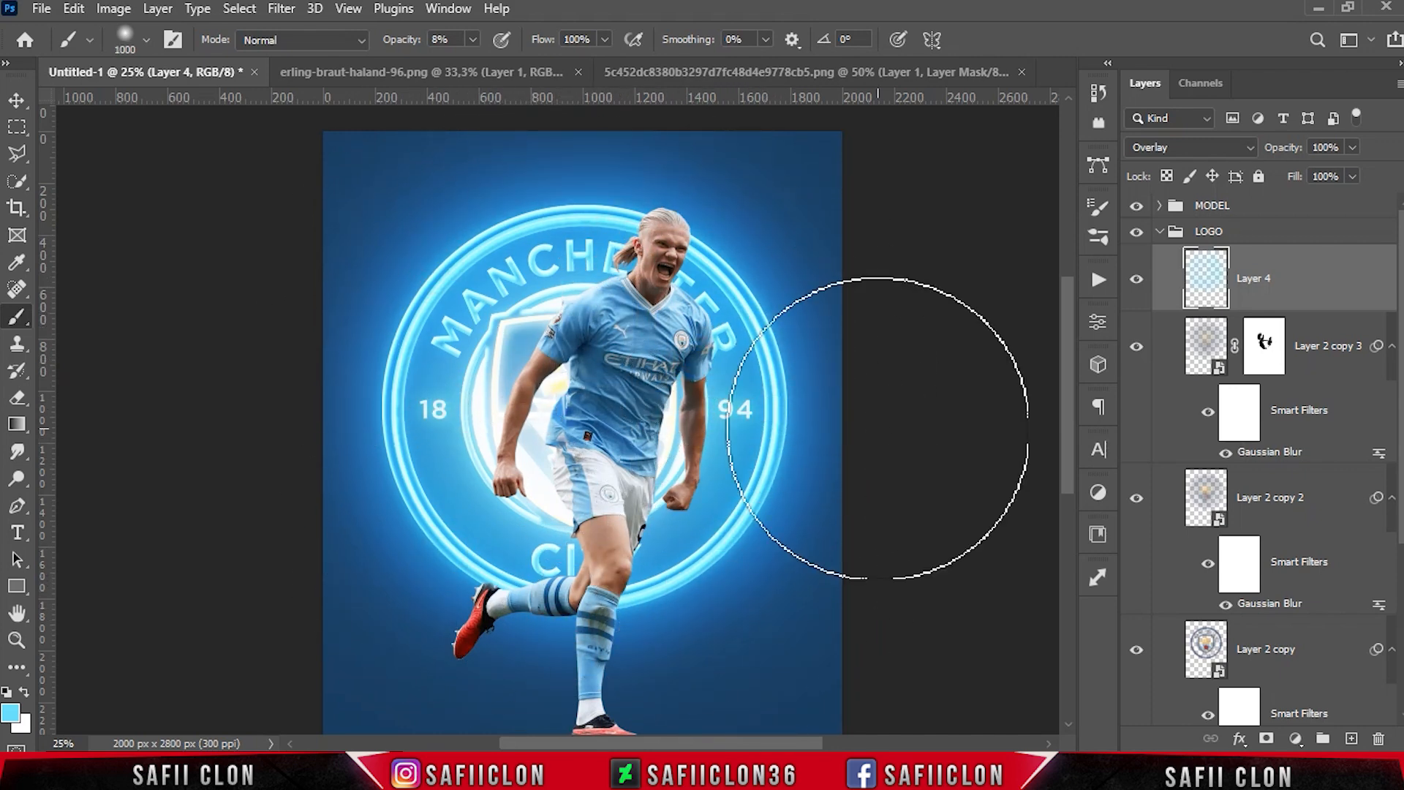
- Compare the poster with and without the painted glow layer, and collapse the LOGO group
key("ctrl+minus")
left_click(1136, 279)
left_click(1136, 279)
left_click(1136, 279)
left_click(1135, 284)
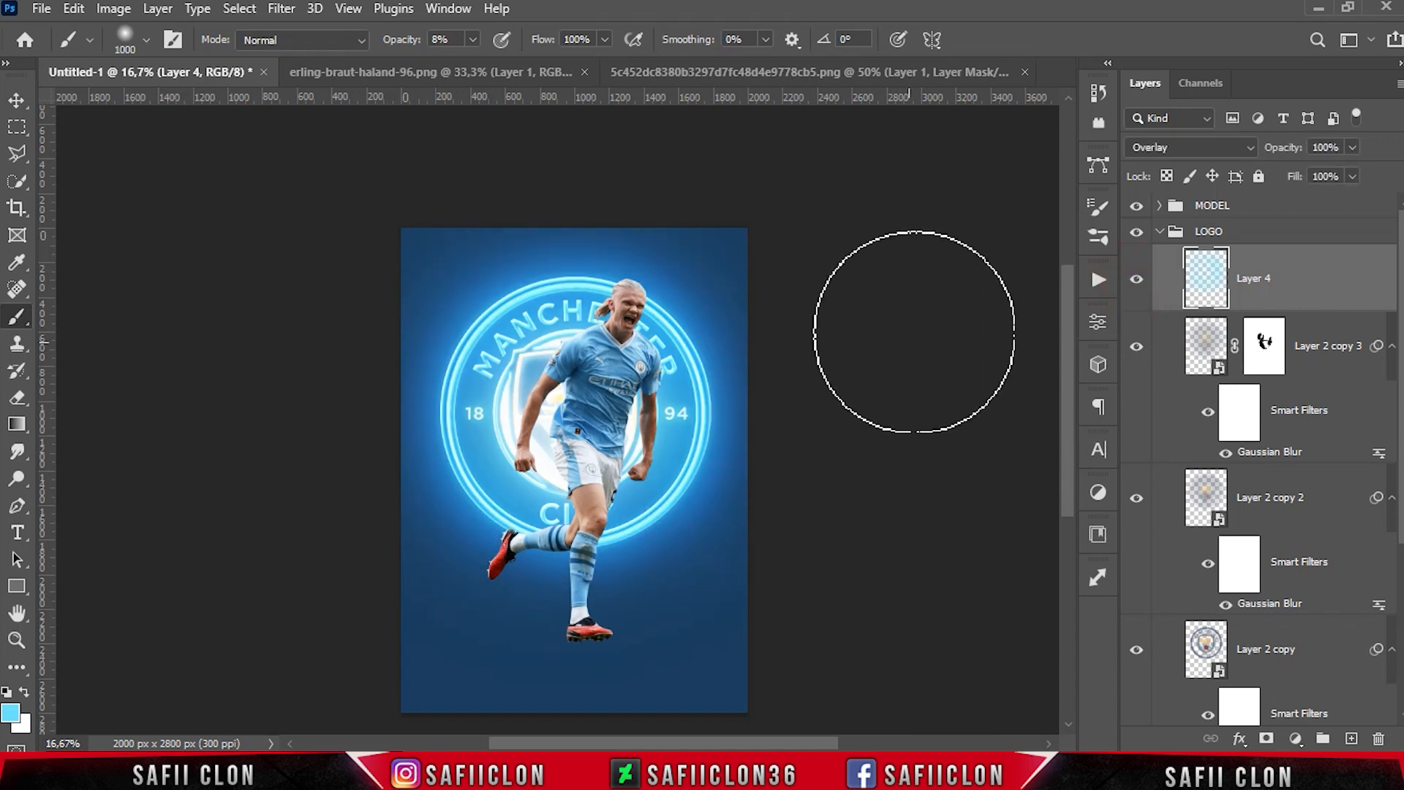
left_click(1243, 231)
left_click(1160, 232)
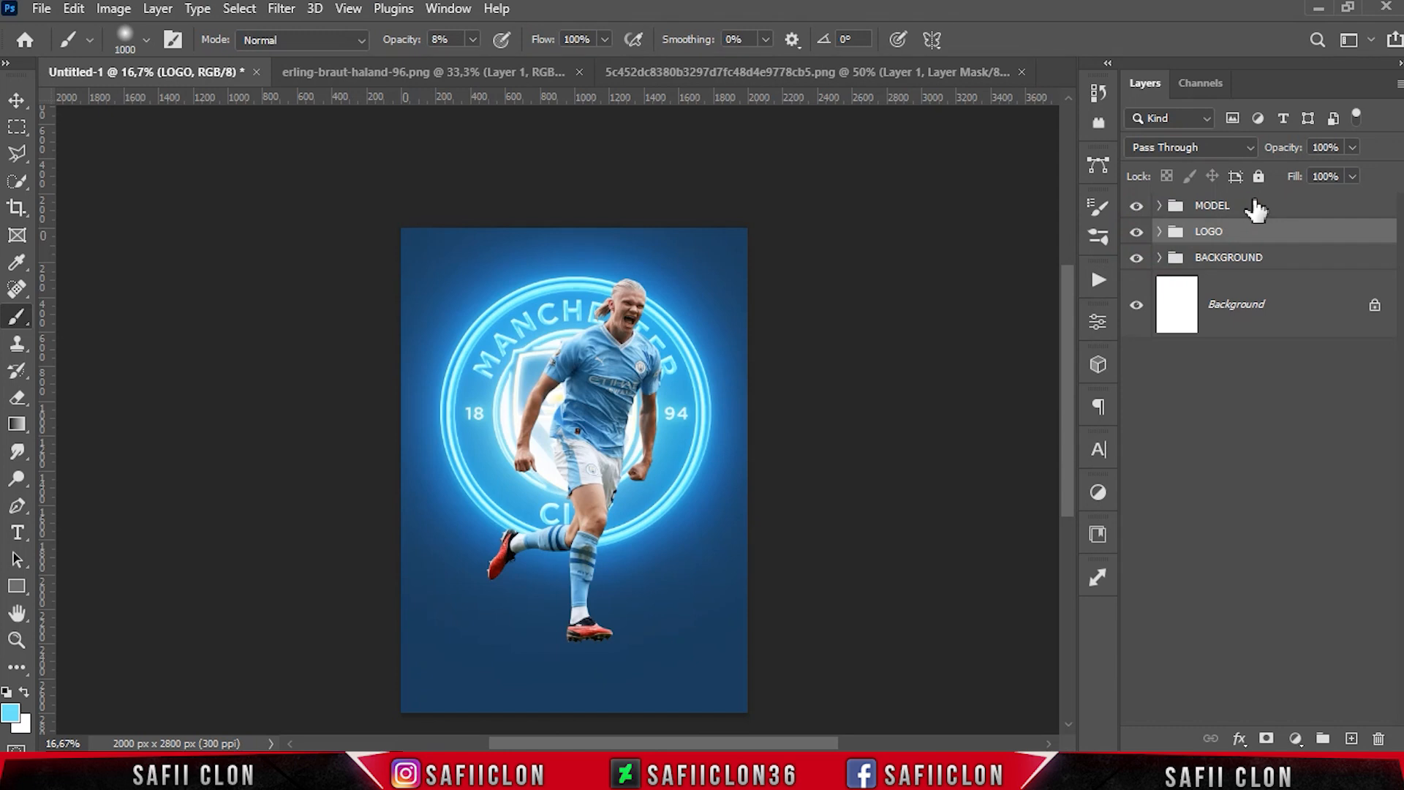
- Shift the player layer in the MODEL group slightly left with Free Transform, to X 934.5 px and Y 1340 px
left_click(1260, 205)
left_click(1160, 205)
left_click(1308, 270)
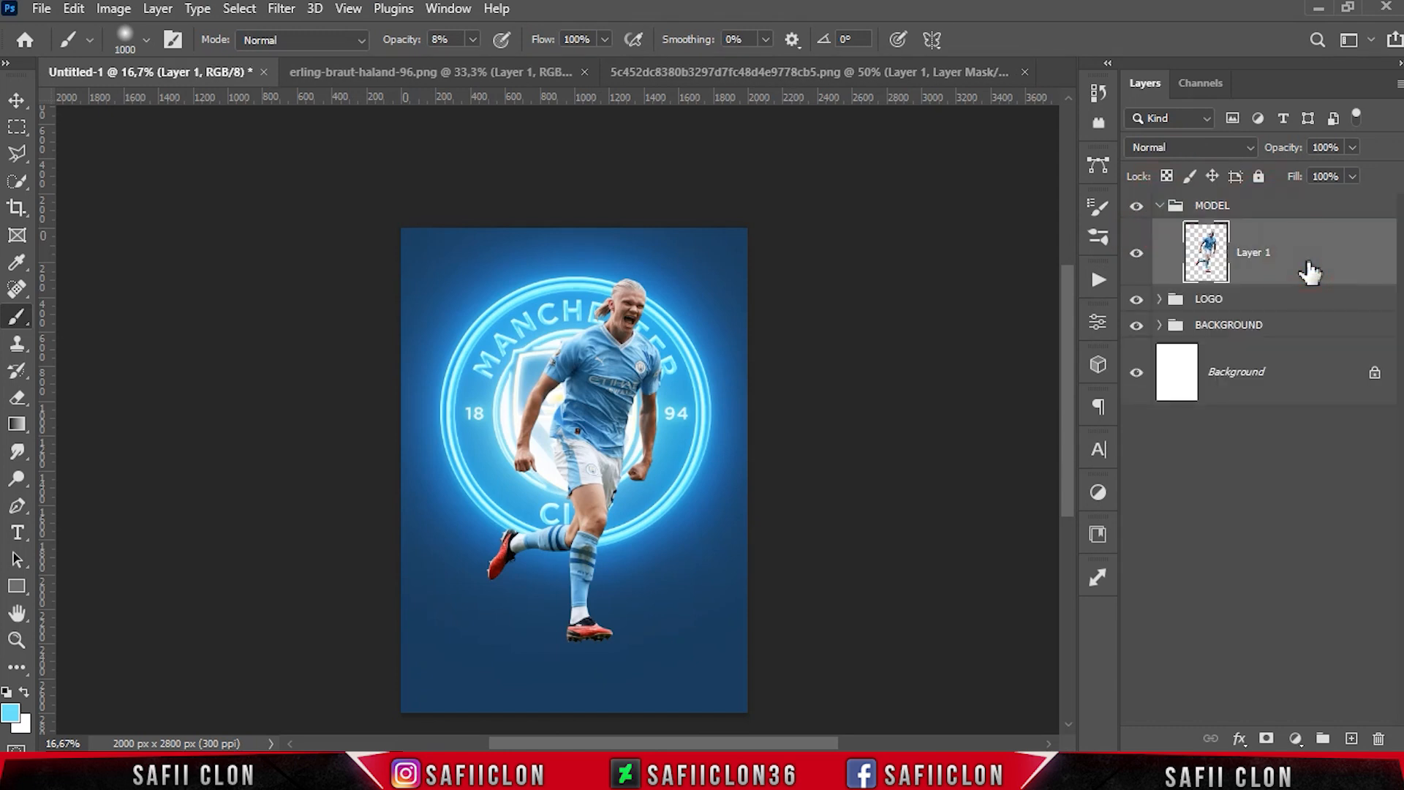
key("ctrl+t")
left_click_drag(618, 424, 606, 411)
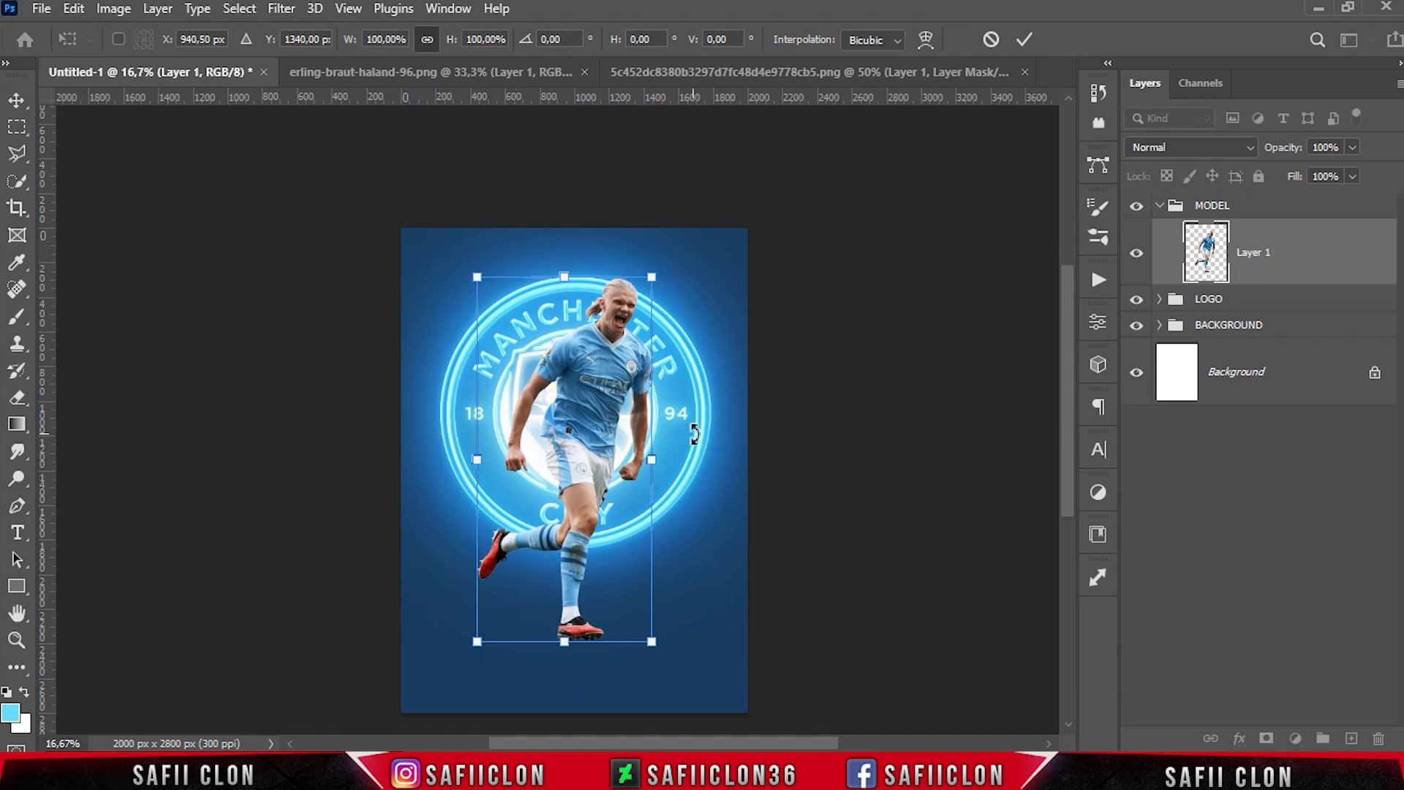
key("Left")
key("Left")
key("Left")
key("Left")
key("Left")
key("Left")
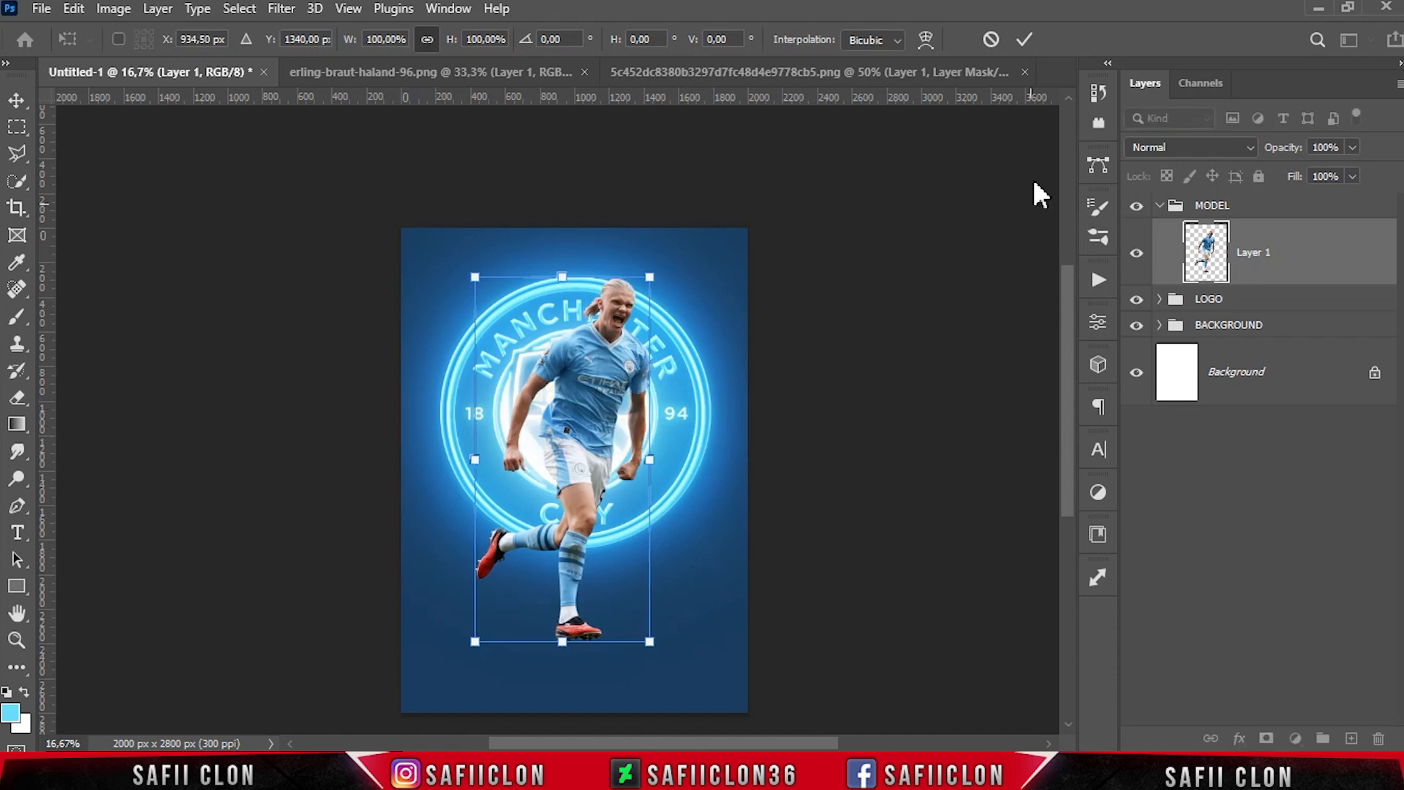
left_click(1024, 39)
key("b")
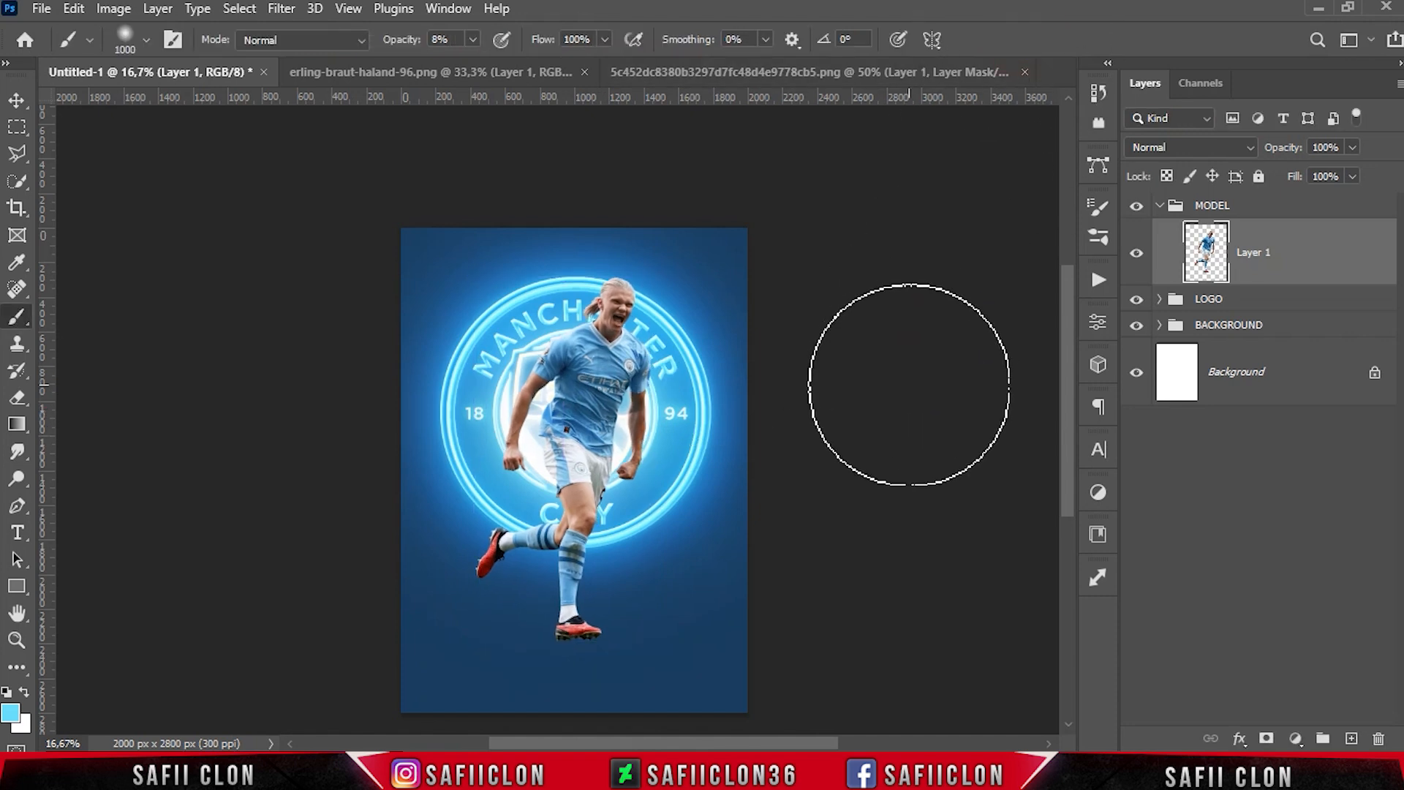
- Convert the player layer to a smart object and open the Basic adjustments of the Camera Raw Filter
right_click(1301, 253)
left_click(1230, 284)
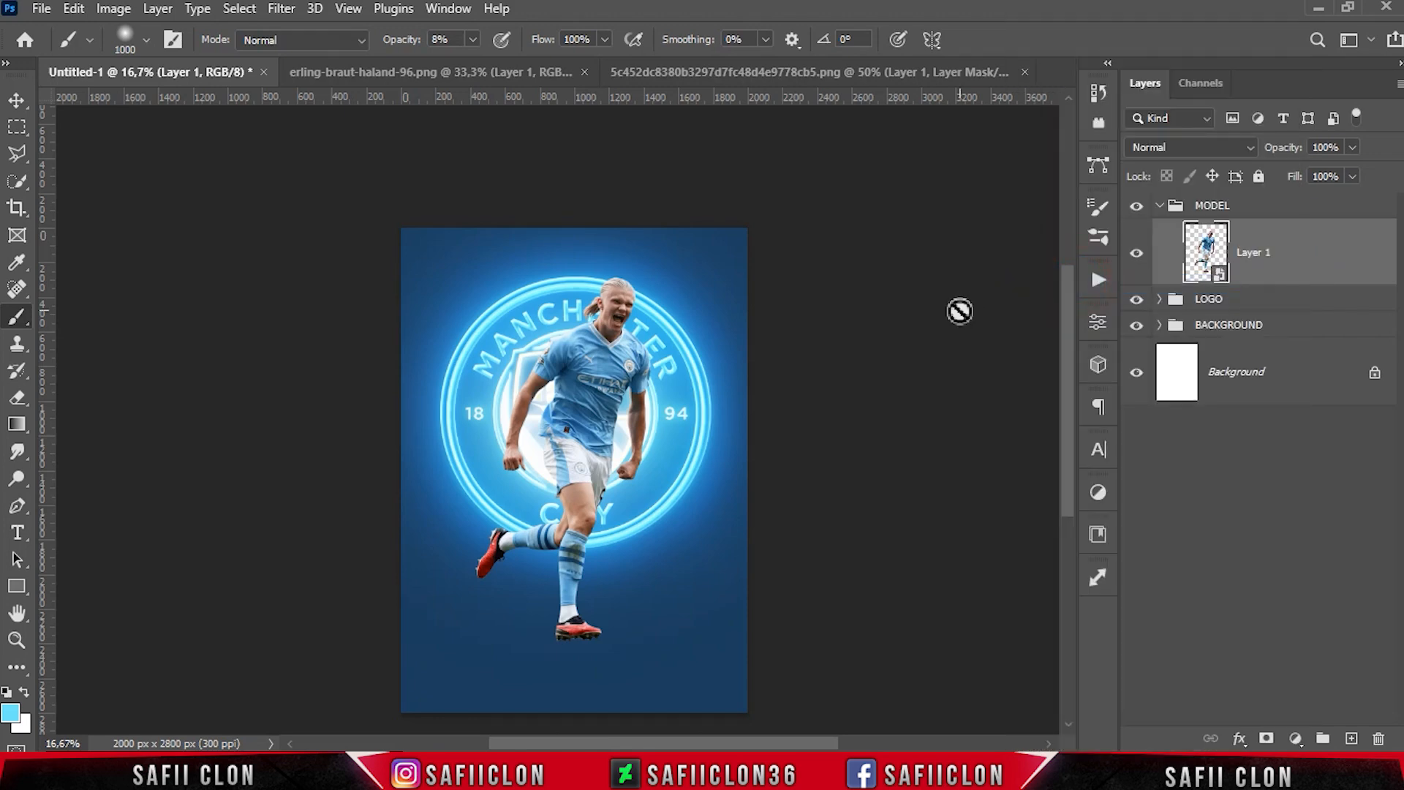
left_click(281, 8)
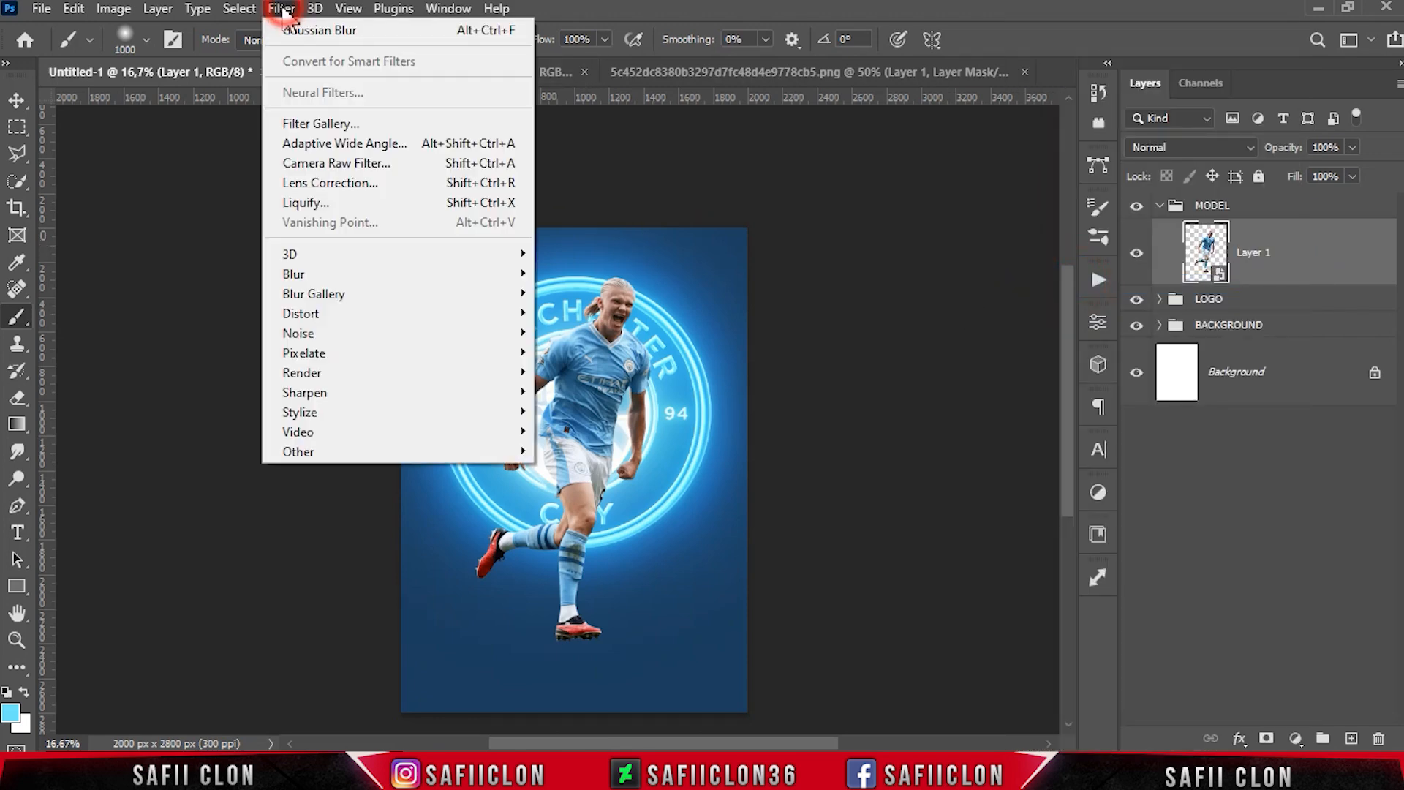
left_click(365, 164)
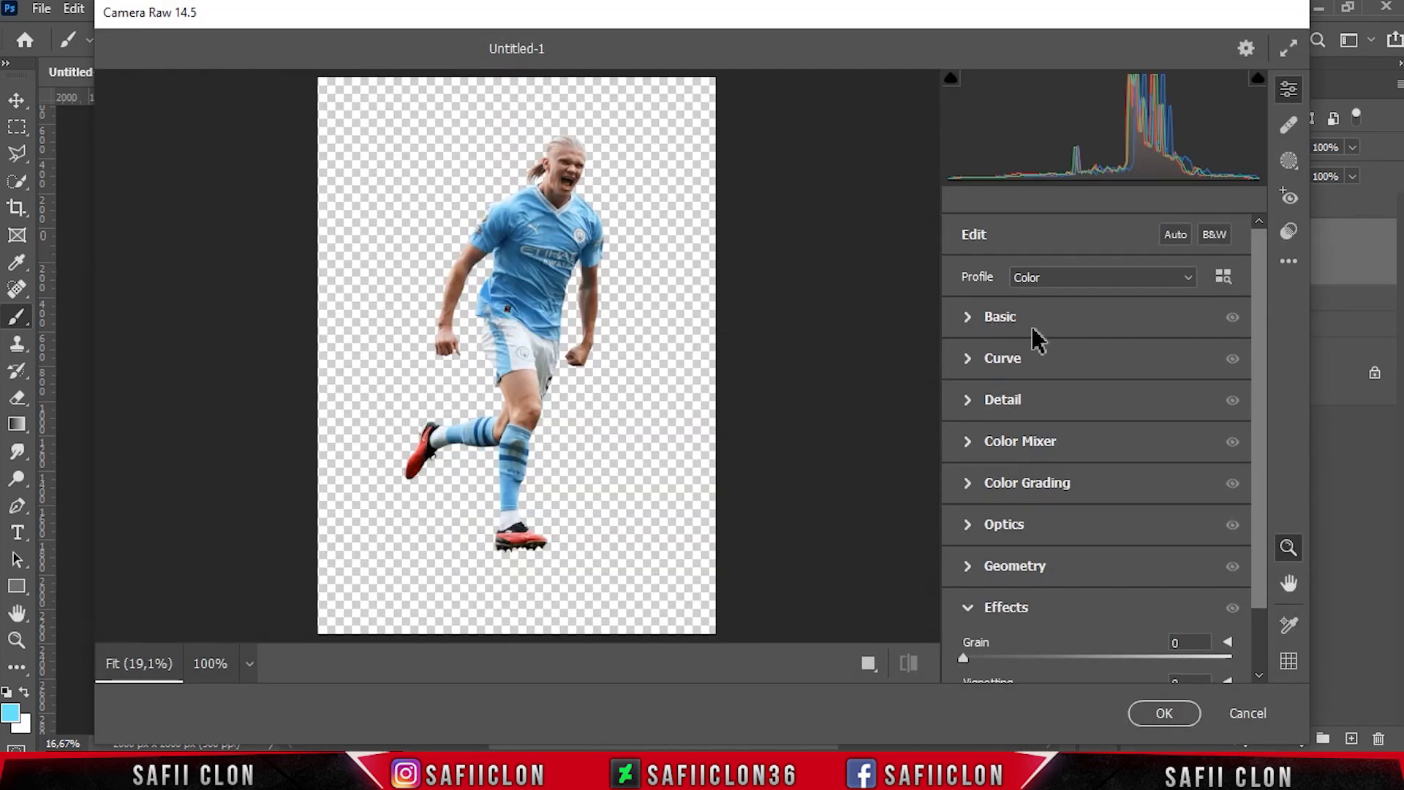
left_click(1009, 320)
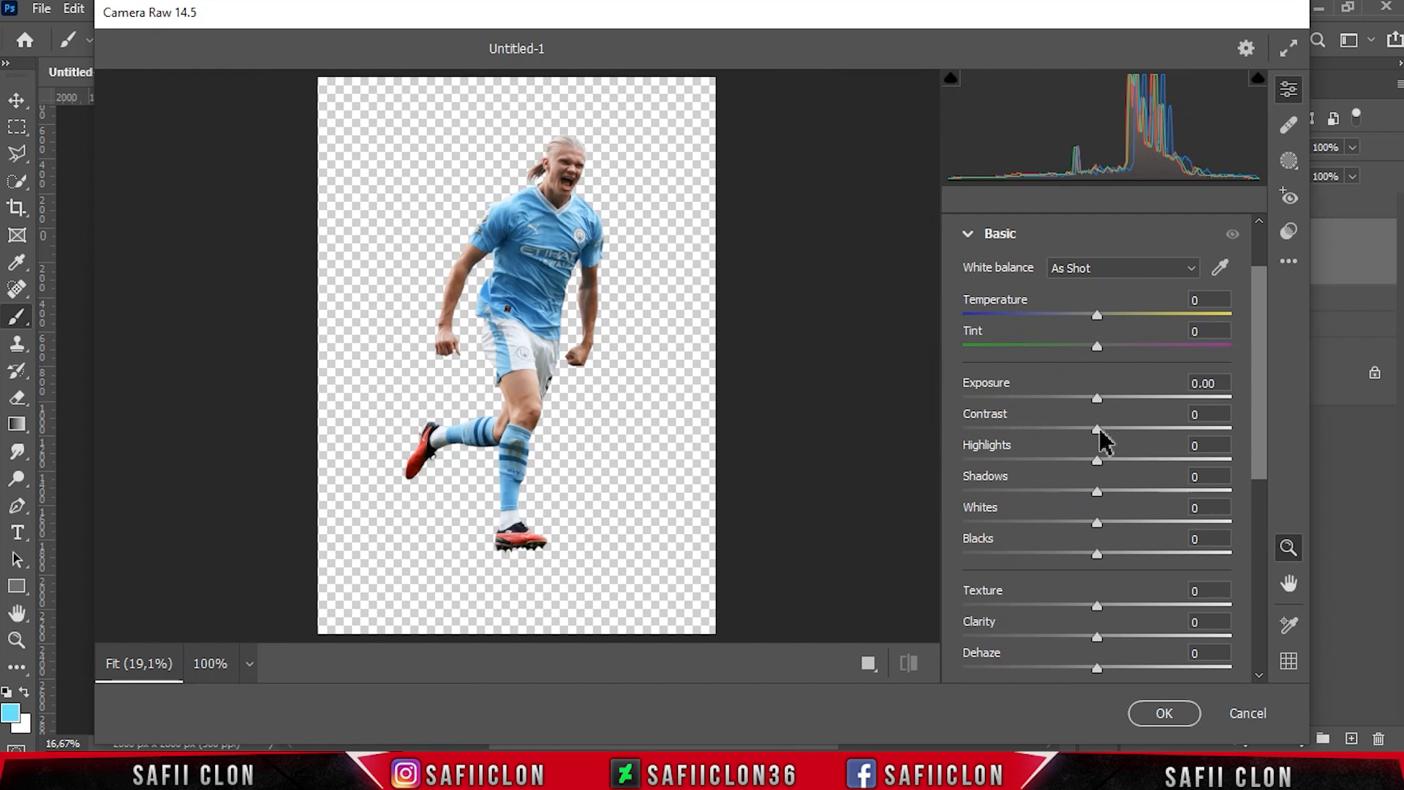
- Adjust the player's tones to Contrast -15, Shadows +34, Whites +15 and Blacks +19
left_click_drag(1097, 429, 1077, 429)
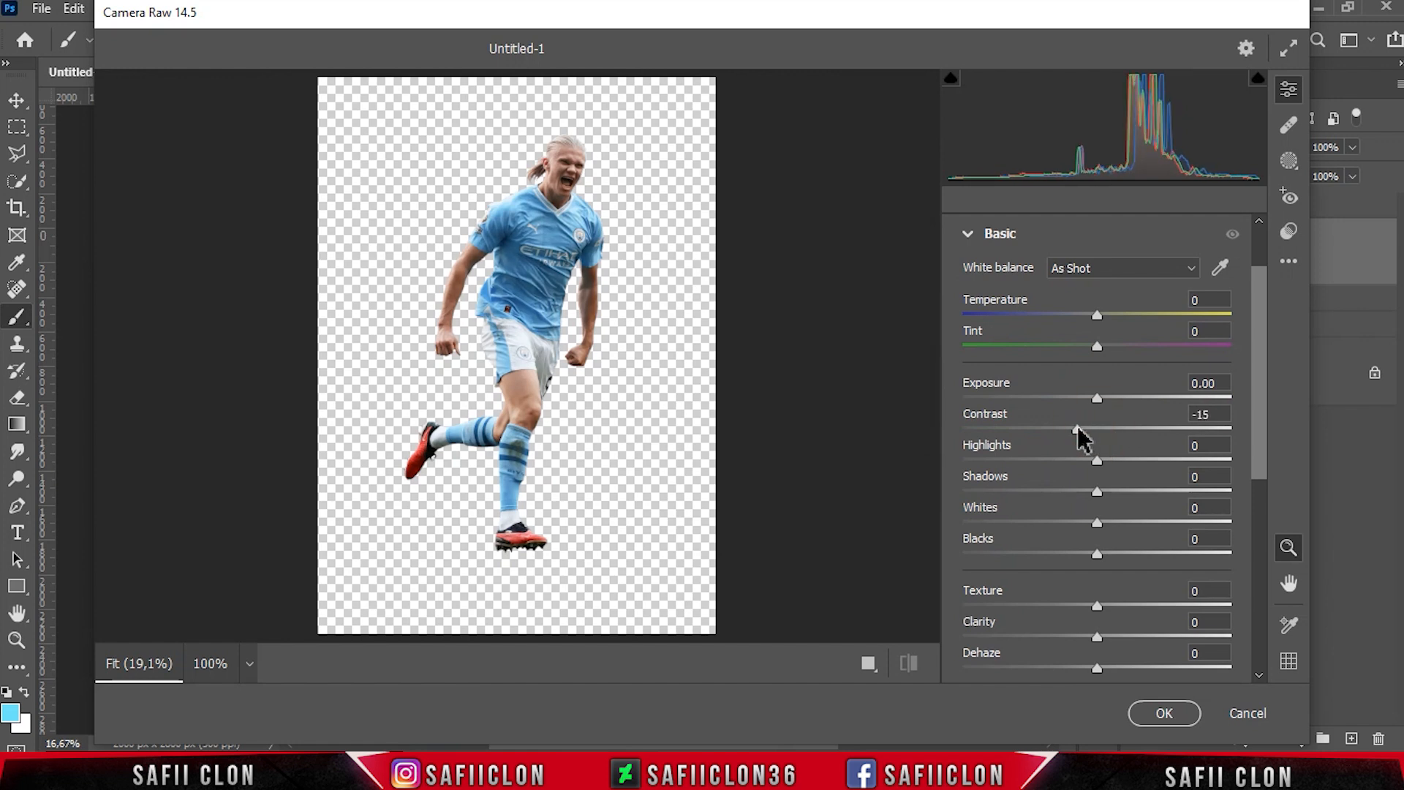
left_click_drag(1098, 495, 1145, 495)
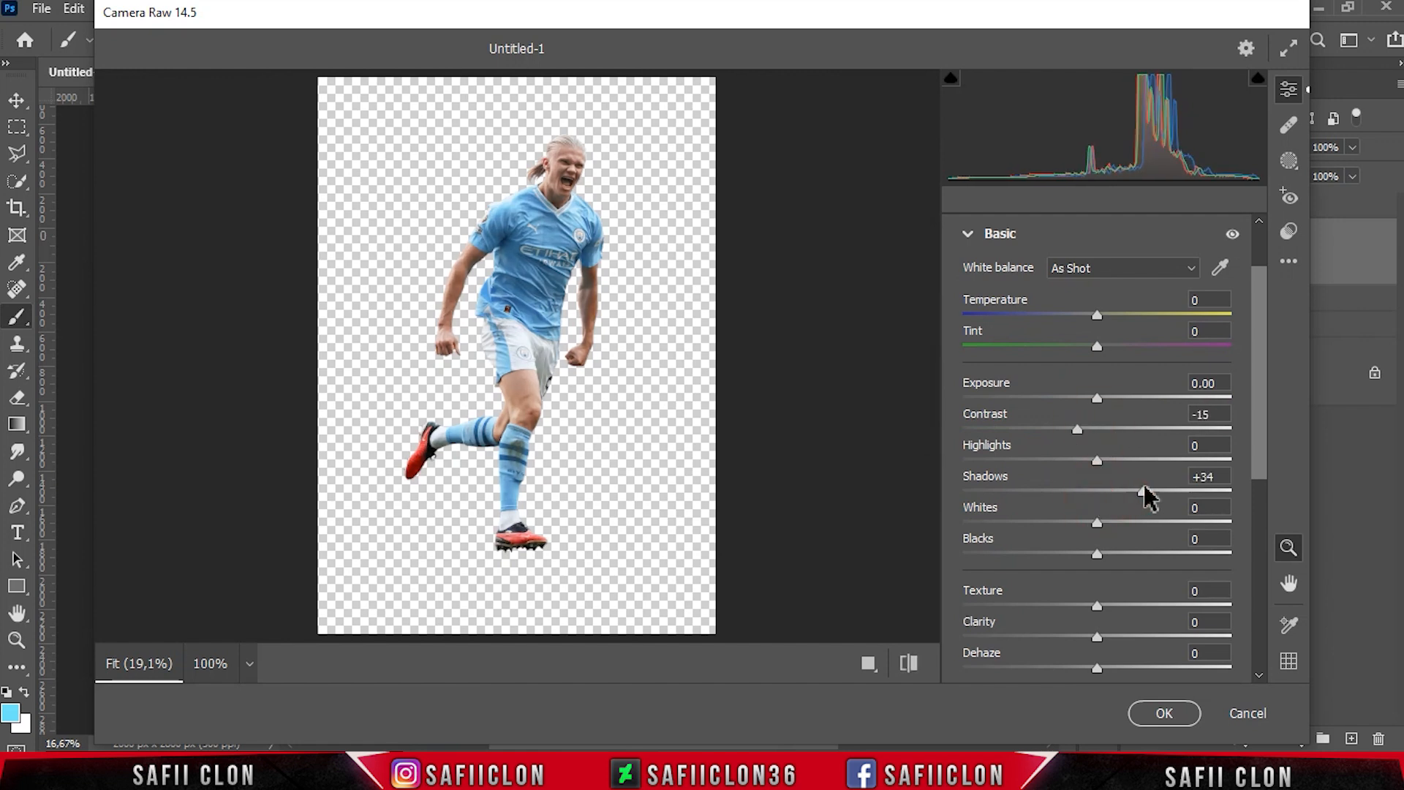
left_click(1116, 524)
left_click_drag(1097, 553, 1119, 554)
- Set the player's Texture to +47 and Clarity to +7, and apply the Camera Raw Filter
left_click_drag(1114, 607, 1144, 605)
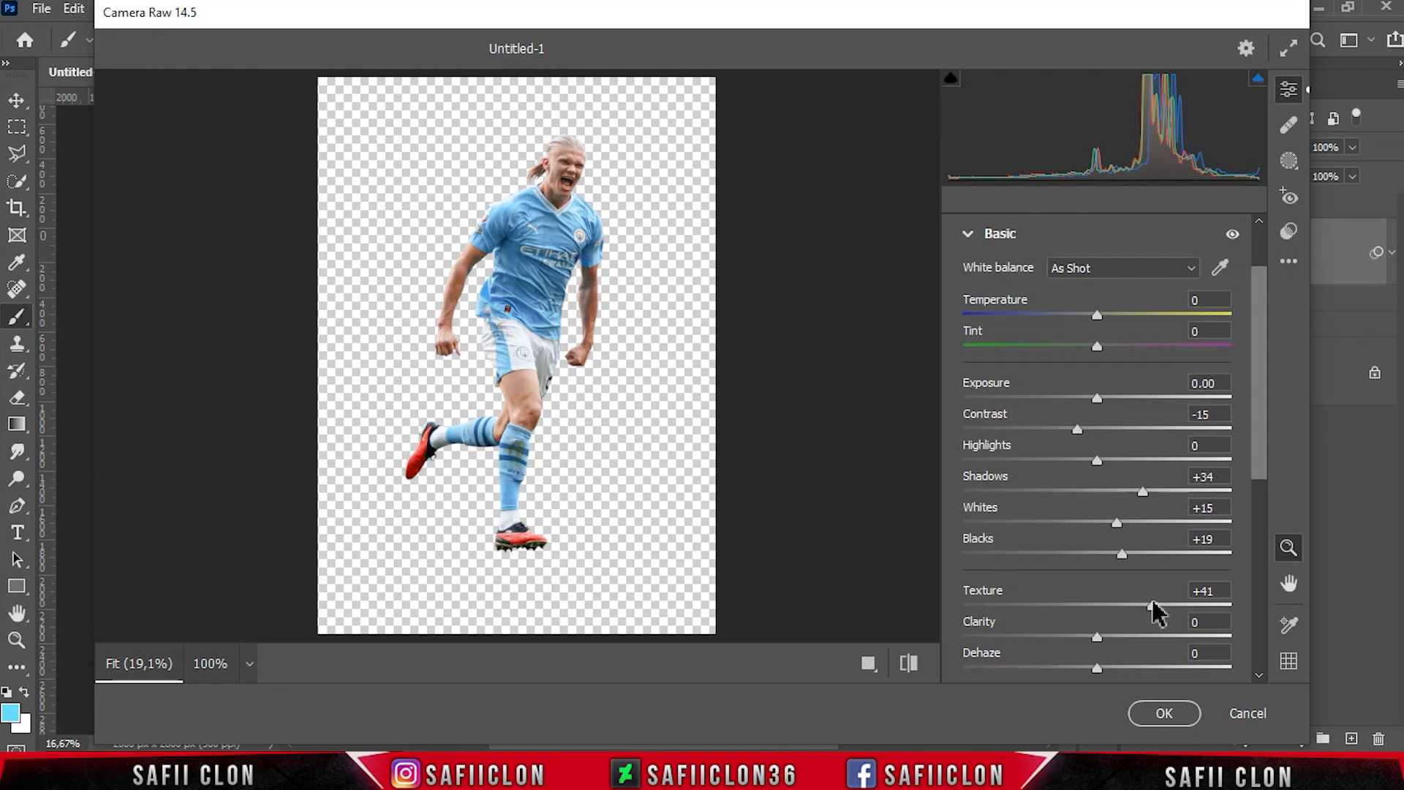
left_click_drag(1098, 636, 1108, 637)
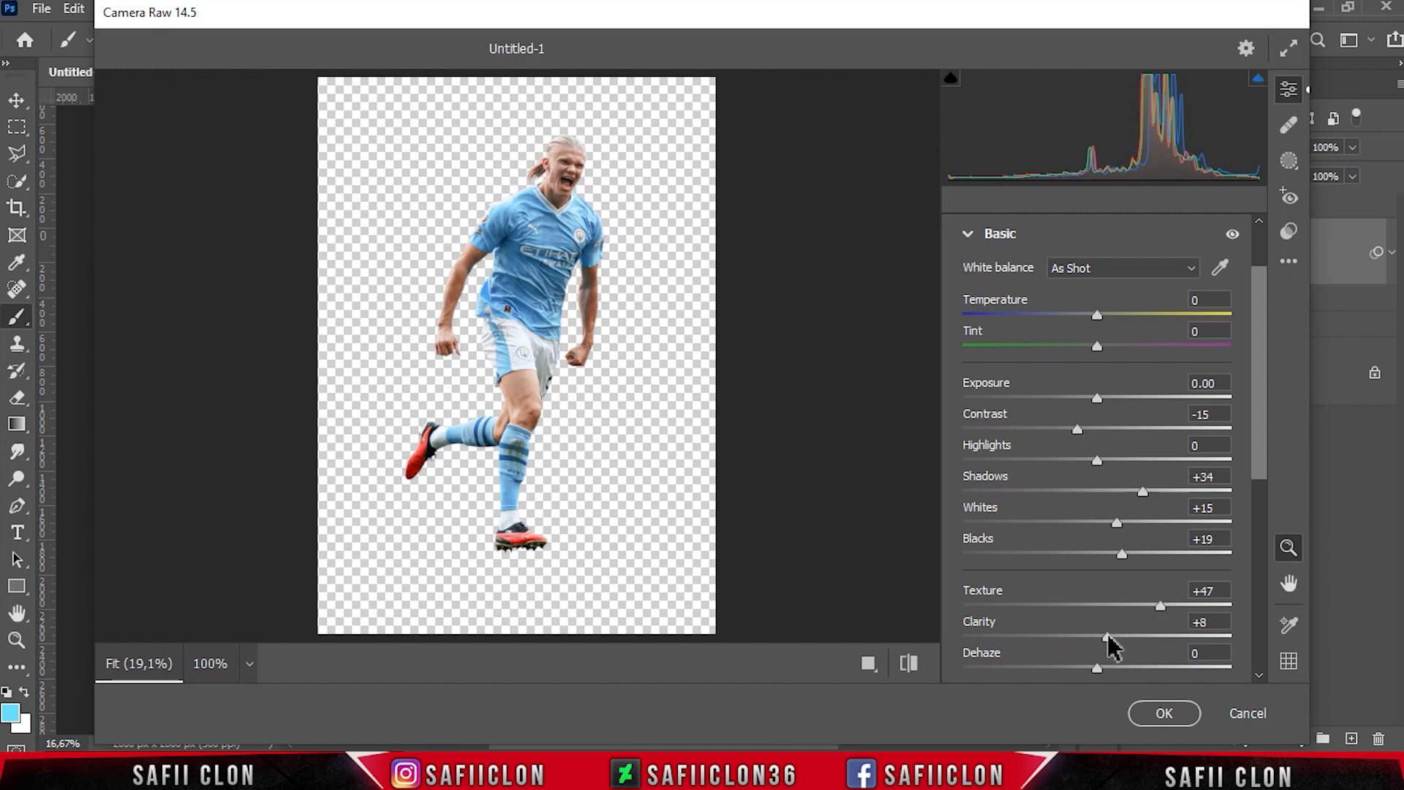
left_click_drag(1263, 398, 1254, 574)
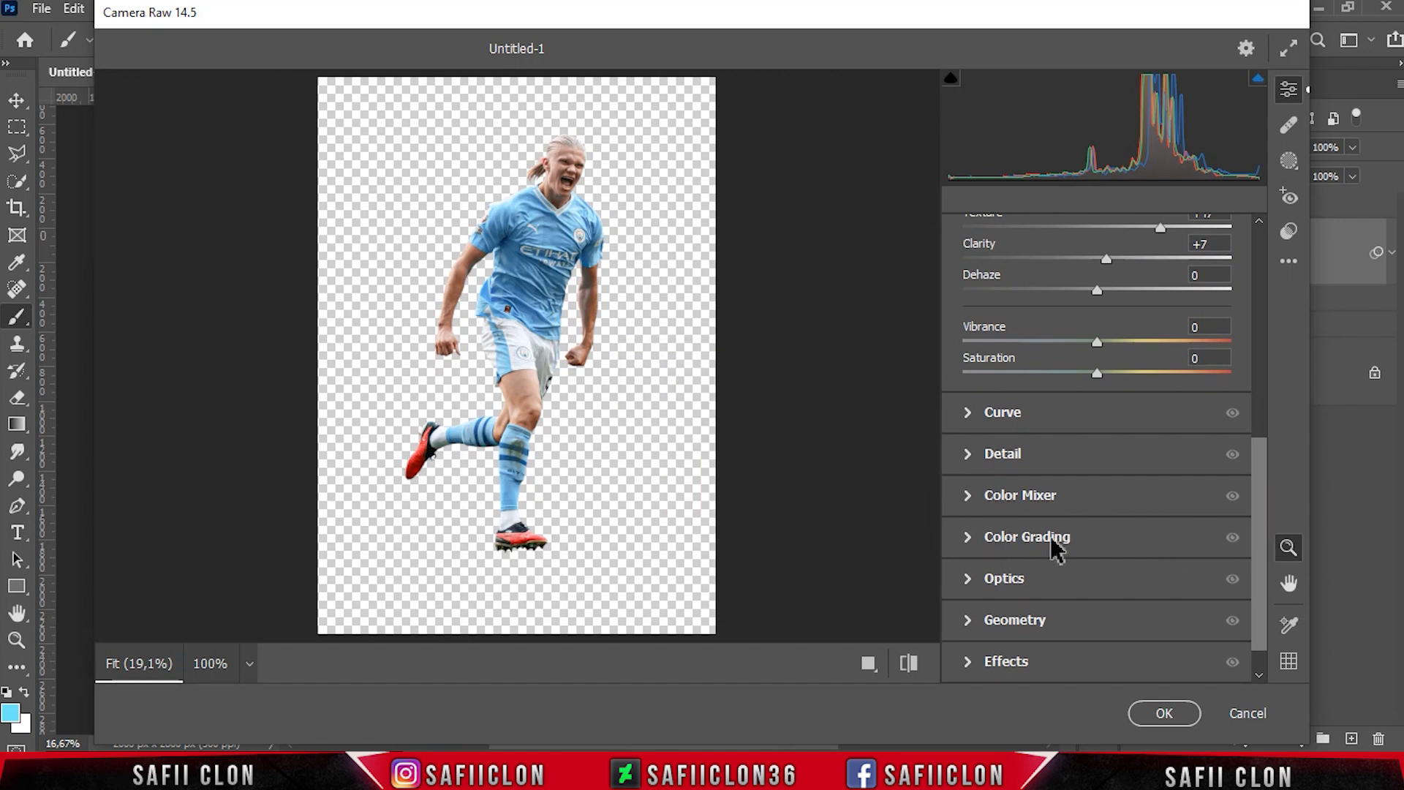
left_click_drag(1258, 555, 1265, 316)
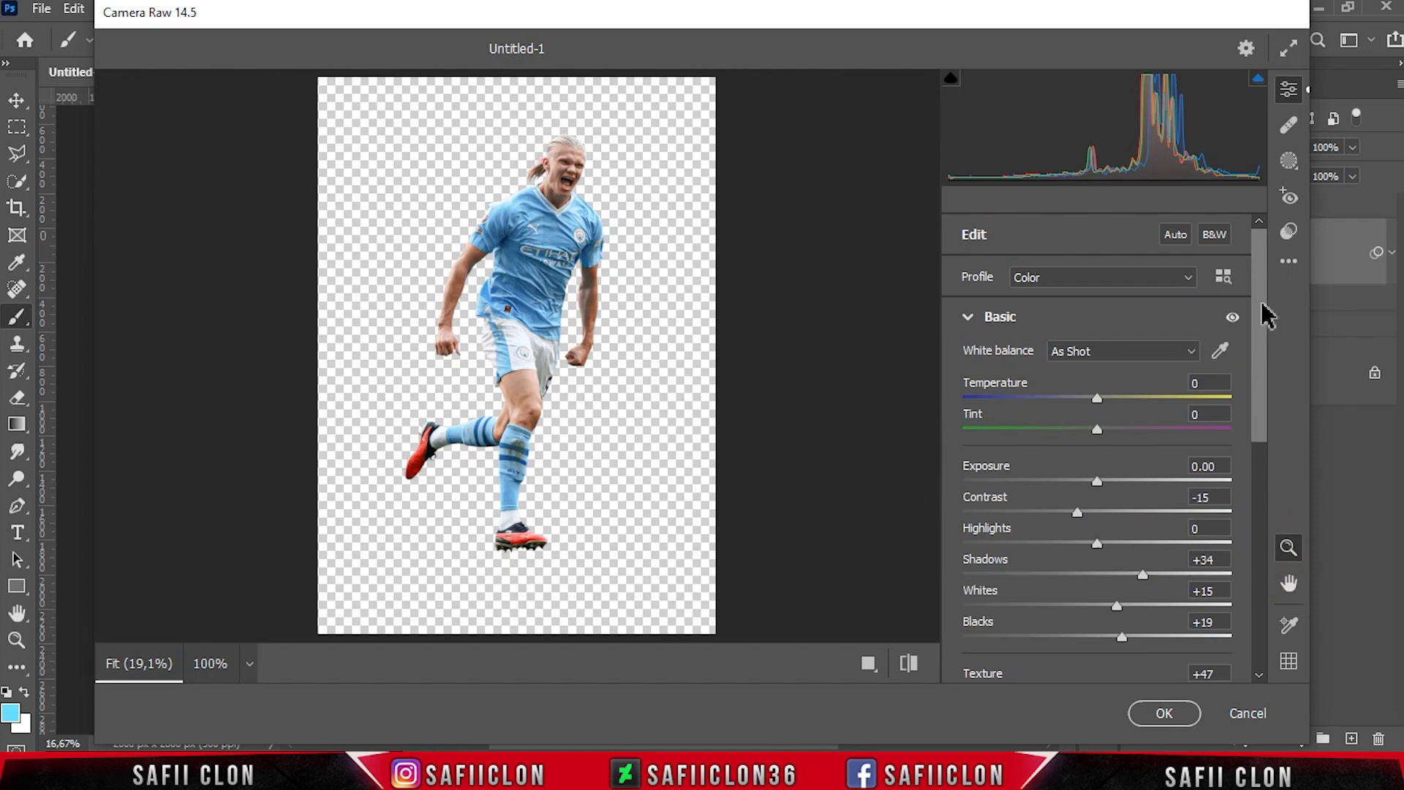
left_click(1163, 714)
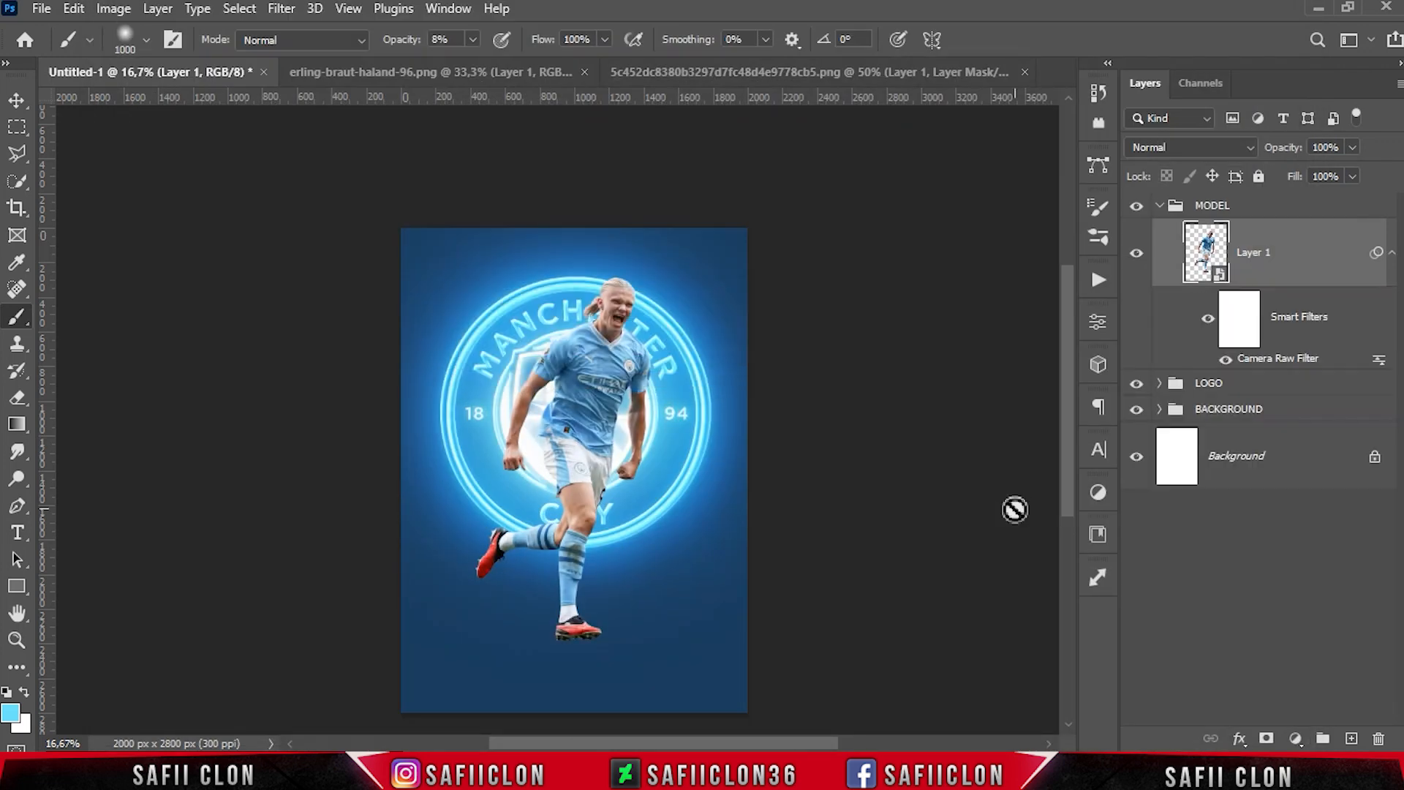
- Add a Color Balance adjustment clipped to the player layer and shift its shadows slightly toward cyan and blue
left_click(1295, 739)
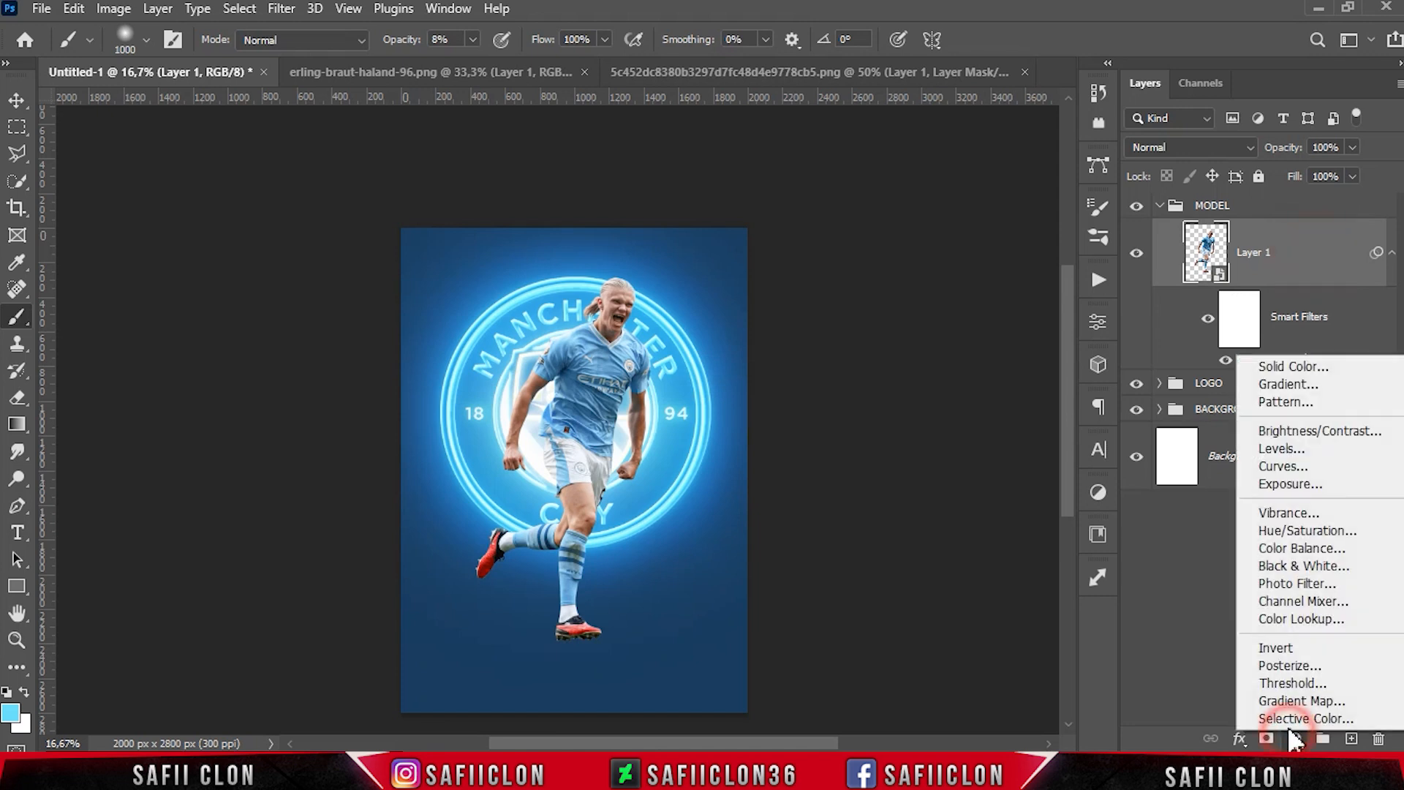
left_click(1301, 548)
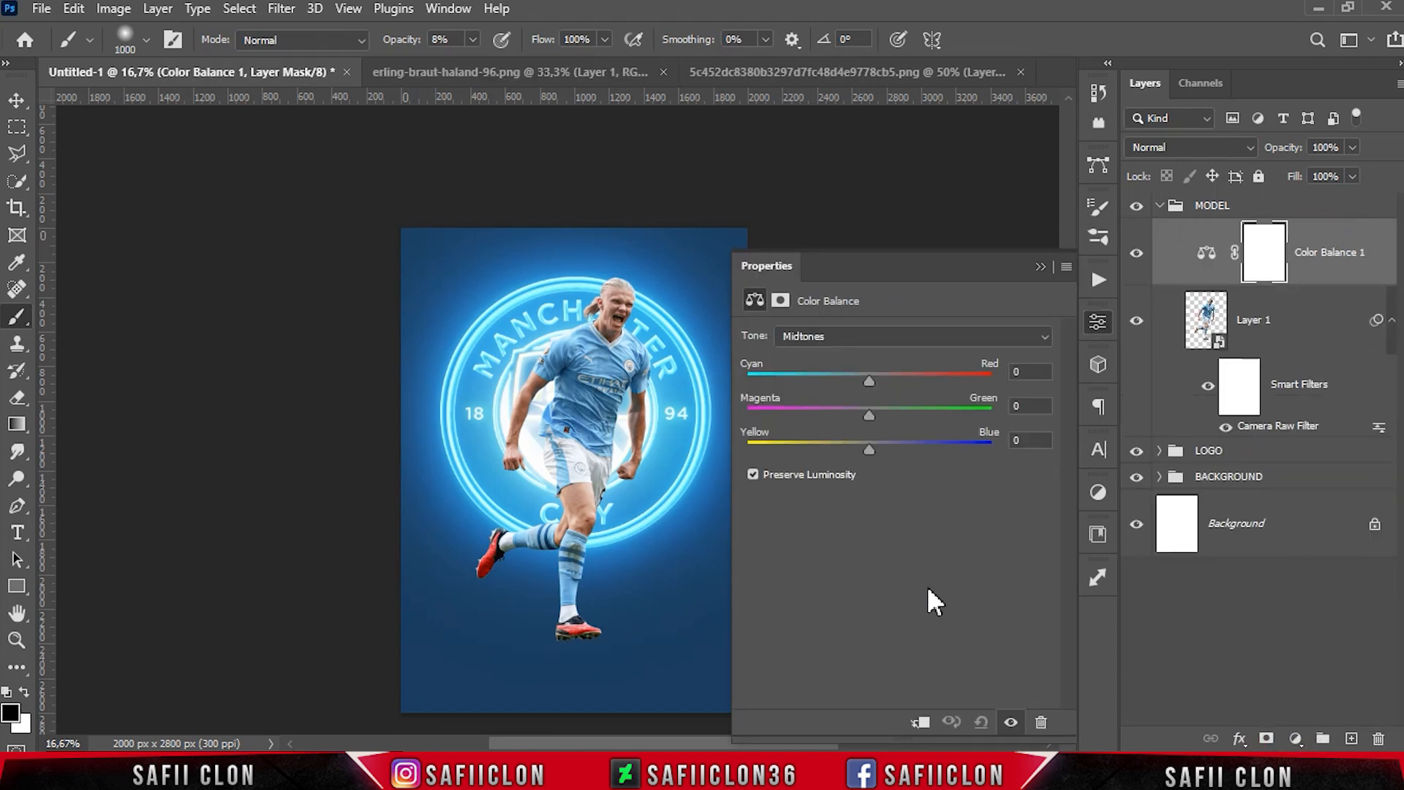
left_click(921, 724)
left_click(923, 335)
left_click(896, 353)
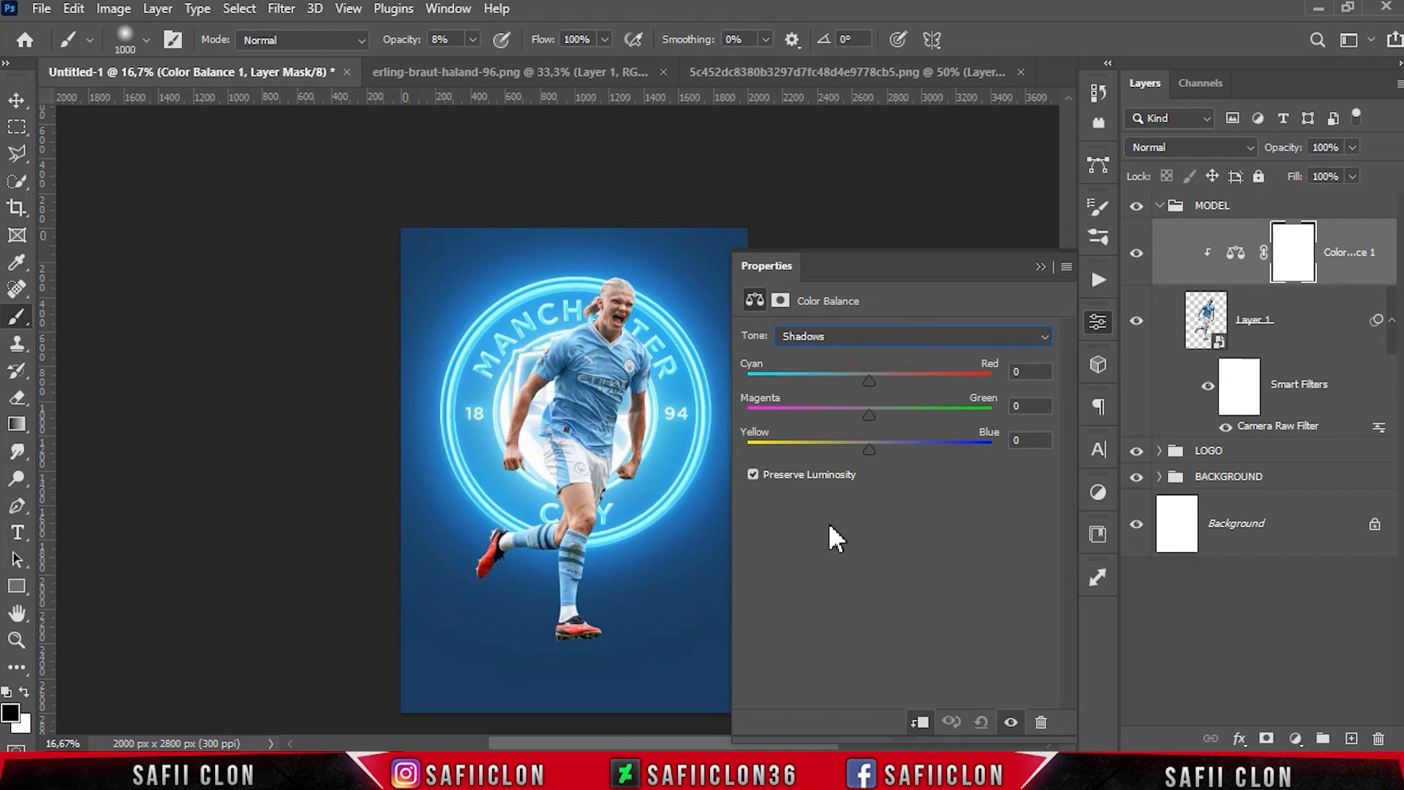
left_click_drag(867, 381, 857, 377)
left_click_drag(869, 449, 872, 448)
- Set the Color Balance midtones to Blue +3 and the highlights to Cyan -5, and compare the player with and without it
left_click(880, 336)
left_click(865, 368)
left_click_drag(869, 450, 871, 449)
left_click(887, 337)
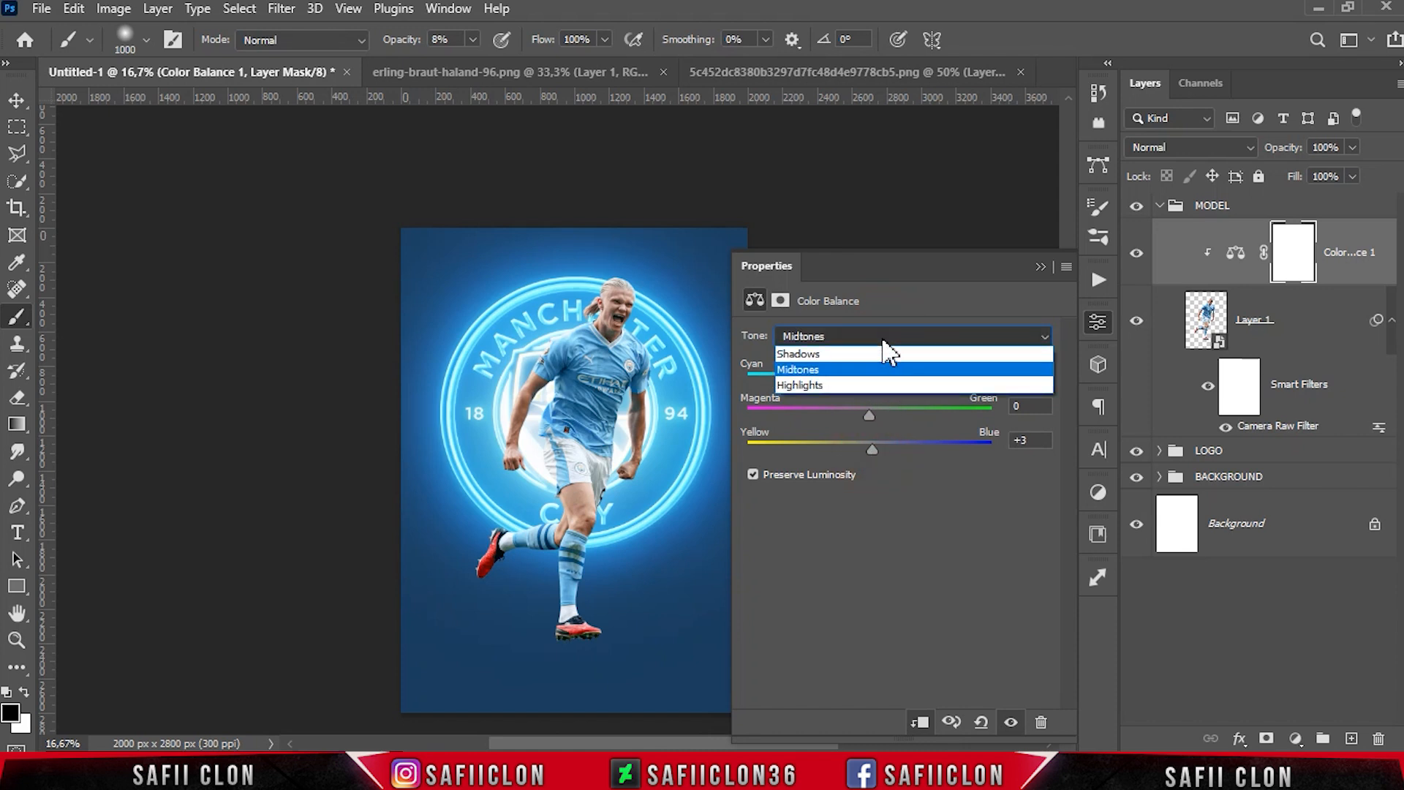
left_click(864, 385)
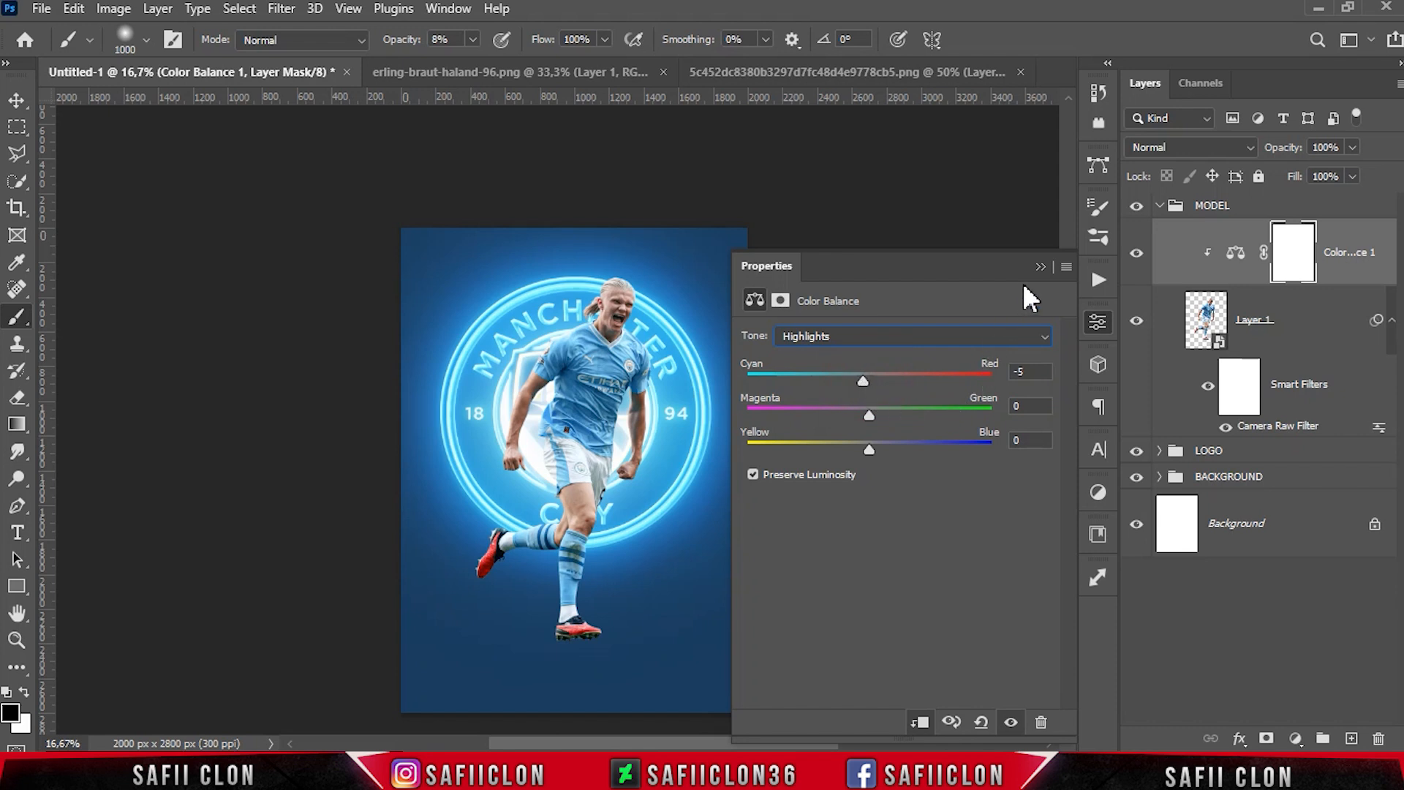
left_click(1039, 267)
left_click(1136, 254)
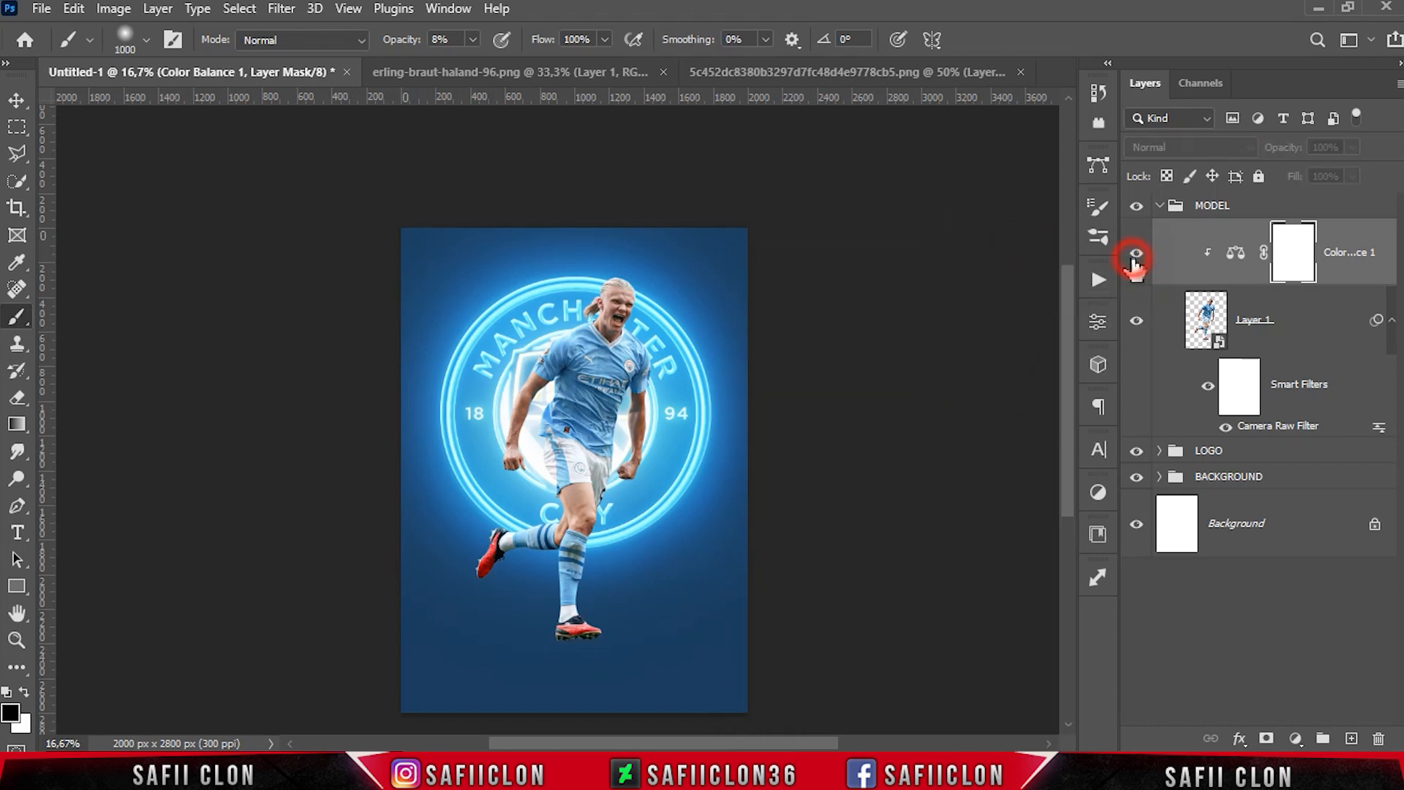
left_click(1136, 255)
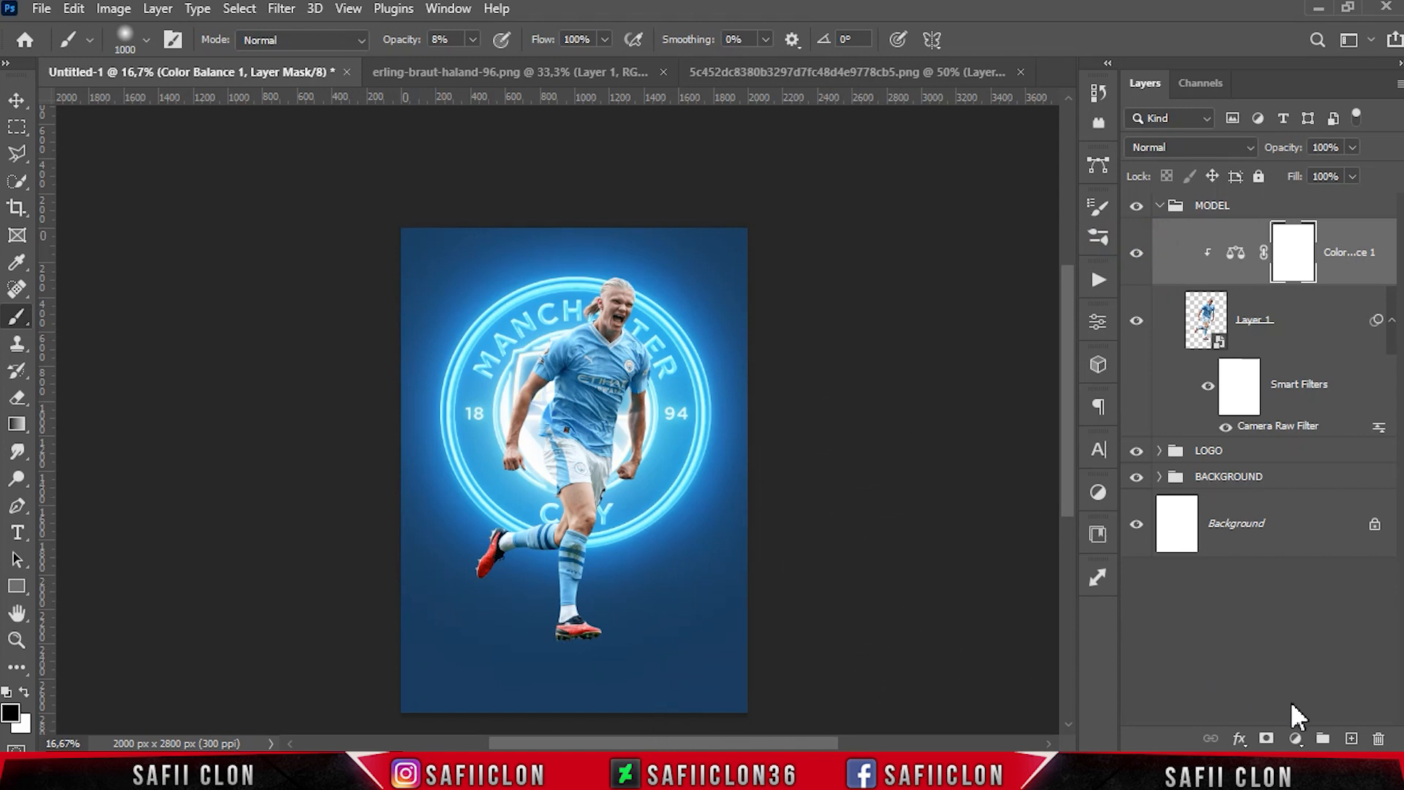
- Add a Brightness/Contrast adjustment clipped to the player layer, with Brightness 67 and slightly raised Contrast
left_click(1295, 738)
left_click(1293, 434)
left_click(920, 722)
scroll(702, 585, "right", 2)
key("ctrl+plus")
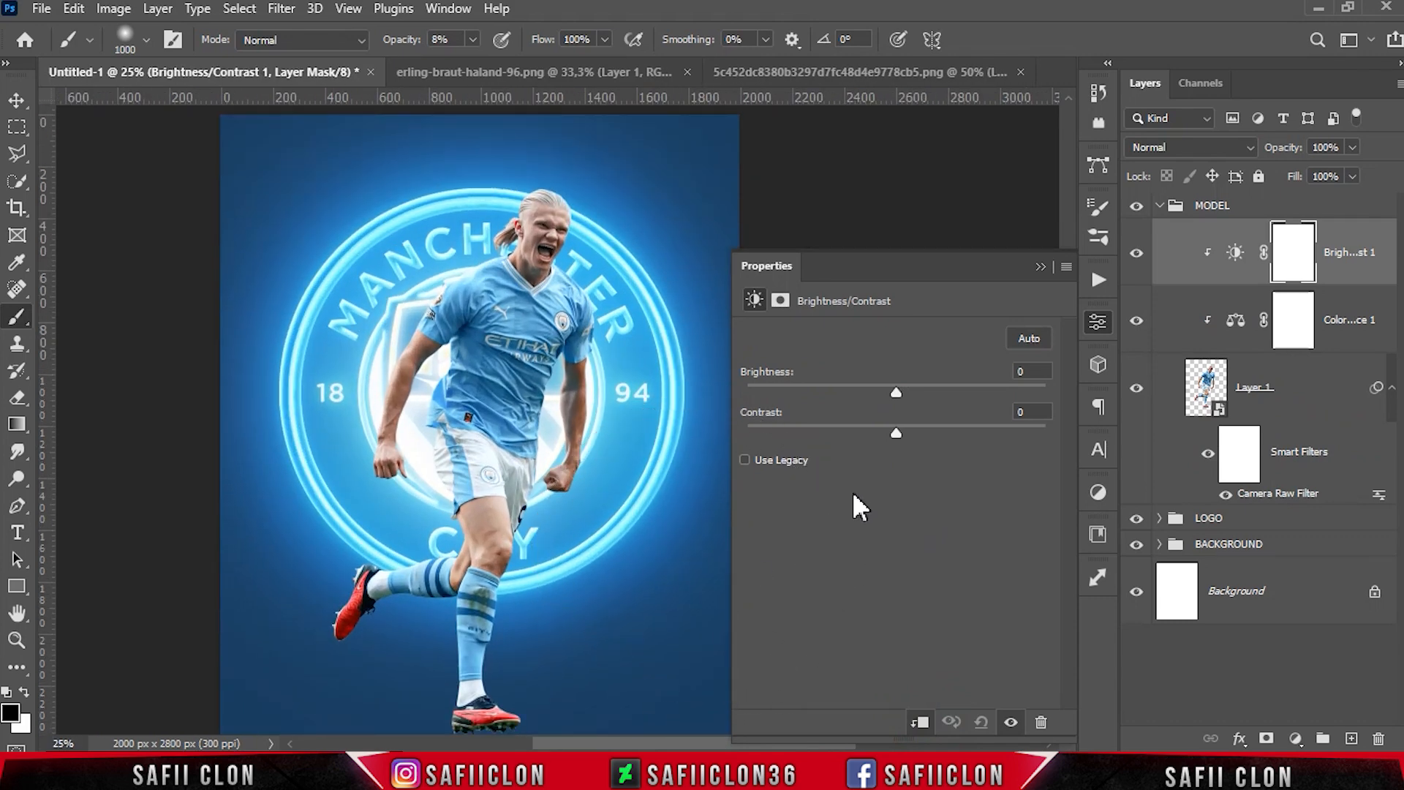
left_click_drag(900, 393, 962, 392)
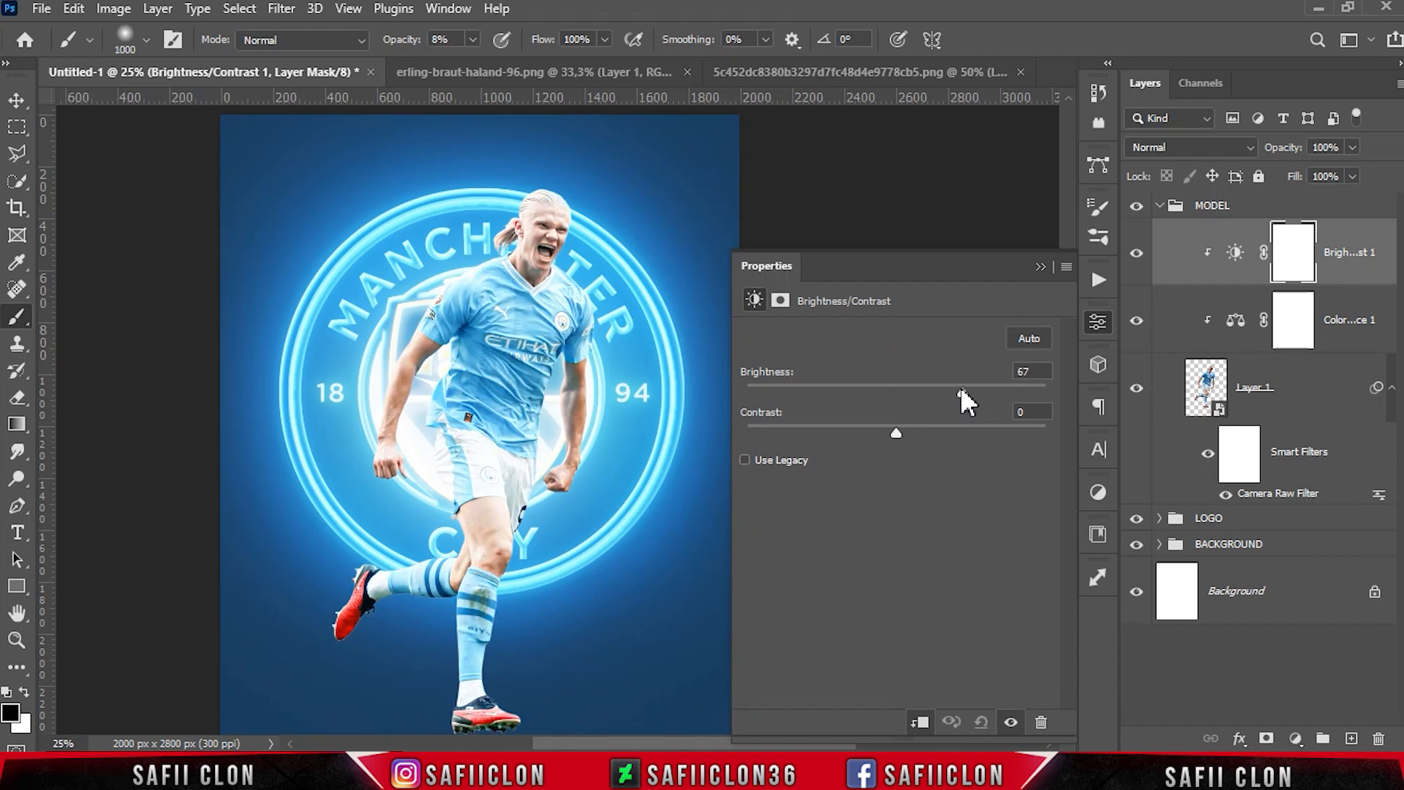
mouse_move(898, 431)
left_mouse_down()
mouse_move(842, 429)
mouse_move(925, 434)
left_mouse_up()
left_click(1040, 267)
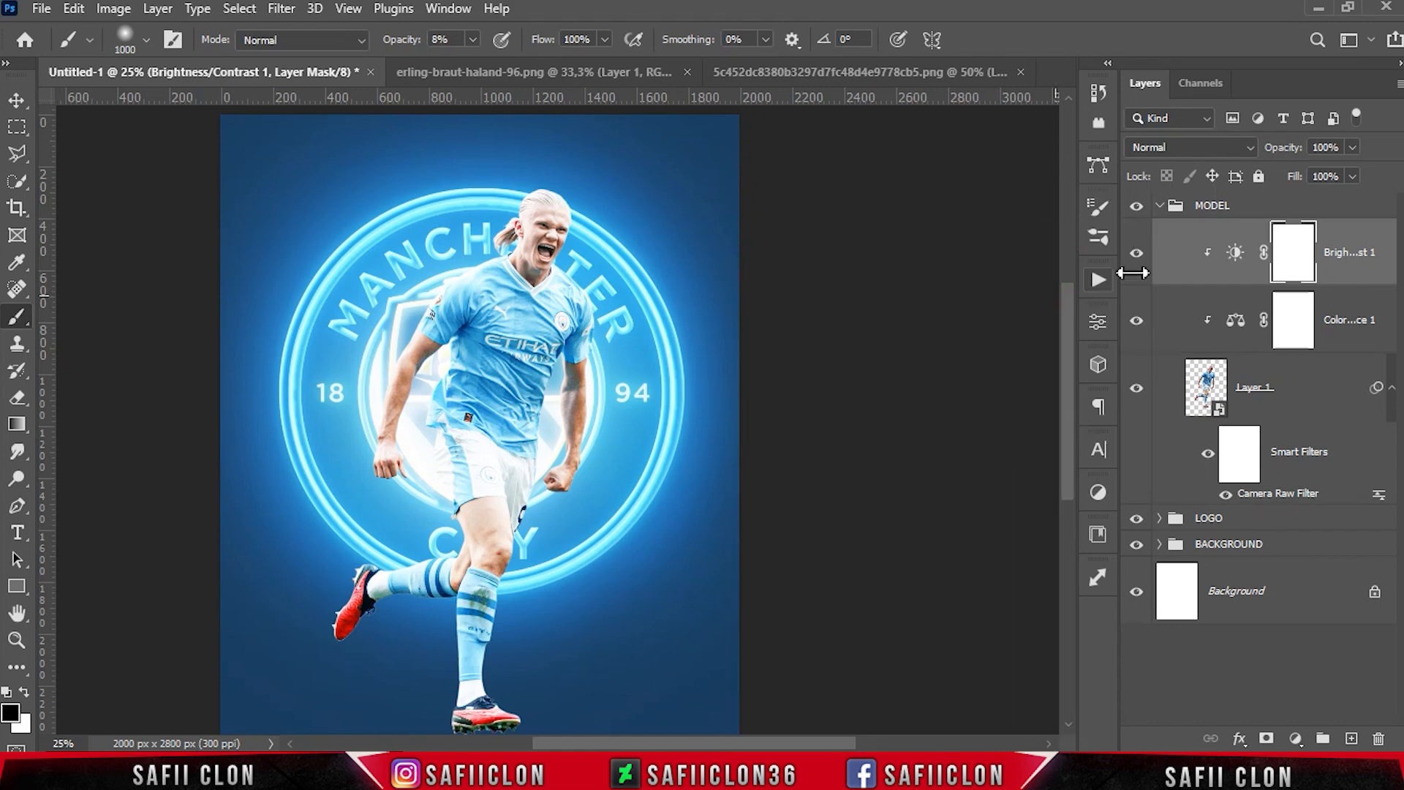
- Invert the Brightness/Contrast mask to black and set up a white Soft Round brush at 369 px and 11% opacity
left_click(1295, 251)
key("ctrl+i")
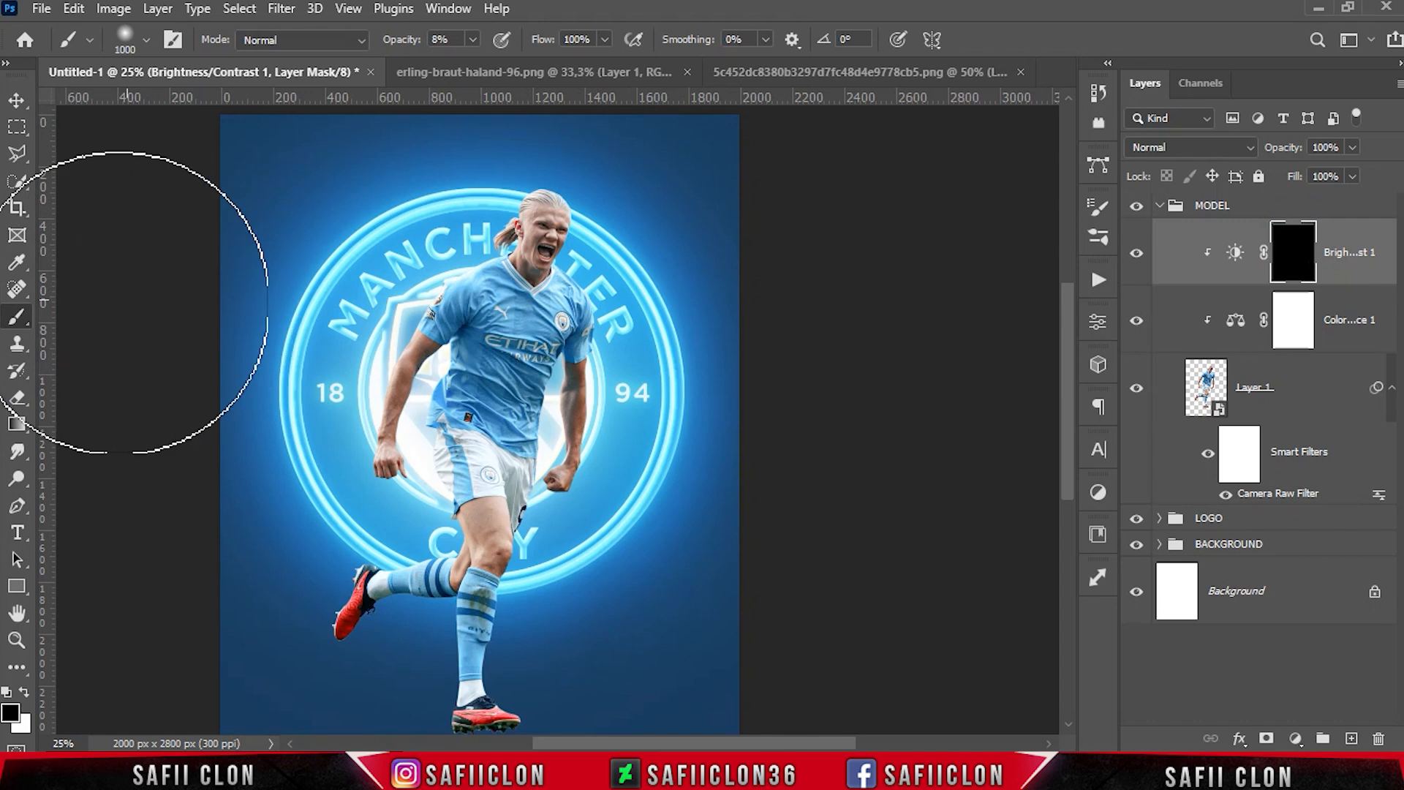
left_click(20, 317)
left_click(473, 41)
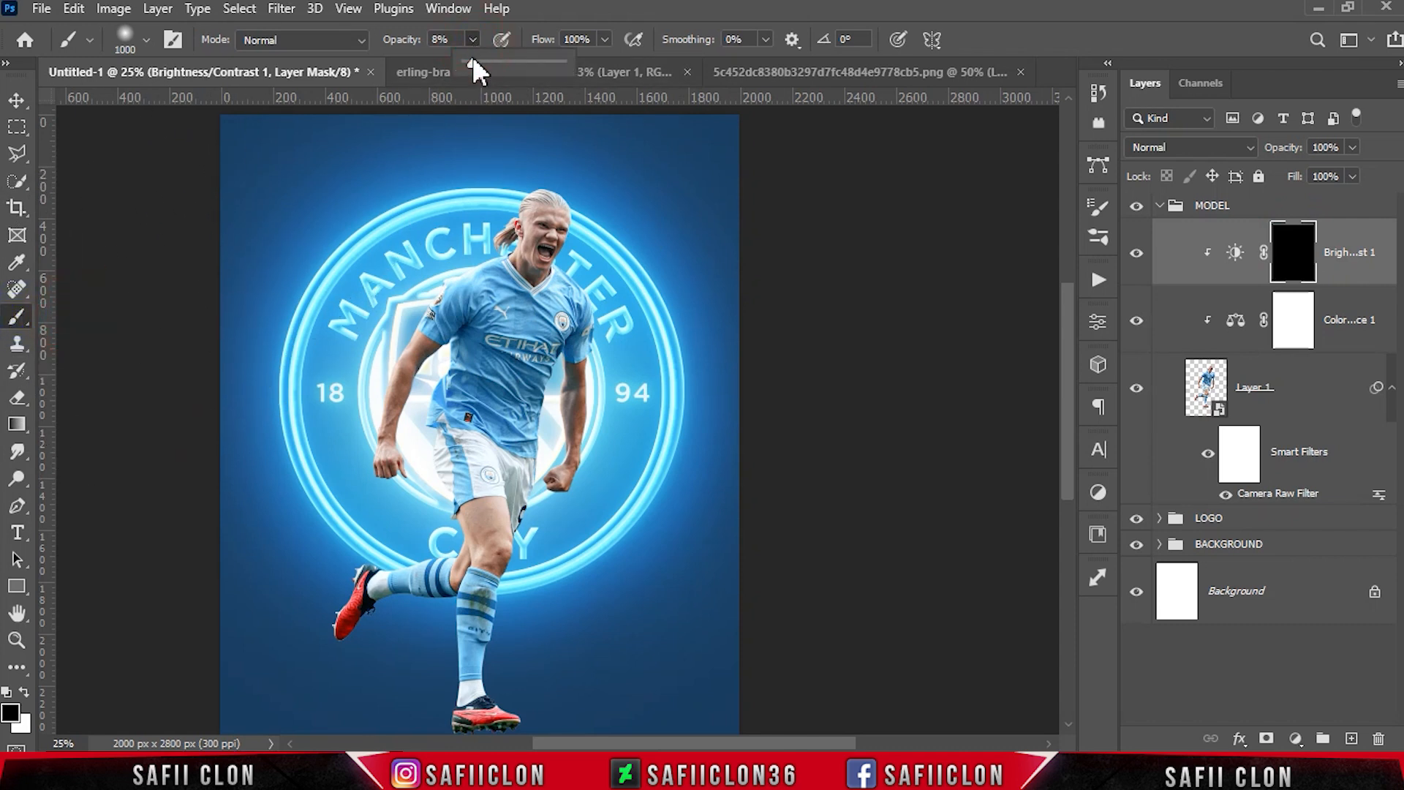
left_click(473, 42)
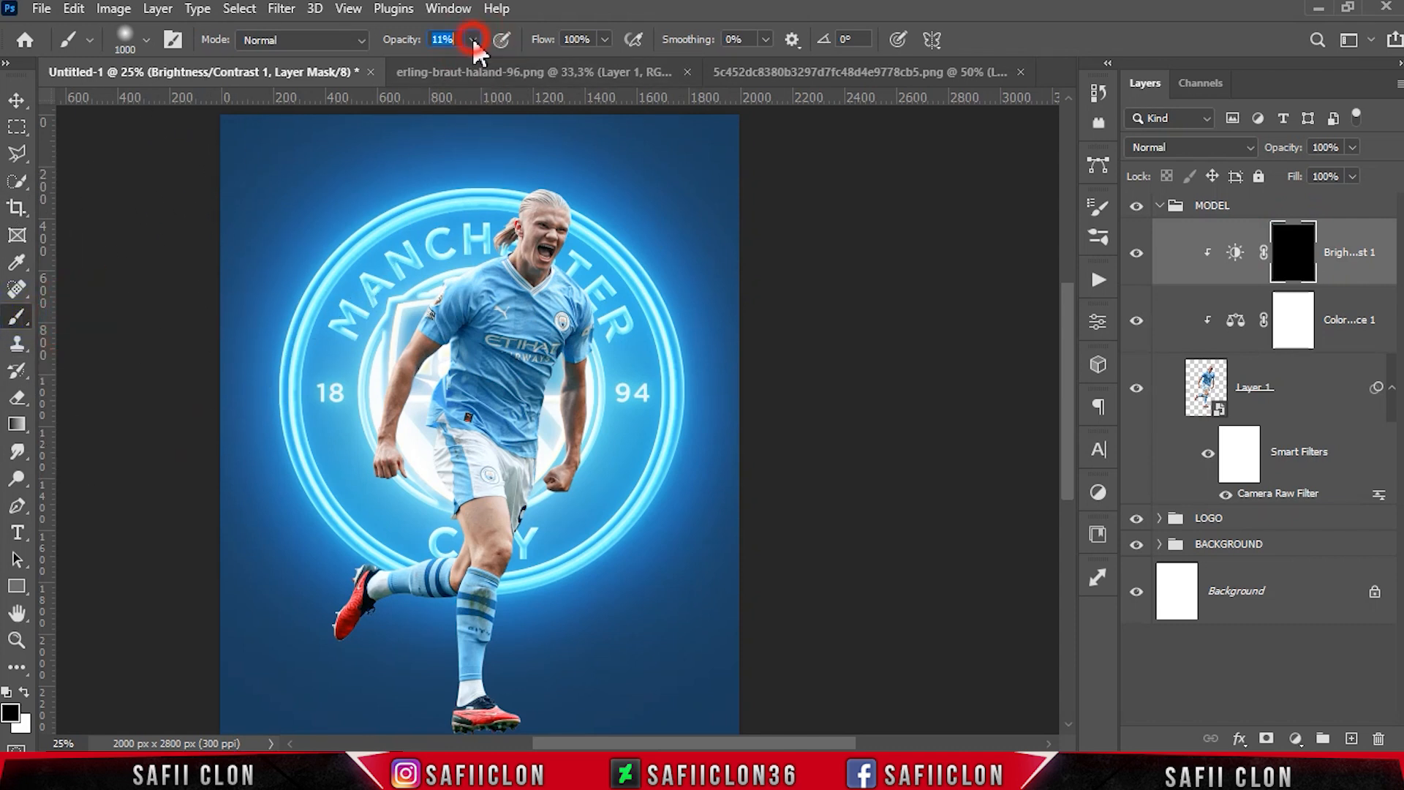
left_click(146, 41)
left_click_drag(233, 110, 218, 110)
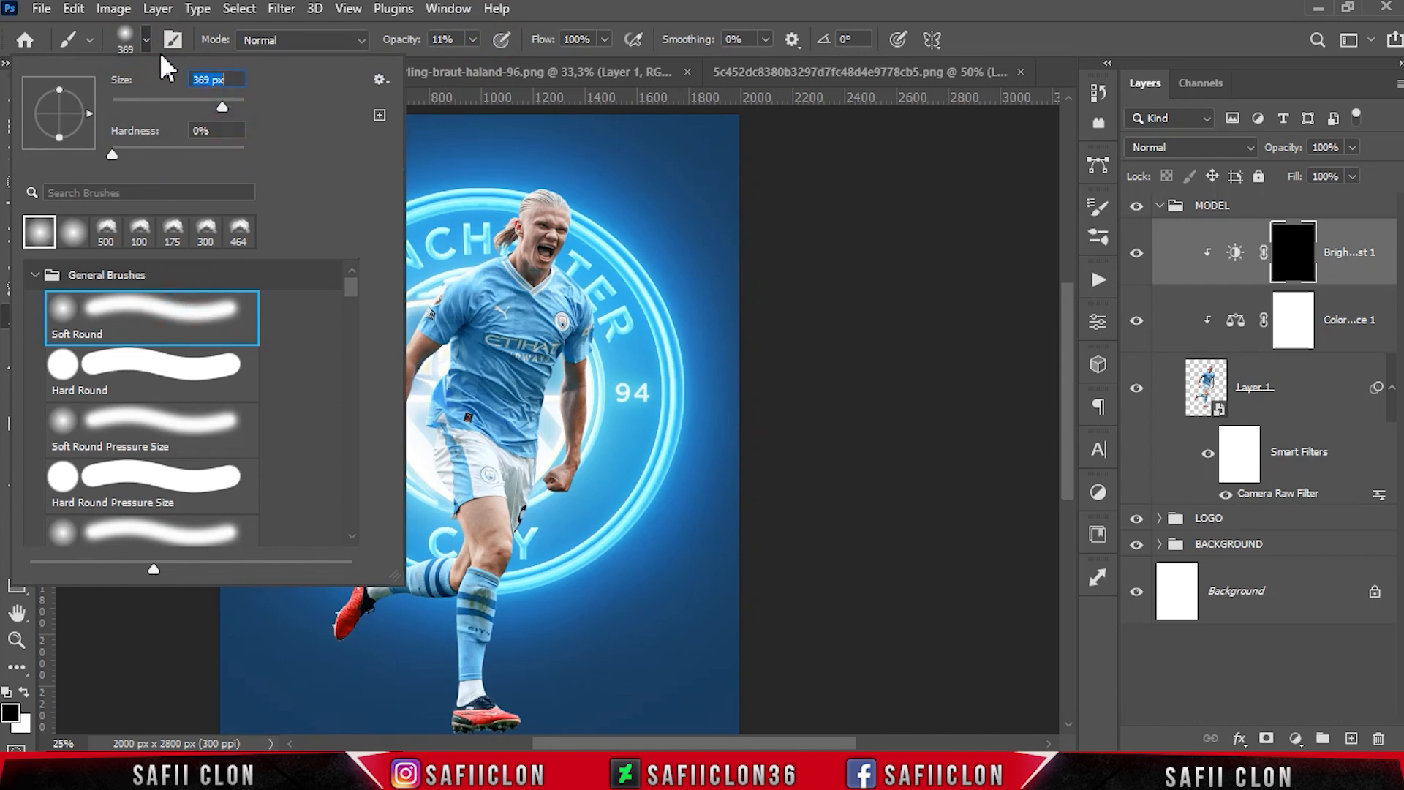
left_click(147, 41)
left_click(24, 692)
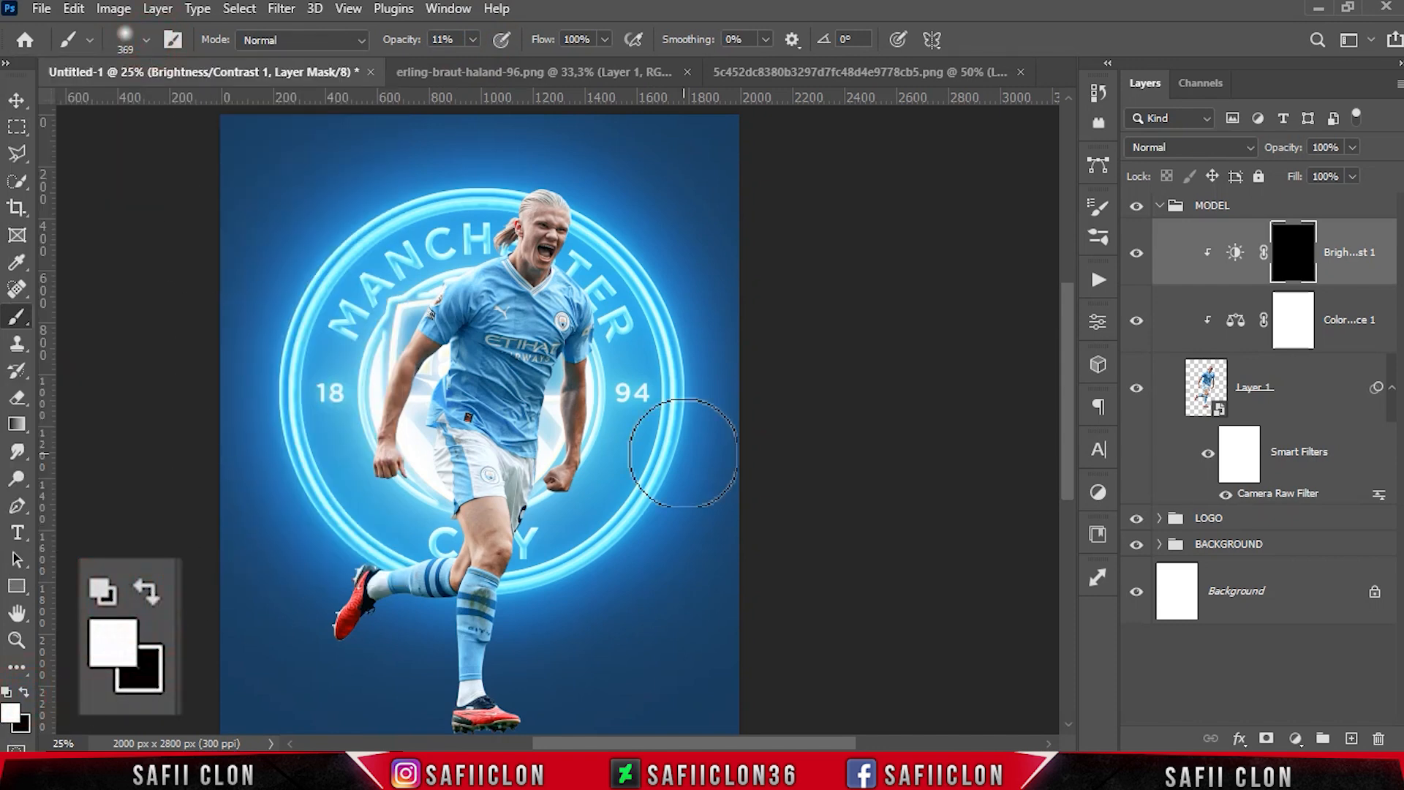
- Shrink the brush to about 80 px and paint the mask to brighten the edges of the player's left arm and shorts
key("ctrl+plus")
key("bracketleft")
key("bracketleft")
key("bracketleft")
key("bracketleft")
key("bracketleft")
key("bracketleft")
key("bracketleft")
key("bracketleft")
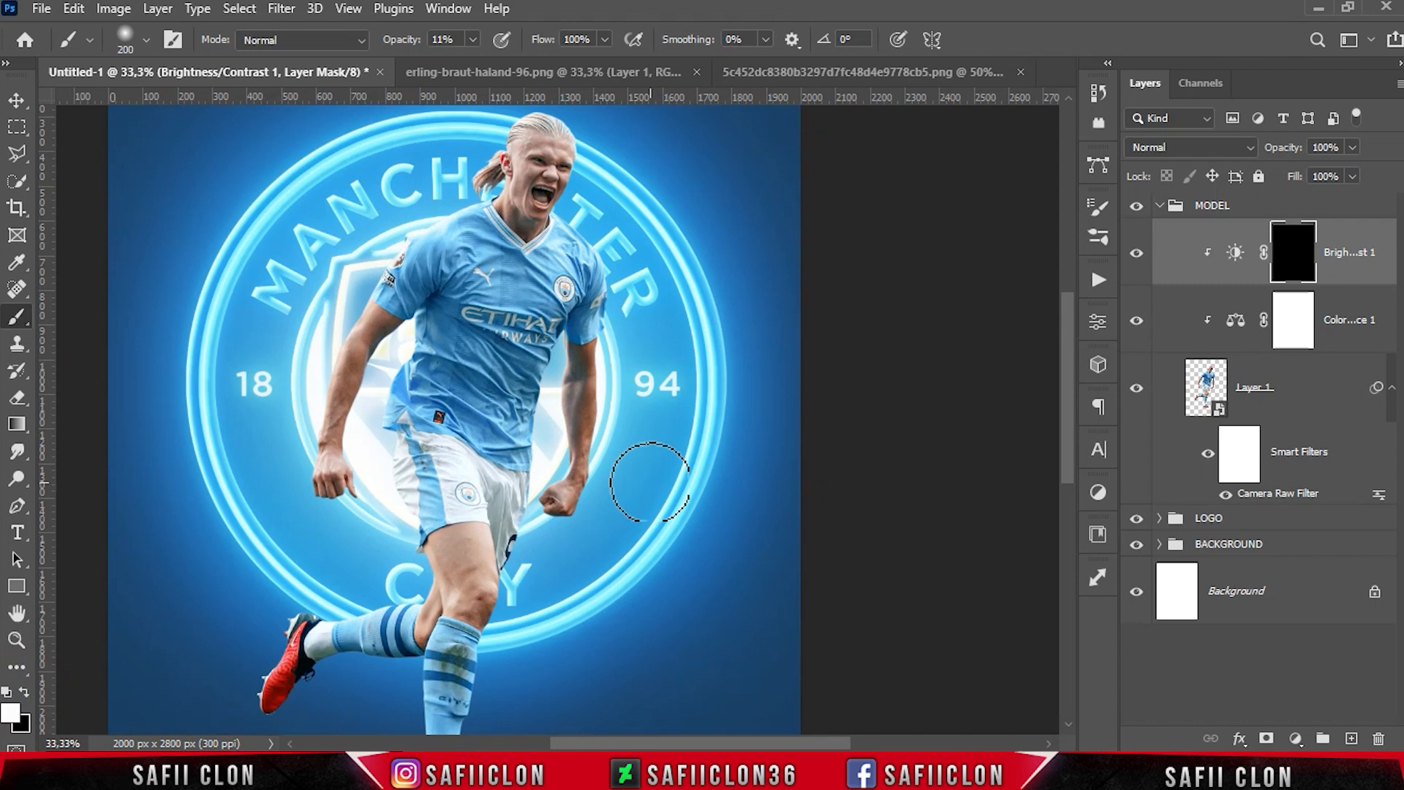
key("ctrl+plus")
key("bracketleft")
key("bracketleft")
key("bracketleft")
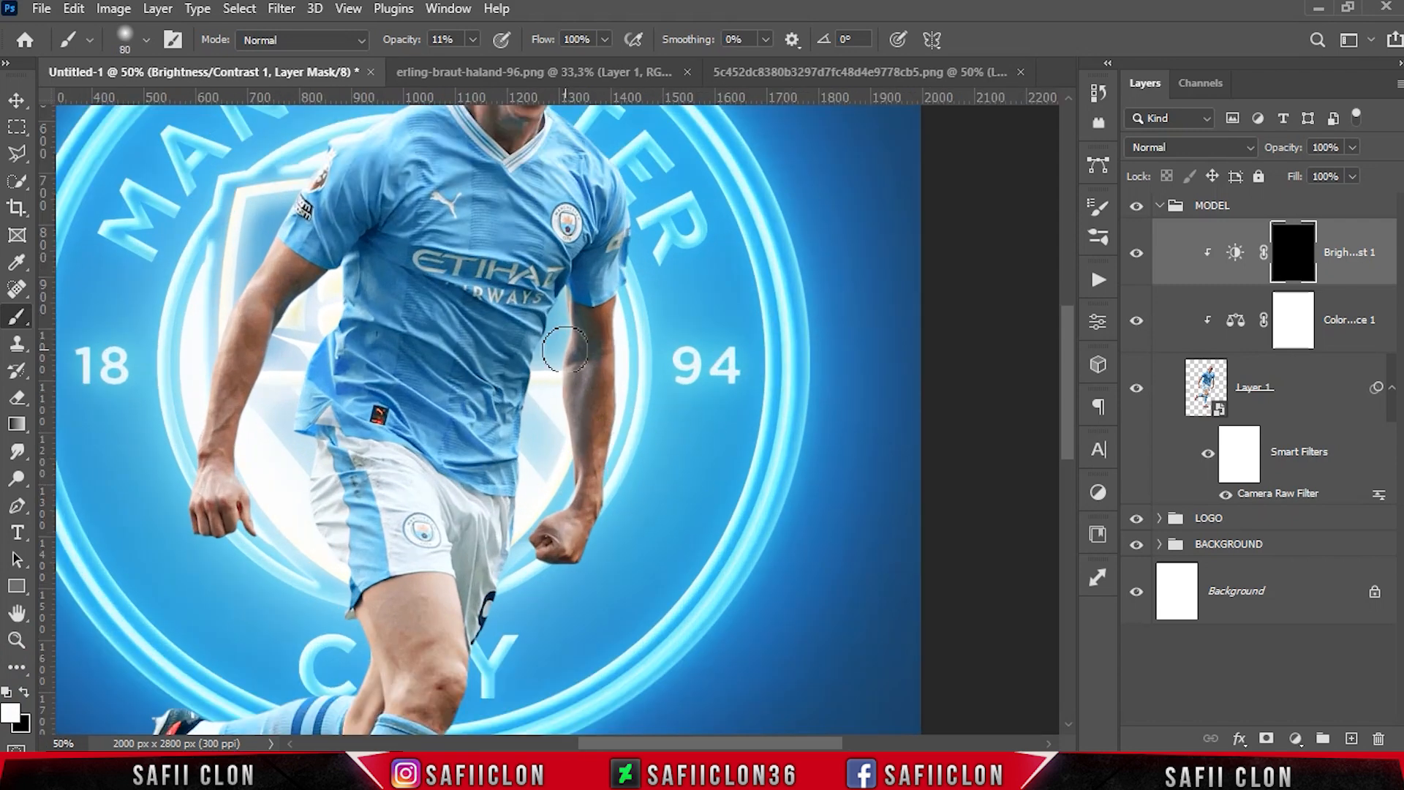
mouse_move(564, 322)
left_mouse_down()
mouse_move(571, 471)
mouse_move(558, 483)
mouse_move(567, 281)
left_mouse_up()
key("bracketright")
key("bracketright")
left_click_drag(517, 489, 519, 426)
left_click(516, 577)
- Raise the brush opacity to 19% and paint the mask over the player's left arm, shoulder and side of the face
left_click(472, 39)
left_click(475, 62)
left_click_drag(612, 502, 616, 421)
scroll(626, 336, "up", 3)
key("bracketright")
key("bracketright")
left_click_drag(600, 250, 642, 305)
scroll(596, 241, "up", 2)
left_click_drag(561, 329, 575, 284)
mouse_move(575, 315)
left_mouse_down()
mouse_move(571, 261)
mouse_move(548, 355)
left_mouse_up()
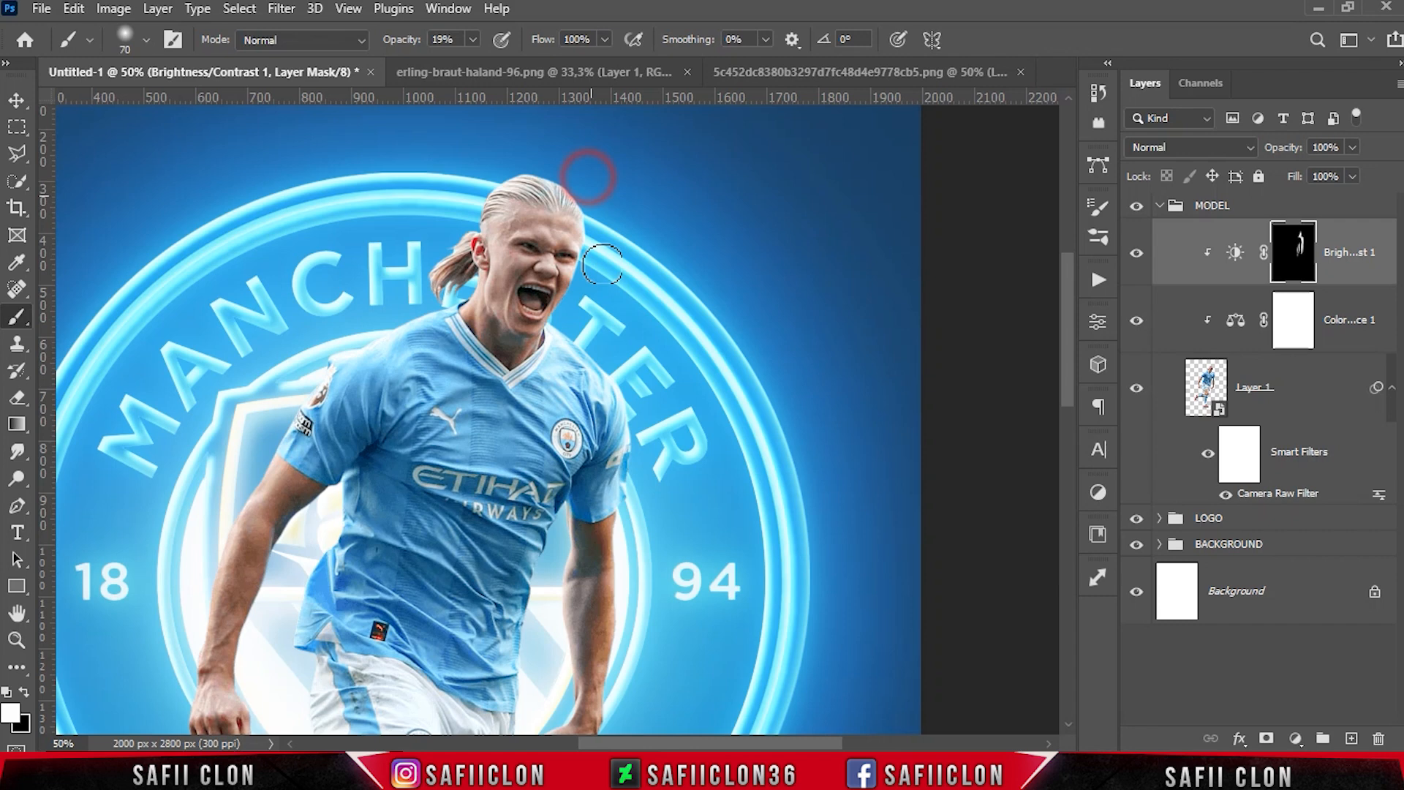
key("bracketleft")
key("bracketleft")
- Paint the mask to brighten the player's ponytail side, right shoulder, right arm and adjoining shirt edge
left_click_drag(476, 277, 329, 362)
scroll(329, 362, "down", 2)
key("bracketright")
key("bracketright")
key("bracketright")
mouse_move(329, 205)
left_mouse_down()
mouse_move(207, 410)
mouse_move(219, 556)
left_mouse_up()
key("bracketleft")
key("bracketleft")
mouse_move(257, 497)
left_mouse_down()
mouse_move(262, 421)
mouse_move(303, 341)
left_mouse_up()
left_click_drag(329, 380, 307, 527)
- Brighten the edges of the player's shorts, raised leg and standing leg on the Brightness/Contrast mask
key("bracketright")
scroll(307, 526, "down", 2)
mouse_move(313, 464)
left_mouse_down()
mouse_move(308, 379)
mouse_move(344, 510)
left_mouse_up()
left_click_drag(290, 600, 232, 589)
scroll(231, 589, "down", 1)
left_click_drag(344, 515, 241, 528)
left_click_drag(188, 533, 165, 557)
mouse_move(292, 626)
left_mouse_down()
mouse_move(317, 631)
mouse_move(206, 617)
left_mouse_up()
key("bracketleft")
key("bracketleft")
scroll(446, 643, "down", 3)
left_click_drag(405, 479, 434, 368)
scroll(434, 368, "up", 3)
left_click_drag(454, 527, 483, 431)
left_click_drag(470, 460, 486, 369)
- Touch up the highlights on the player's body and shoulder, and compare the figure with and without the Brightness/Contrast adjustment
scroll(486, 369, "up", 3)
key("bracketright")
key("bracketright")
left_click_drag(527, 414, 483, 548)
mouse_move(520, 501)
left_mouse_down()
mouse_move(547, 516)
mouse_move(533, 479)
left_mouse_up()
mouse_move(611, 339)
left_mouse_down()
mouse_move(602, 365)
mouse_move(639, 377)
left_mouse_up()
scroll(607, 366, "up", 3)
key("bracketleft")
key("bracketleft")
key("bracketleft")
key("ctrl+minus")
key("ctrl+minus")
key("bracketright")
key("bracketright")
key("bracketright")
key("bracketright")
key("bracketright")
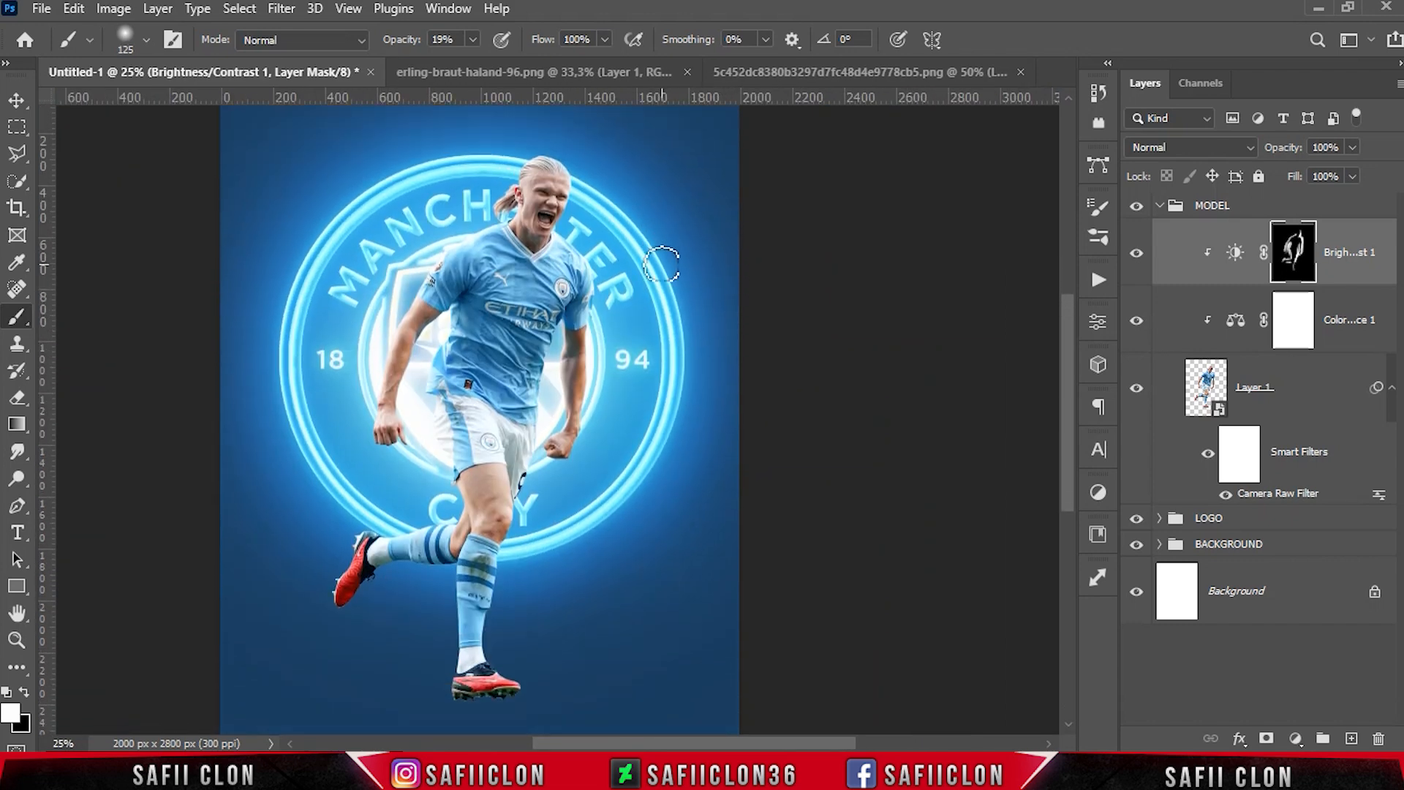
left_click(1138, 254)
left_click(1138, 254)
left_click(1138, 253)
left_click(1138, 254)
- Add an Inner Glow layer style to the player layer and set its blend mode to Hard Light
left_click(1310, 397)
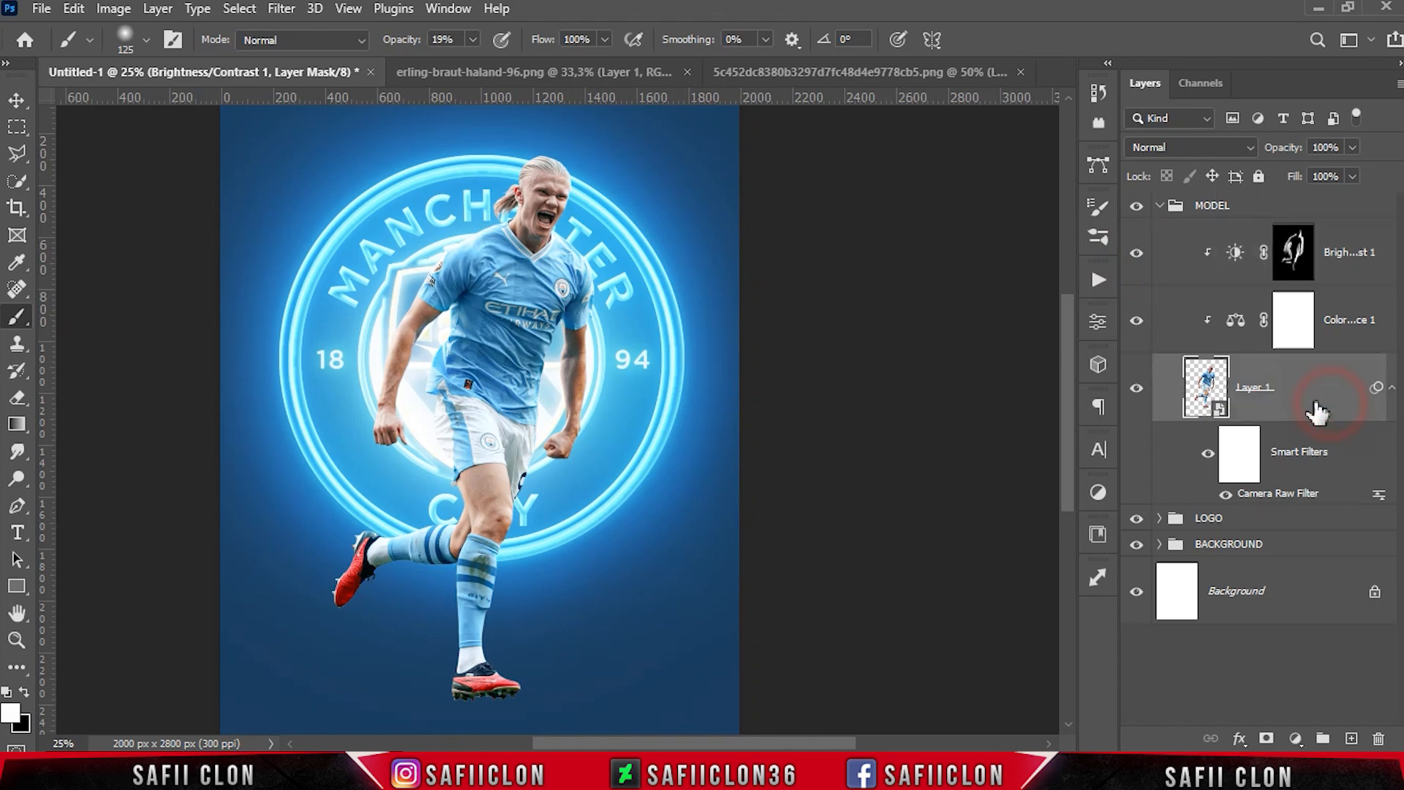
right_click(1310, 387)
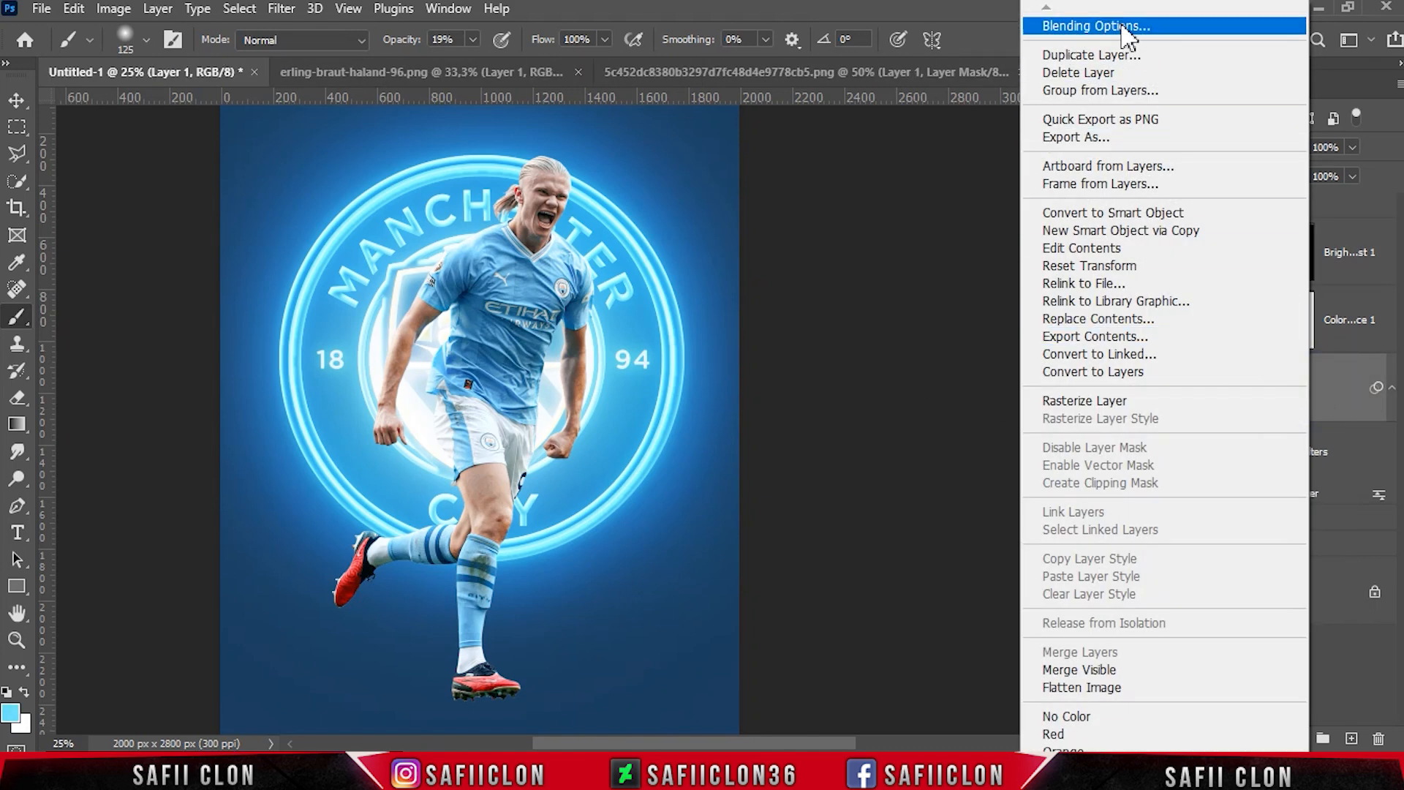
left_click(1122, 27)
left_click_drag(858, 191, 917, 156)
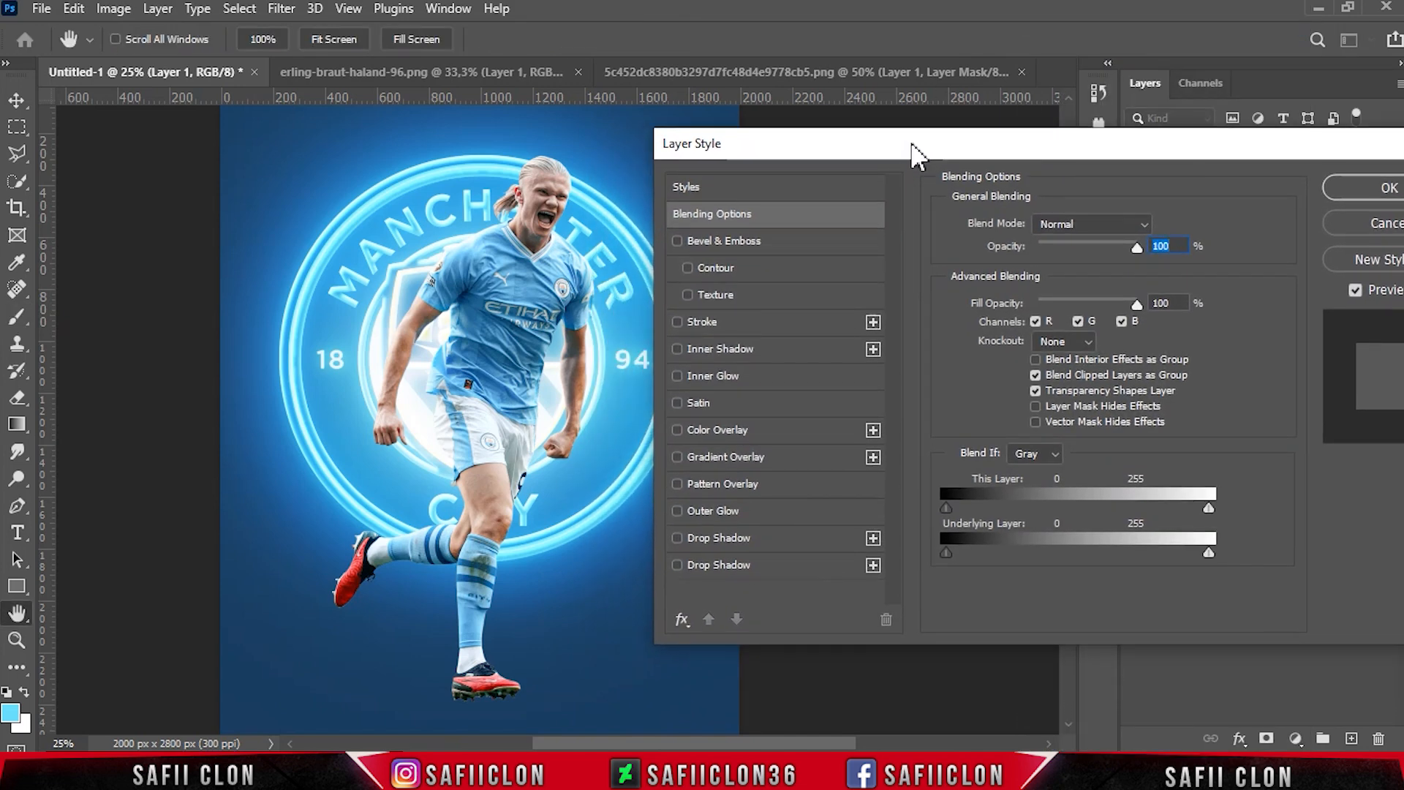
left_click(758, 375)
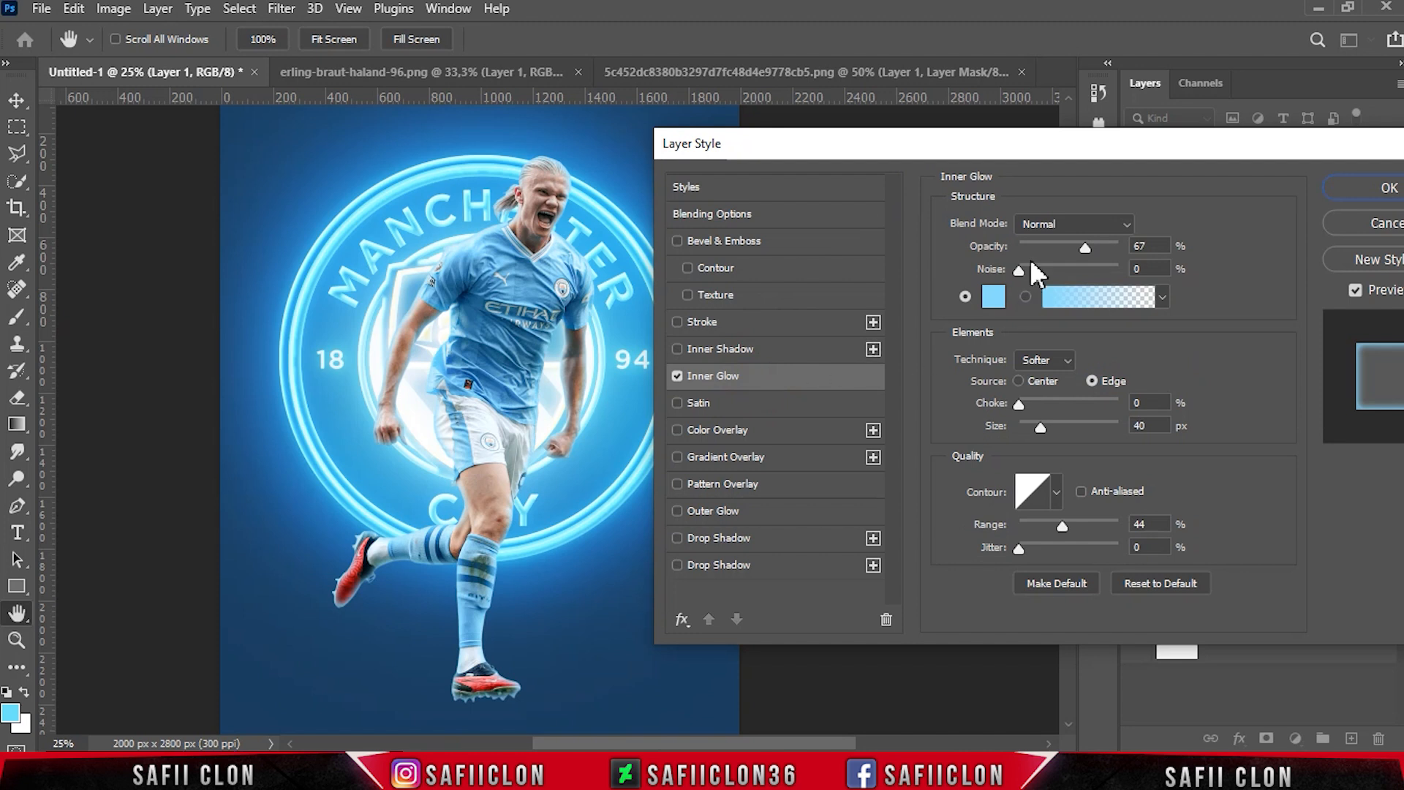
left_click(1057, 223)
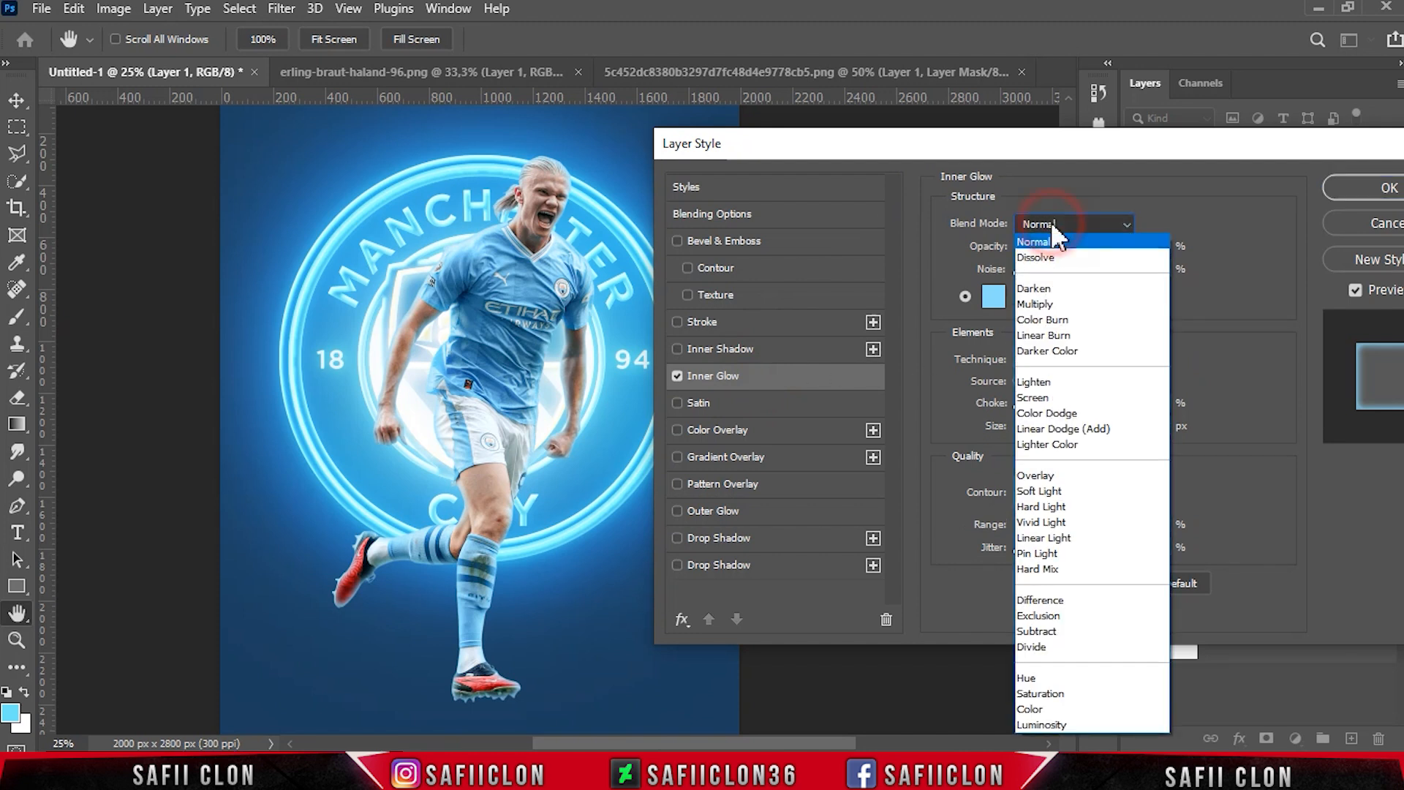
left_click(1047, 507)
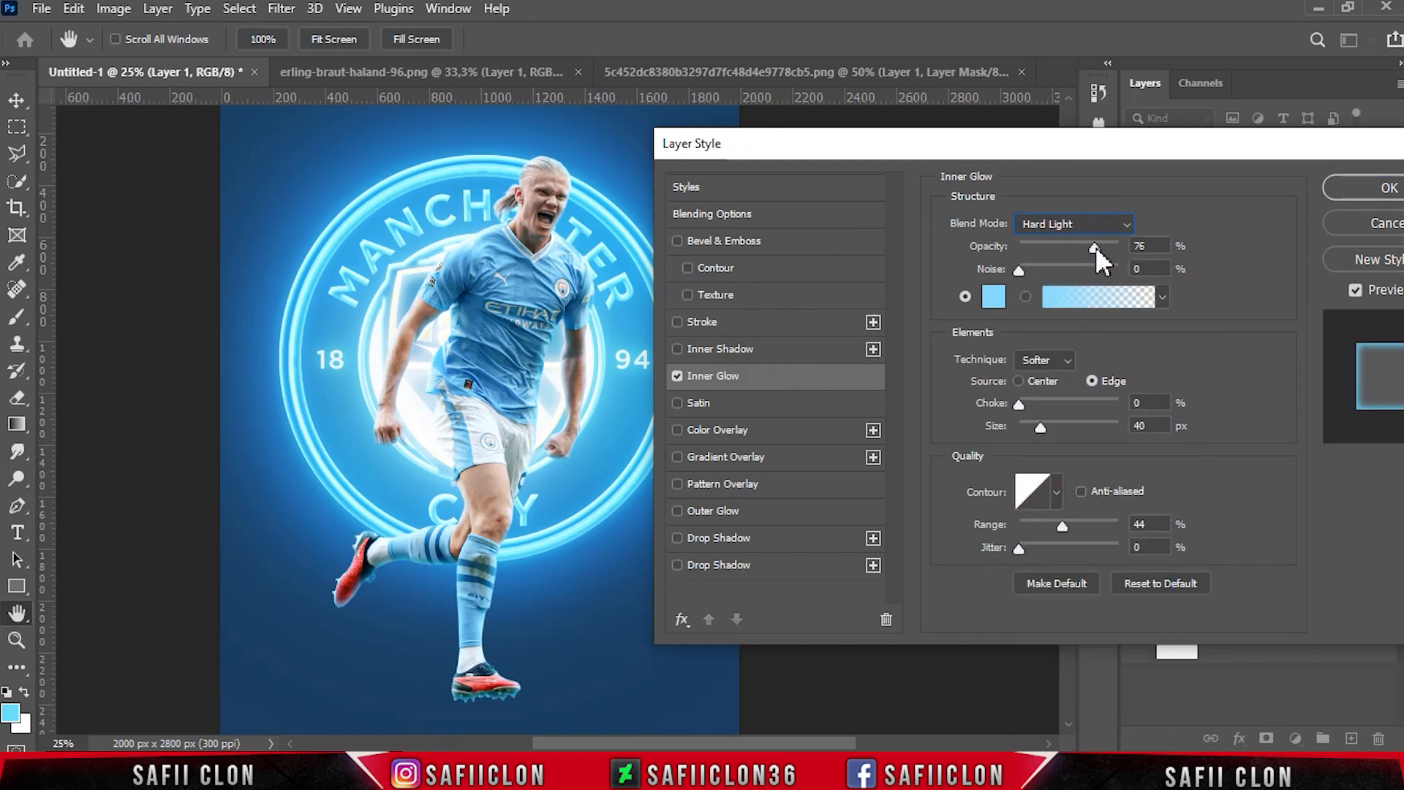
- Apply the Inner Glow with light blue 8bdefd, 78% opacity and 81 px size, and compare the player with and without it
left_click(993, 296)
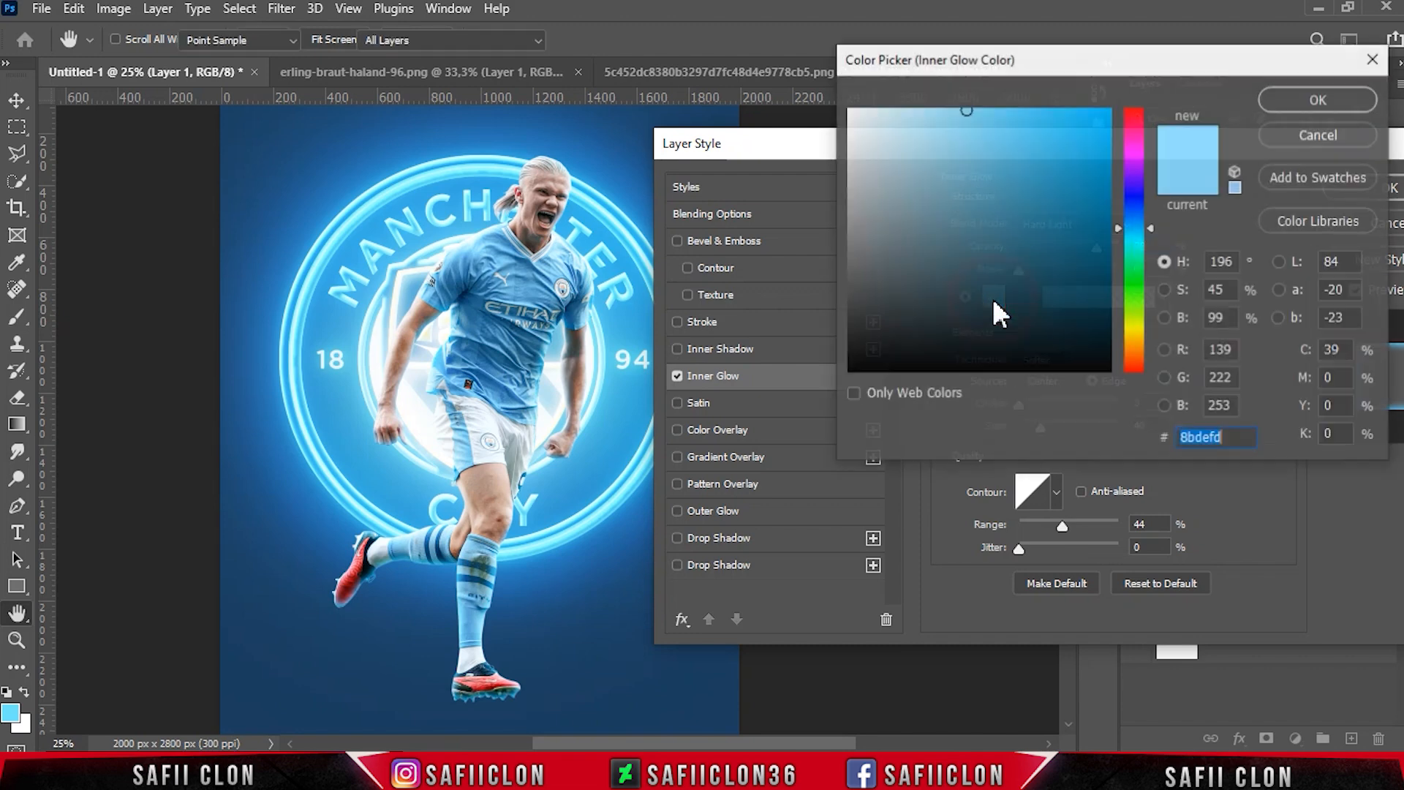
left_click(1309, 100)
left_click_drag(1051, 433, 1056, 420)
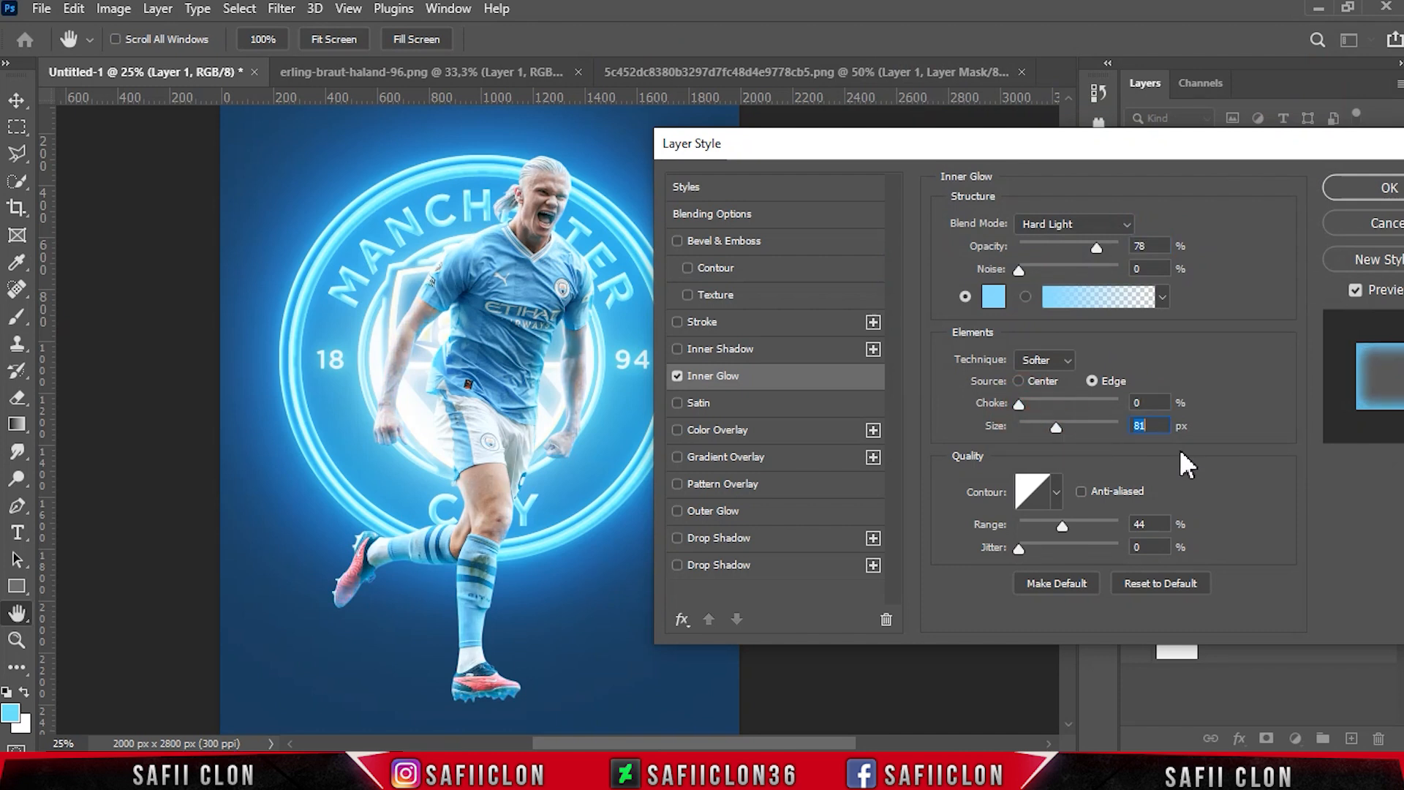
left_click_drag(1257, 159, 1036, 147)
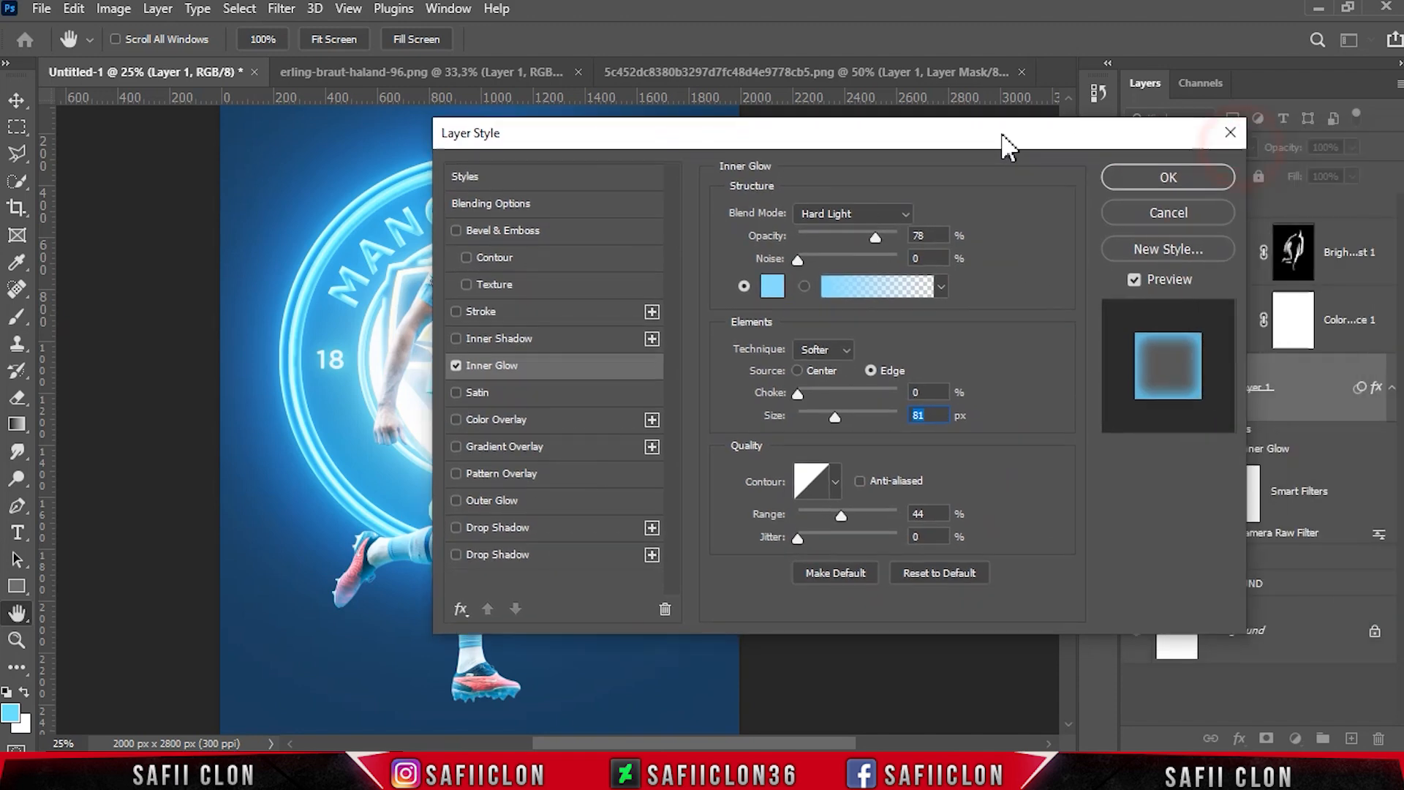
key("b")
left_click(1116, 168)
left_click(1207, 432)
left_click(1207, 432)
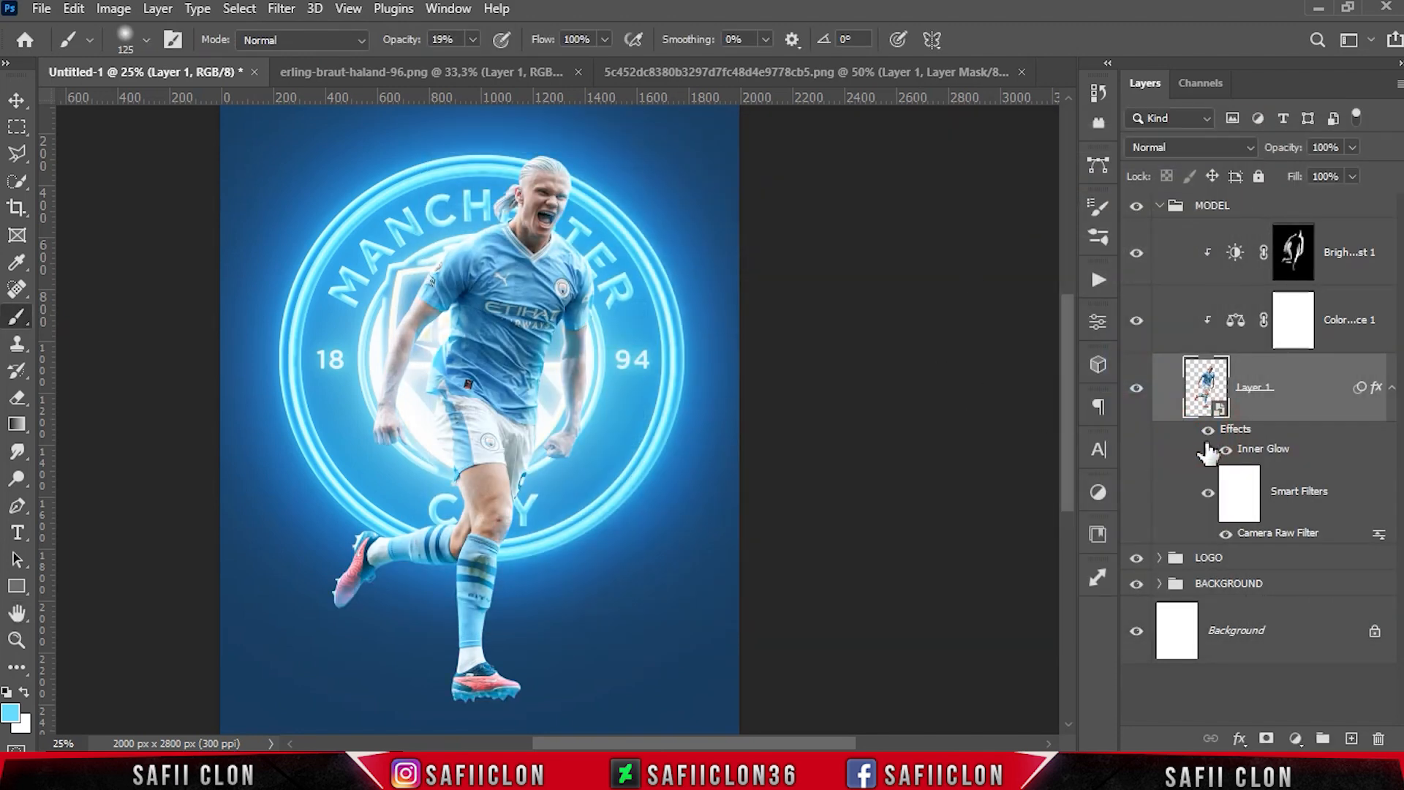
- Convert the Inner Glow effect to its own layer above the Brightness/Contrast adjustment, and give it an inverted black mask
right_click(1274, 453)
left_click(1287, 403)
left_click(614, 297)
left_click_drag(1280, 395, 1309, 252)
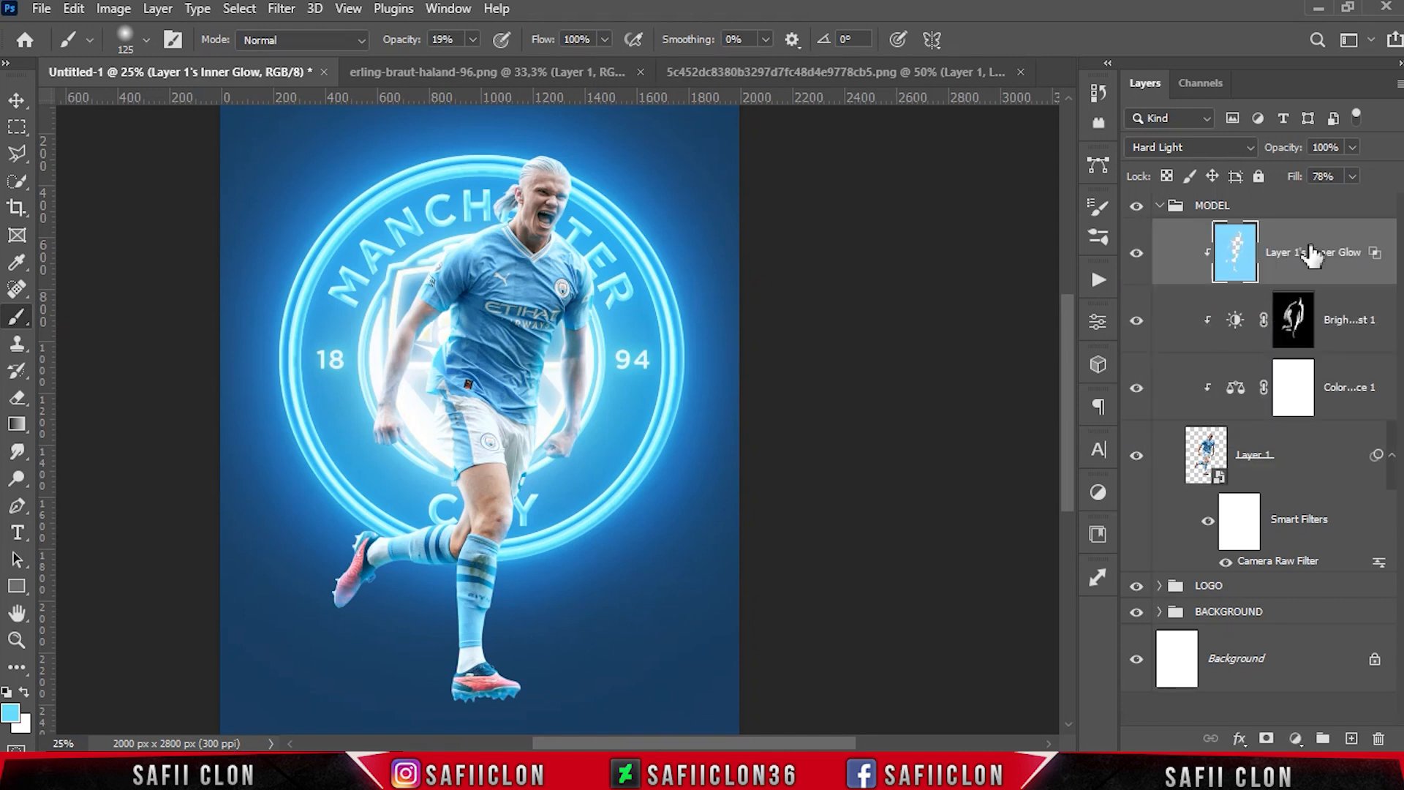
left_click(1266, 739)
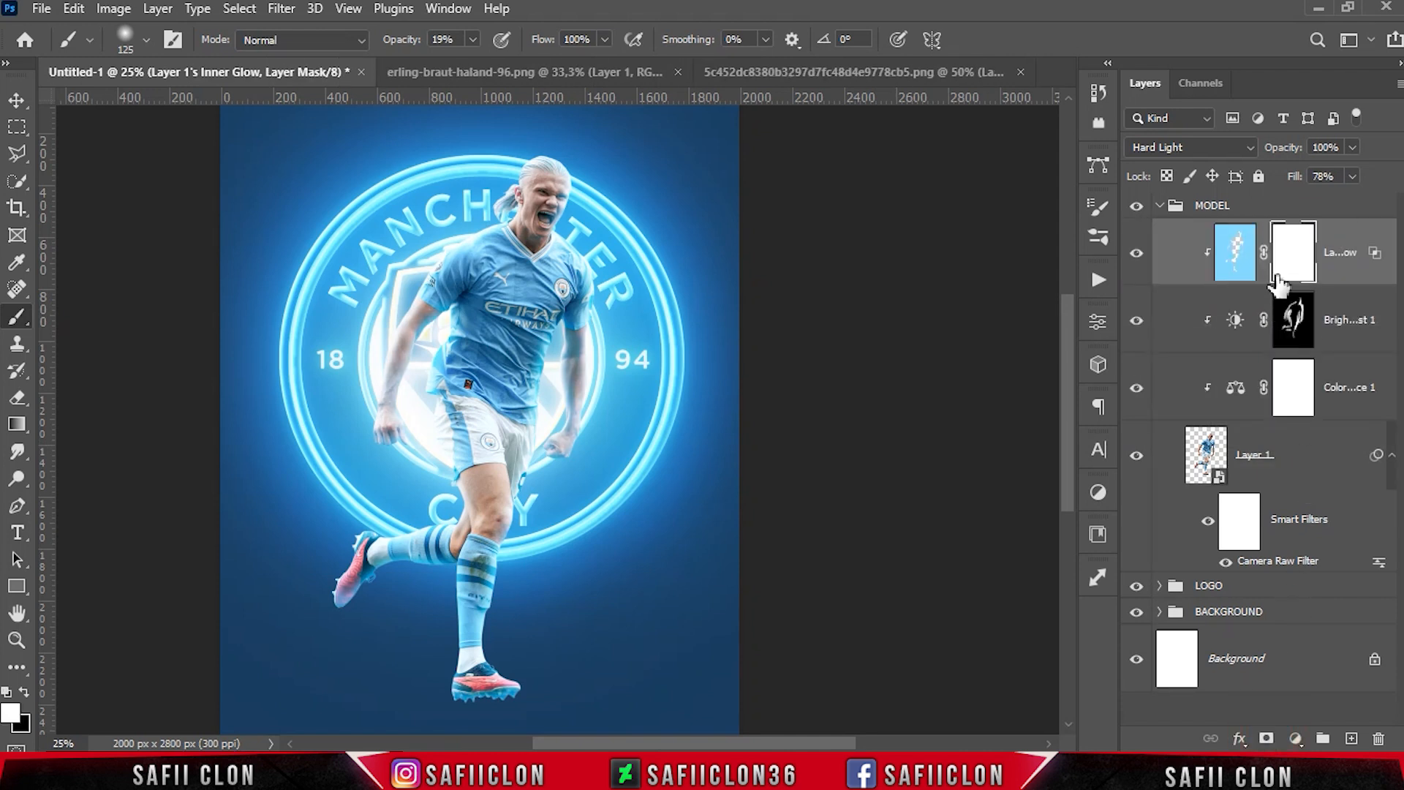
key("ctrl+i")
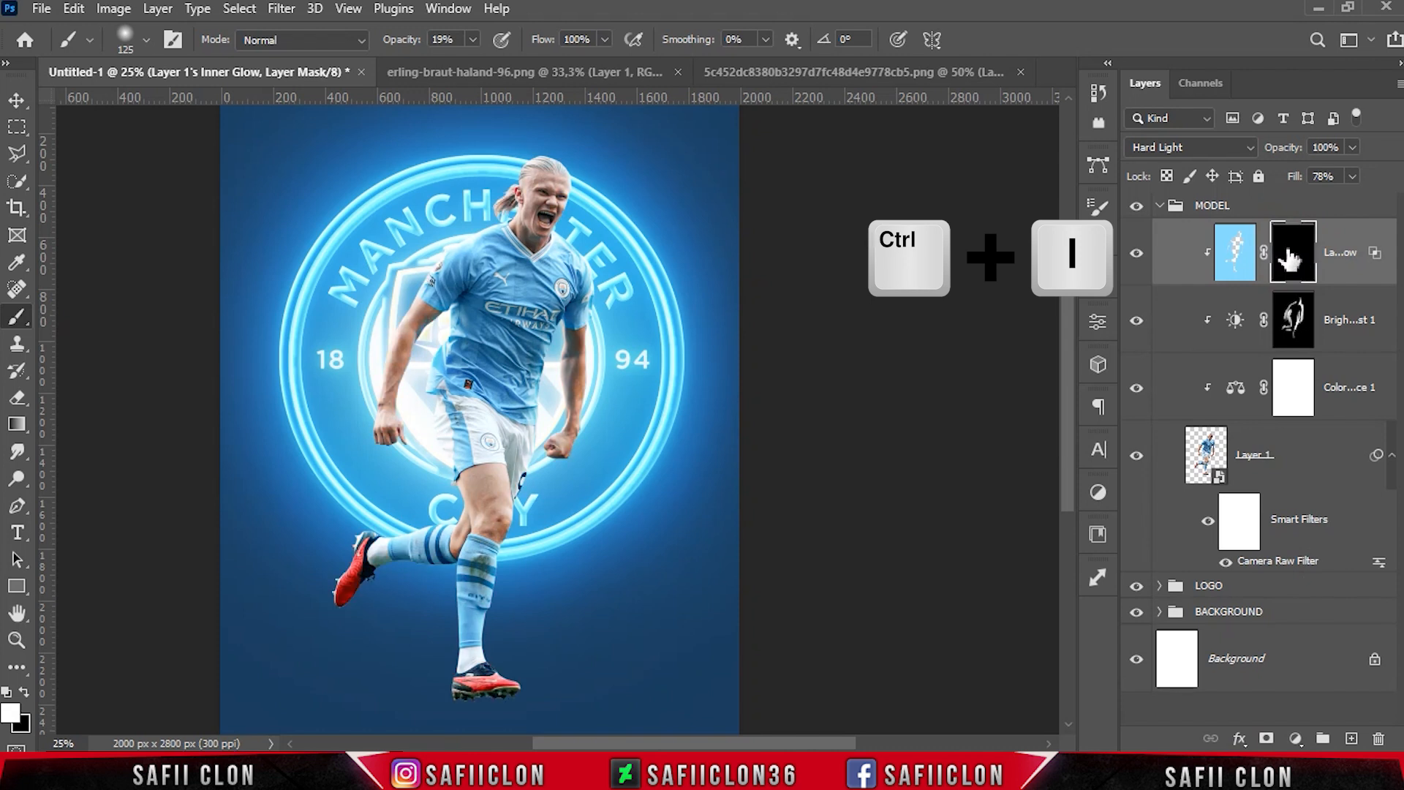
- With a white brush at 16% opacity, paint the Inner Glow mask along the player's left arm and fist
right_click(22, 319)
left_click(72, 318)
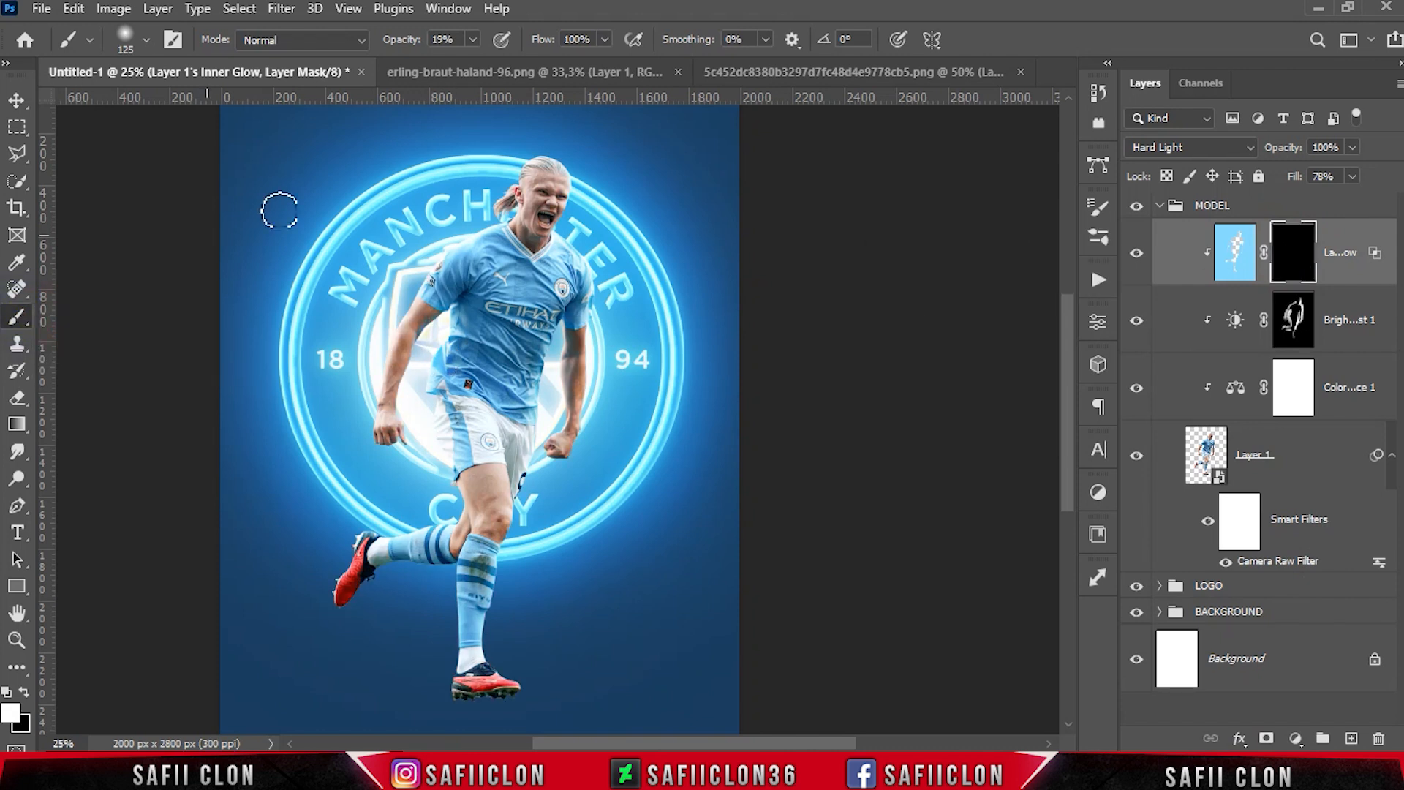
left_click(472, 39)
left_click_drag(473, 63, 468, 63)
left_click(473, 39)
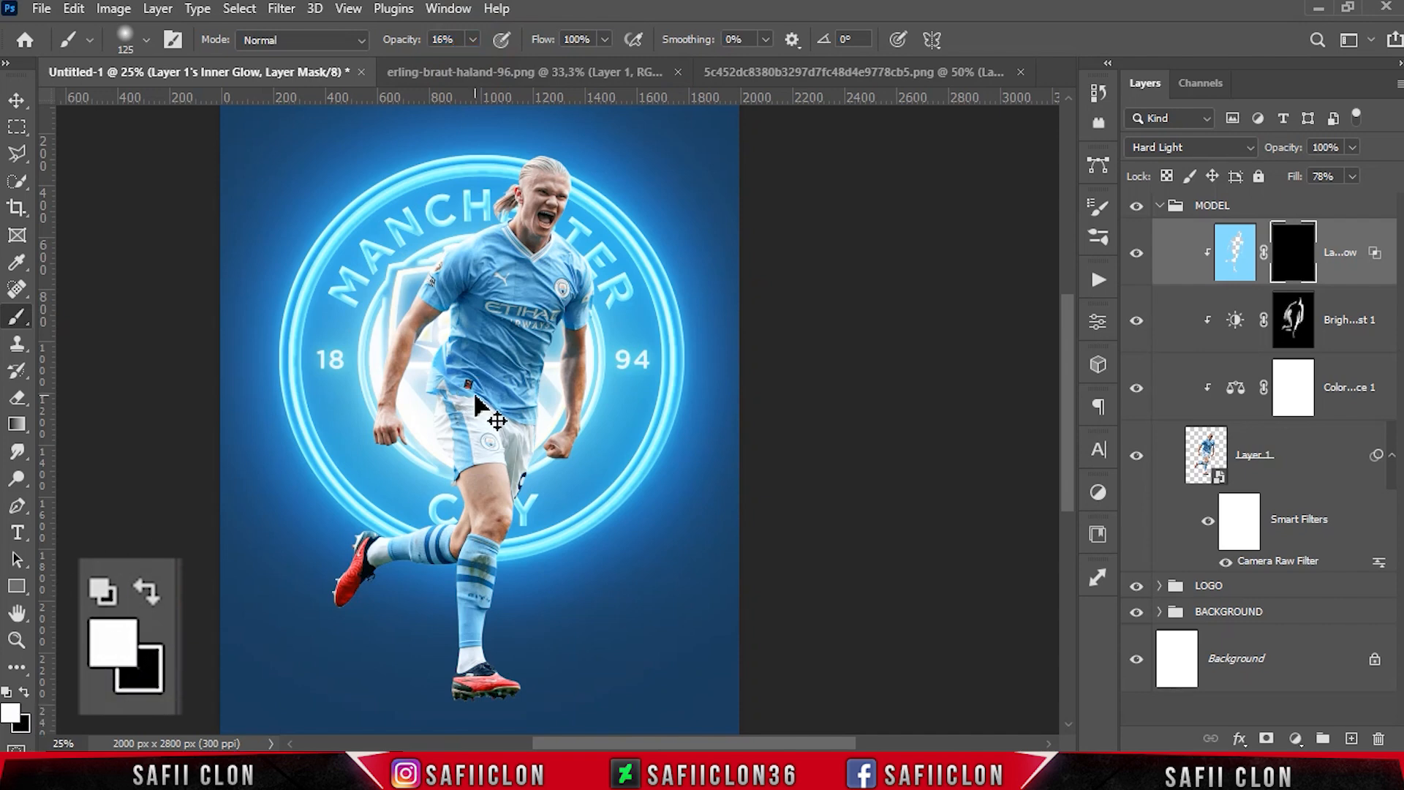
key("ctrl+plus")
key("ctrl+plus")
key("bracketleft")
key("bracketleft")
key("bracketleft")
scroll(512, 424, "up", 3)
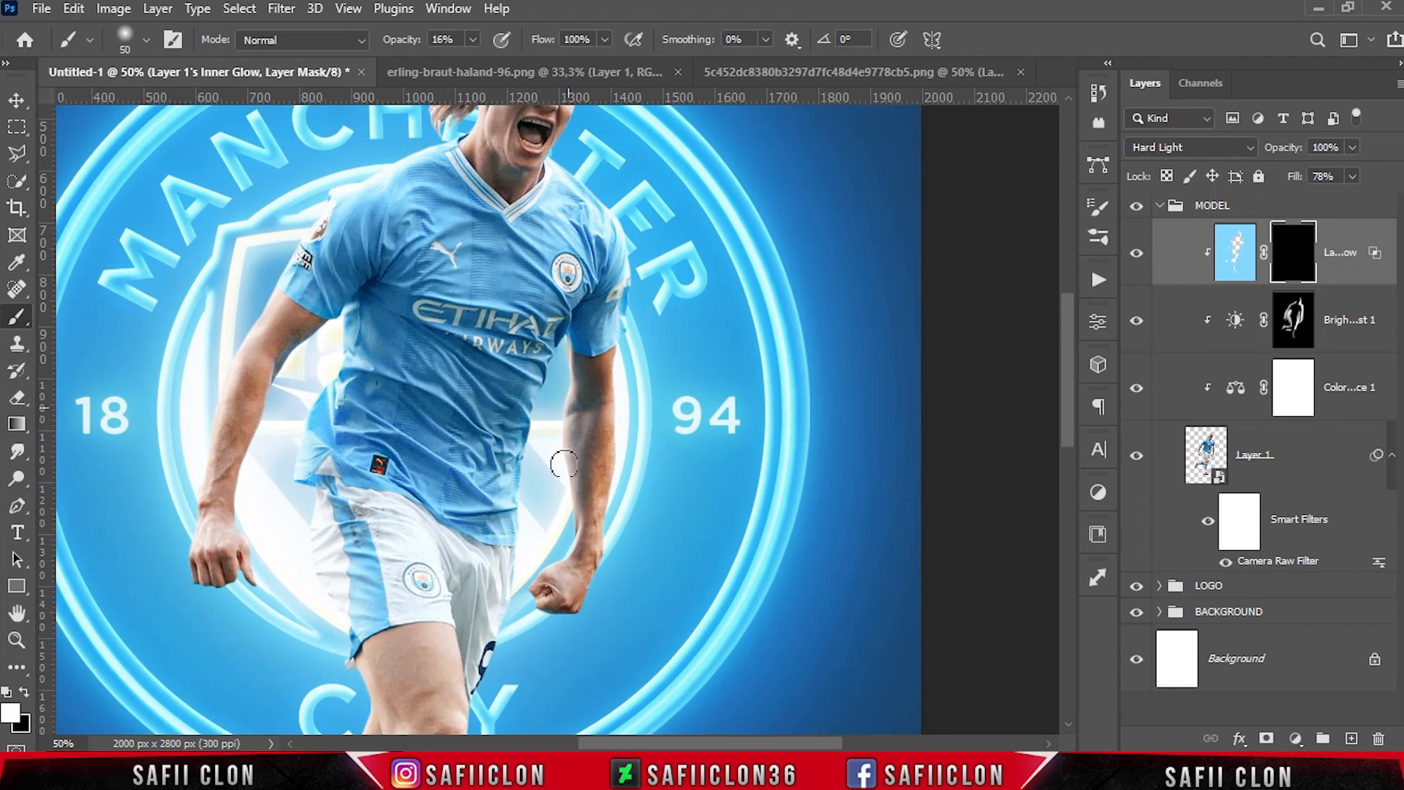
left_click_drag(559, 480, 567, 512)
key("bracketright")
left_click_drag(539, 558, 524, 585)
mouse_move(627, 414)
left_mouse_down()
mouse_move(613, 514)
mouse_move(630, 336)
mouse_move(624, 476)
mouse_move(499, 670)
left_mouse_up()
- Paint the Inner Glow mask around the player's neck and the edge of his face with a larger brush
key("bracketright")
key("bracketright")
key("bracketright")
key("bracketright")
scroll(630, 336, "up", 3)
key("bracketright")
scroll(430, 283, "up", 1)
key("bracketleft")
key("bracketleft")
left_click_drag(443, 293, 411, 330)
left_click_drag(574, 247, 594, 300)
left_click_drag(584, 197, 621, 316)
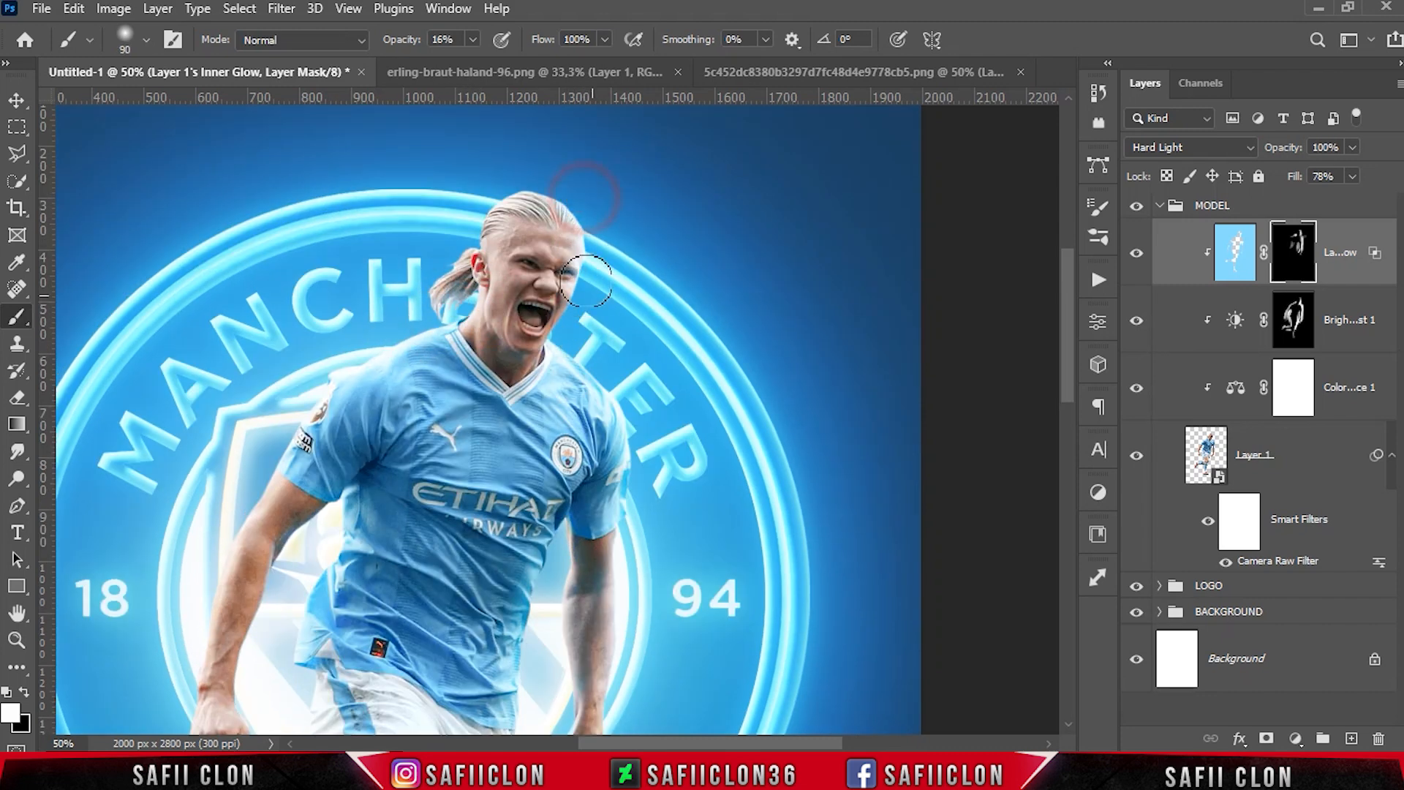
- Reveal the inner glow along both edges of the player's right arm and on his right hand
scroll(569, 344, "down", 4)
key("bracketright")
key("bracketright")
key("bracketright")
left_click_drag(244, 308, 173, 523)
key("bracketleft")
key("bracketleft")
left_click_drag(287, 373, 248, 504)
left_click(264, 583)
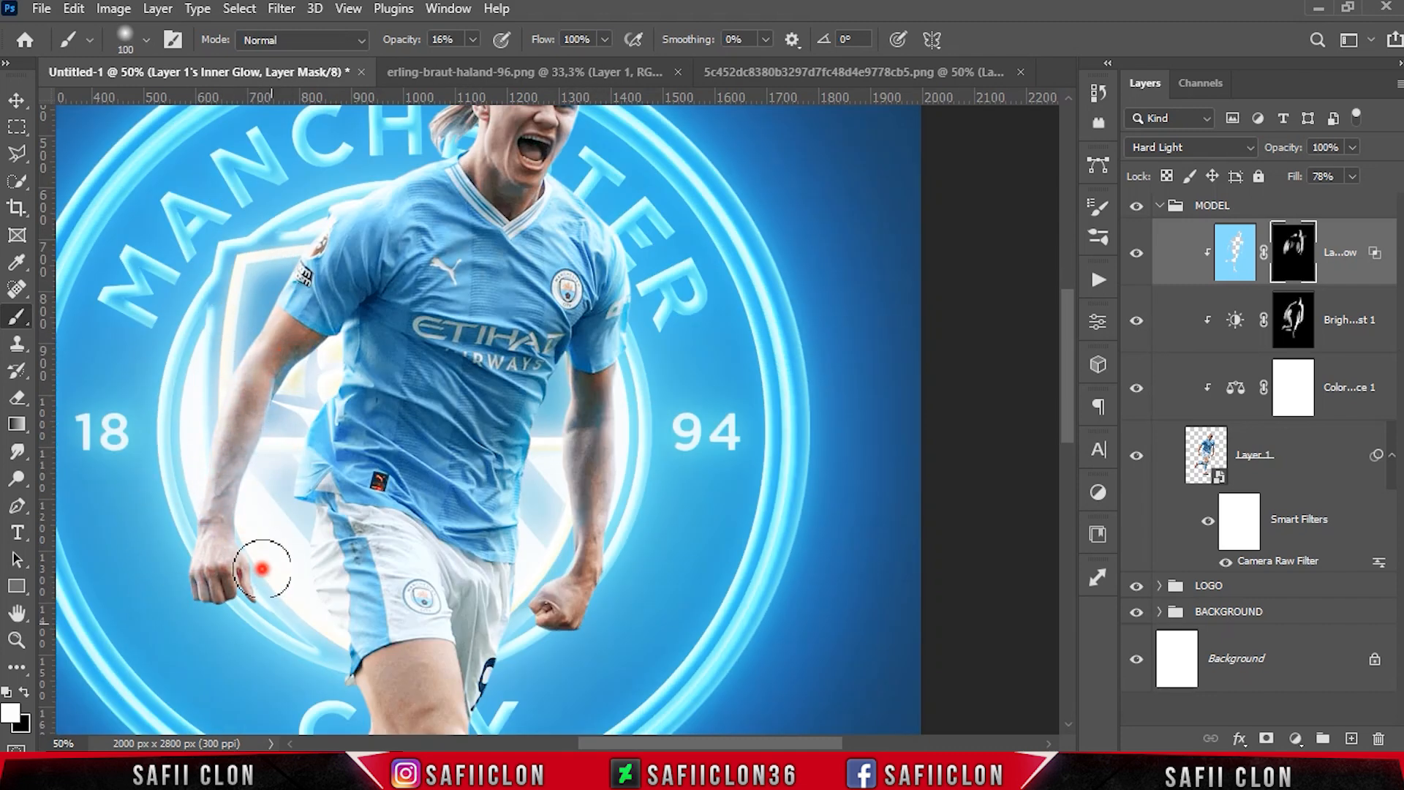
- Paint the Inner Glow mask along the edge of the player's shorts and standing leg with a 125 px brush
scroll(344, 424, "down", 4)
key("bracketright")
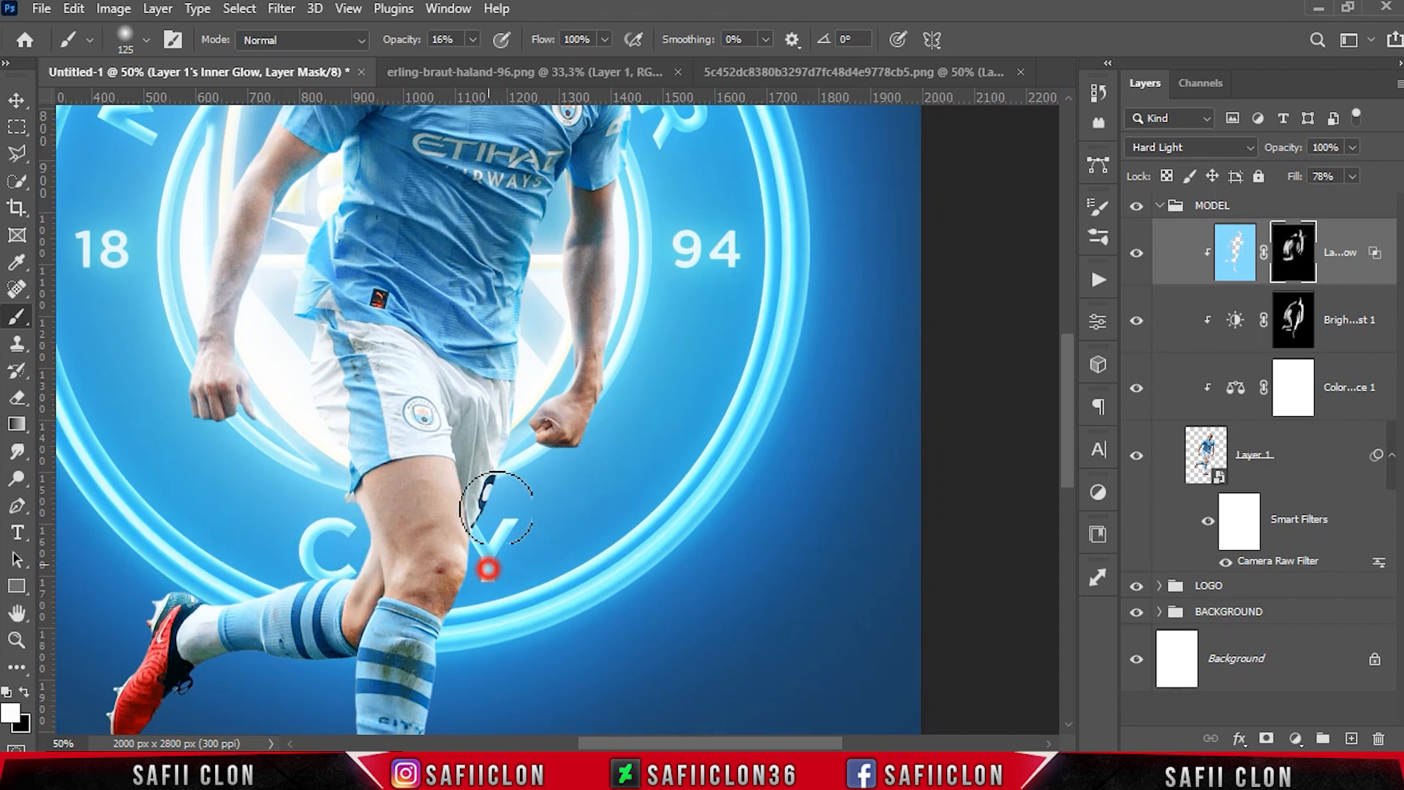
left_click_drag(484, 564, 498, 643)
scroll(475, 622, "down", 3)
left_click_drag(470, 479, 475, 530)
- Build up the blue glow with broad, soft mask strokes along the player's left side and beside his head
key("ctrl+minus")
key("ctrl+minus")
key("bracketright")
key("bracketright")
key("bracketright")
left_click_drag(567, 526, 588, 469)
mouse_move(599, 395)
left_mouse_down()
mouse_move(603, 483)
mouse_move(585, 473)
mouse_move(564, 534)
left_mouse_up()
scroll(586, 468, "up", 3)
scroll(564, 512, "up", 1)
mouse_move(556, 422)
left_mouse_down()
mouse_move(582, 440)
mouse_move(576, 420)
left_mouse_up()
key("bracketleft")
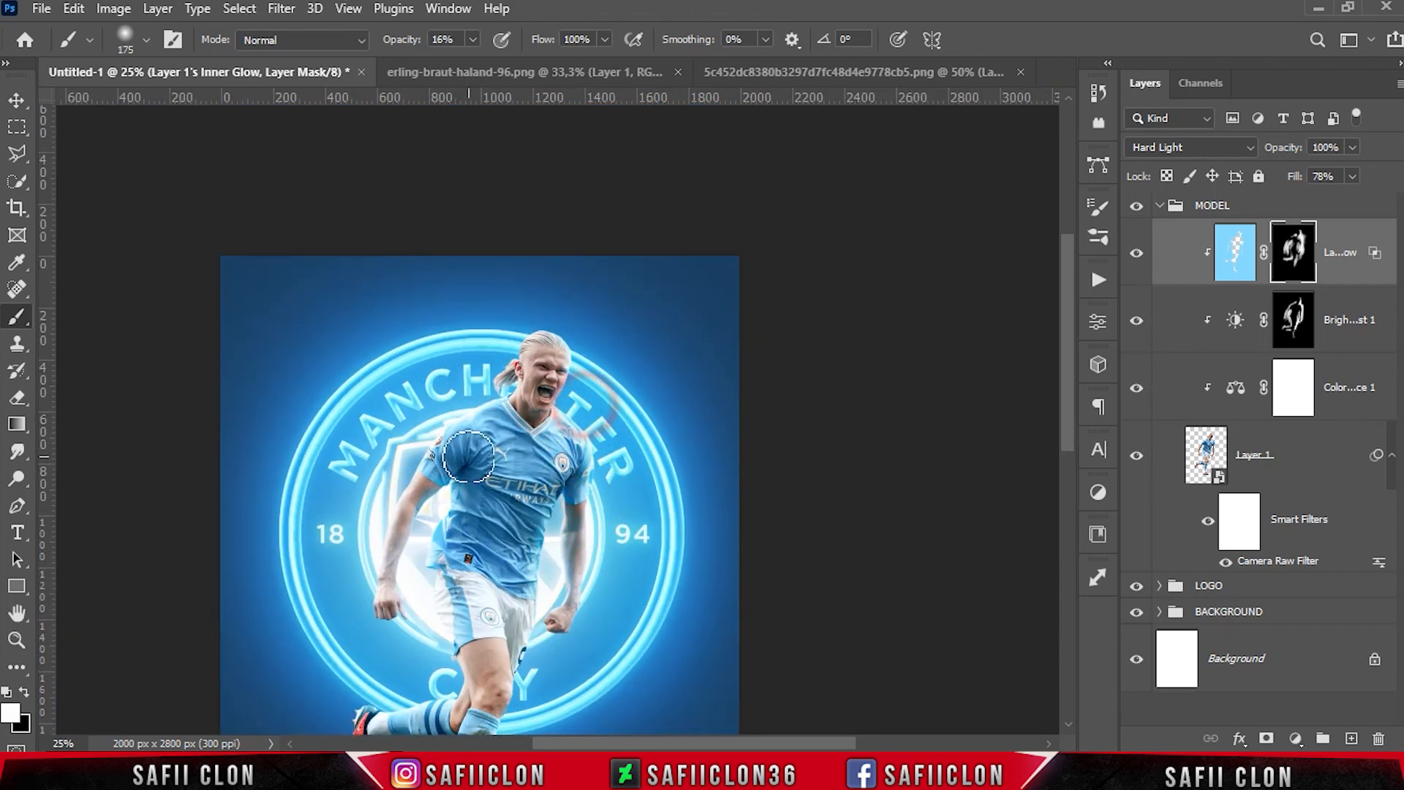
- Compare the whole player with and without the Inner Glow layer
key("bracketleft")
key("bracketleft")
scroll(392, 397, "down", 4)
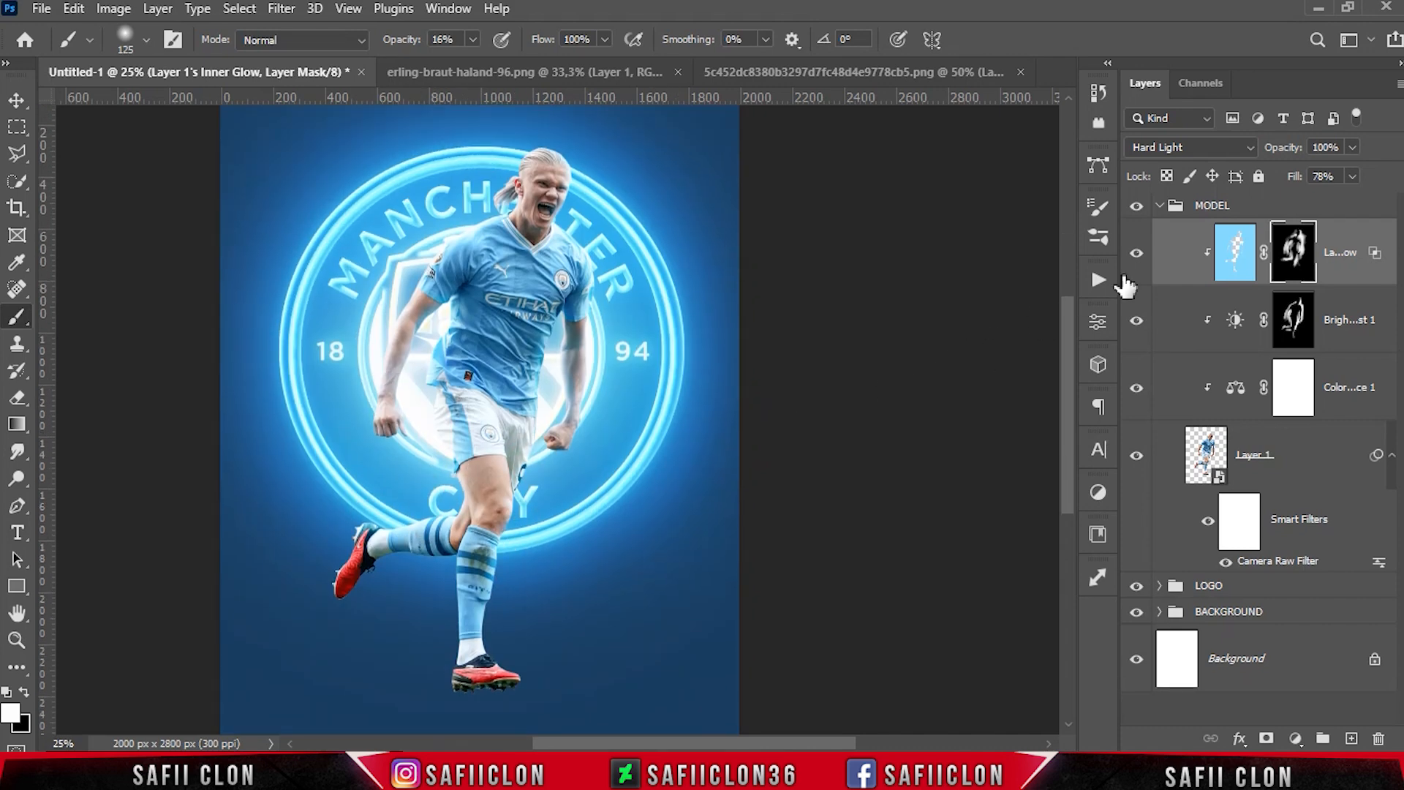
left_click(1143, 252)
left_click(1142, 252)
left_click(1142, 253)
left_click(1142, 252)
- Duplicate the MODEL group and merge the duplicate into a single layer
left_click(1309, 462)
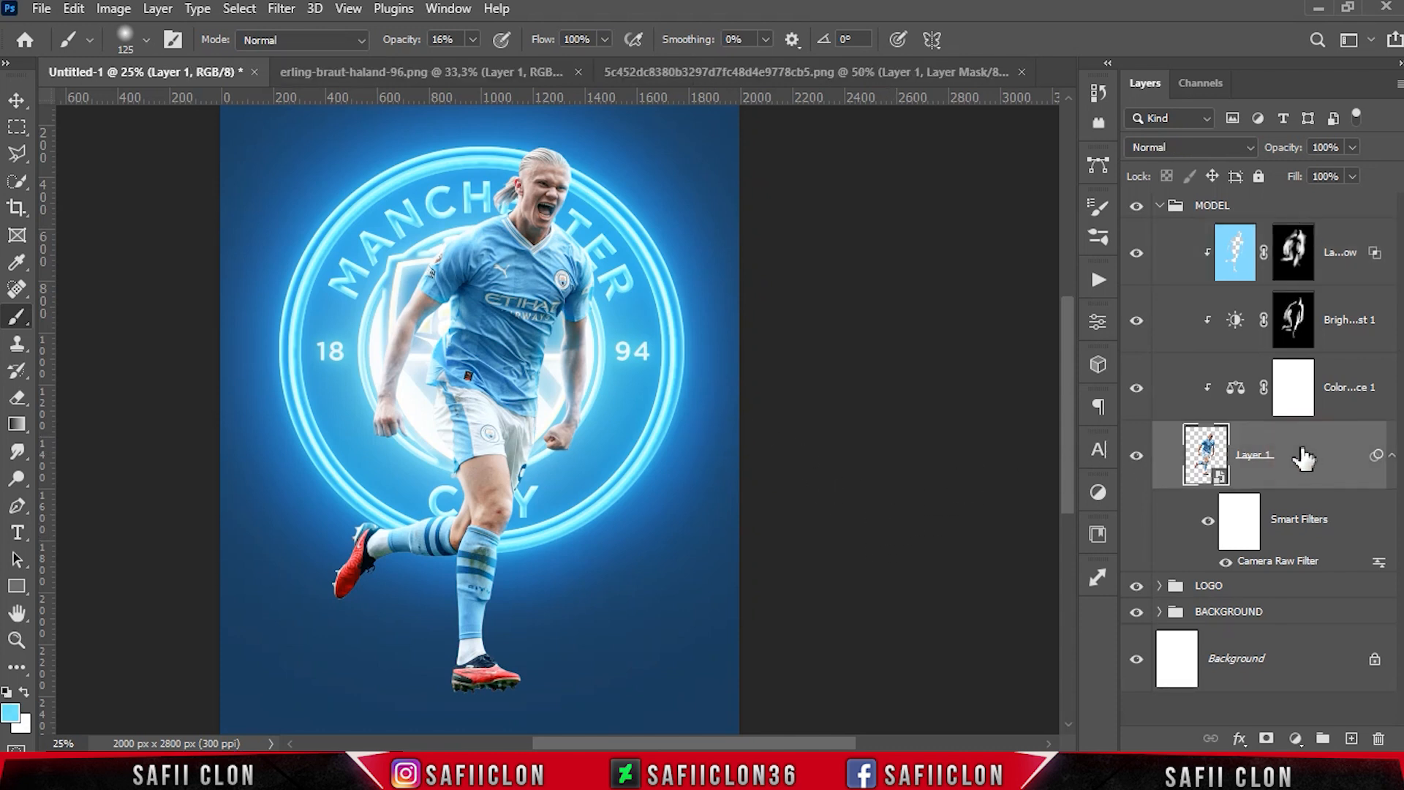
left_click(1309, 207)
left_click(1159, 206)
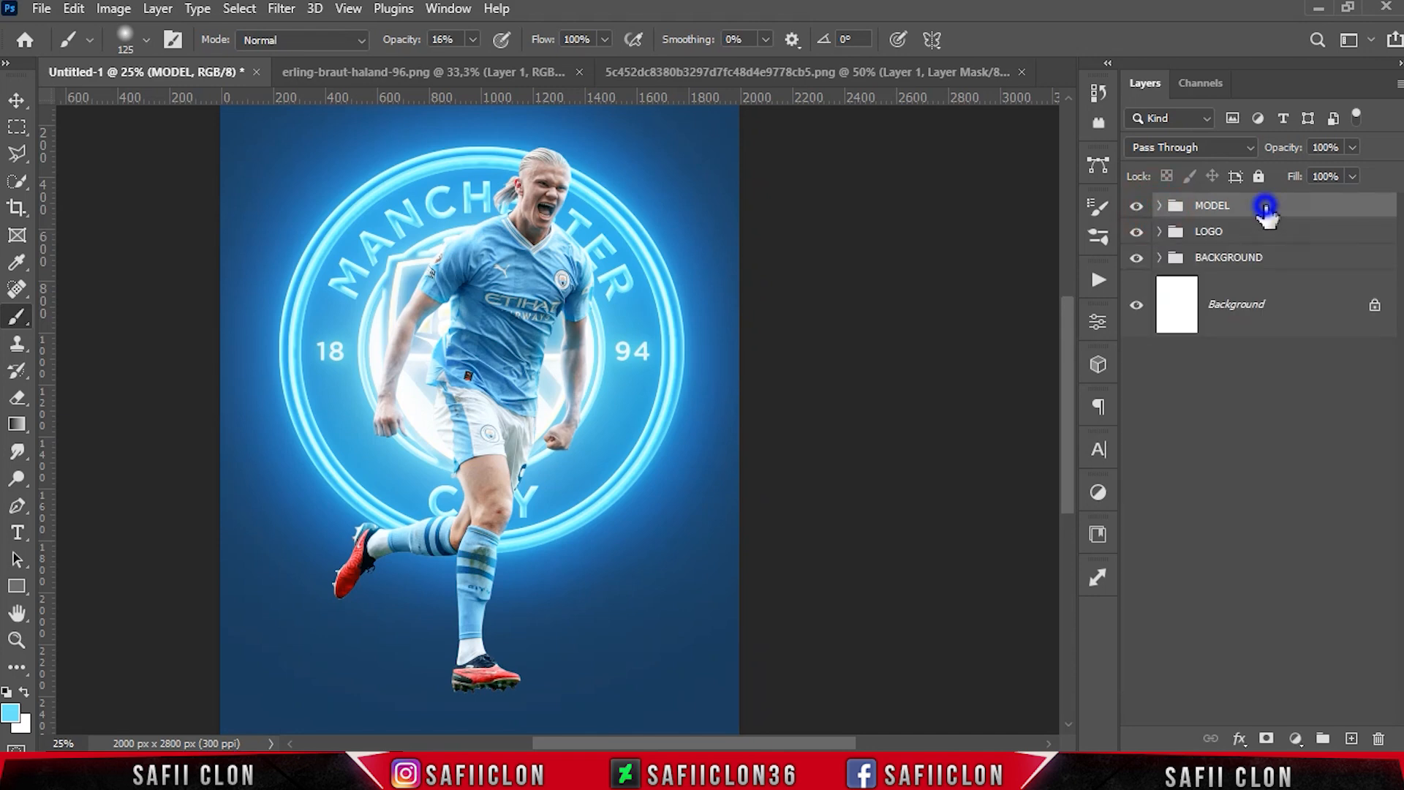
right_click(1266, 210)
left_click(1101, 88)
left_click(881, 194)
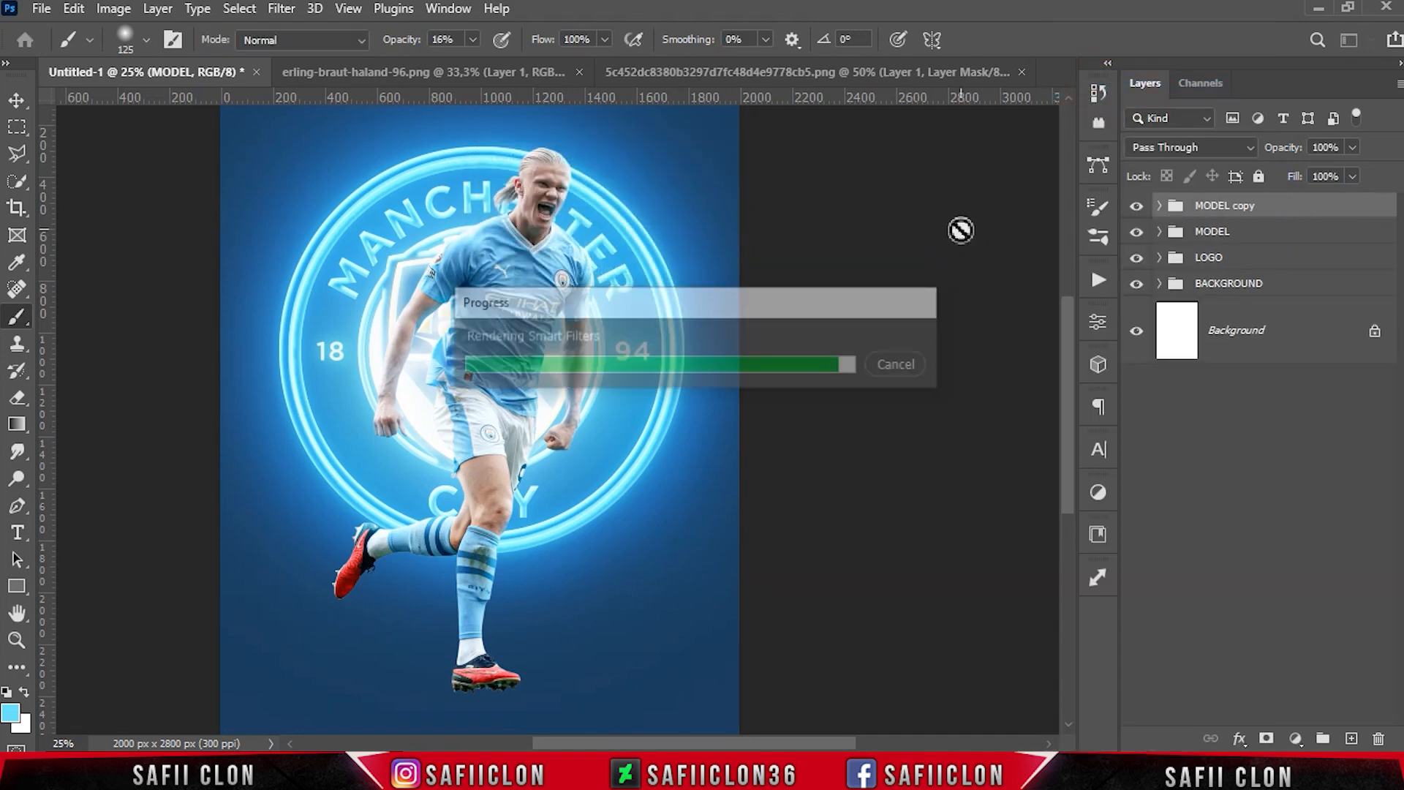
right_click(1303, 208)
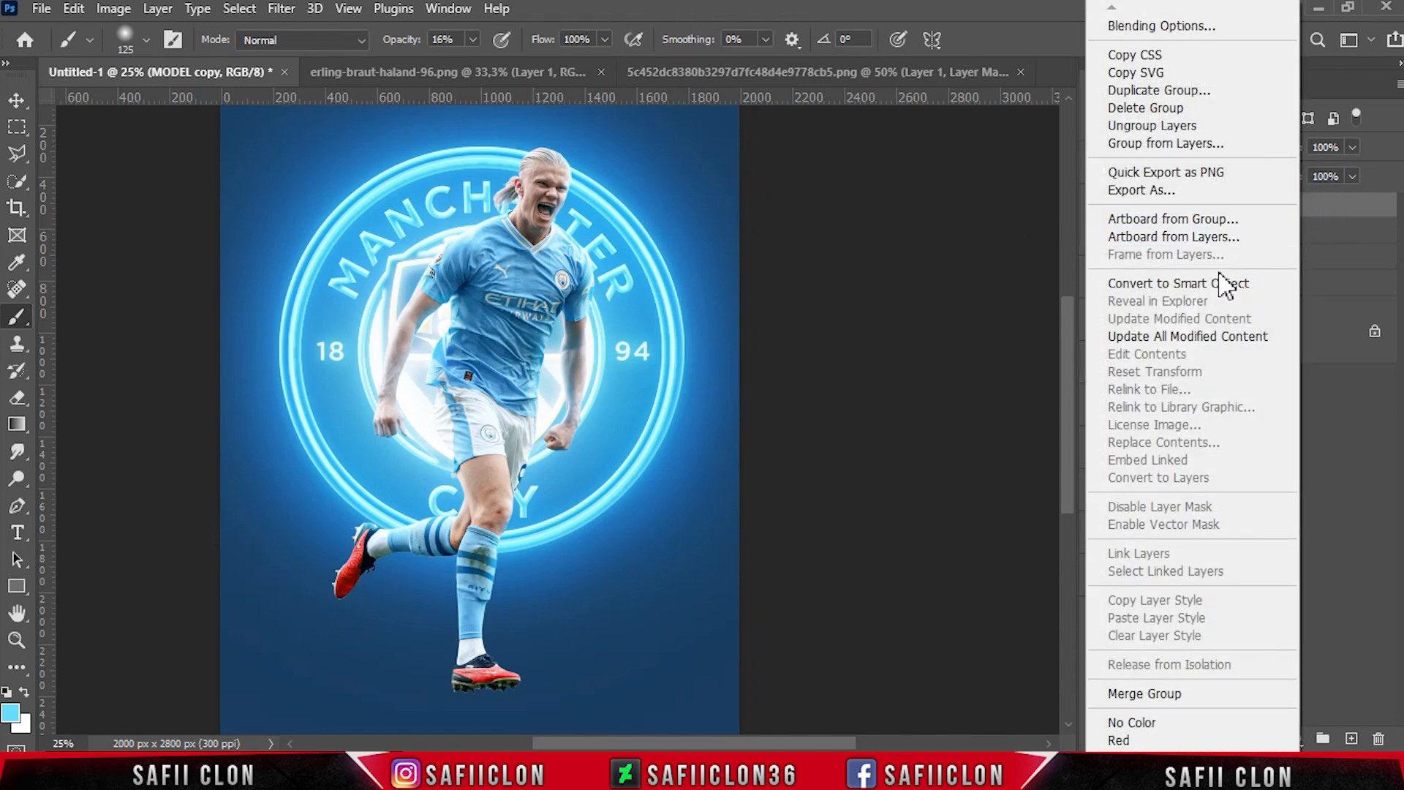
left_click(1191, 694)
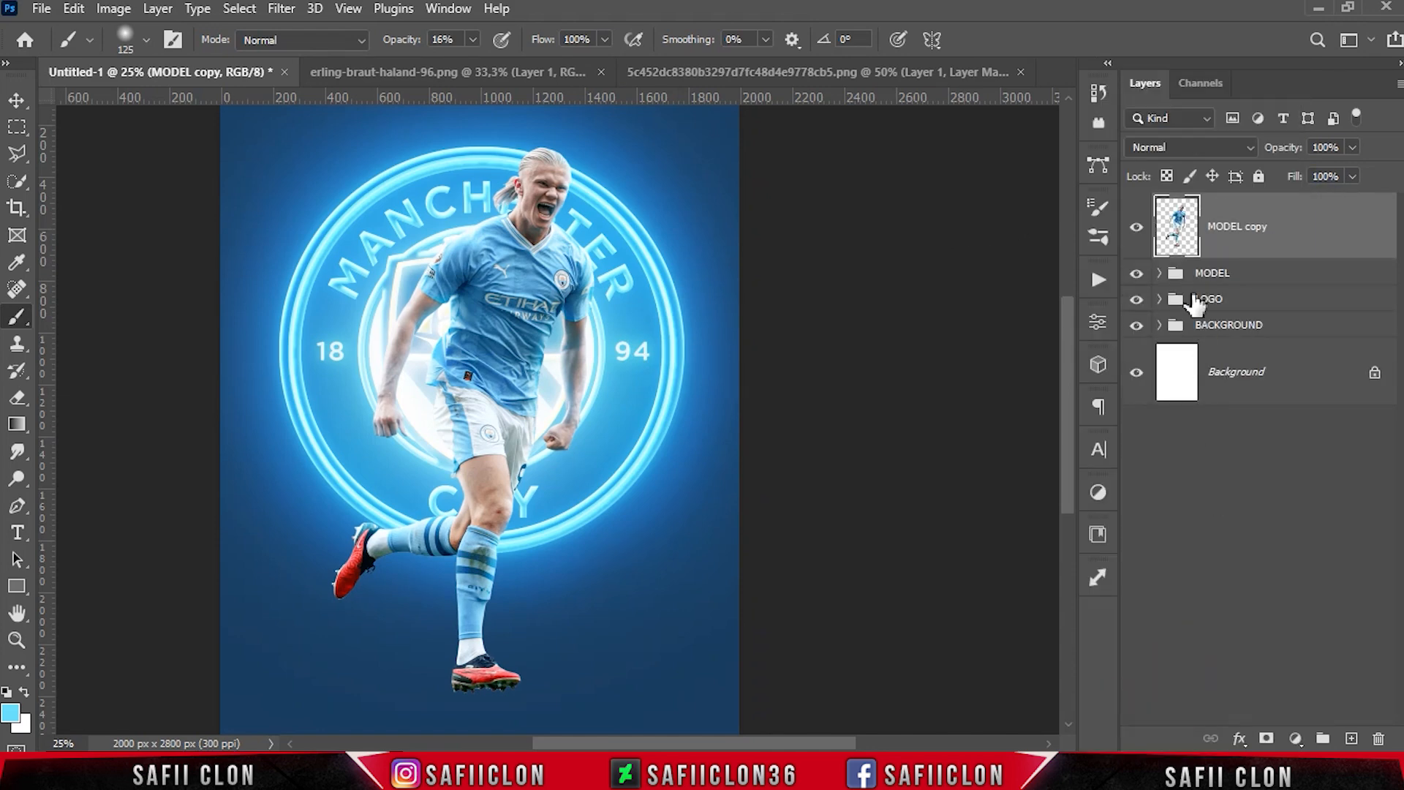
- Move the MODEL copy layer below Layer 1 inside the MODEL group and flip it vertically
left_click(1160, 274)
left_click_drag(1295, 223, 1263, 618)
key("ctrl+t")
key("ctrl+minus")
key("ctrl+minus")
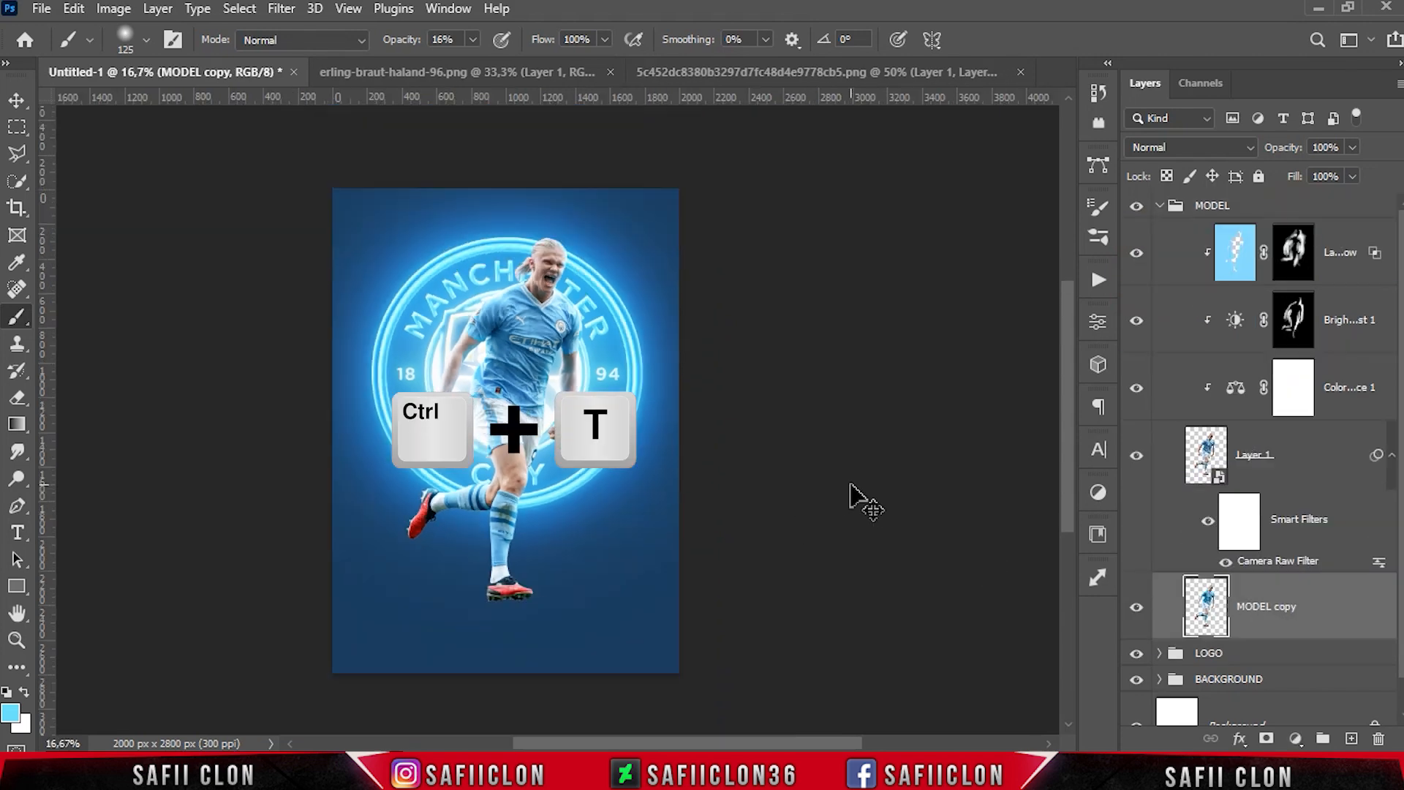
right_click(522, 322)
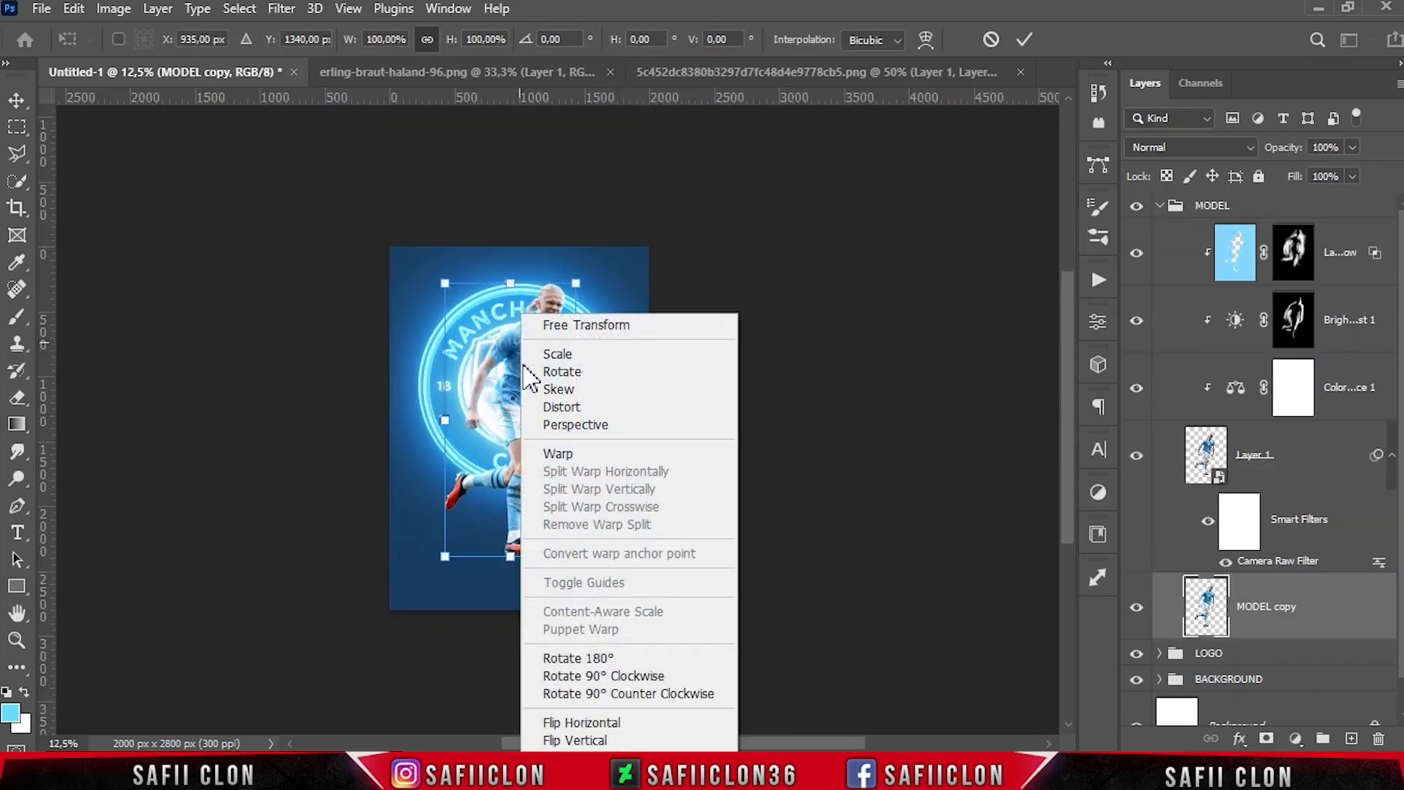
left_click(593, 741)
- Move the flipped player straight down to Y 3476 px as a reflection under the planted boot, and compare with it hidden
left_click_drag(522, 337, 515, 593)
key("ctrl+plus")
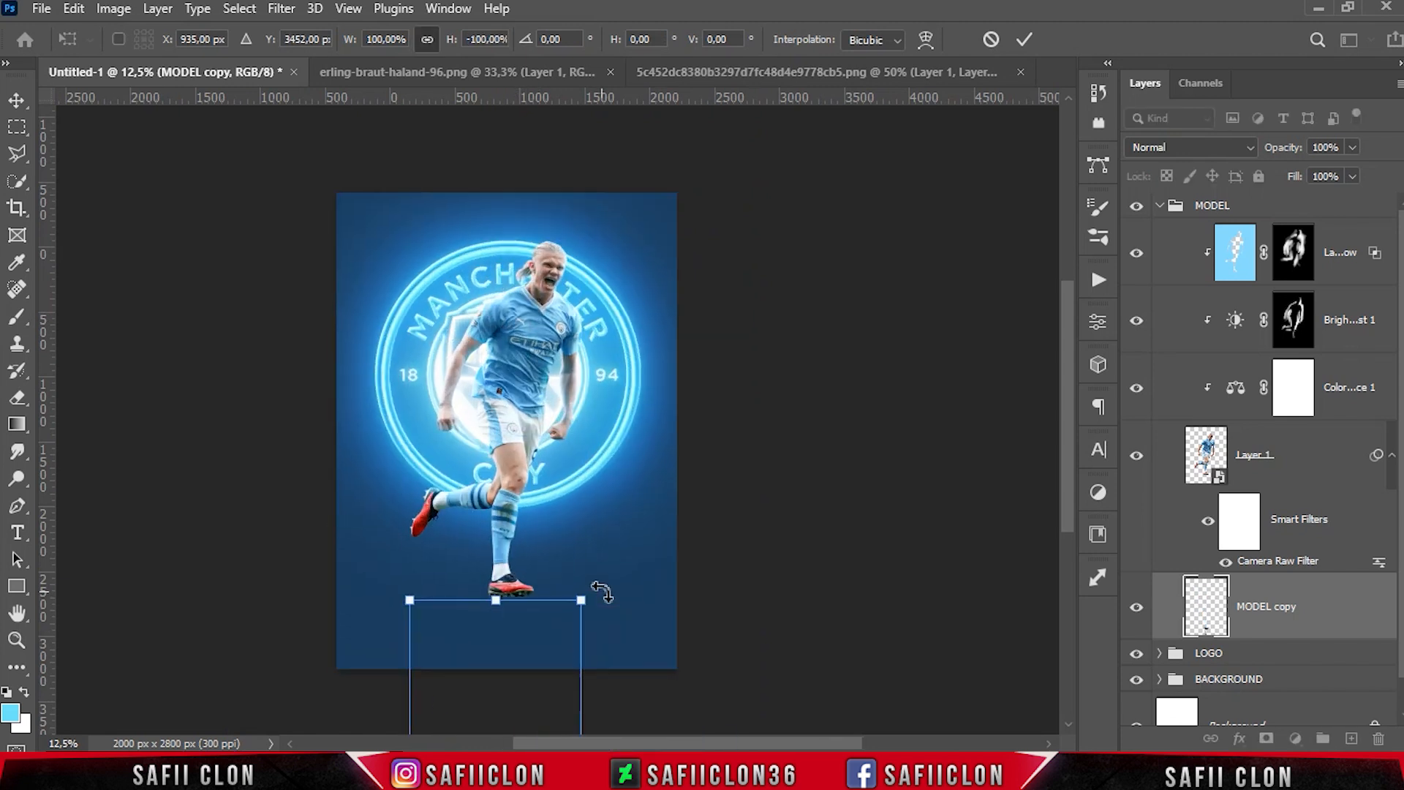
scroll(610, 575, "down", 3)
key("Down")
key("Down")
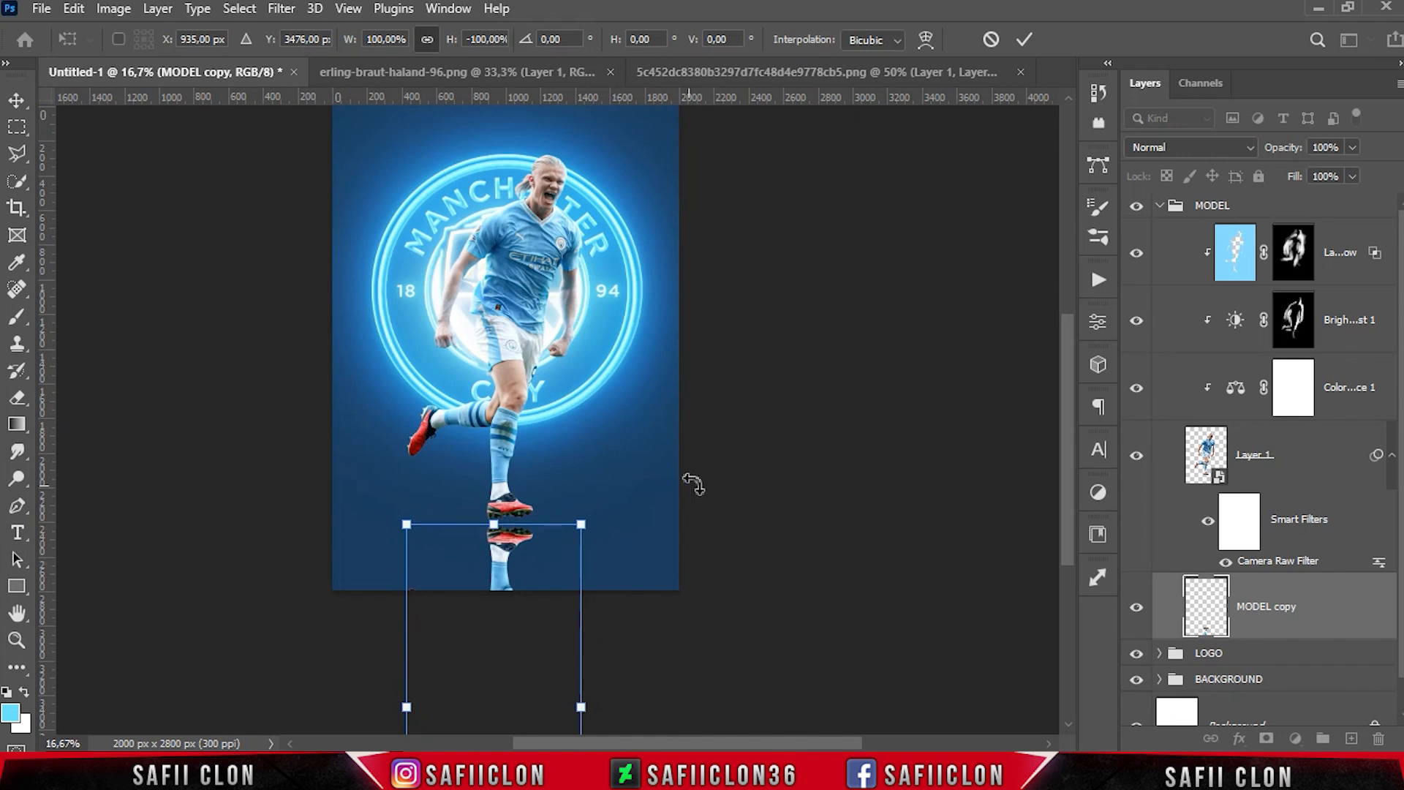
left_click(1025, 40)
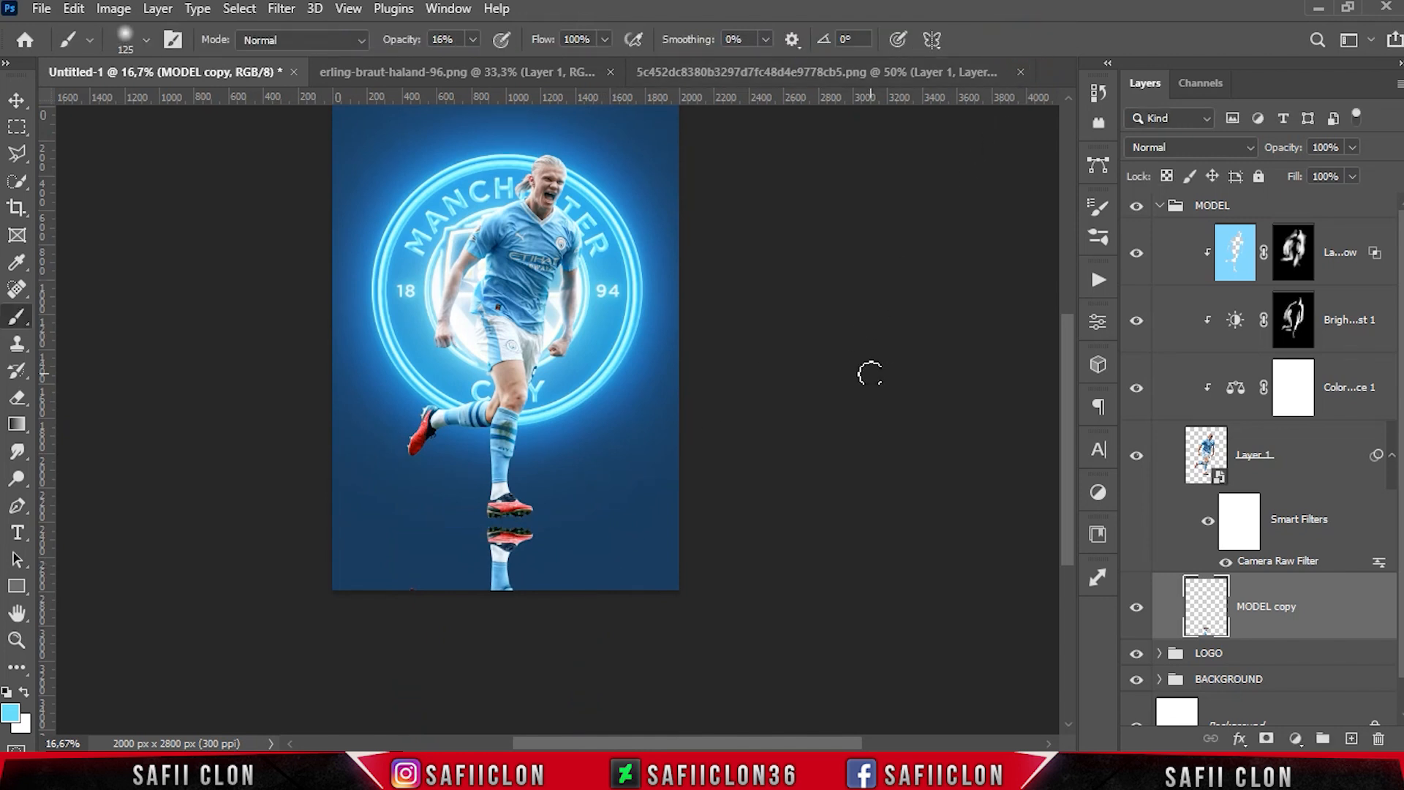
left_click(1137, 607)
left_click(1136, 607)
- Set the reflection layer to Color Dodge with 74% fill, and compare the poster with and without it
left_click(1191, 146)
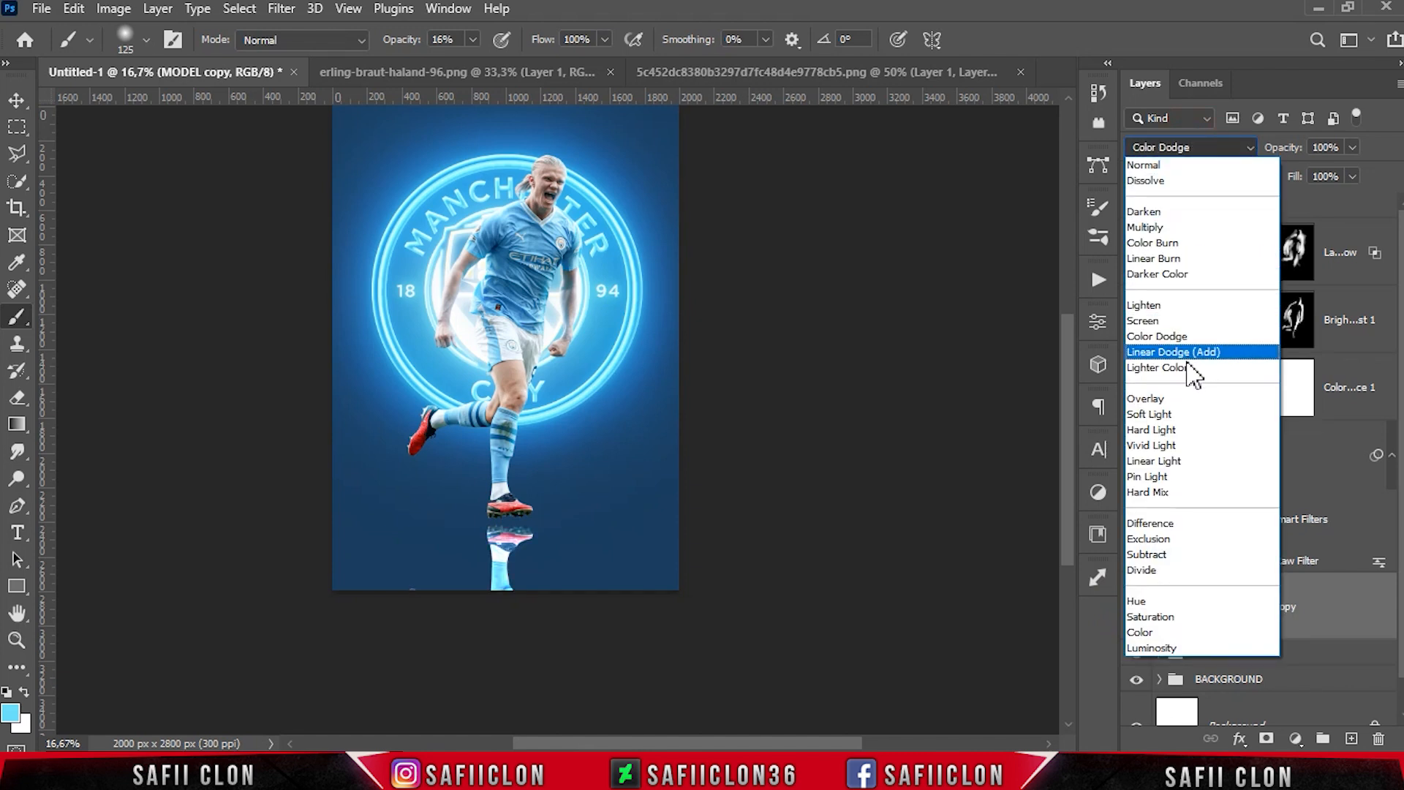
left_click(1173, 336)
left_click(1352, 177)
left_click_drag(1335, 199, 1328, 197)
left_click(1140, 610)
left_click(1138, 609)
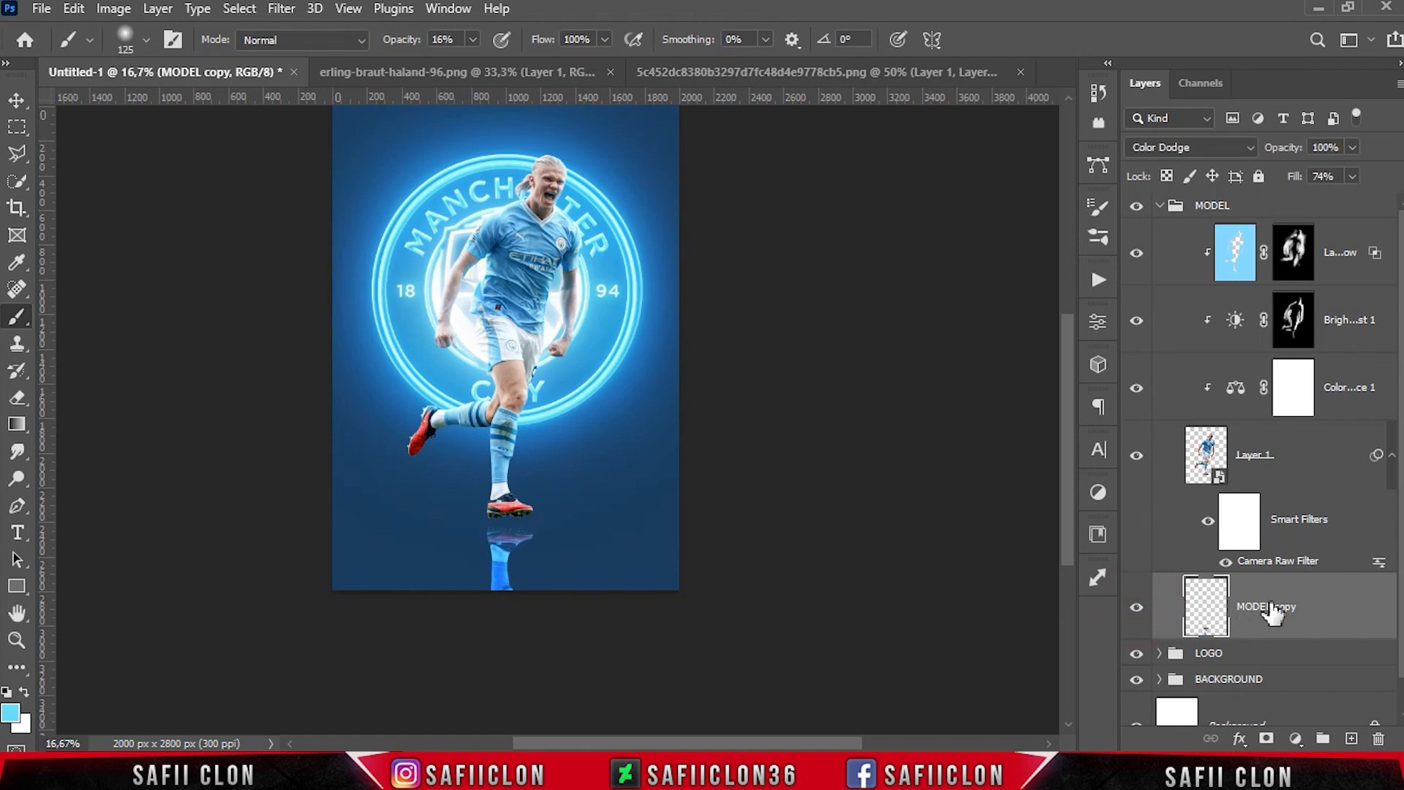
- Add a new layer above the reflection and stamp one soft 300 px black (000000) dab at 100% opacity beside the planted boot
left_click(1352, 740)
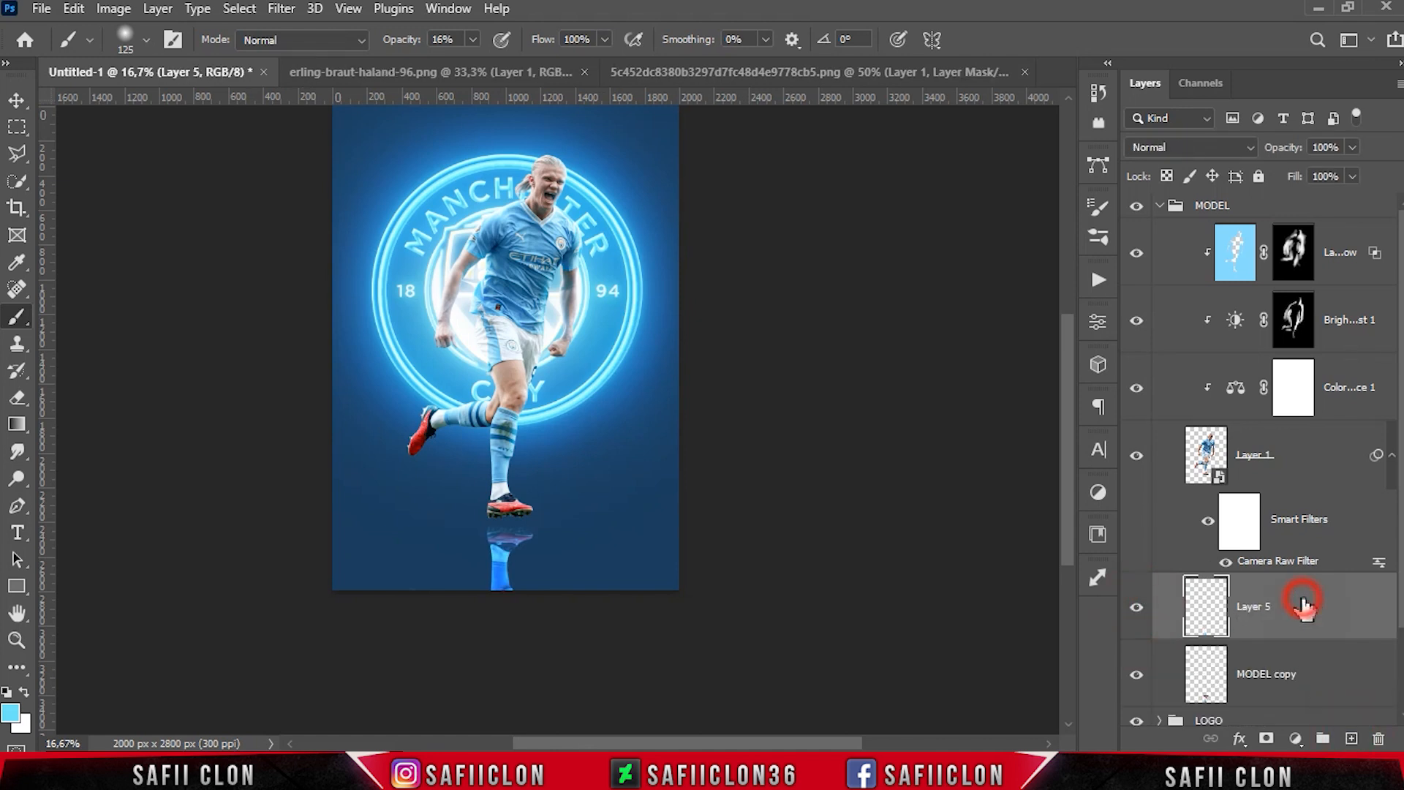
right_click(22, 322)
left_click(64, 319)
left_click(473, 41)
left_click(488, 43)
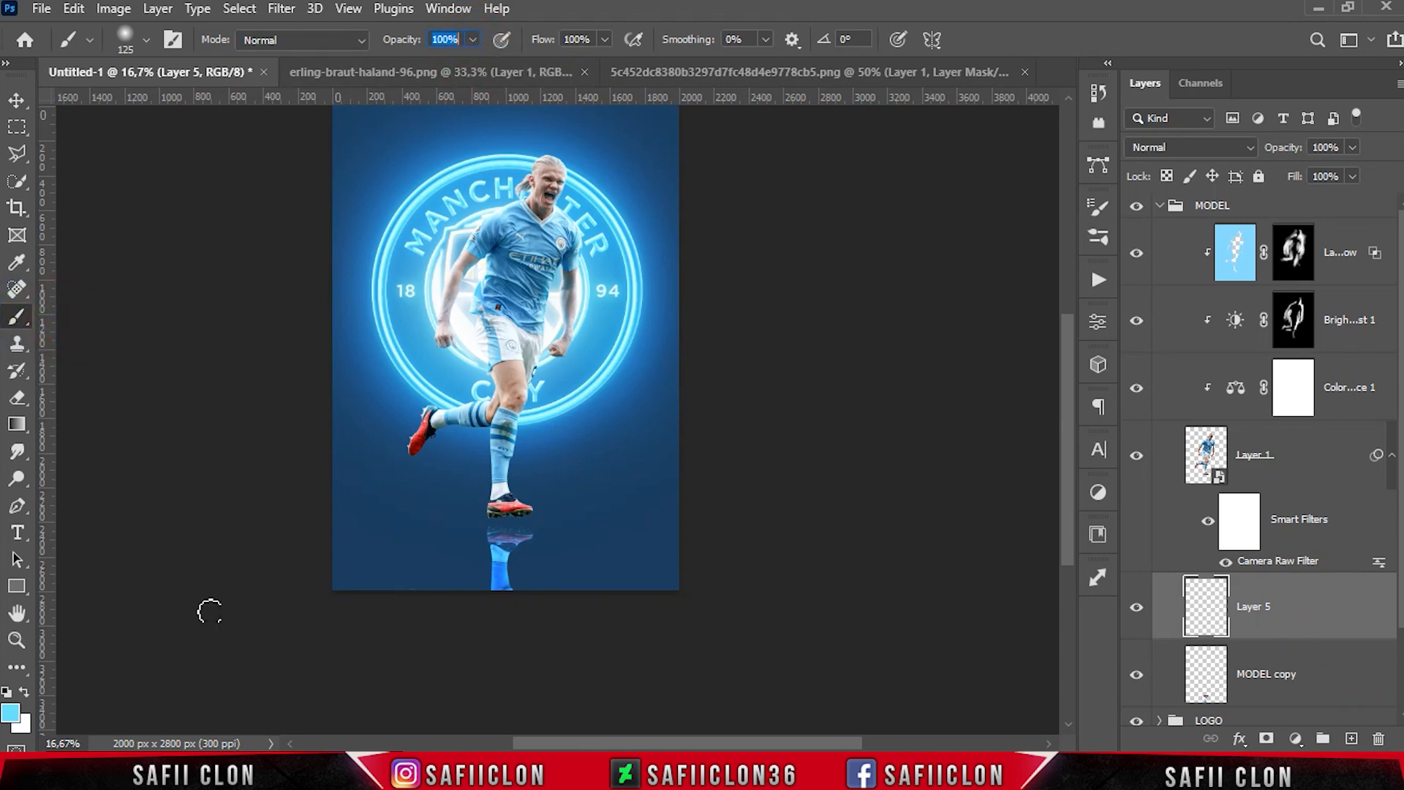
left_click(11, 713)
left_click_drag(931, 185, 837, 392)
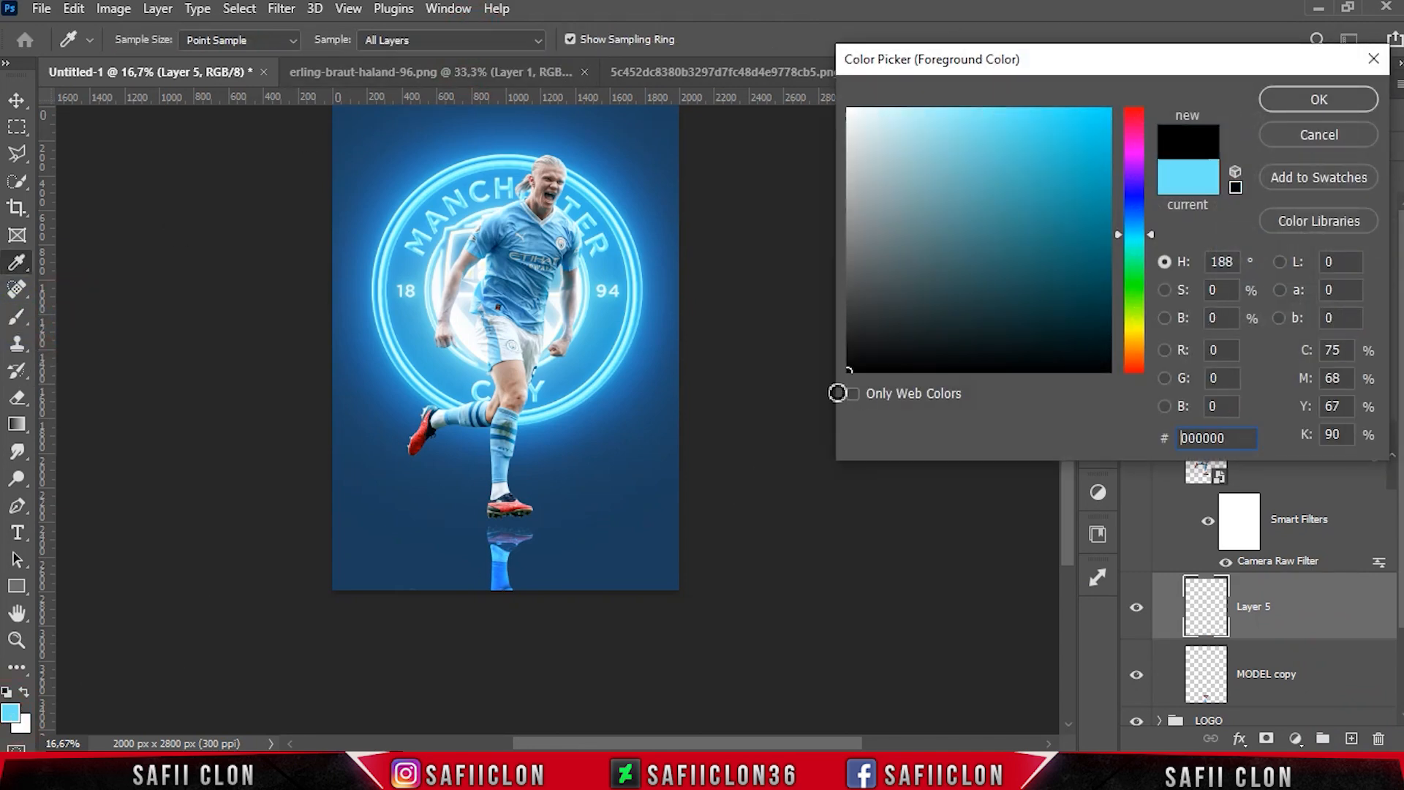
left_click(1311, 100)
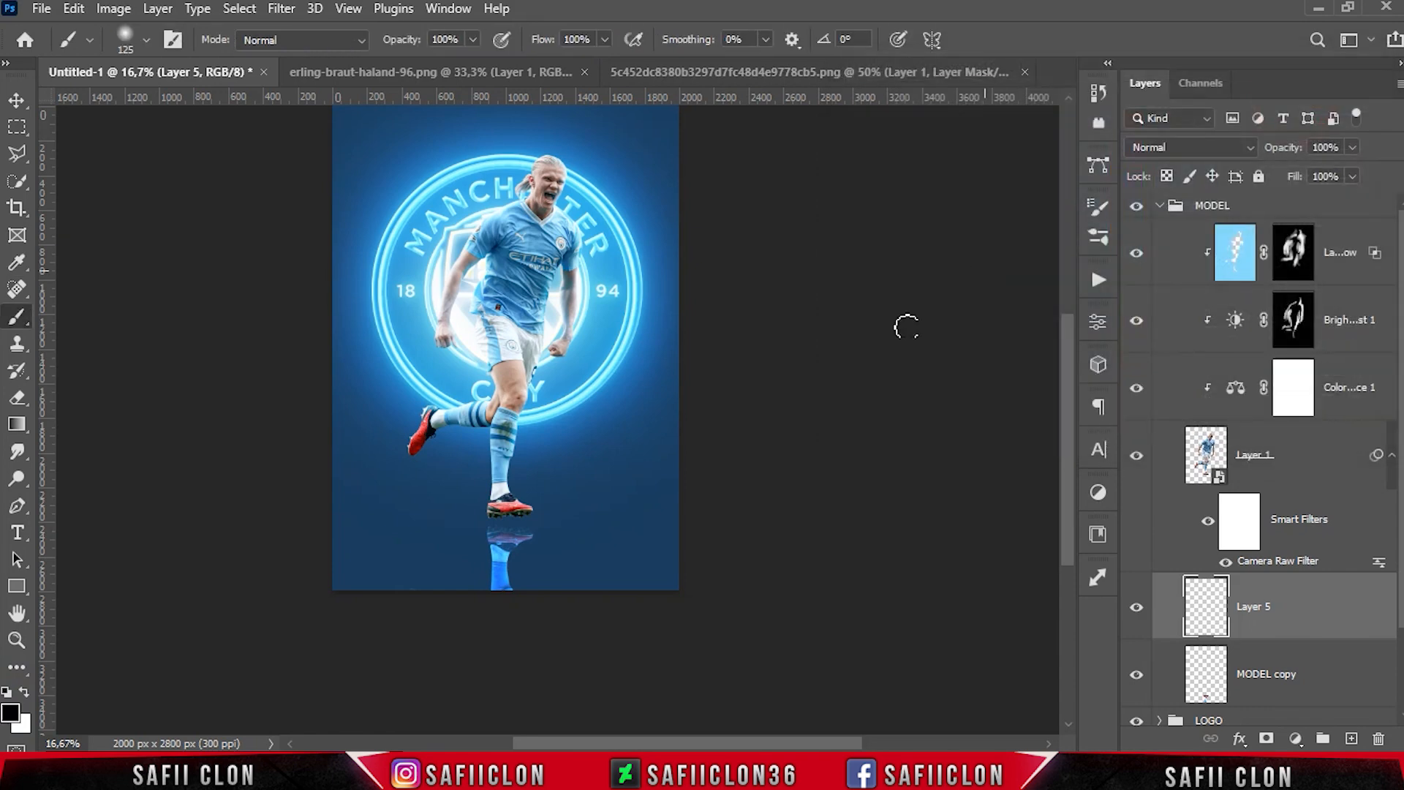
left_click(472, 491)
key("bracketright")
key("bracketright")
key("bracketright")
key("ctrl+plus")
key("ctrl+plus")
scroll(733, 549, "left", 3)
scroll(743, 593, "down", 3)
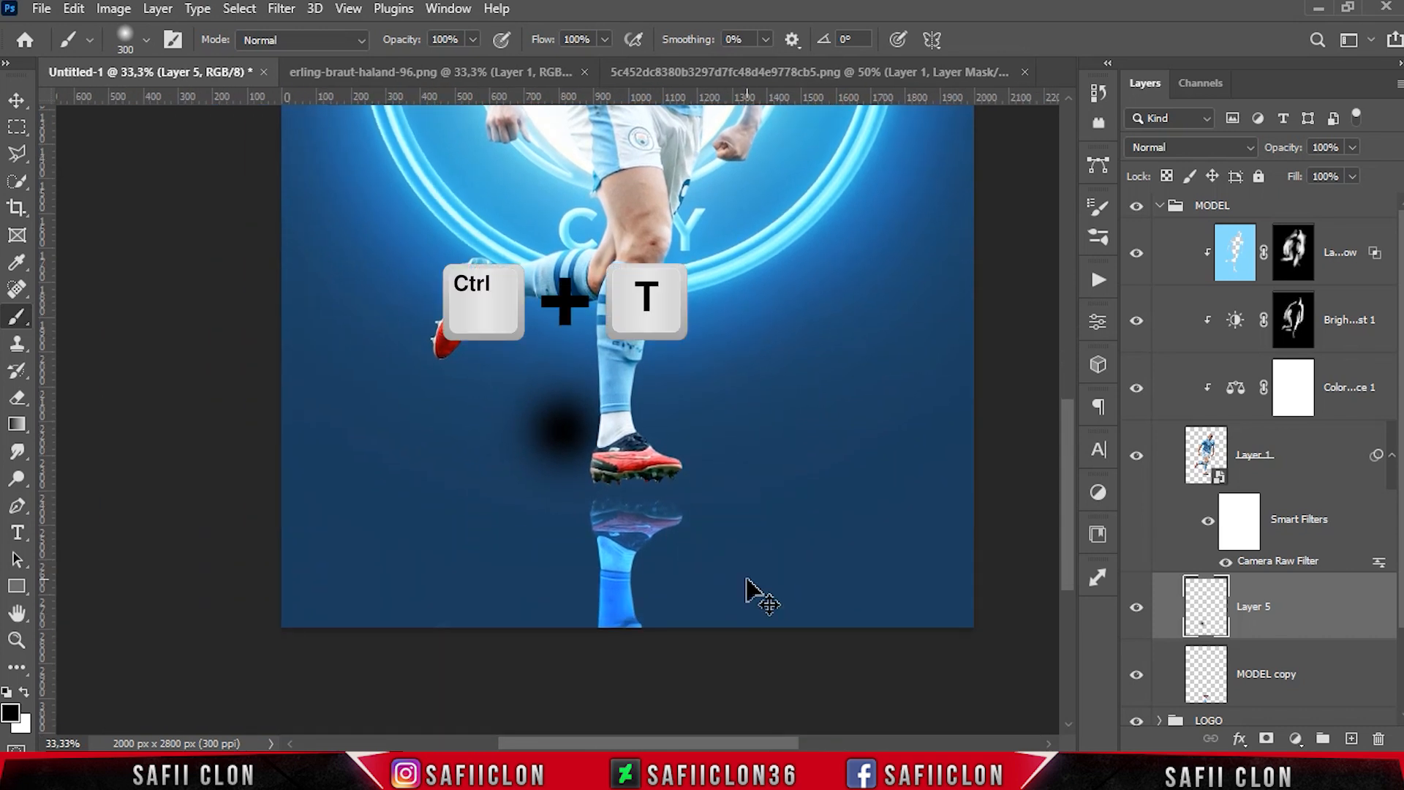
- Transform the black dab into a flat shadow under the boot at about 180% width, 31% height and 4.49° rotation
key("ctrl+t")
left_click_drag(562, 433, 626, 511)
left_click_drag(624, 424, 633, 495)
left_click_drag(717, 520, 781, 514)
left_click_drag(669, 518, 668, 496)
left_click_drag(808, 536, 778, 539)
key("Up")
key("Up")
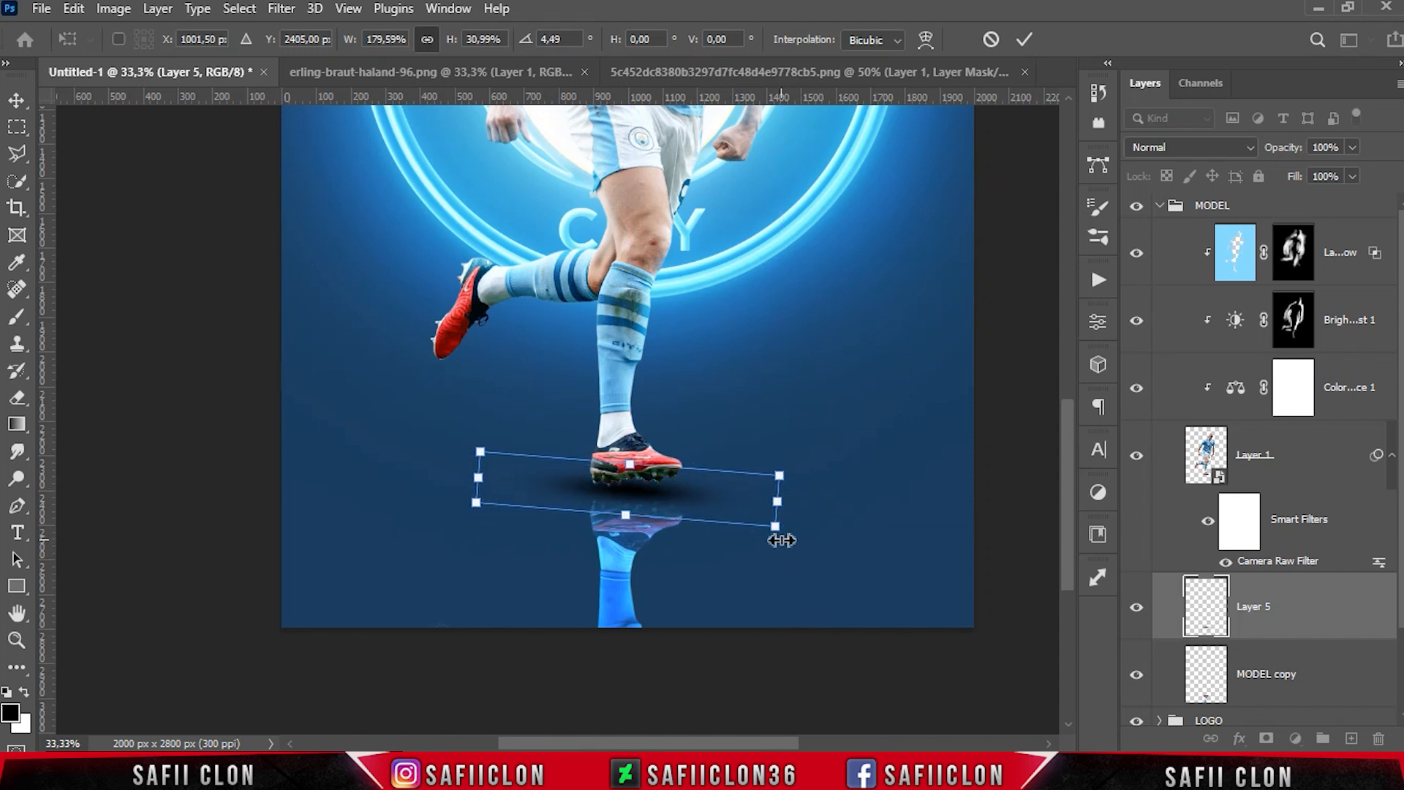
left_click(1024, 40)
key("b")
- Compare the boot with and without its shadow, and set the shadow layer's fill to 79%
left_click(1138, 607)
left_click(1137, 607)
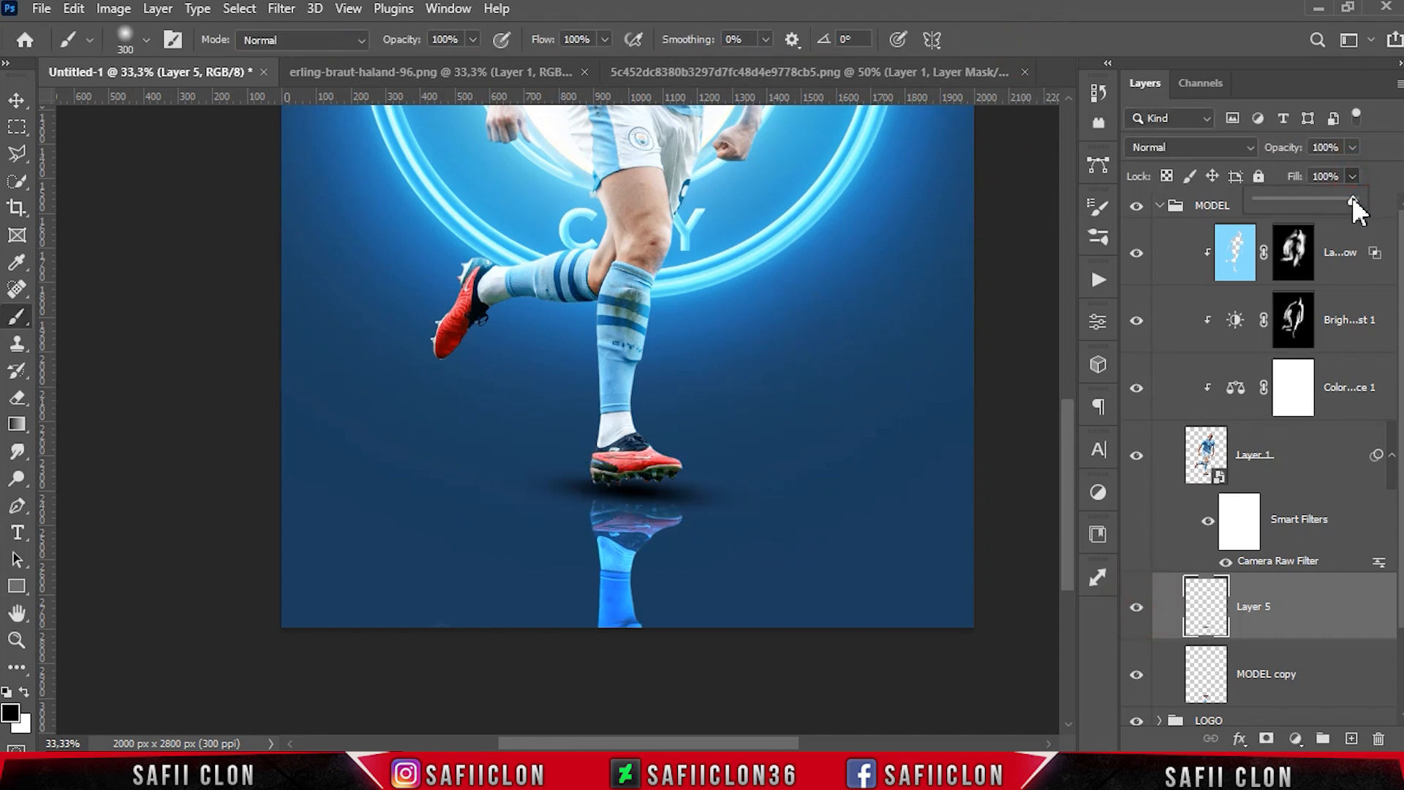
left_click(1382, 175)
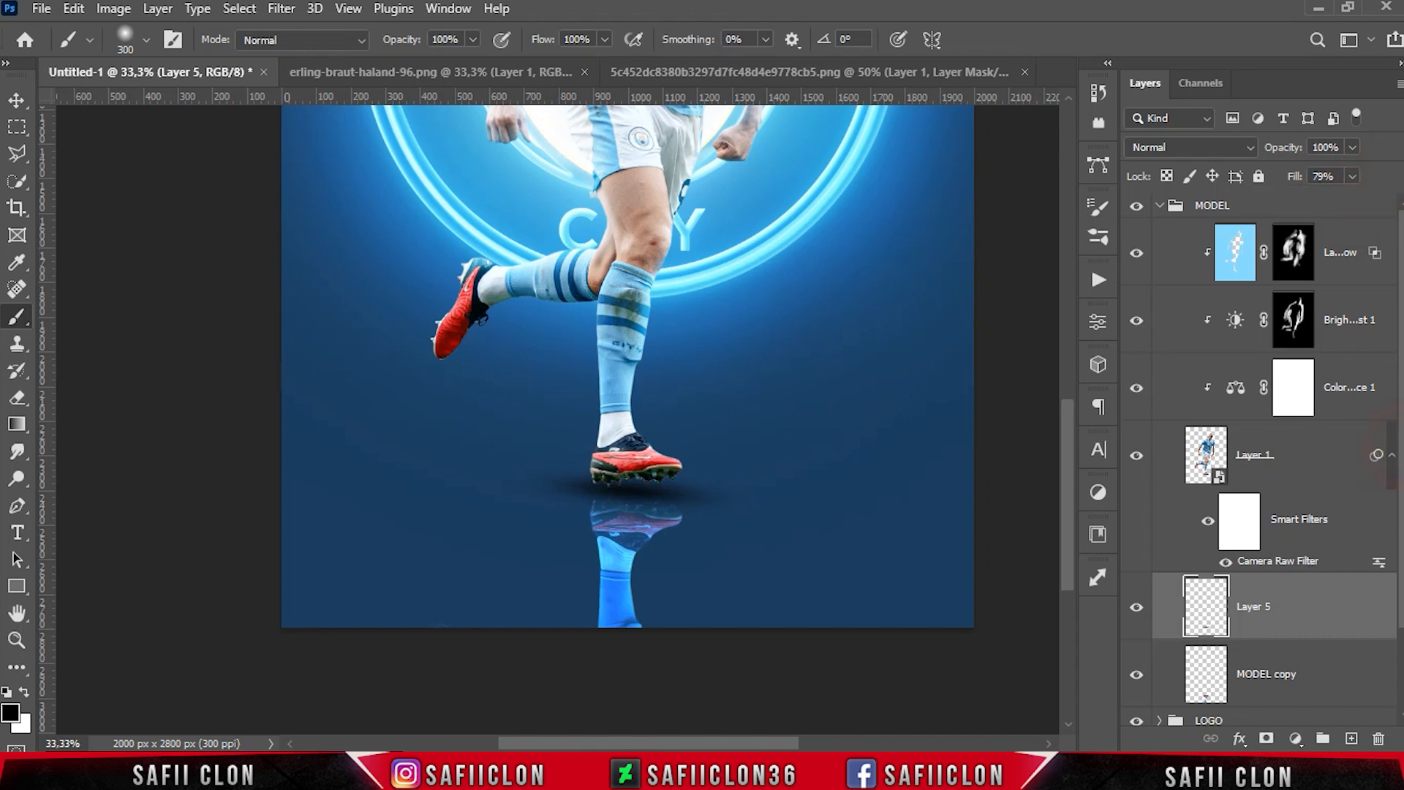
- Add a new layer above the Inner Glow layer and clip it to the player
left_click(1341, 253)
left_click(1351, 739)
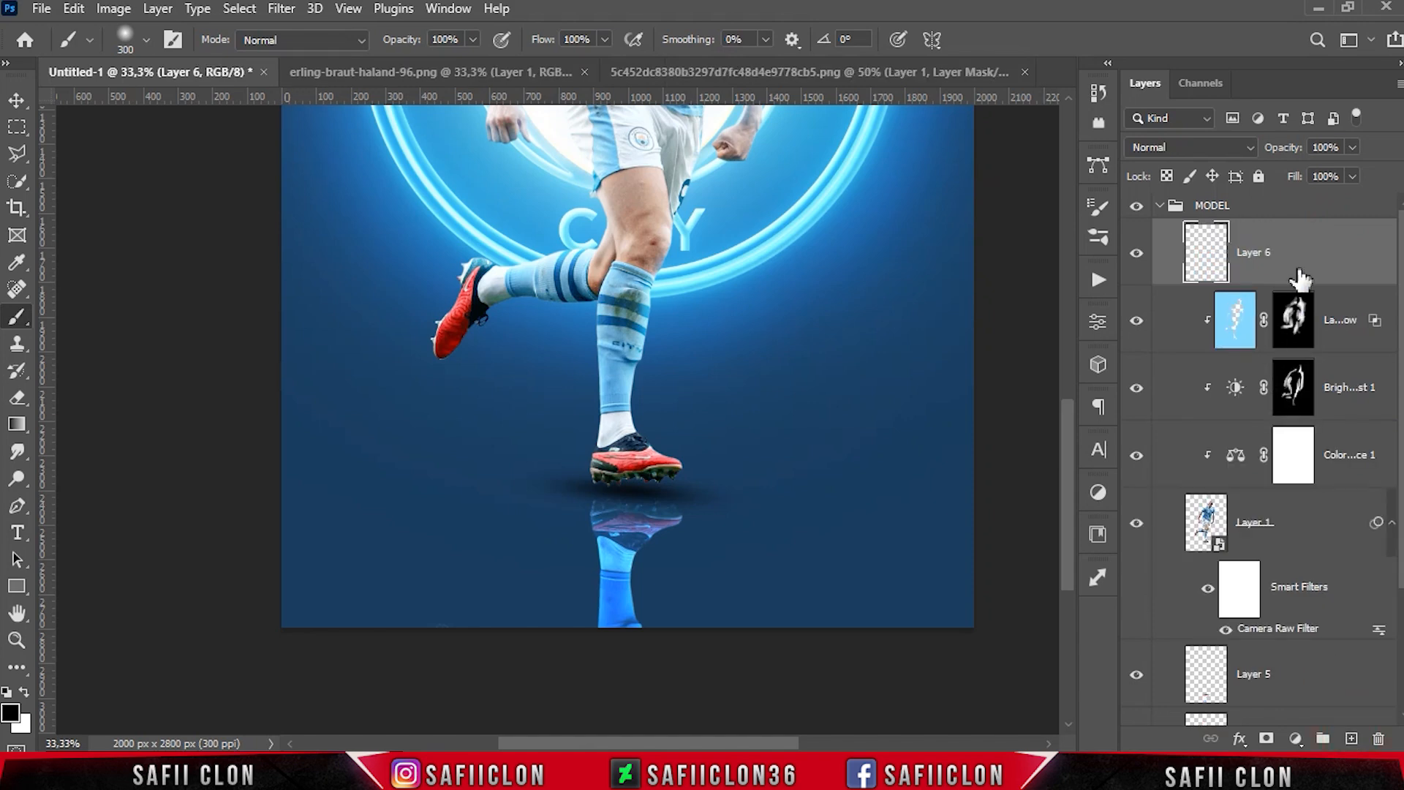
right_click(1304, 253)
left_click(1064, 399)
- Shade the heel side of the planted boot on the clipped layer using the Brush in black (000000) at 5% opacity
right_click(18, 315)
left_click(102, 316)
left_click(472, 40)
left_click_drag(387, 63, 385, 63)
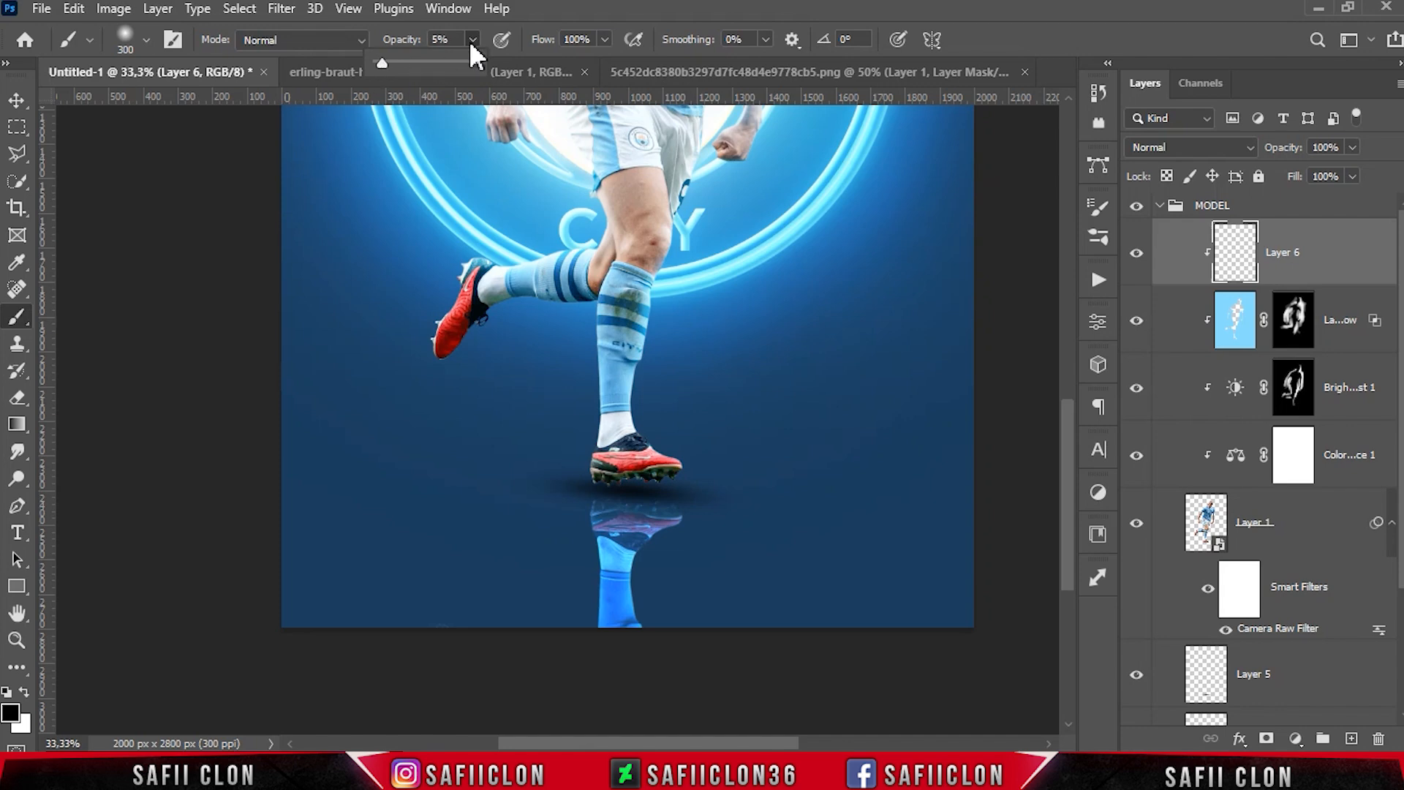
left_click(10, 712)
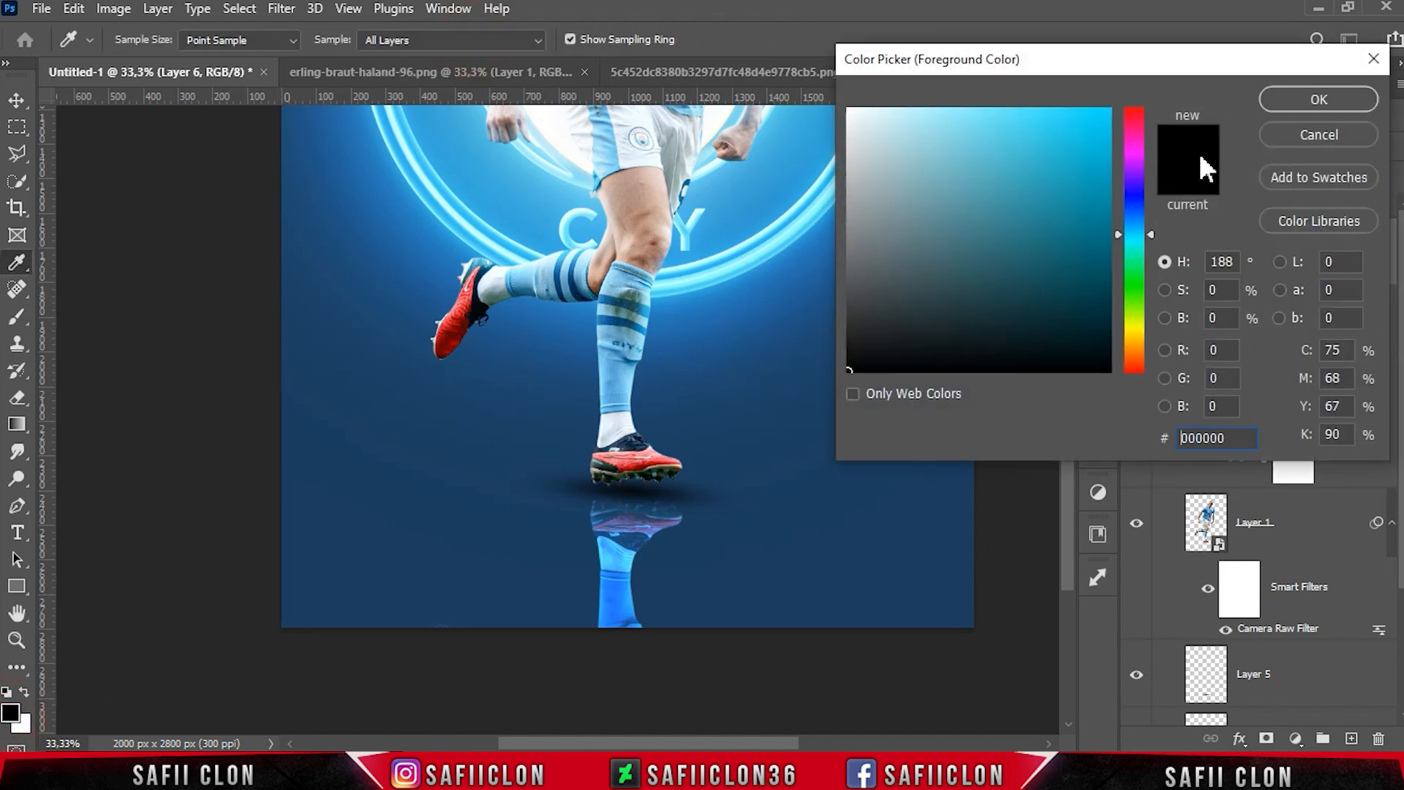
left_click(1294, 99)
key("ctrl+plus")
key("ctrl+plus")
key("[")
key("[")
key("[")
key("[")
key("[")
key("[")
key("[")
key("[")
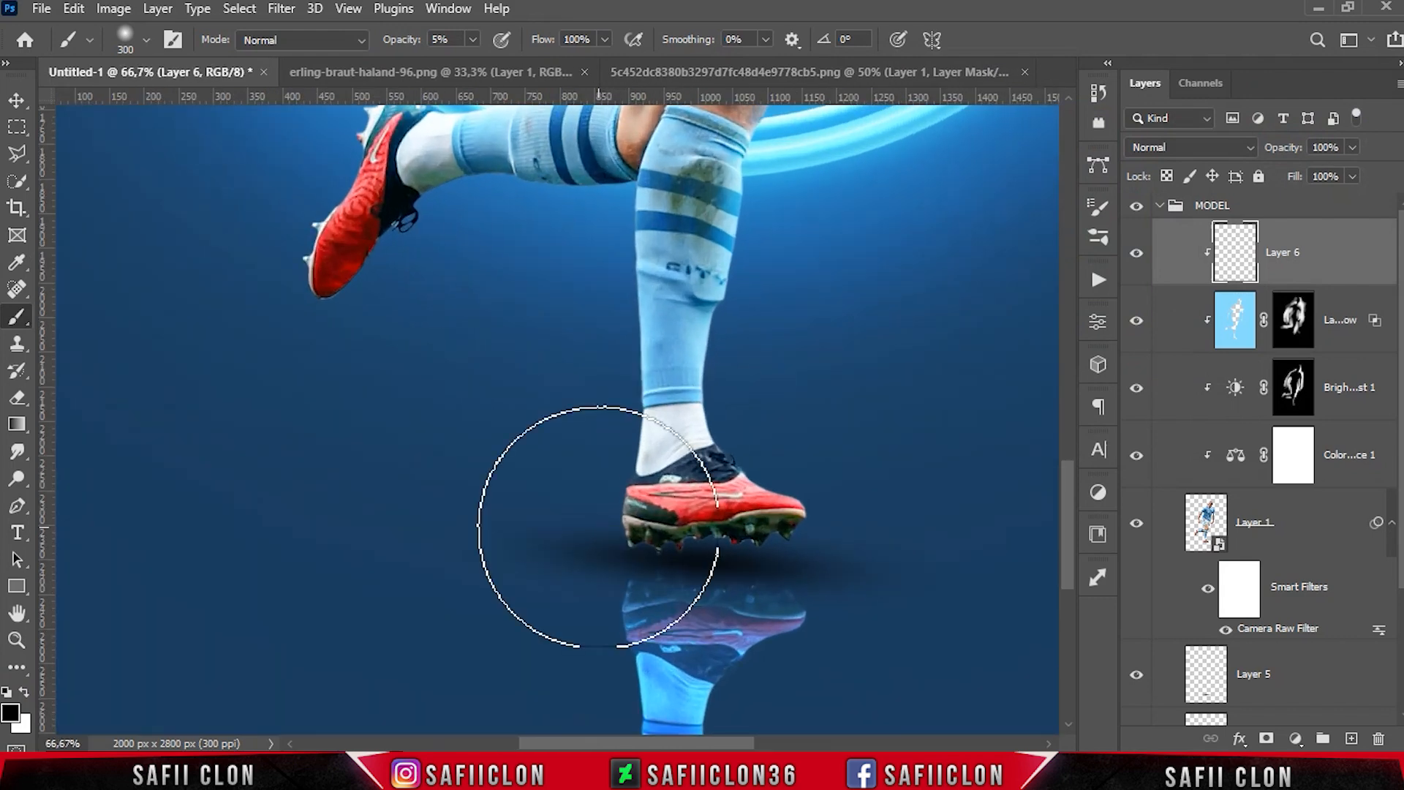
mouse_move(602, 558)
left_mouse_down()
mouse_move(758, 558)
mouse_move(622, 539)
left_mouse_up()
- Raise the brush opacity to 10% and darken the planted boot's sole, toe and heel with black strokes
key("[")
key("[")
key("[")
key("[")
key("[")
key("[")
left_click_drag(472, 39, 476, 63)
key("]")
mouse_move(731, 555)
left_mouse_down()
mouse_move(693, 548)
mouse_move(792, 542)
left_mouse_up()
key("]")
key("]")
key("]")
key("]")
key("]")
key("]")
key("]")
key("]")
mouse_move(602, 542)
left_mouse_down()
mouse_move(629, 523)
mouse_move(593, 511)
left_mouse_up()
left_click_drag(658, 583, 531, 550)
- Darken the raised boot with soft black strokes at 10% opacity, reducing the brush to 90 px
left_click_drag(294, 229, 276, 361)
left_click_drag(295, 282, 298, 235)
scroll(298, 235, "up", 2)
key("[")
key("[")
left_click_drag(344, 276, 295, 470)
- Compare the player's boots with and without the painted black shading
key("ctrl+minus")
key("ctrl+minus")
key("ctrl+minus")
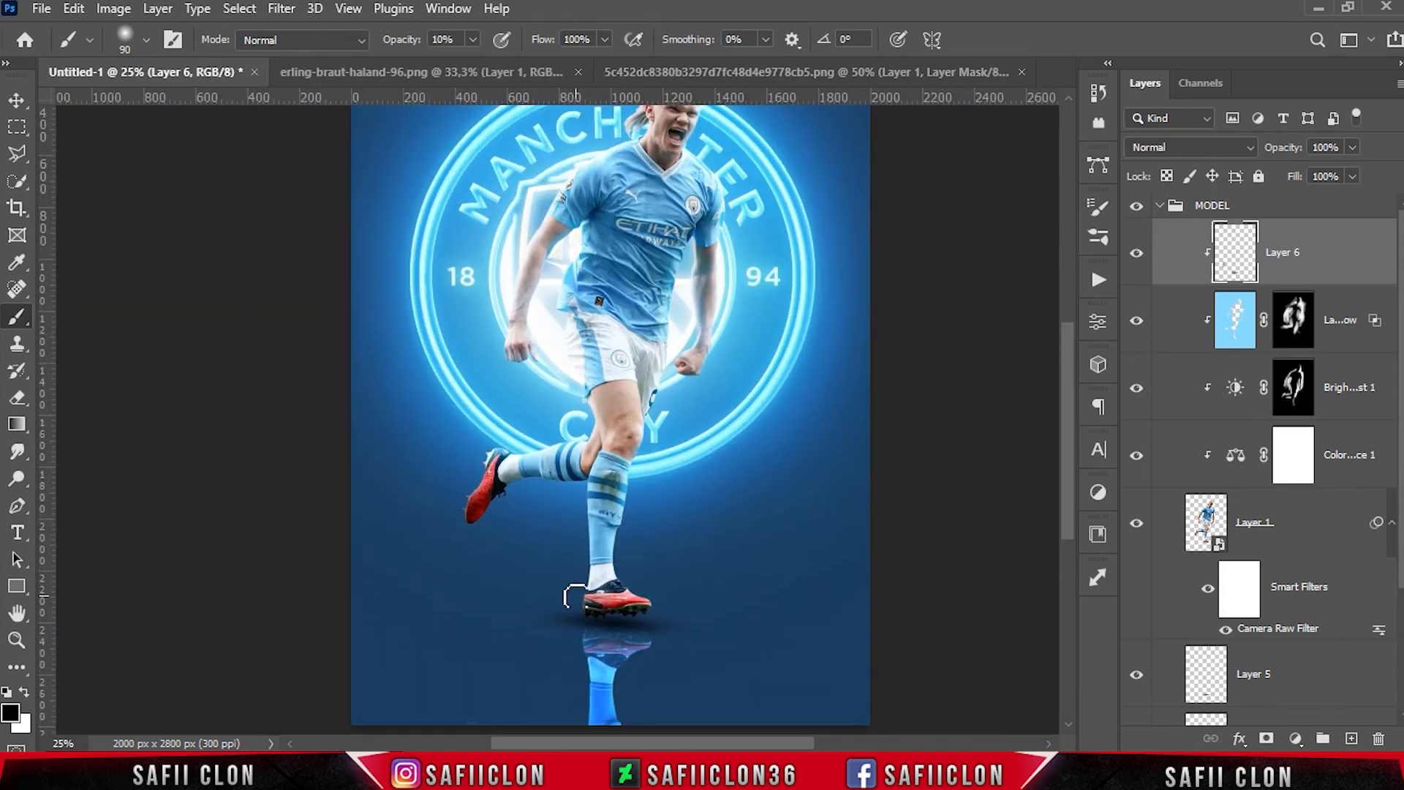
key("]")
key("]")
key("]")
key("]")
scroll(472, 486, "up", 1)
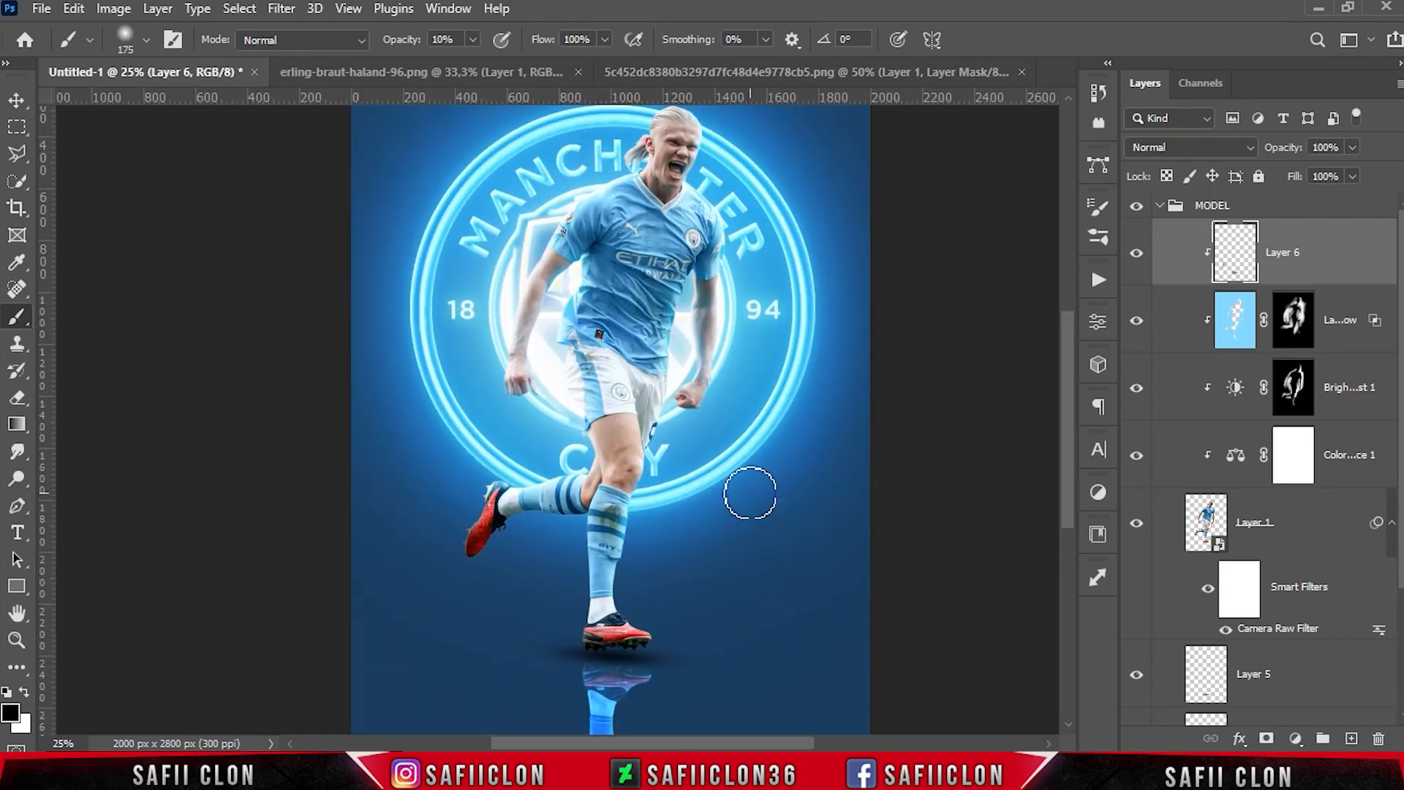
left_click(1137, 253)
left_click(1136, 253)
- Add a new layer above the boot shading layer and fill it with 50% Gray
left_click(1334, 261)
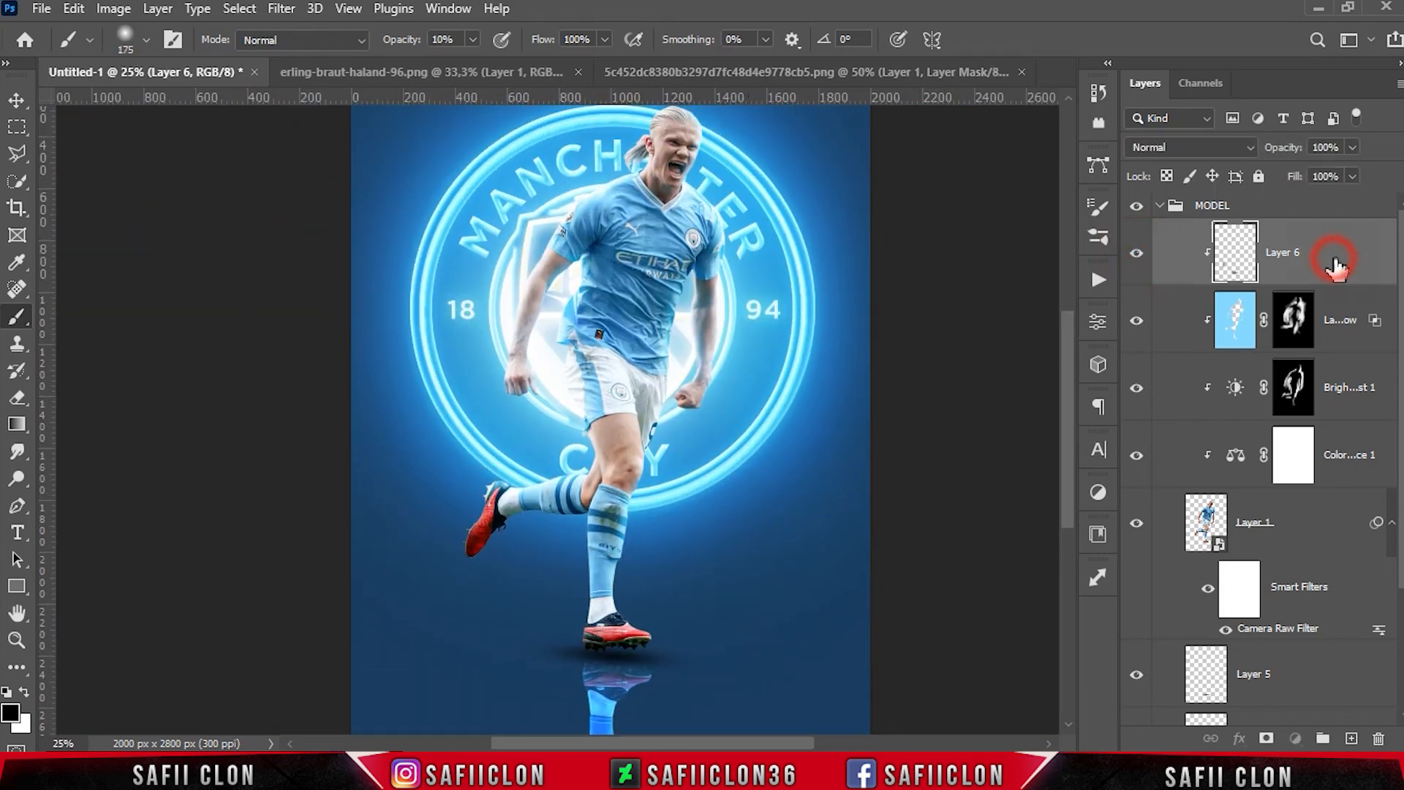
left_click(1350, 739)
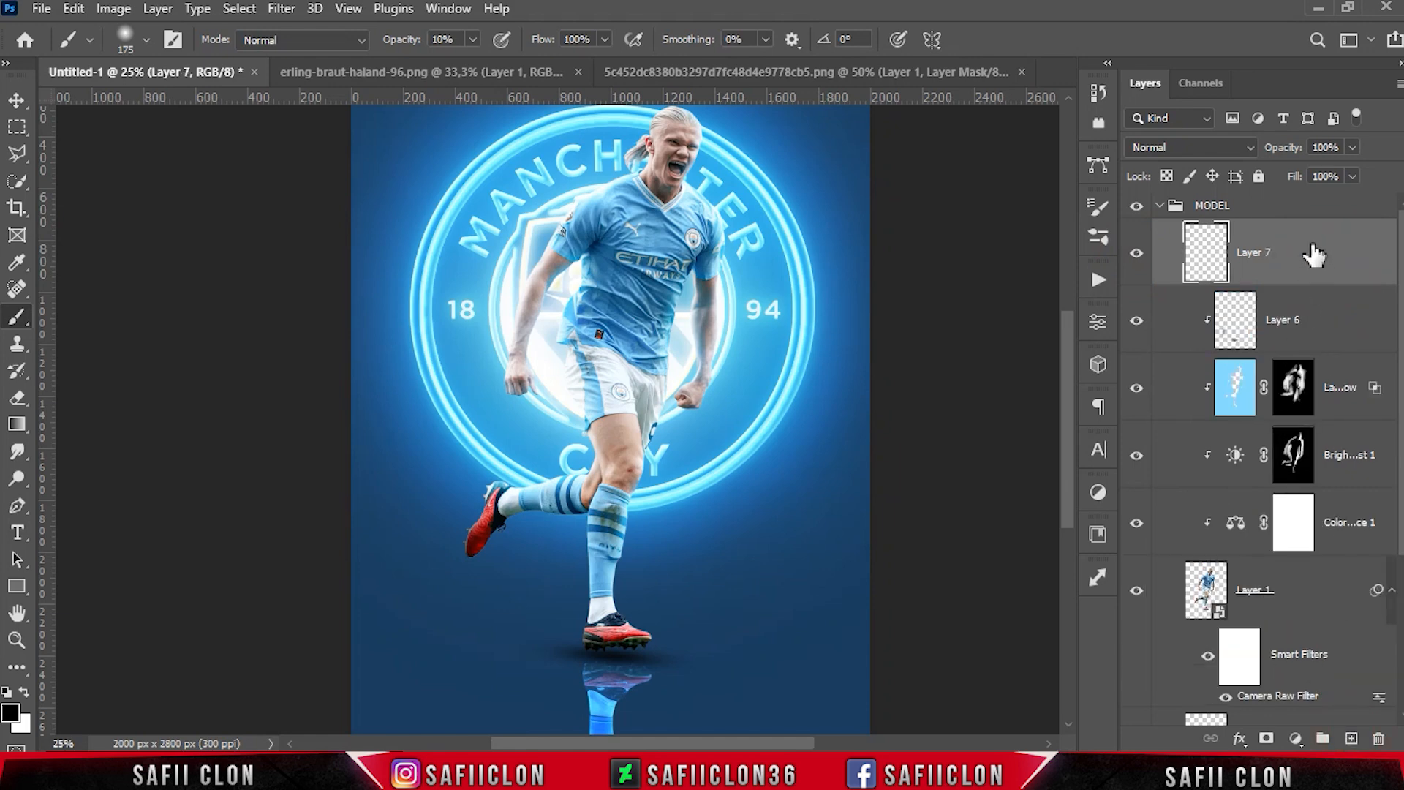
left_click(73, 8)
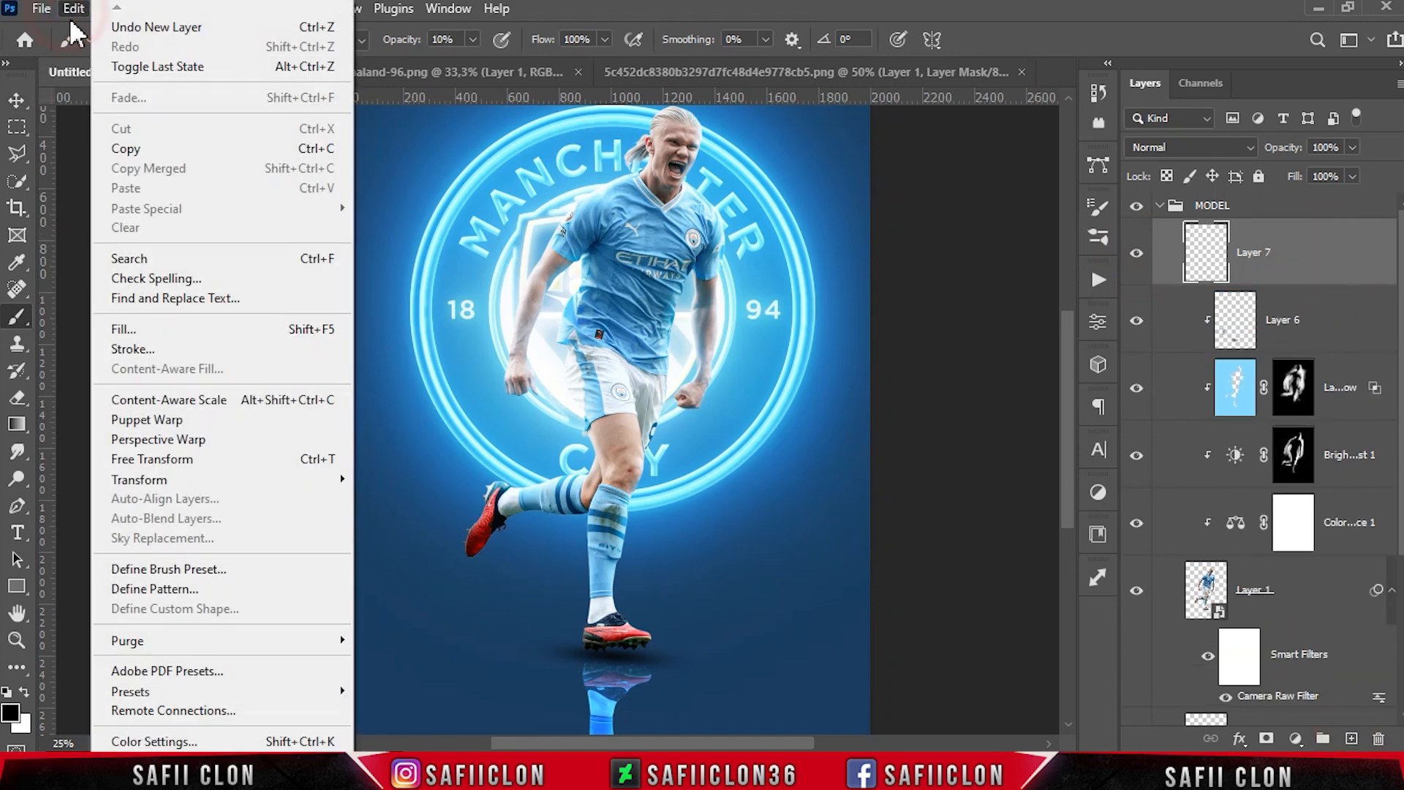
left_click(160, 329)
left_click(692, 173)
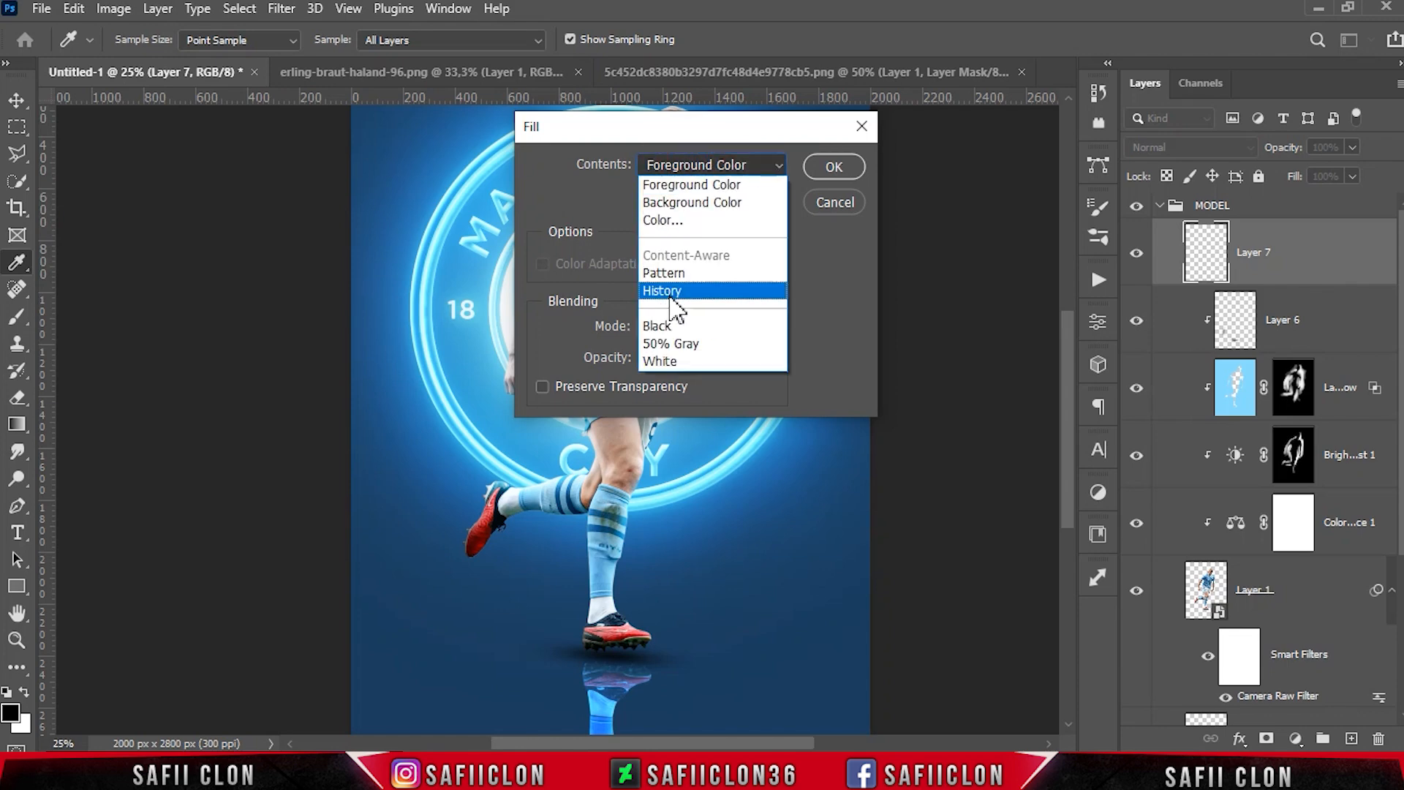
left_click(669, 333)
left_click(833, 167)
key("b")
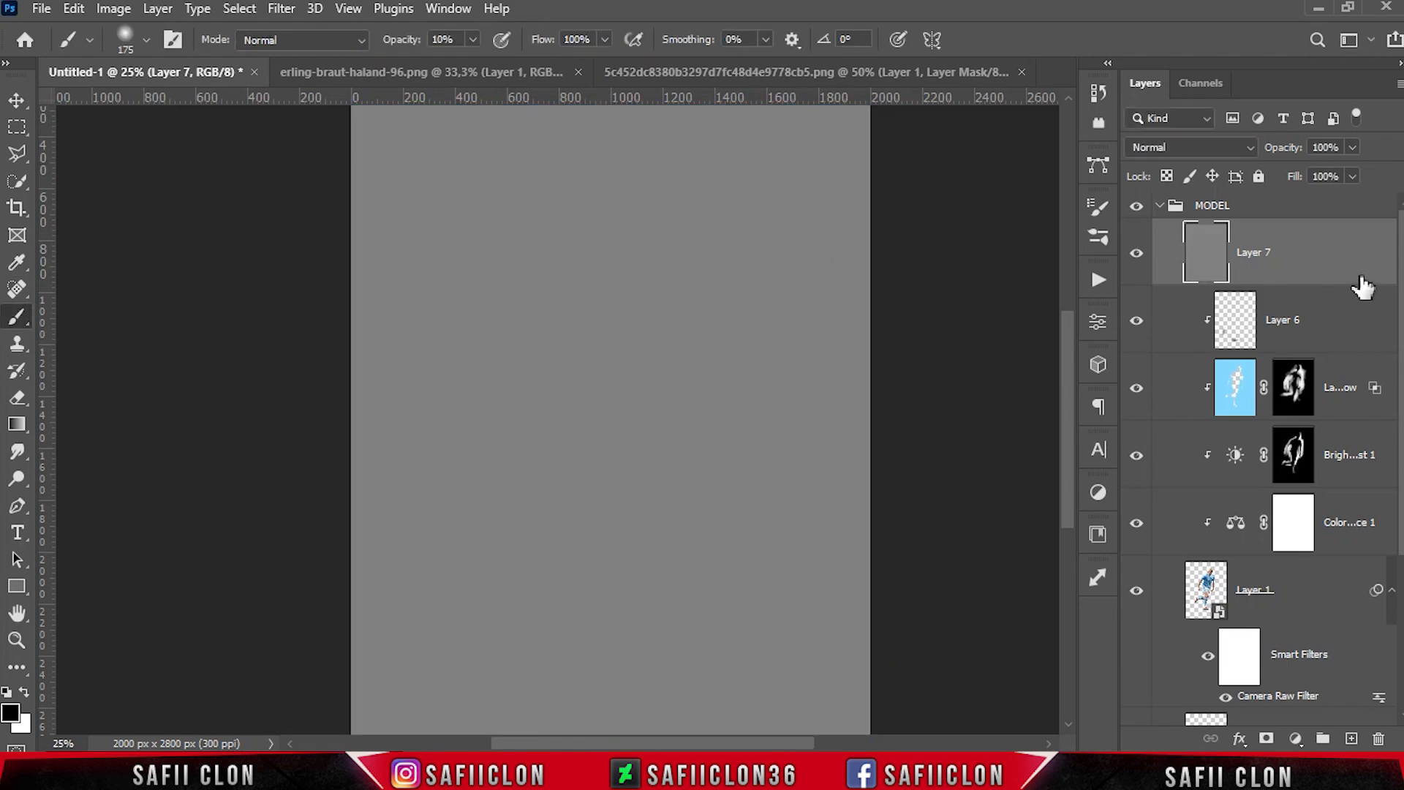
- Clip the gray layer to the player and set its blend mode to Soft Light
right_click(1314, 252)
left_click(1151, 399)
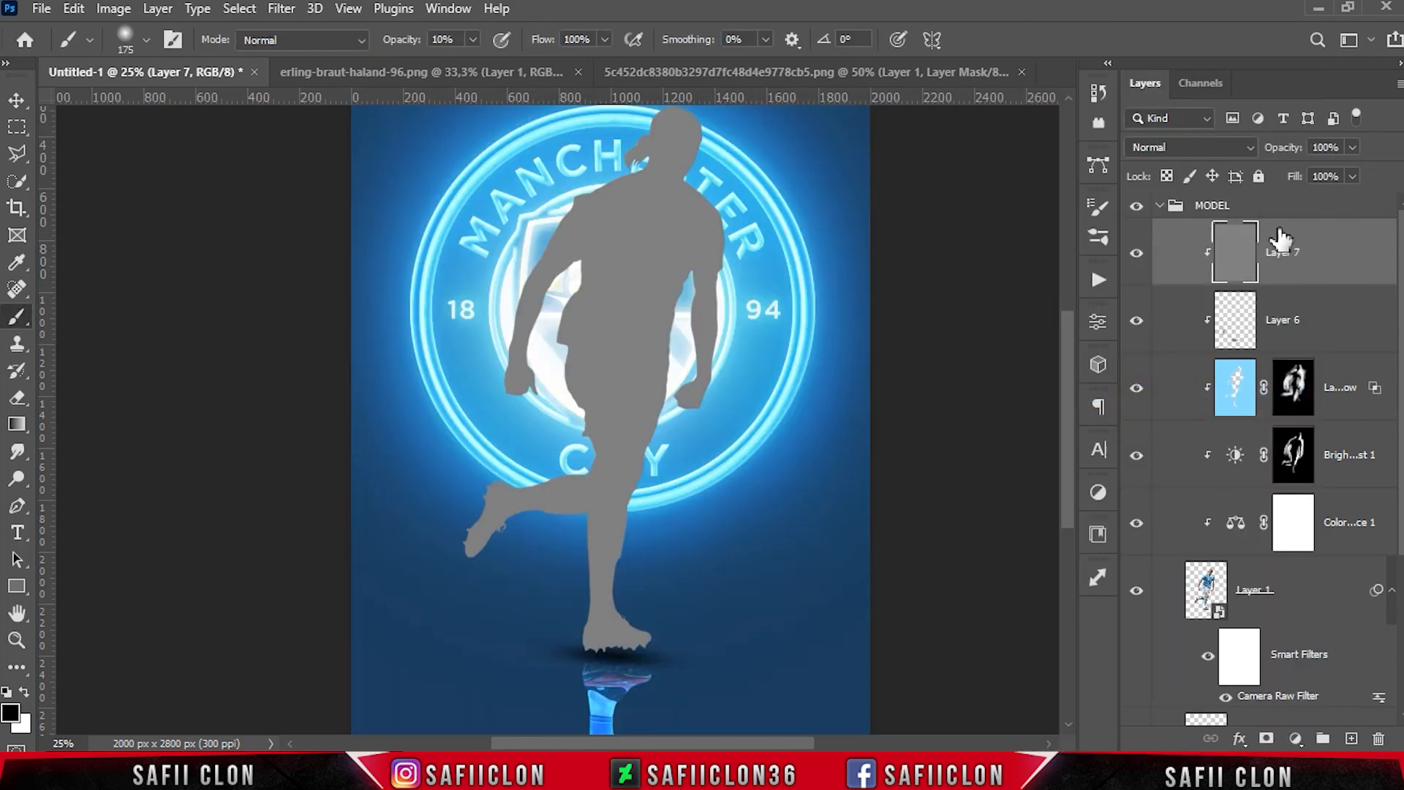
left_click(1241, 150)
left_click(1225, 409)
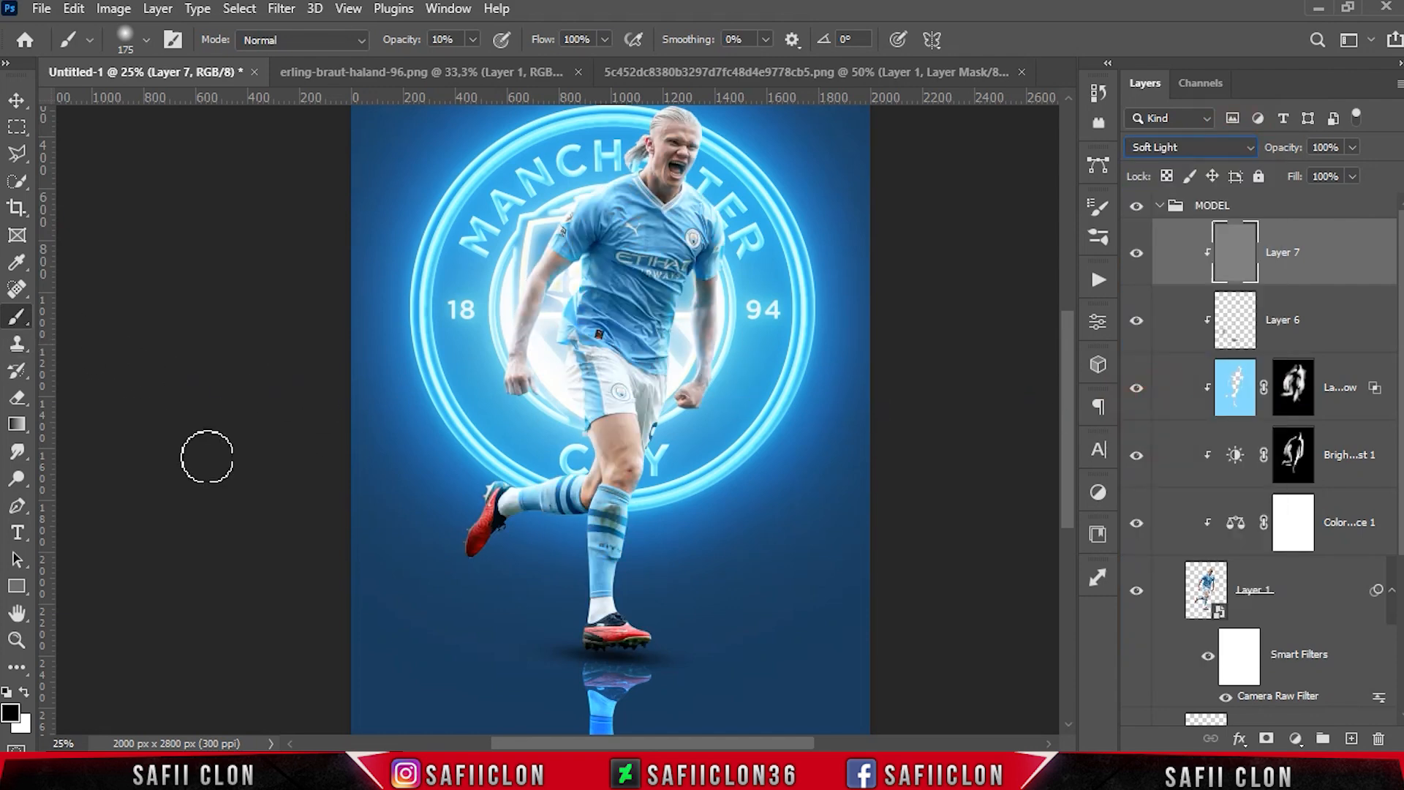
- Darken the player's socks and legs on the gray layer using the Burn tool with Midtones range and 21% exposure
left_click(22, 478)
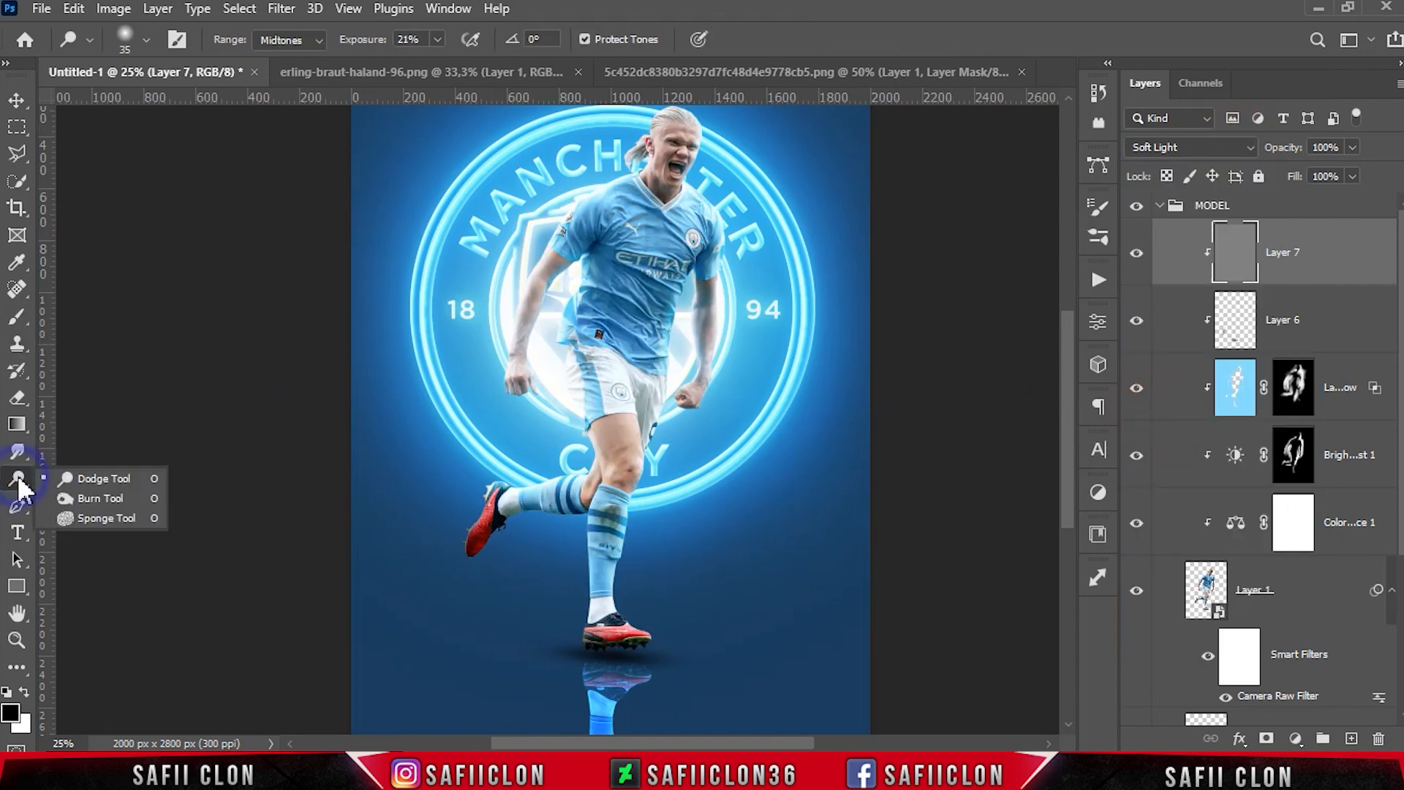
left_click(111, 496)
left_click(446, 40)
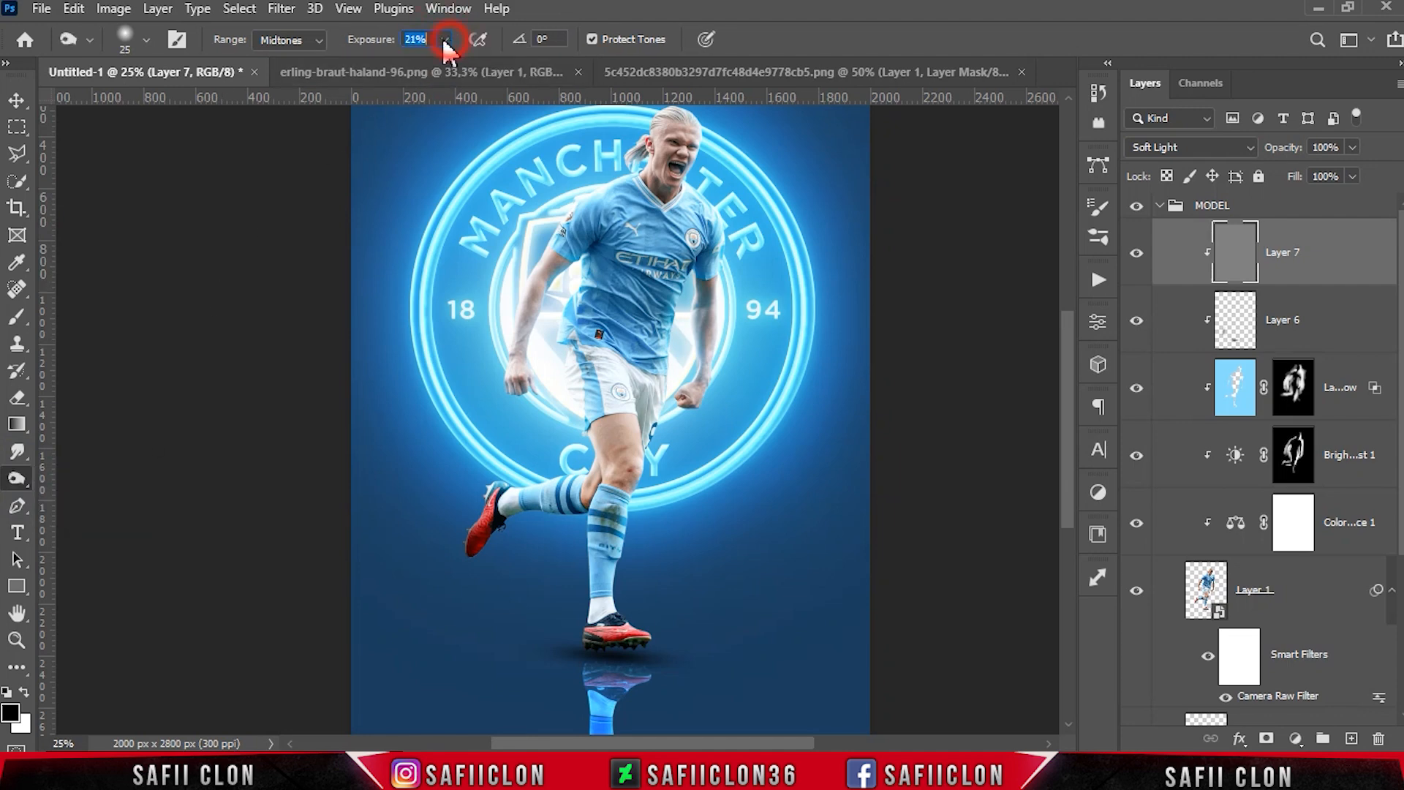
scroll(566, 538, "up", 1)
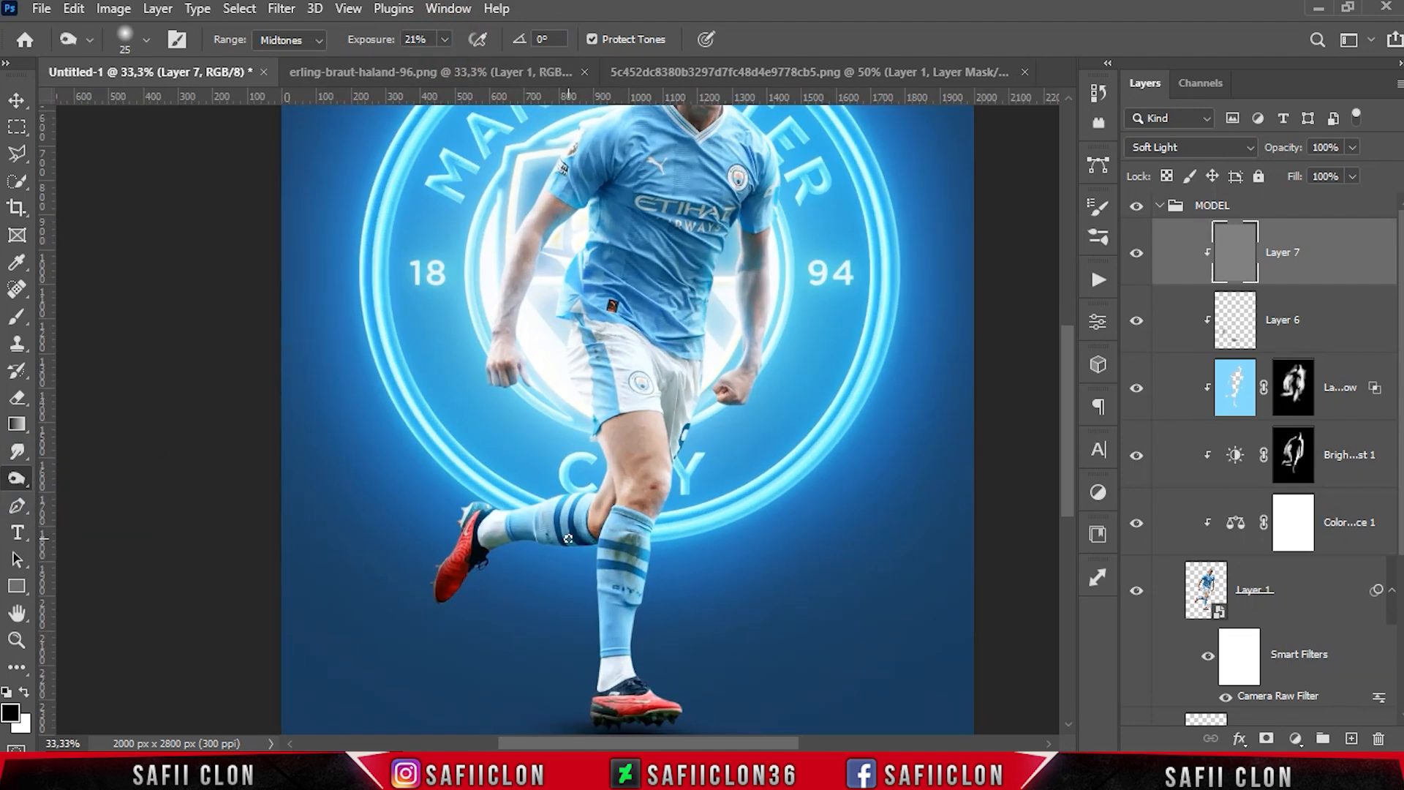
left_click_drag(624, 528, 621, 669)
scroll(618, 665, "down", 2)
mouse_move(616, 605)
left_mouse_down()
mouse_move(609, 542)
mouse_move(632, 634)
mouse_move(615, 620)
mouse_move(662, 624)
mouse_move(636, 626)
mouse_move(615, 555)
left_mouse_up()
scroll(614, 556, "up", 2)
mouse_move(634, 428)
left_mouse_down()
mouse_move(596, 536)
mouse_move(479, 557)
left_mouse_up()
scroll(511, 578, "up", 2)
left_click_drag(589, 629, 651, 484)
- Burn the shirt front, shoulder, neck and hair with a larger brush of about 90 px
key("bracketright")
key("bracketright")
key("bracketright")
key("bracketright")
key("bracketright")
key("bracketright")
key("bracketleft")
key("bracketleft")
key("bracketleft")
key("bracketleft")
scroll(669, 417, "up", 1)
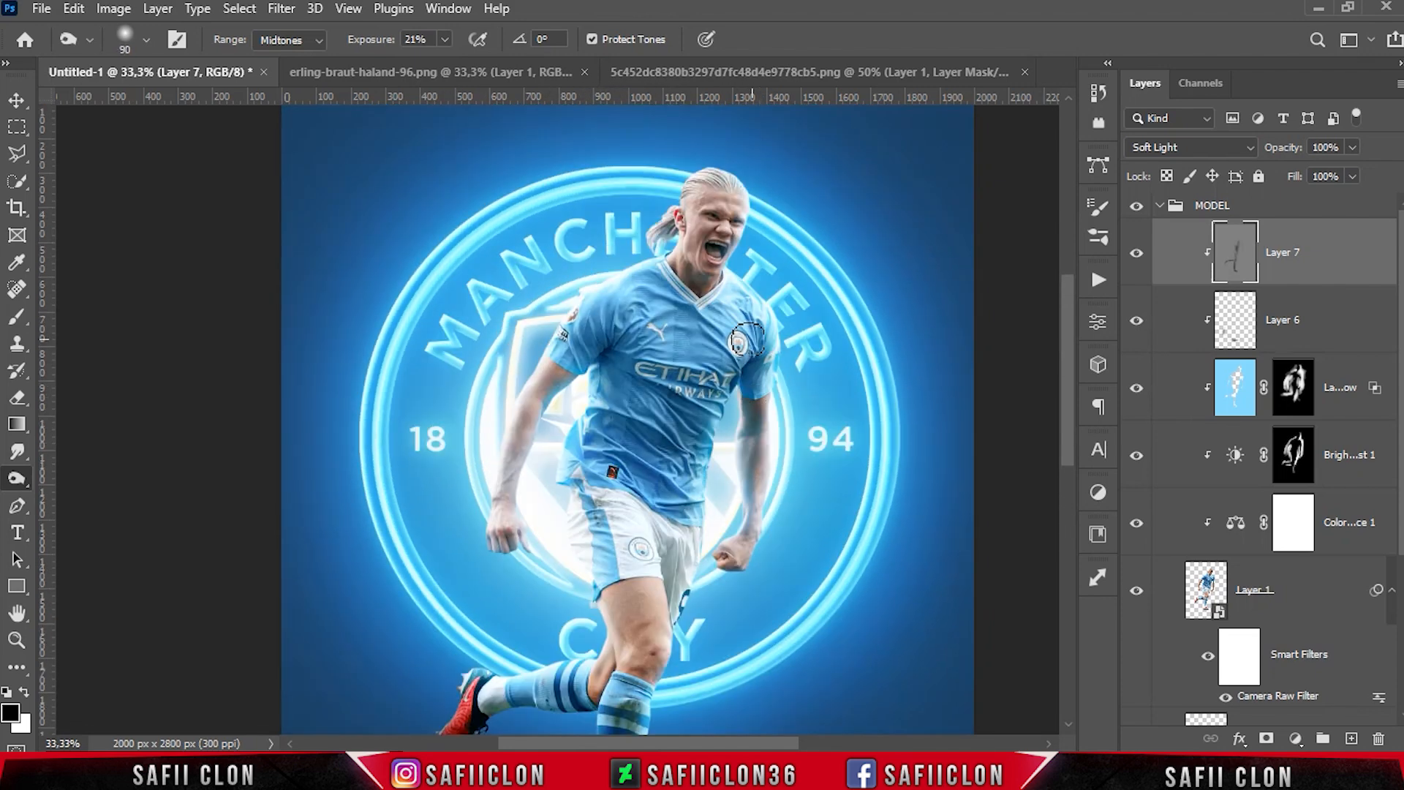
left_click_drag(700, 349, 662, 395)
mouse_move(588, 323)
left_mouse_down()
mouse_move(559, 358)
mouse_move(607, 333)
left_mouse_up()
left_click_drag(696, 275, 703, 266)
key("bracketleft")
left_click(717, 182)
- Burn the shirt hem and side, the sleeve, and the player's arm and fist with a 60 px brush
scroll(719, 333, "down", 2)
scroll(685, 278, "up", 1)
scroll(687, 242, "down", 2)
key("bracketleft")
key("bracketleft")
key("bracketleft")
left_click_drag(626, 327, 660, 348)
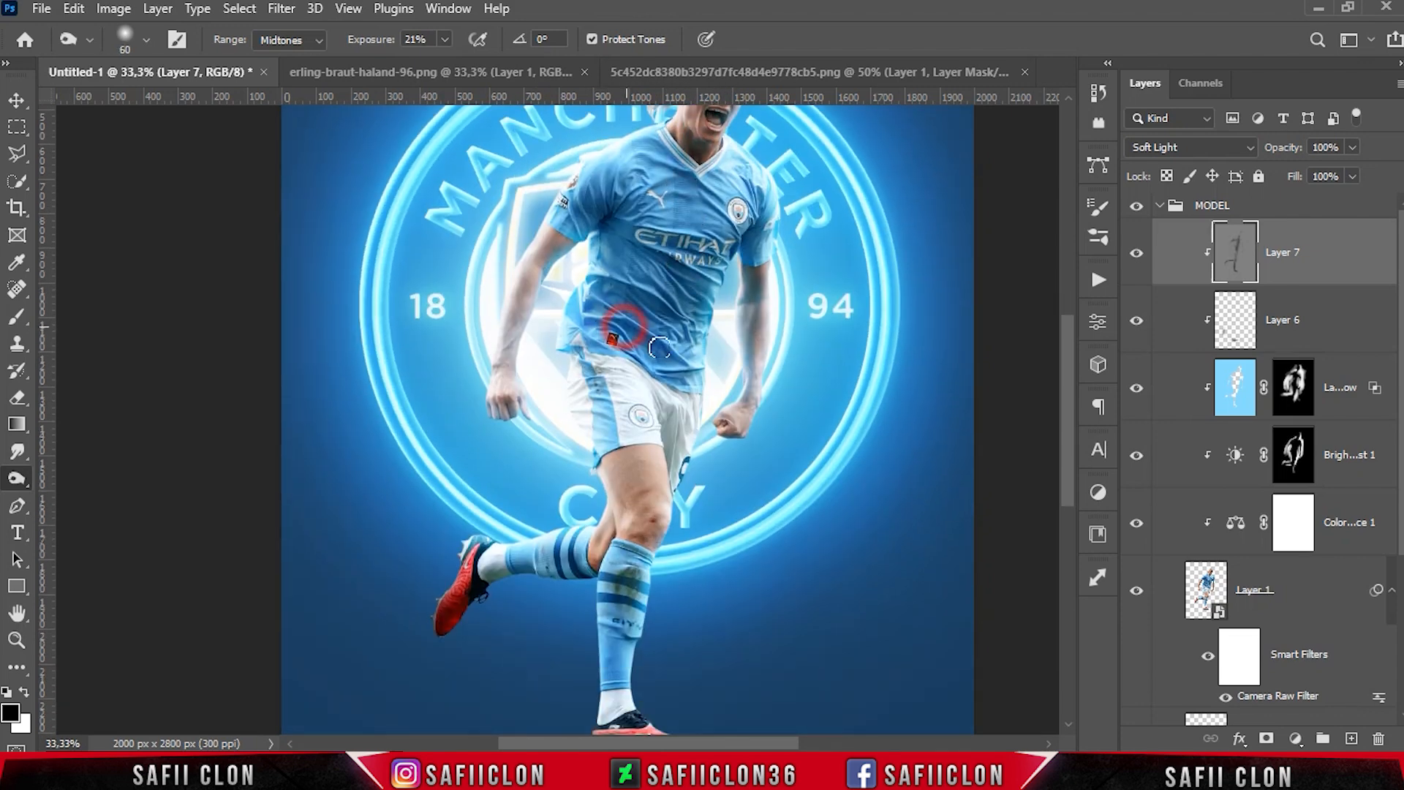
left_click(710, 285)
left_click(754, 211)
left_click(531, 275)
left_click_drag(511, 380, 502, 399)
- Burn the player's lower shirt and shorts with a 150 px brush
scroll(604, 369, "down", 1)
key("bracketright")
key("bracketright")
key("bracketright")
key("bracketright")
key("bracketright")
key("bracketright")
key("bracketright")
left_click(638, 306)
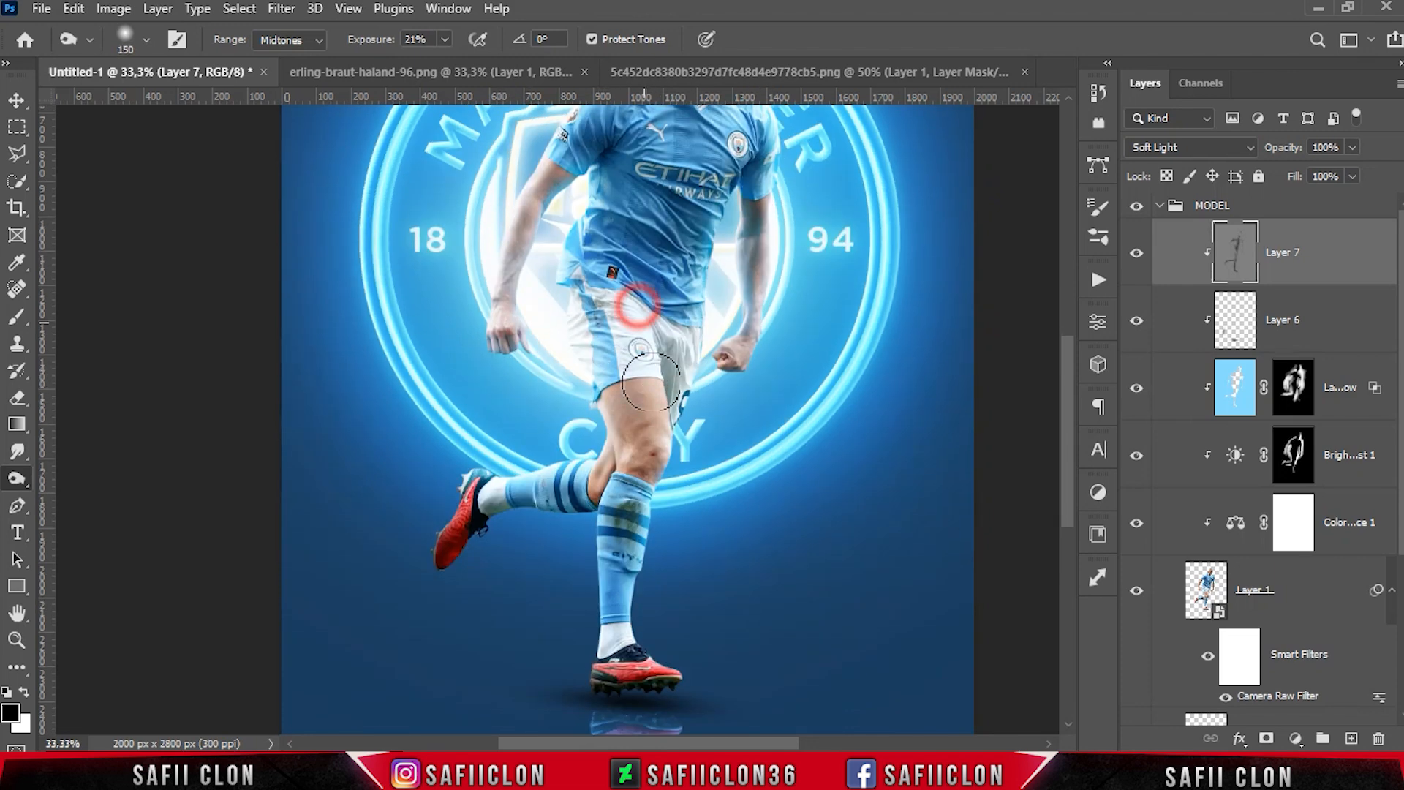
- Compare the player with and without the burned shading on the gray layer
scroll(921, 404, "up", 2)
key("ctrl+minus")
key("ctrl+minus")
left_click(1135, 254)
left_click(1136, 254)
left_click(1136, 254)
left_click(1135, 255)
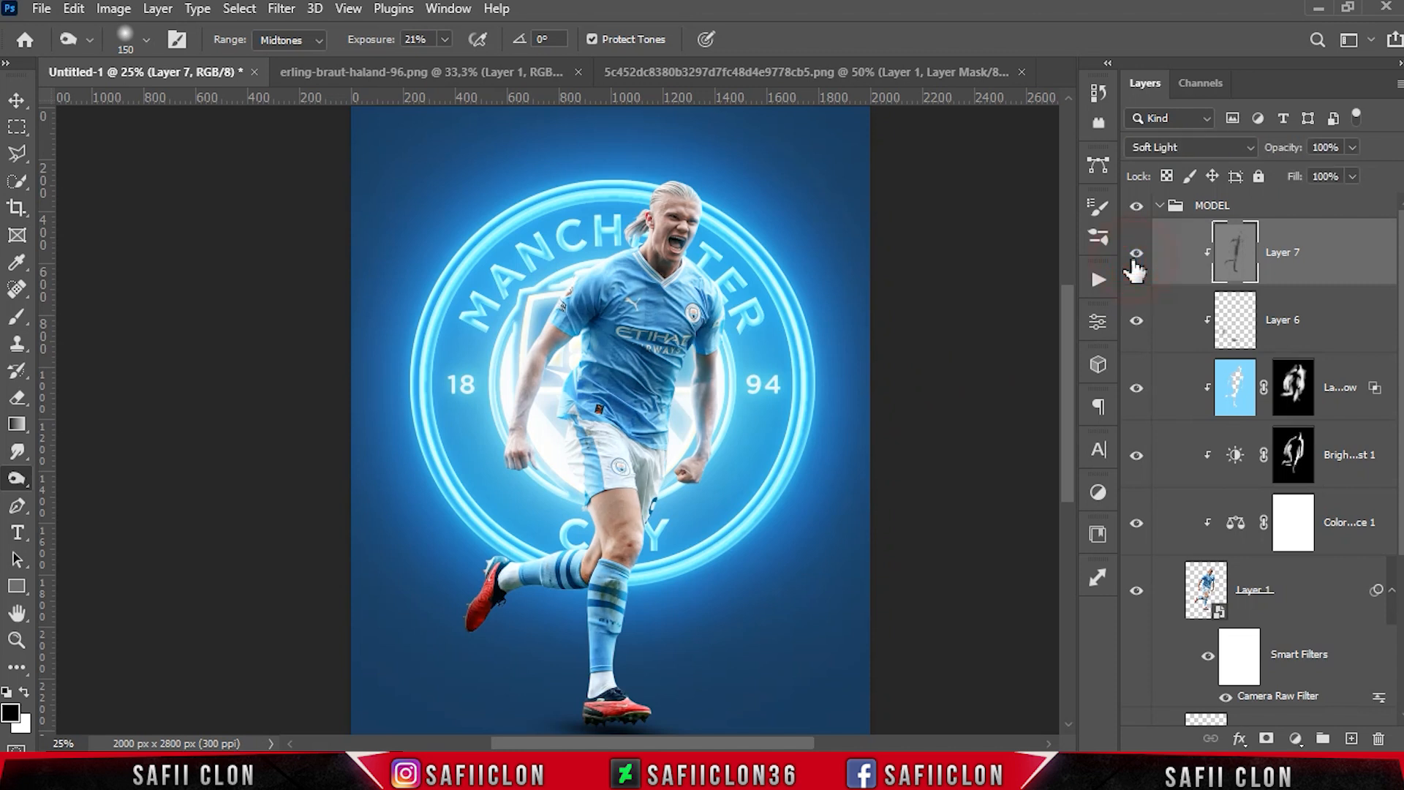
- Brighten highlights on the player's fist, shirt folds and hair using a small Dodge brush with Midtones range and 21% exposure
right_click(17, 479)
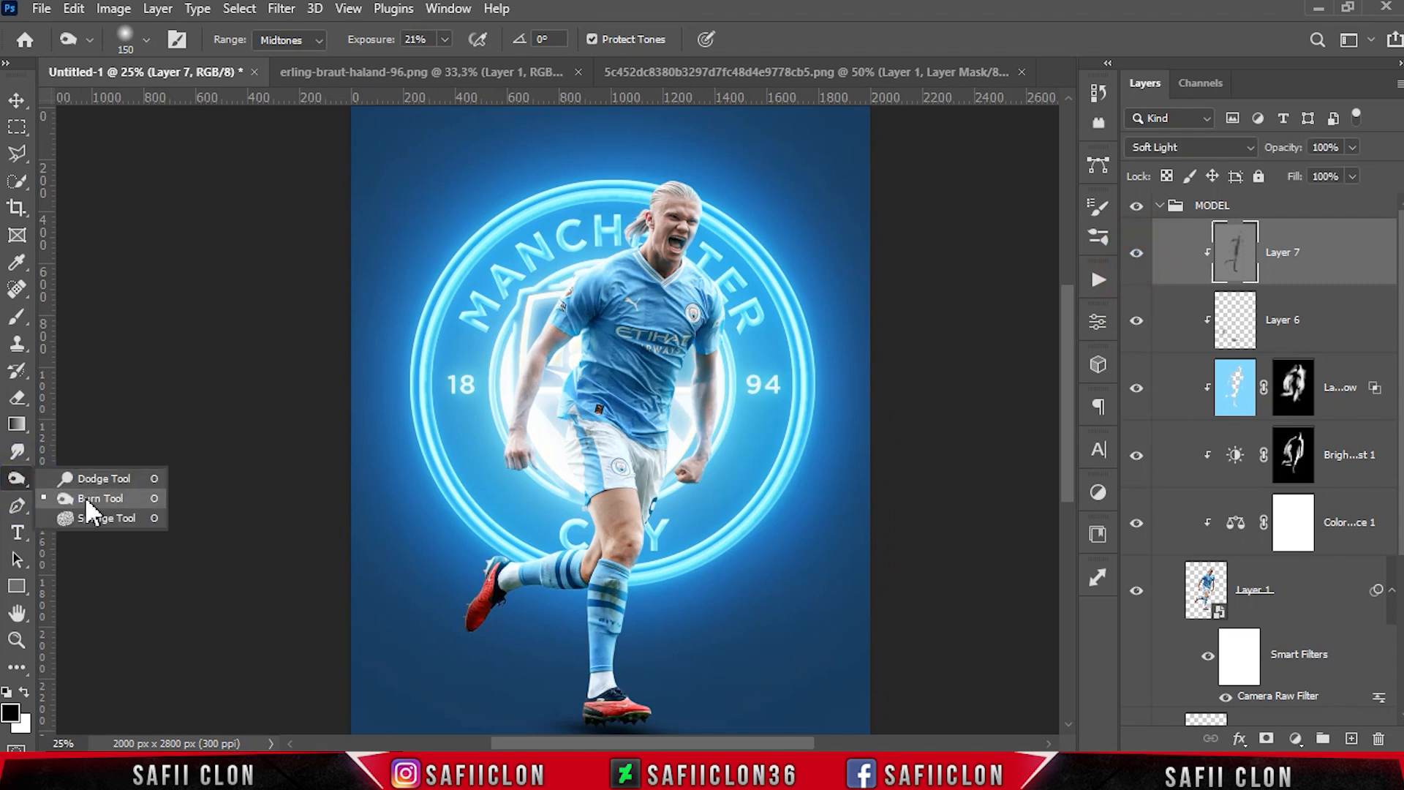
left_click(110, 481)
left_click(415, 39)
key("ctrl+plus")
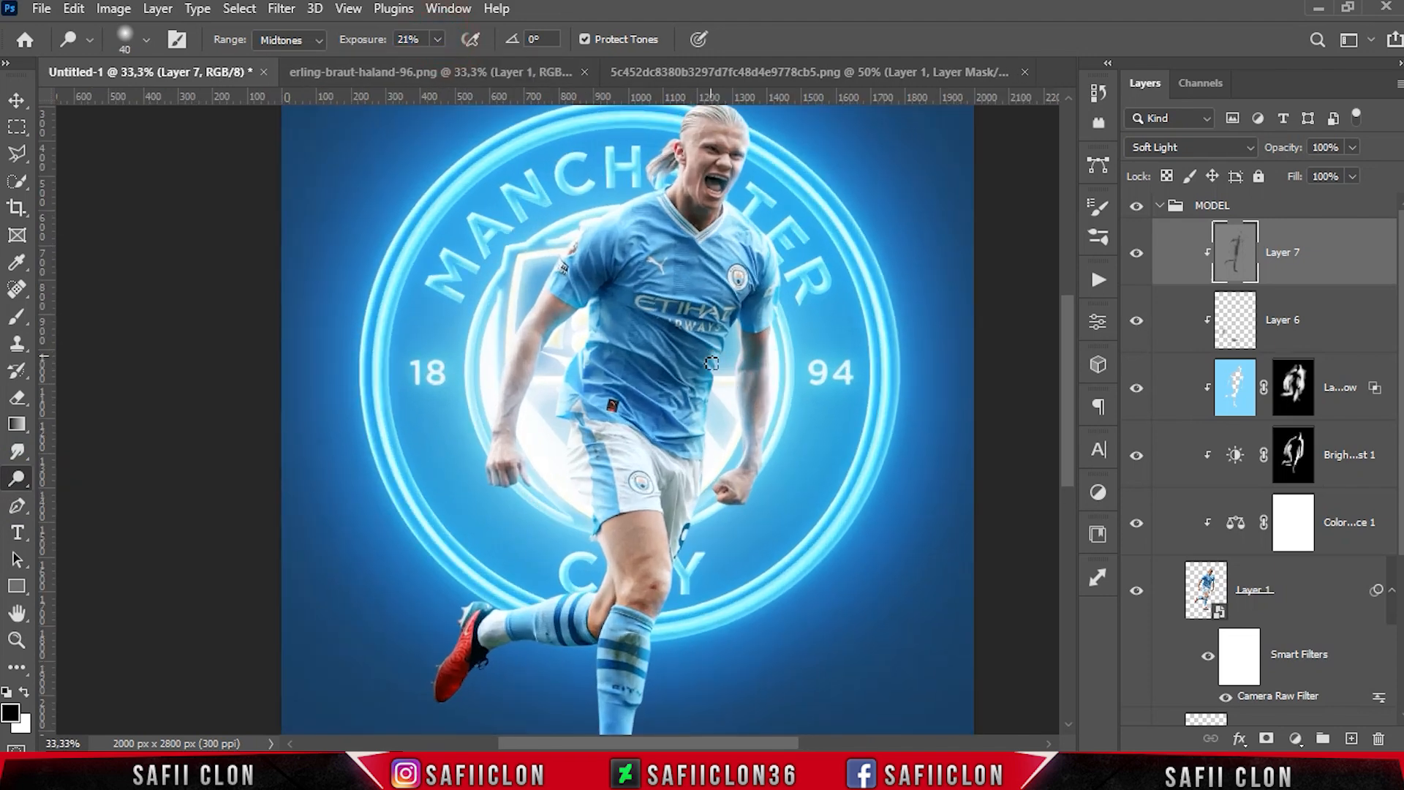
left_click(761, 458)
key("bracketleft")
left_click(584, 383)
left_click(662, 438)
left_click(642, 428)
left_click(629, 421)
left_click(598, 278)
left_click(676, 169)
- Dodge the player's ponytail, the side of the head and the sleeve edge, enlarging the brush for broader highlights
scroll(643, 198, "up", 1)
left_click(657, 206)
key("bracketright")
key("bracketright")
key("bracketright")
key("bracketright")
key("bracketright")
key("bracketright")
key("bracketright")
key("bracketright")
key("bracketright")
key("bracketright")
key("bracketright")
left_click(675, 159)
left_click(800, 367)
- Dodge the white sock above the planted boot with a 45 px brush, and enlarge the brush to 70 px
scroll(799, 452, "down", 4)
key("bracketleft")
key("bracketleft")
key("bracketleft")
key("bracketleft")
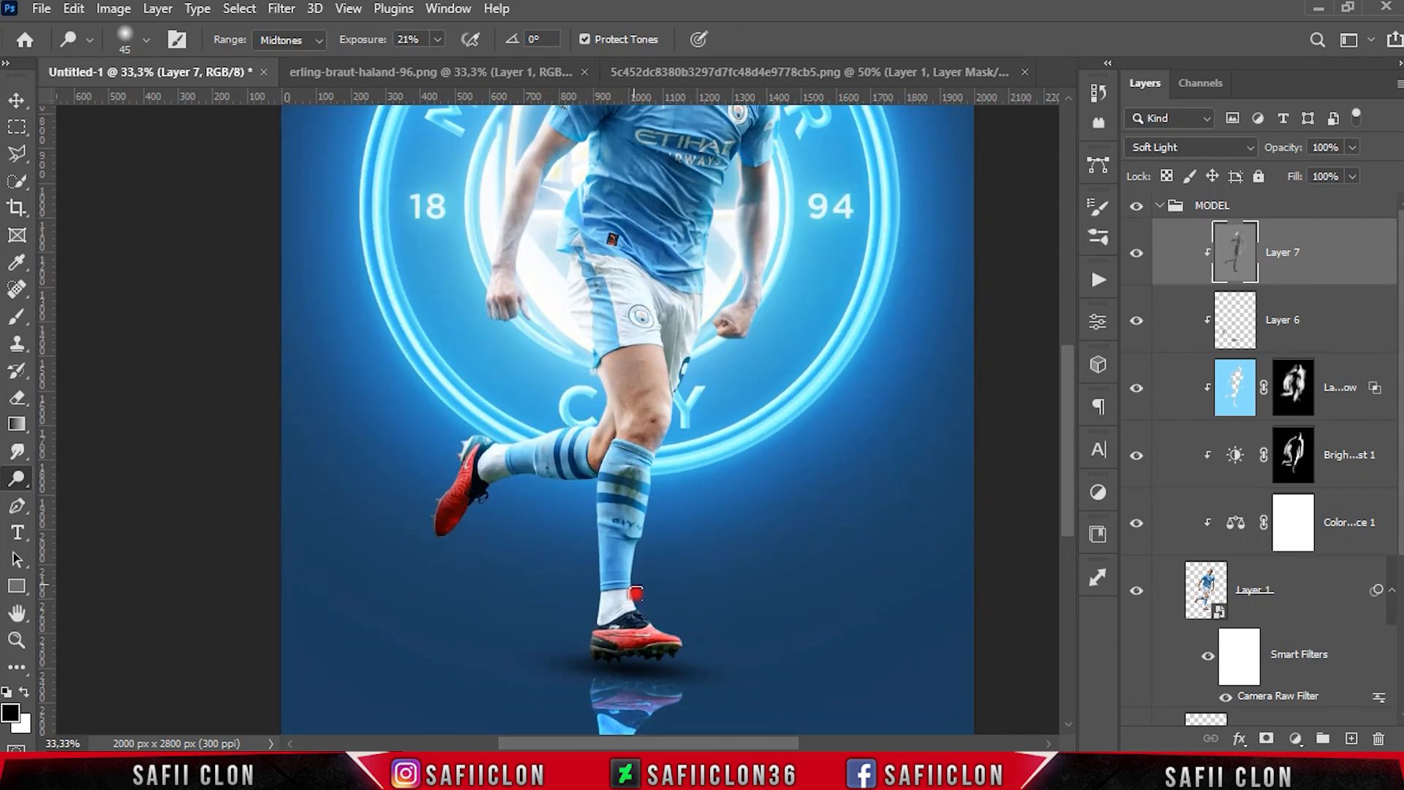
key("bracketright")
key("bracketright")
key("bracketright")
key("bracketright")
scroll(629, 468, "up", 3)
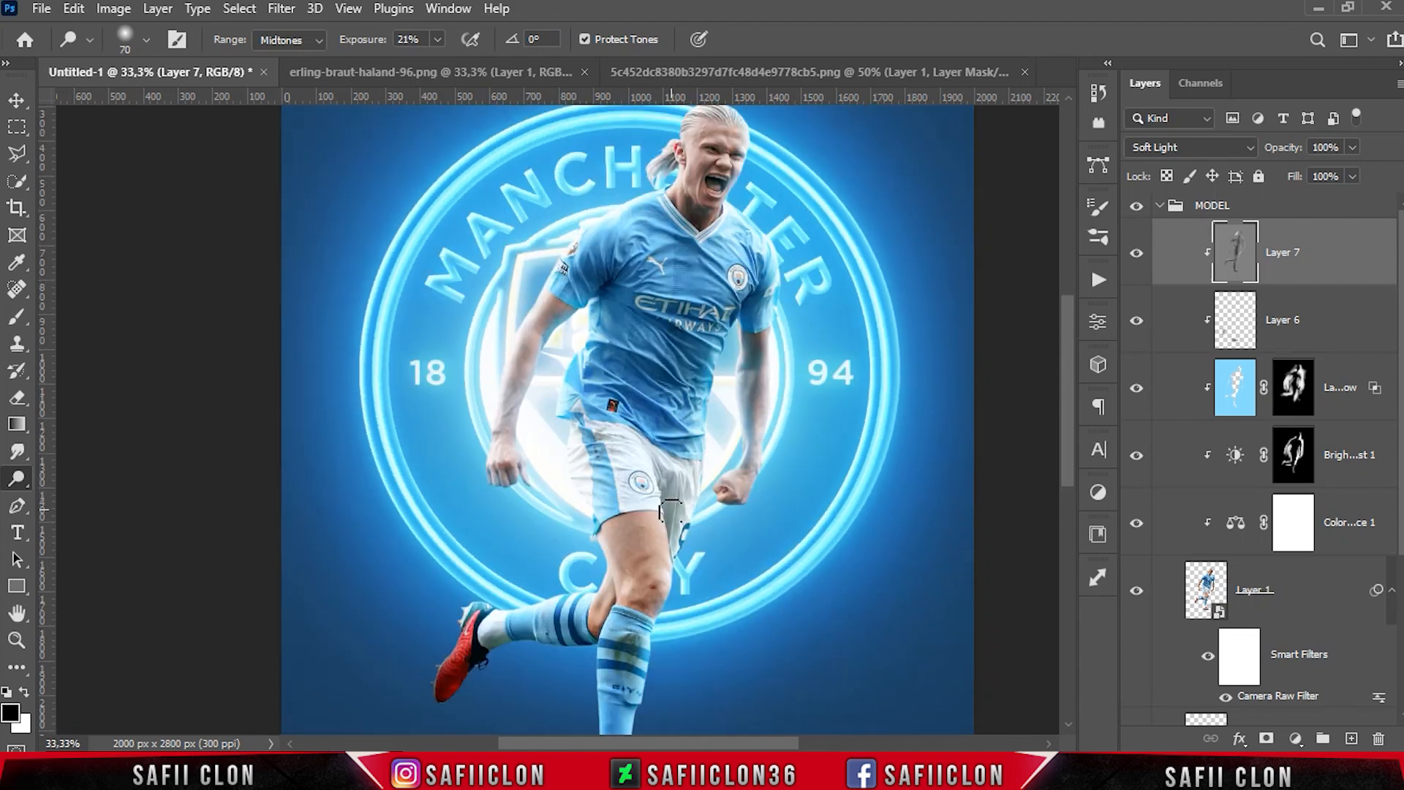
key("ctrl+minus")
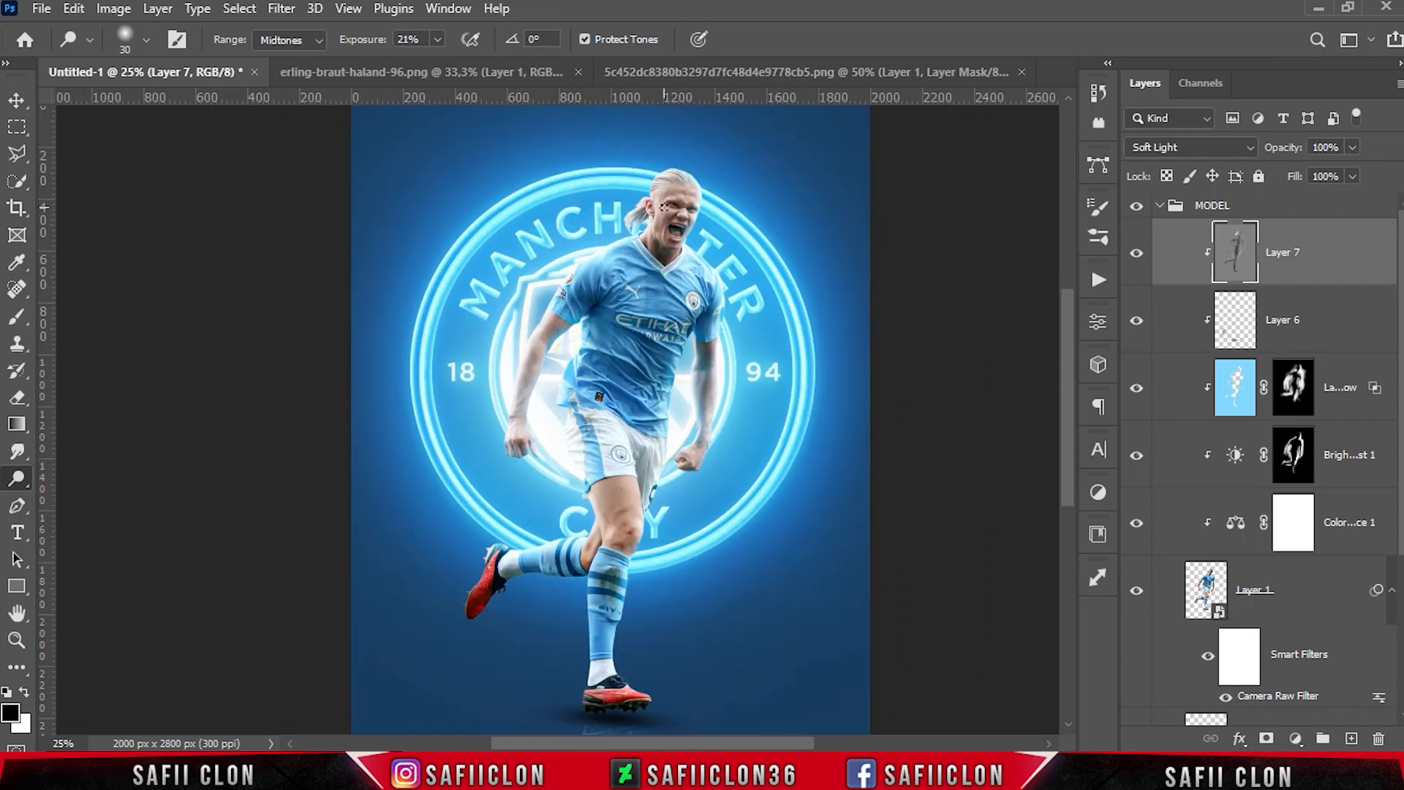
- Compare the player with and without the gray Soft Light dodge-and-burn layer
left_click(1139, 253)
left_click(1139, 253)
left_click(1139, 253)
left_click(1139, 253)
left_click(1139, 253)
left_click(1138, 253)
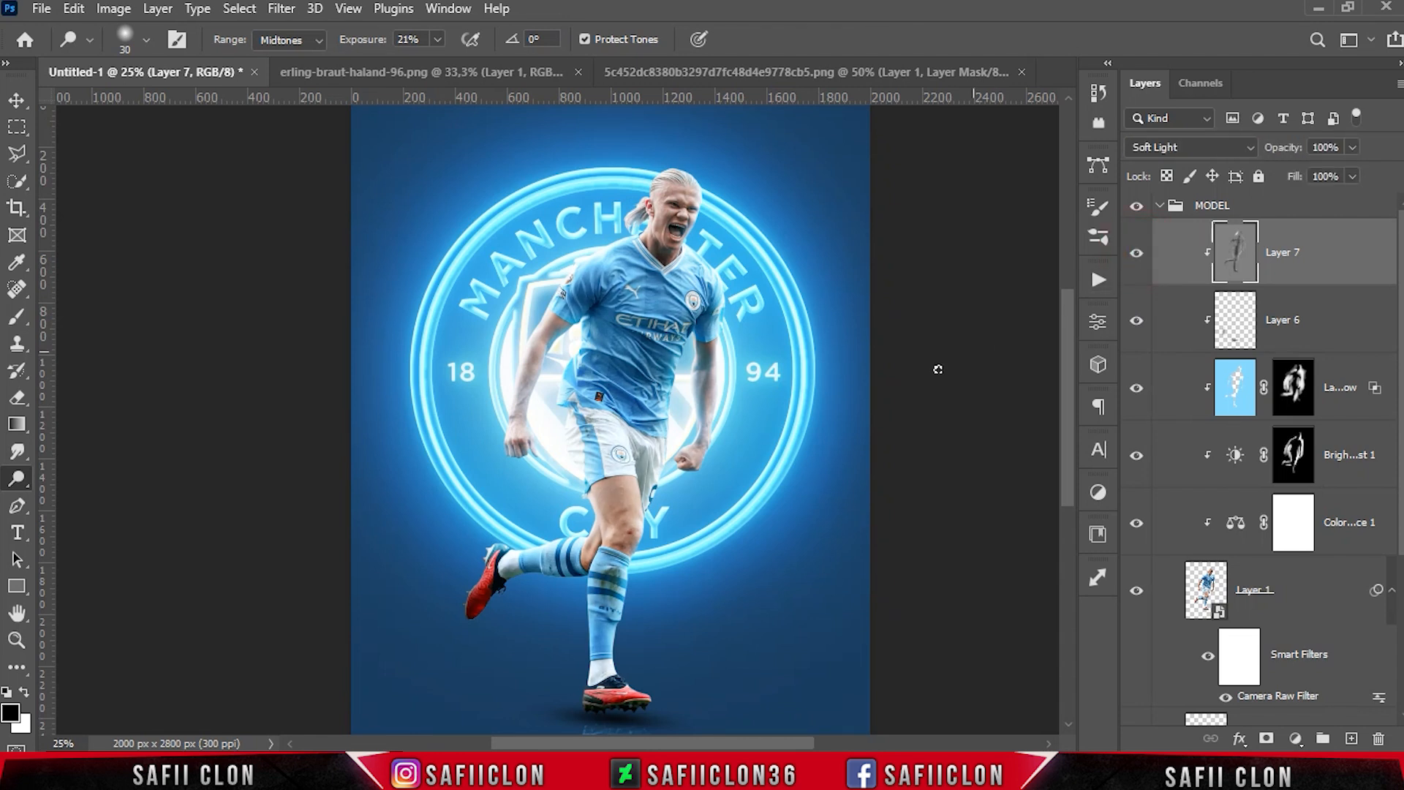
- Collapse the MODEL group, stamp all visible layers into a merged layer on top and convert it to a smart object
left_click(1310, 211)
left_click(1158, 207)
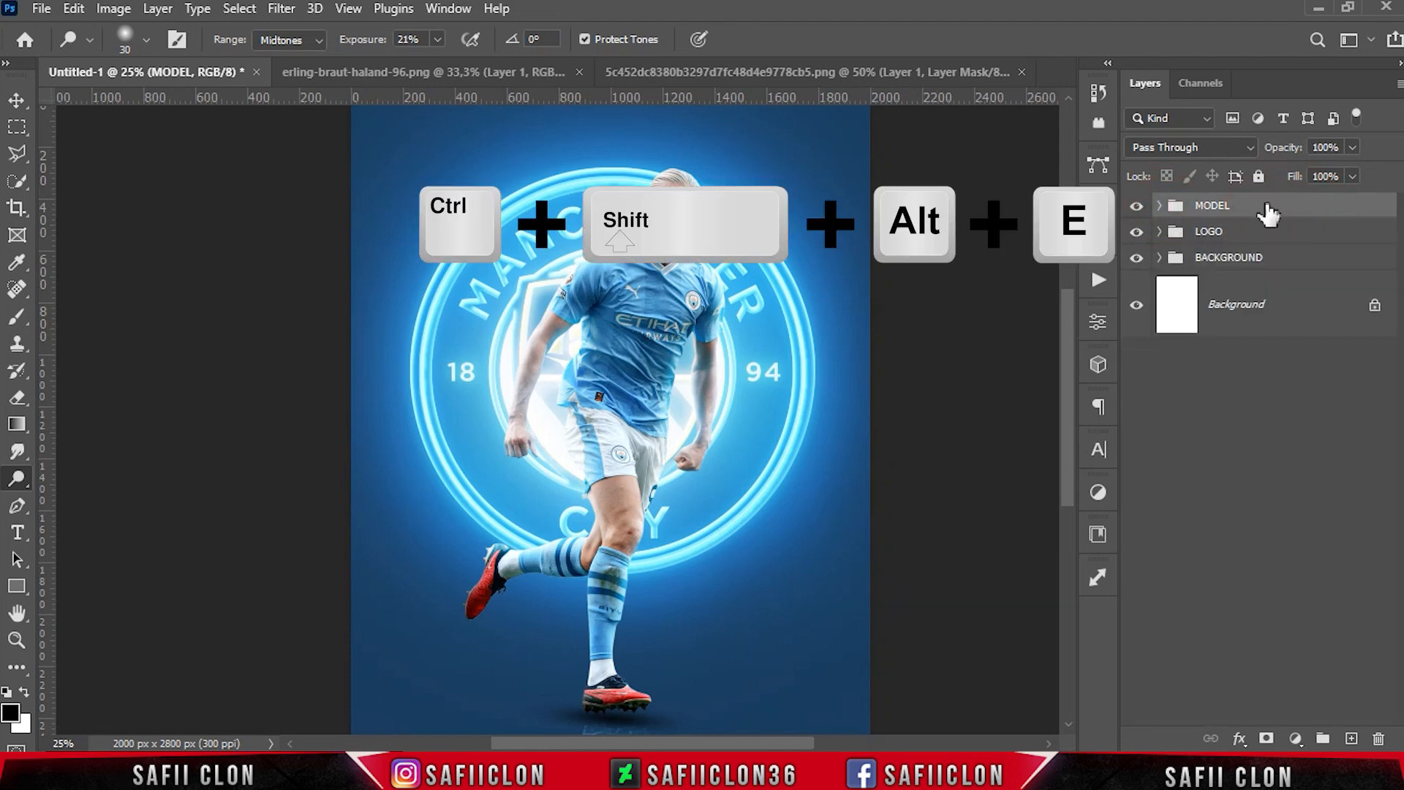
key("ctrl+shift+alt+e")
right_click(1285, 226)
left_click(1160, 283)
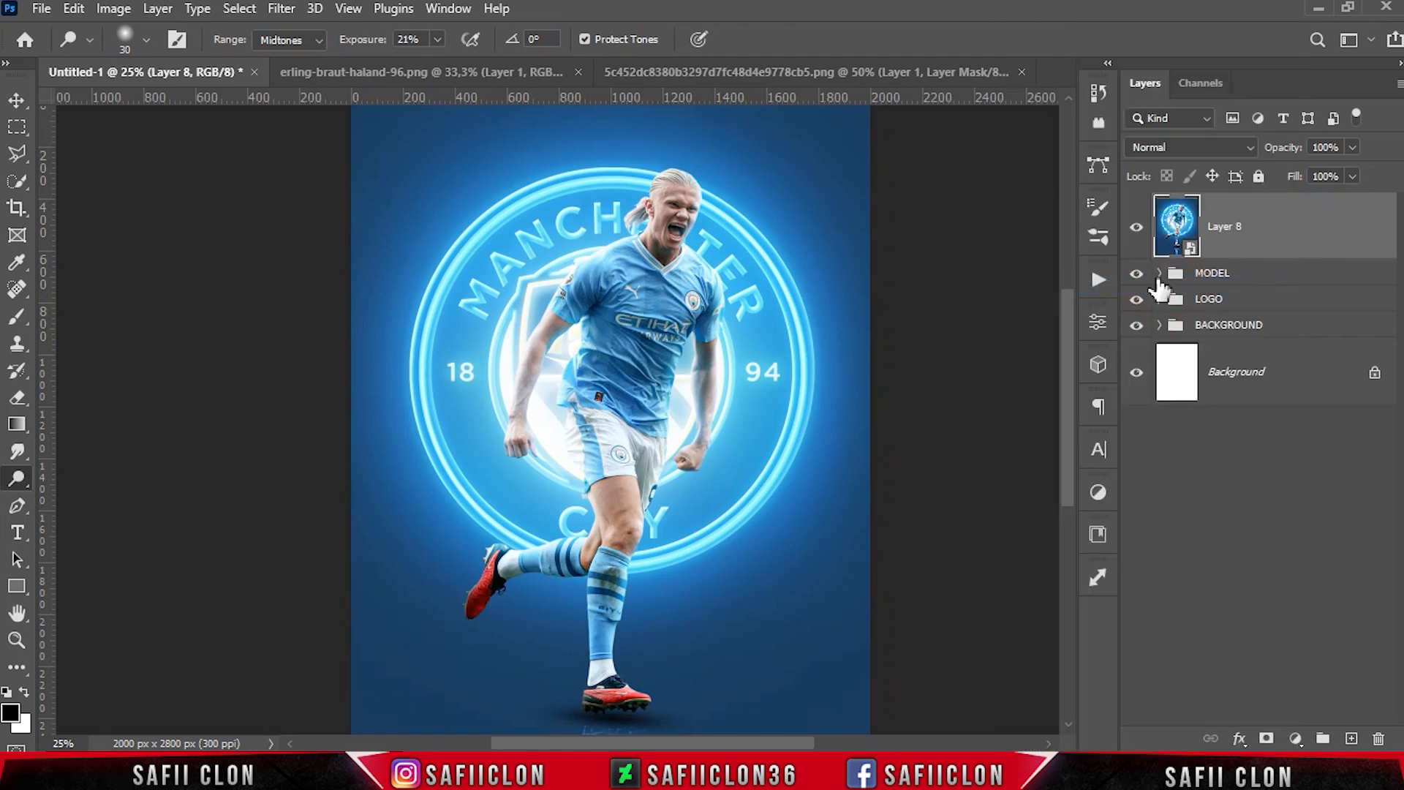
- Grade the merged layer with the Camera Raw Filter, setting Contrast +12, Shadows -17, Whites +16 and Blacks -7
left_click(281, 8)
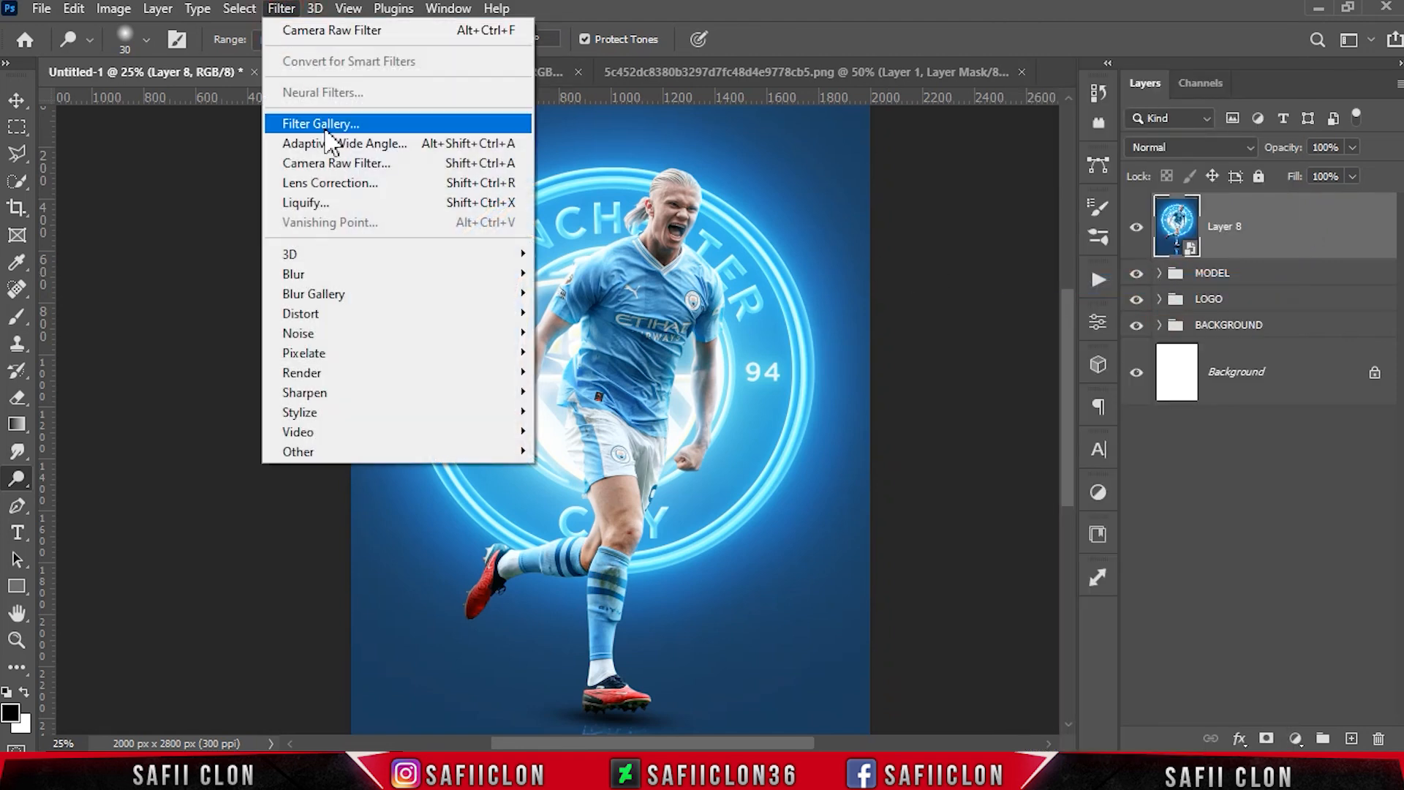
left_click(365, 162)
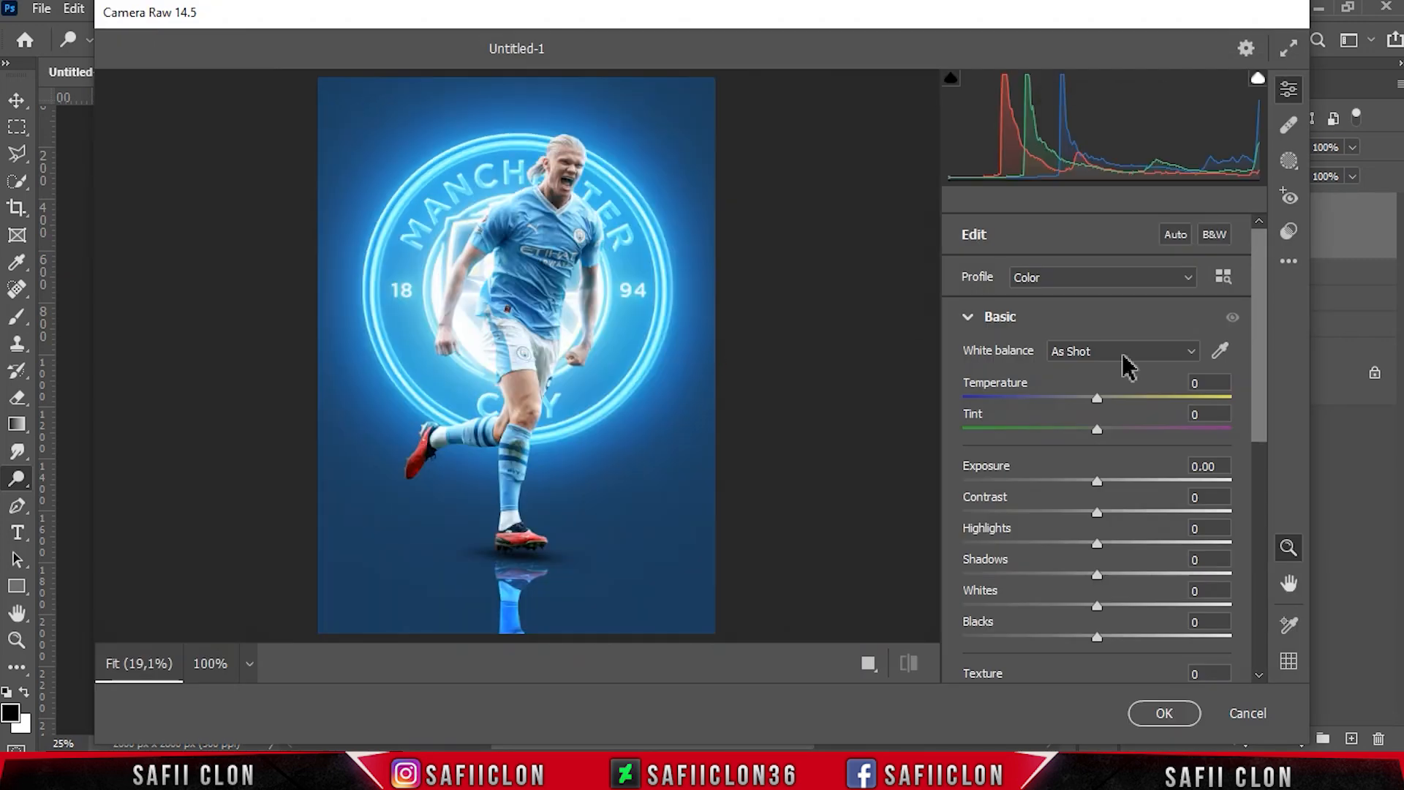
left_click_drag(1256, 299, 1259, 341)
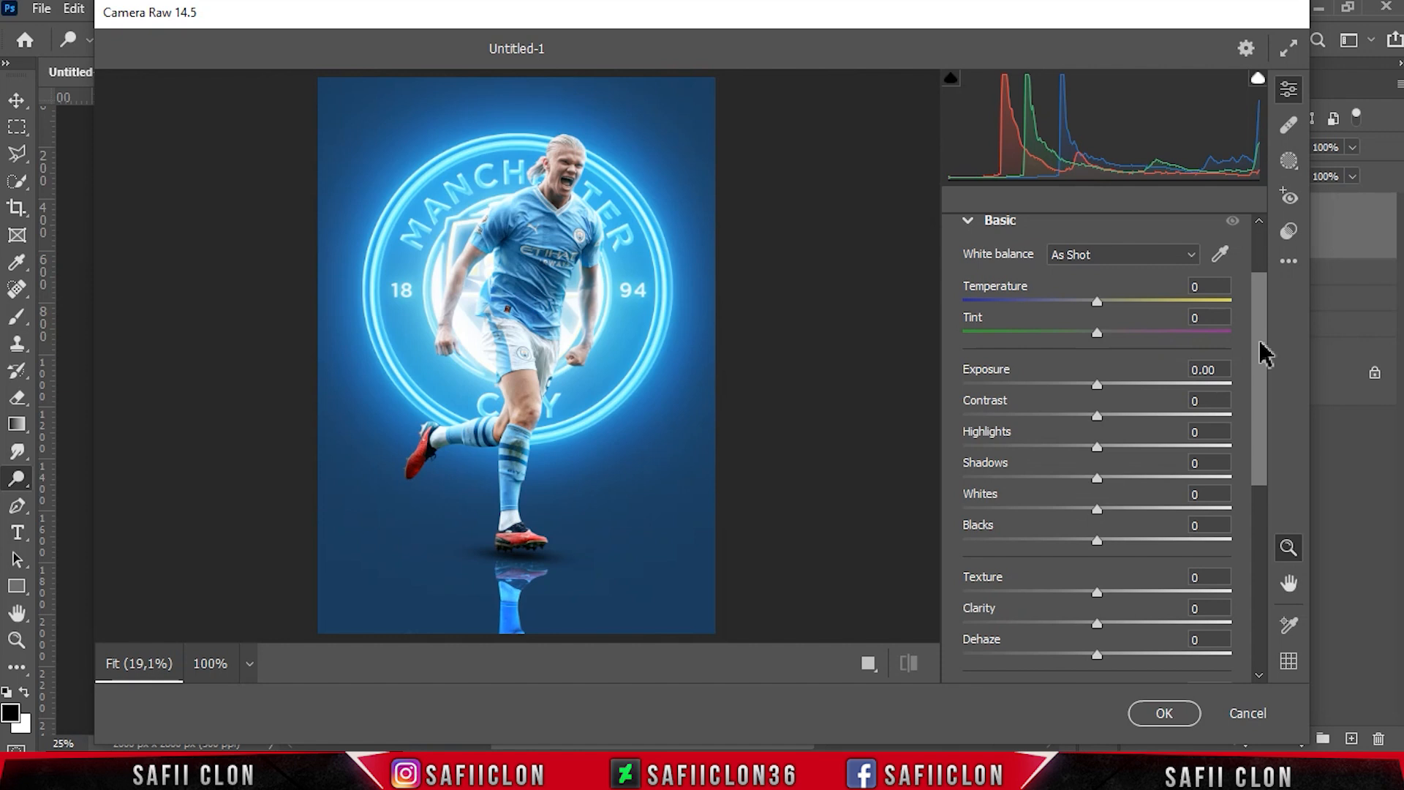
left_click_drag(1102, 417, 1119, 423)
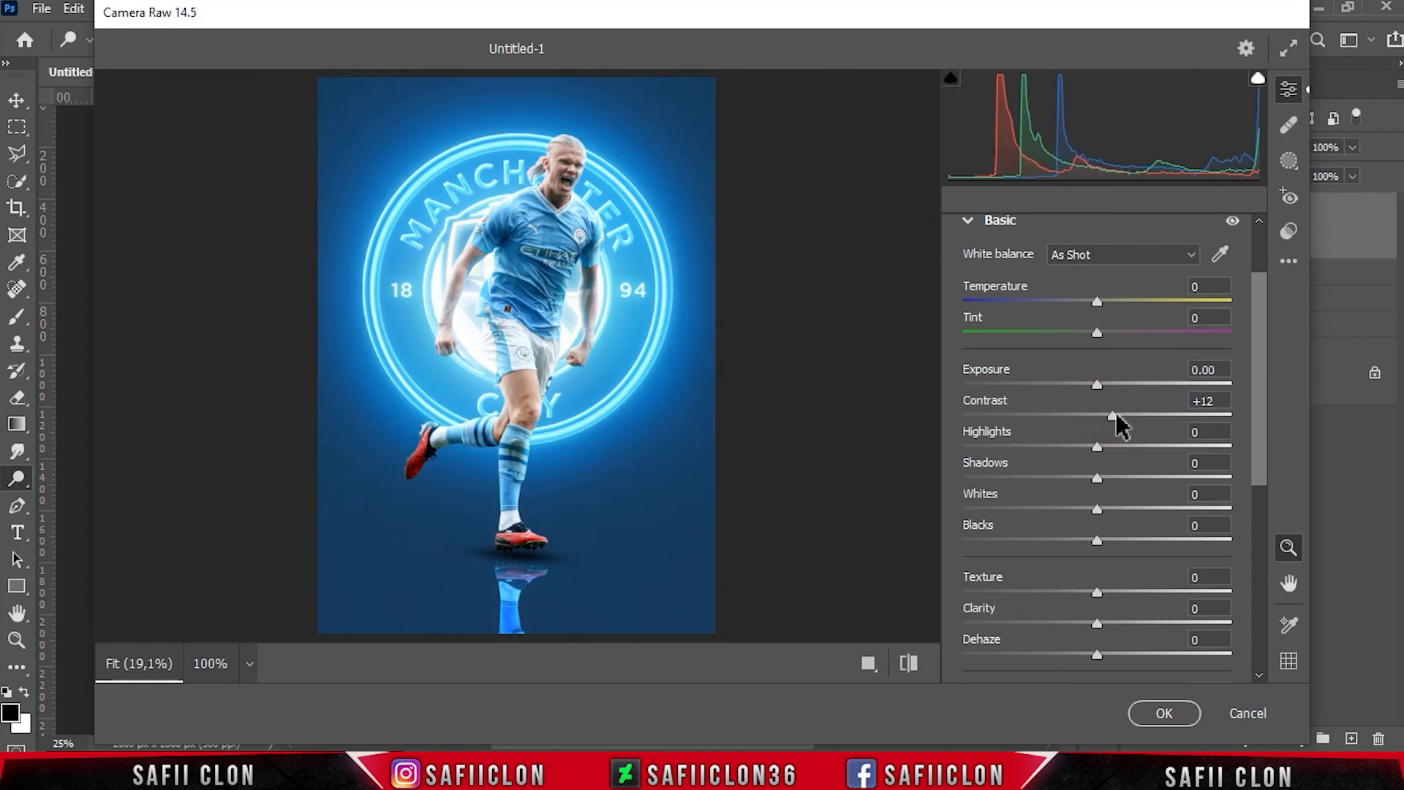
left_click_drag(1102, 476, 1084, 535)
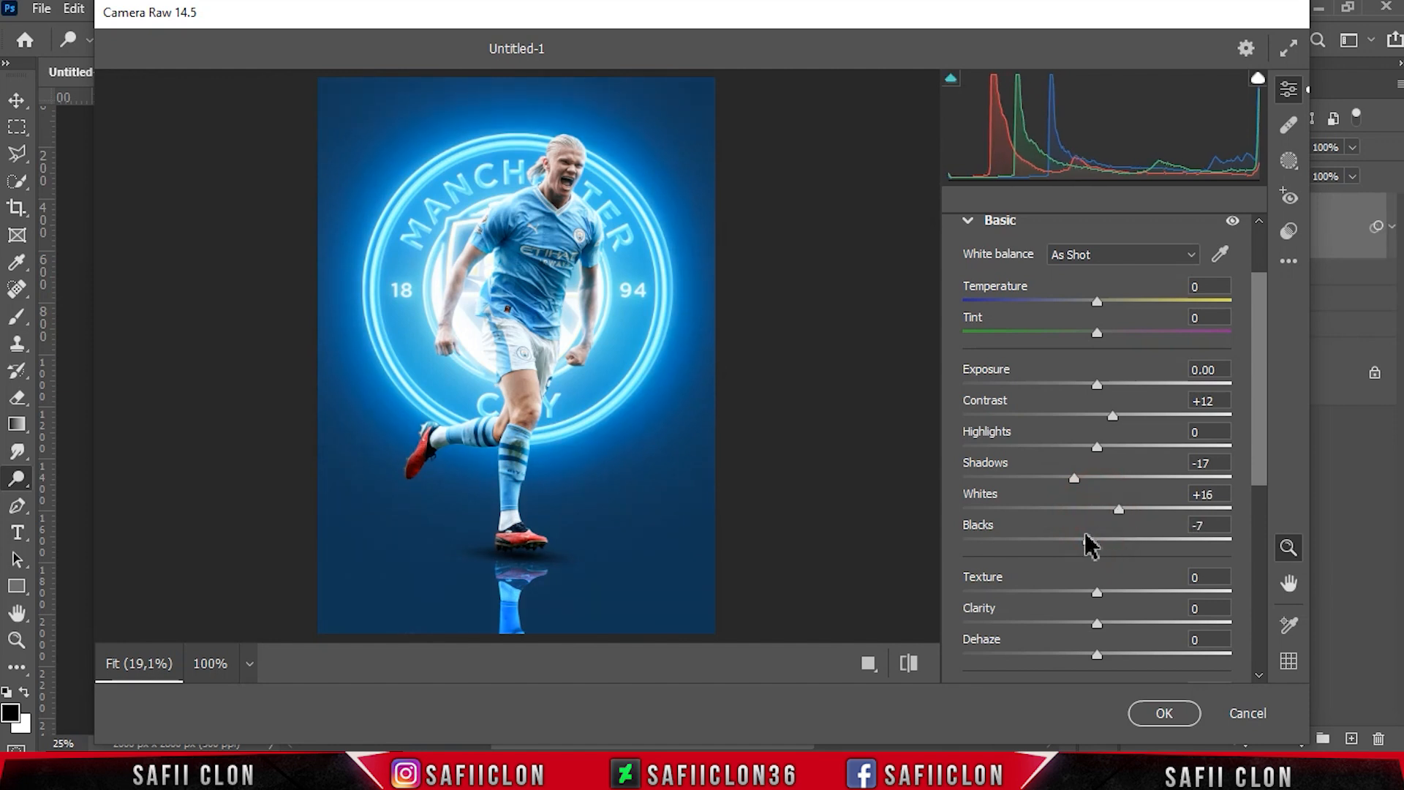
- Raise the texture and fine-tune the clarity and vibrance in the Basic settings of the filter
left_click_drag(1257, 454, 1262, 496)
left_click_drag(1096, 500, 1136, 500)
left_click_drag(1091, 541, 1087, 542)
mouse_move(1101, 614)
left_mouse_down()
mouse_move(1122, 615)
mouse_move(1110, 616)
left_mouse_up()
- Anchor the lower part of the point curve and lift its black point to an output of 14
left_click_drag(1255, 428, 1260, 502)
left_click(1027, 528)
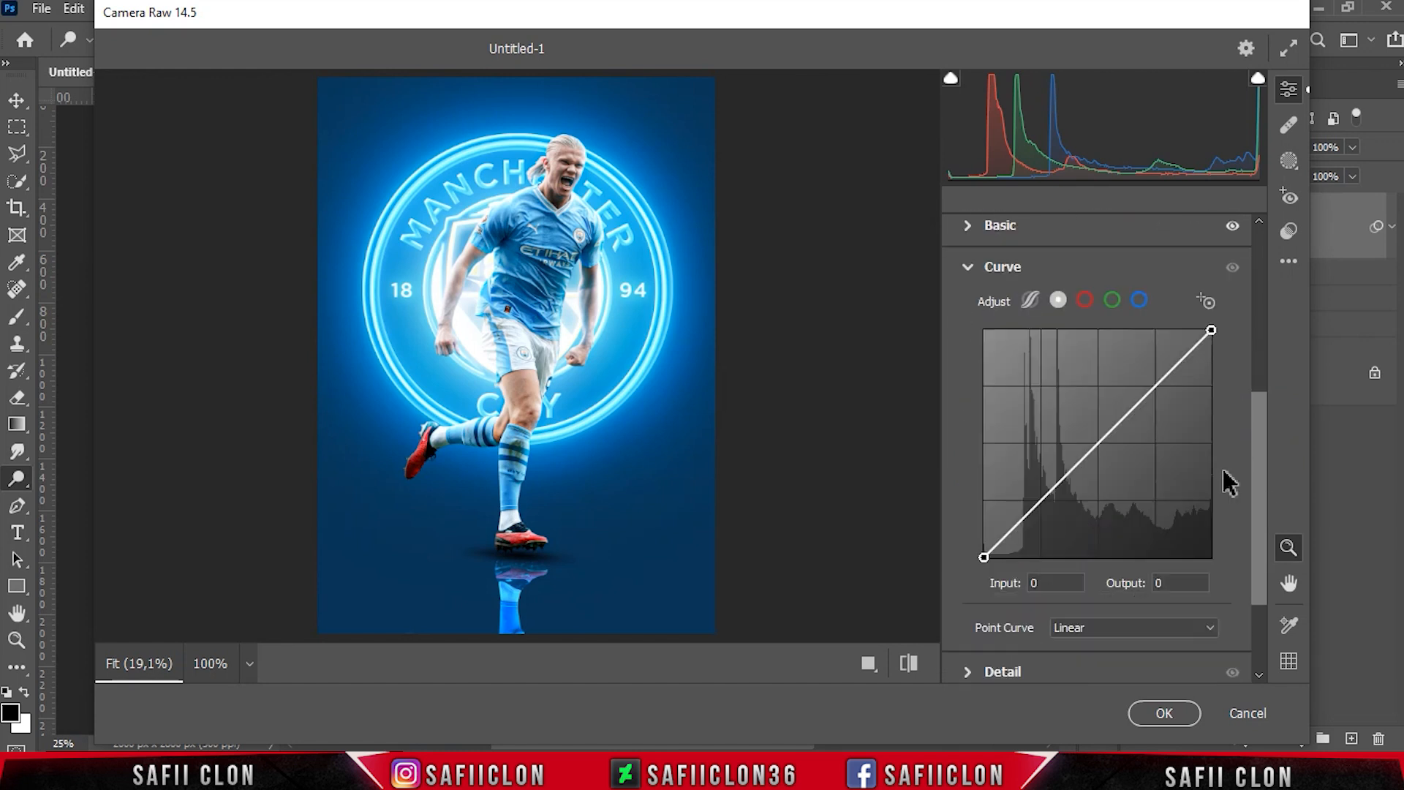
left_click(1041, 500)
mouse_move(984, 554)
left_mouse_down()
mouse_move(996, 555)
mouse_move(984, 544)
left_mouse_up()
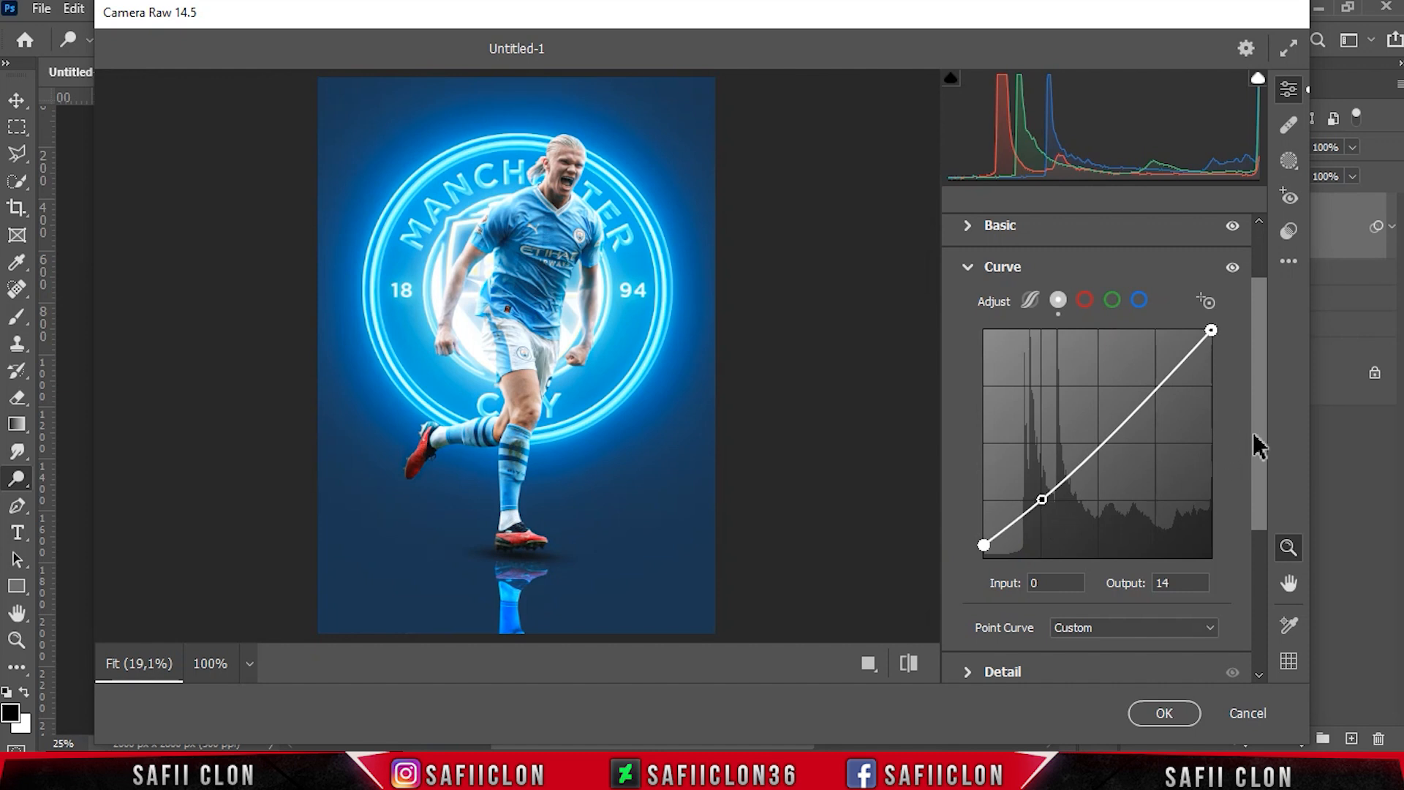
- Set Sharpening to 49 and Noise Reduction to 17 in the Detail settings
scroll(1255, 446, "down", 5)
left_click(1025, 472)
left_click_drag(963, 450, 1053, 449)
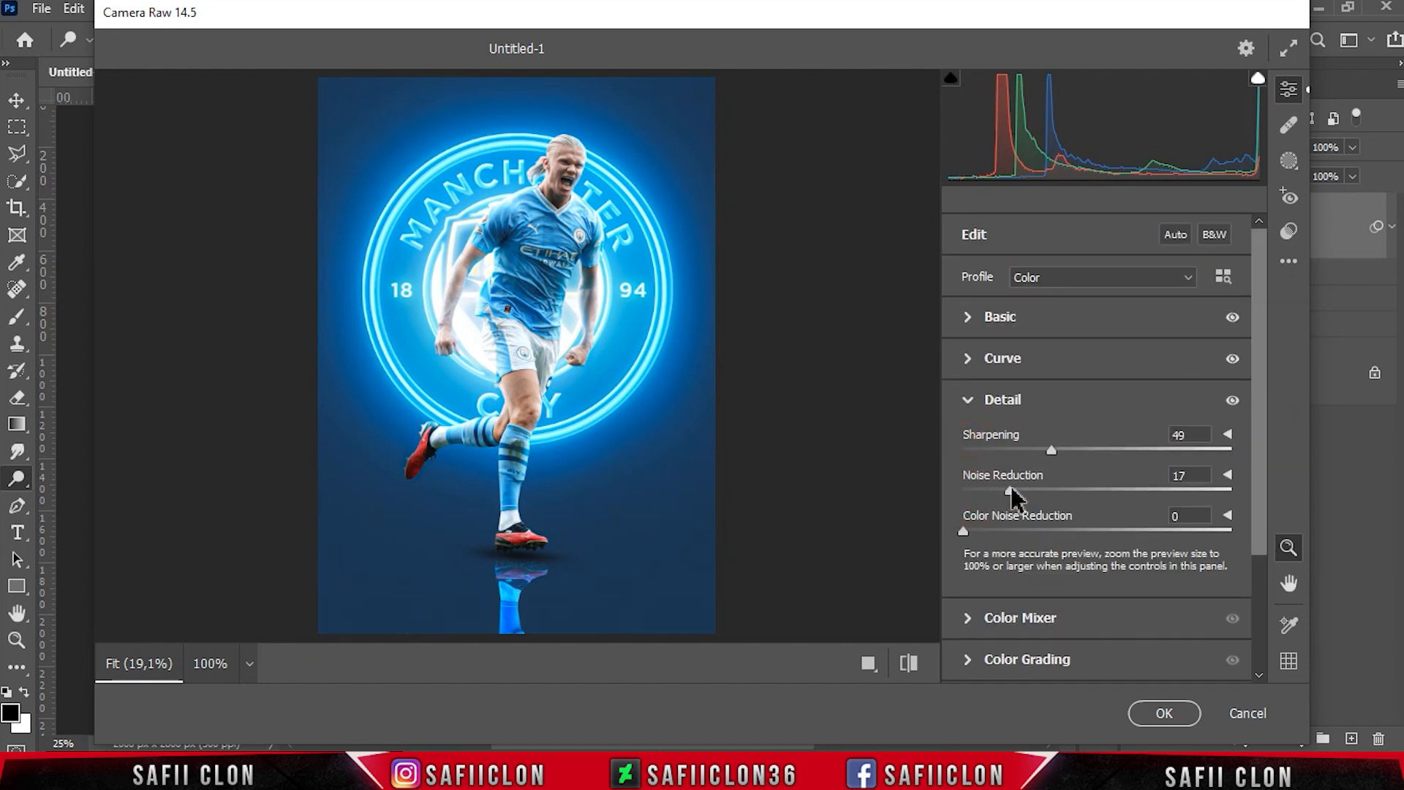
- Shift the Color Mixer hues to Reds -4, Oranges -7, Aquas -24, Blues -6 and Purples -17
scroll(1250, 519, "down", 1)
left_click(1047, 544)
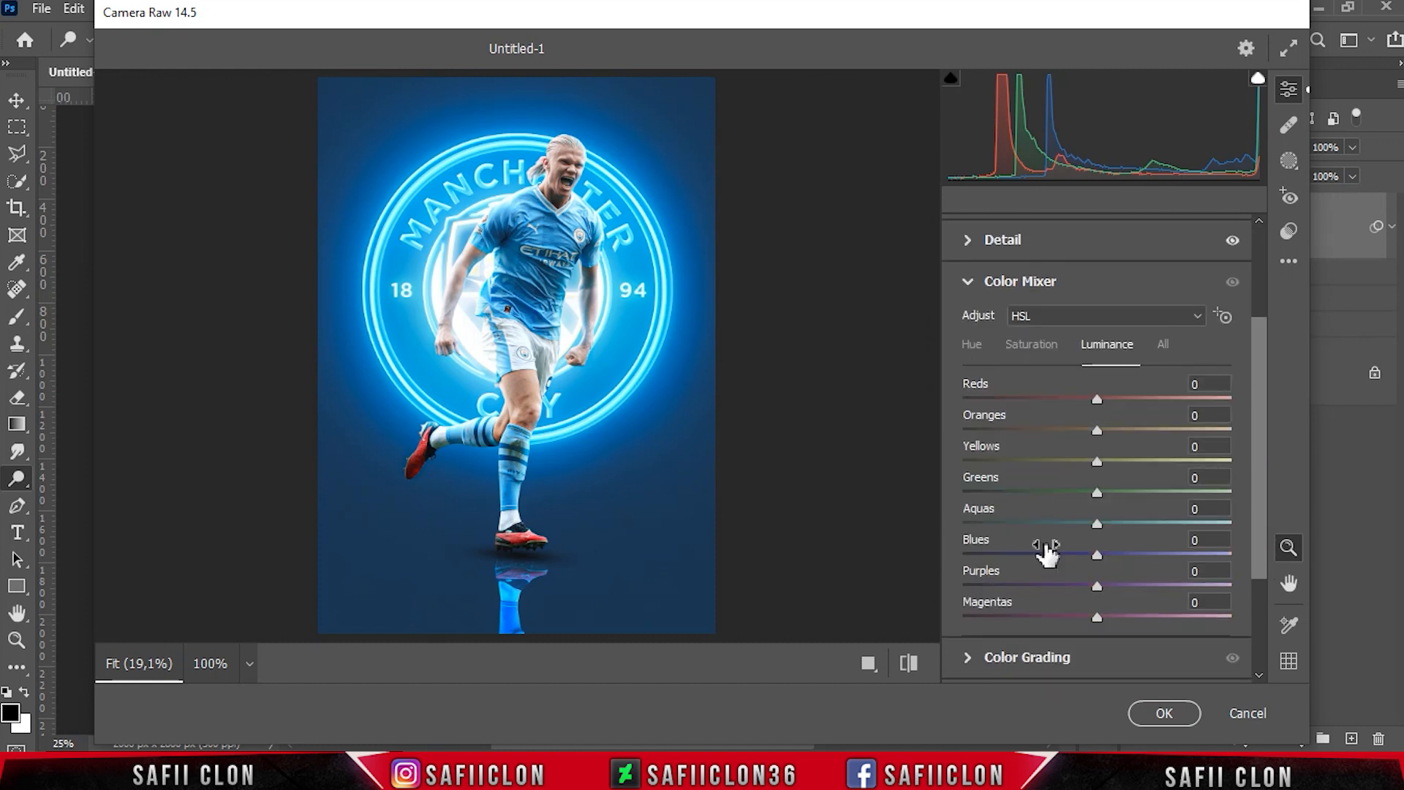
left_click(975, 346)
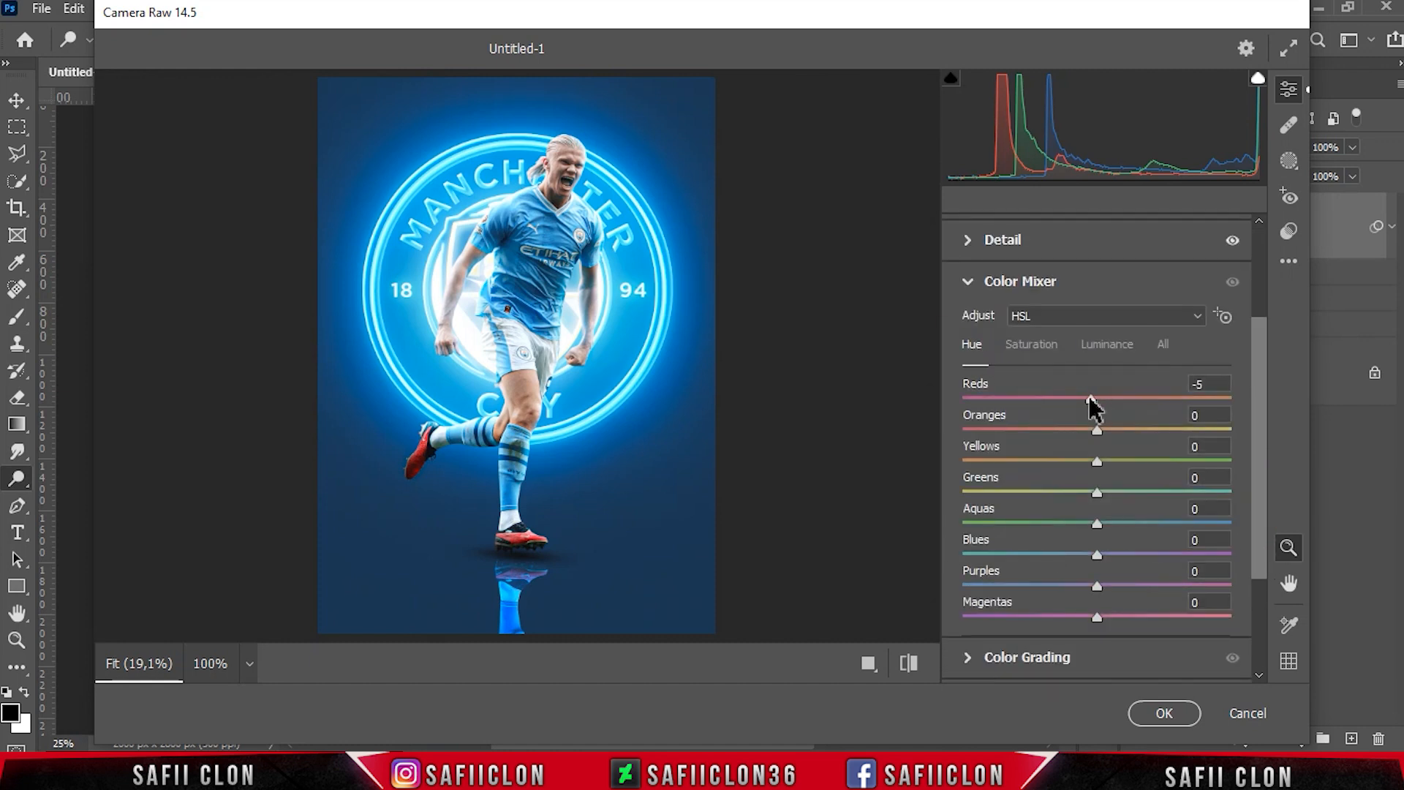
mouse_move(1093, 428)
left_mouse_down()
mouse_move(1114, 430)
mouse_move(1081, 429)
left_mouse_up()
left_click_drag(1096, 525, 1075, 588)
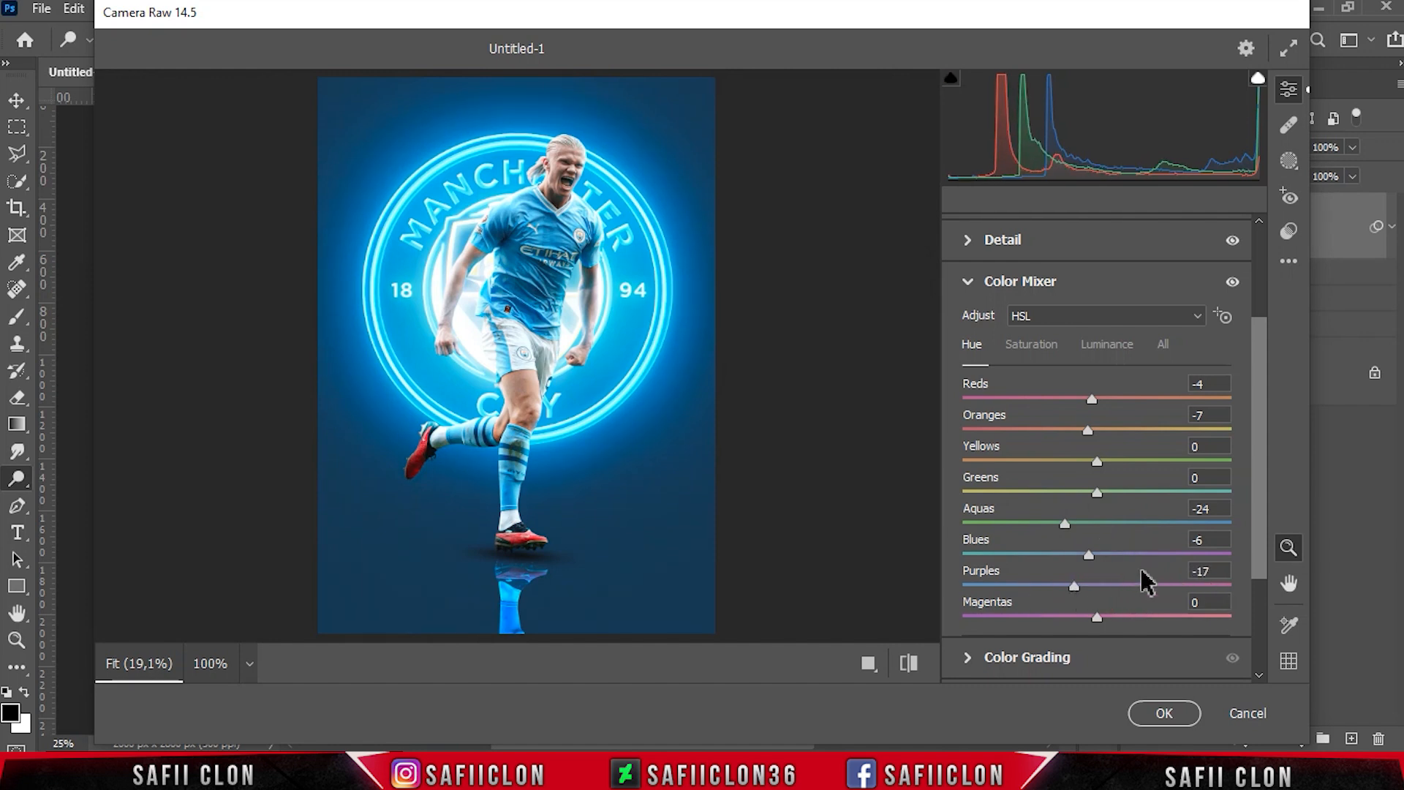
- Set the Color Mixer saturation to Oranges +16, Yellows -9 and Aquas +8, and slightly raise the luminance of the blues
left_click(1047, 347)
left_click_drag(1105, 434, 1095, 467)
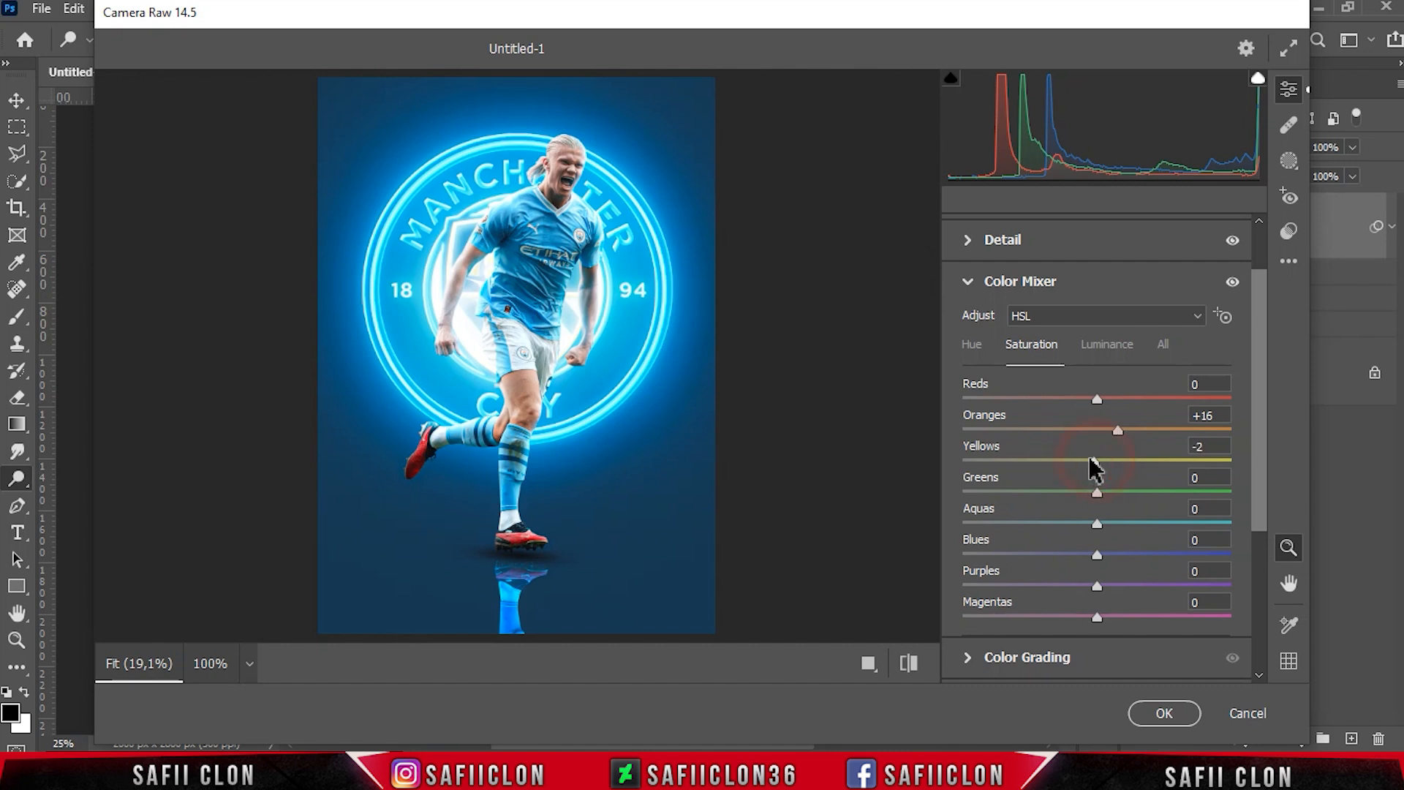
left_click_drag(1098, 524, 1108, 522)
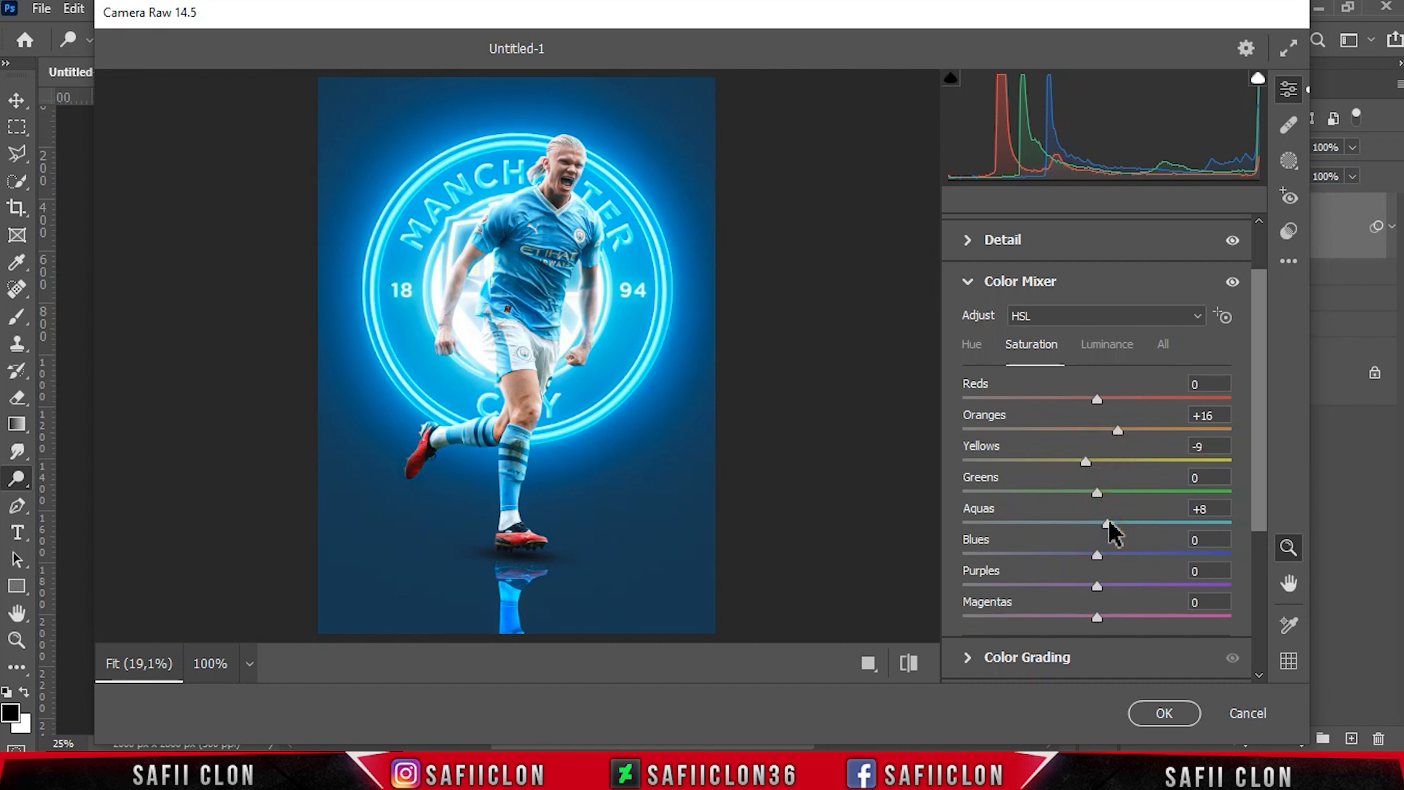
left_click(1121, 348)
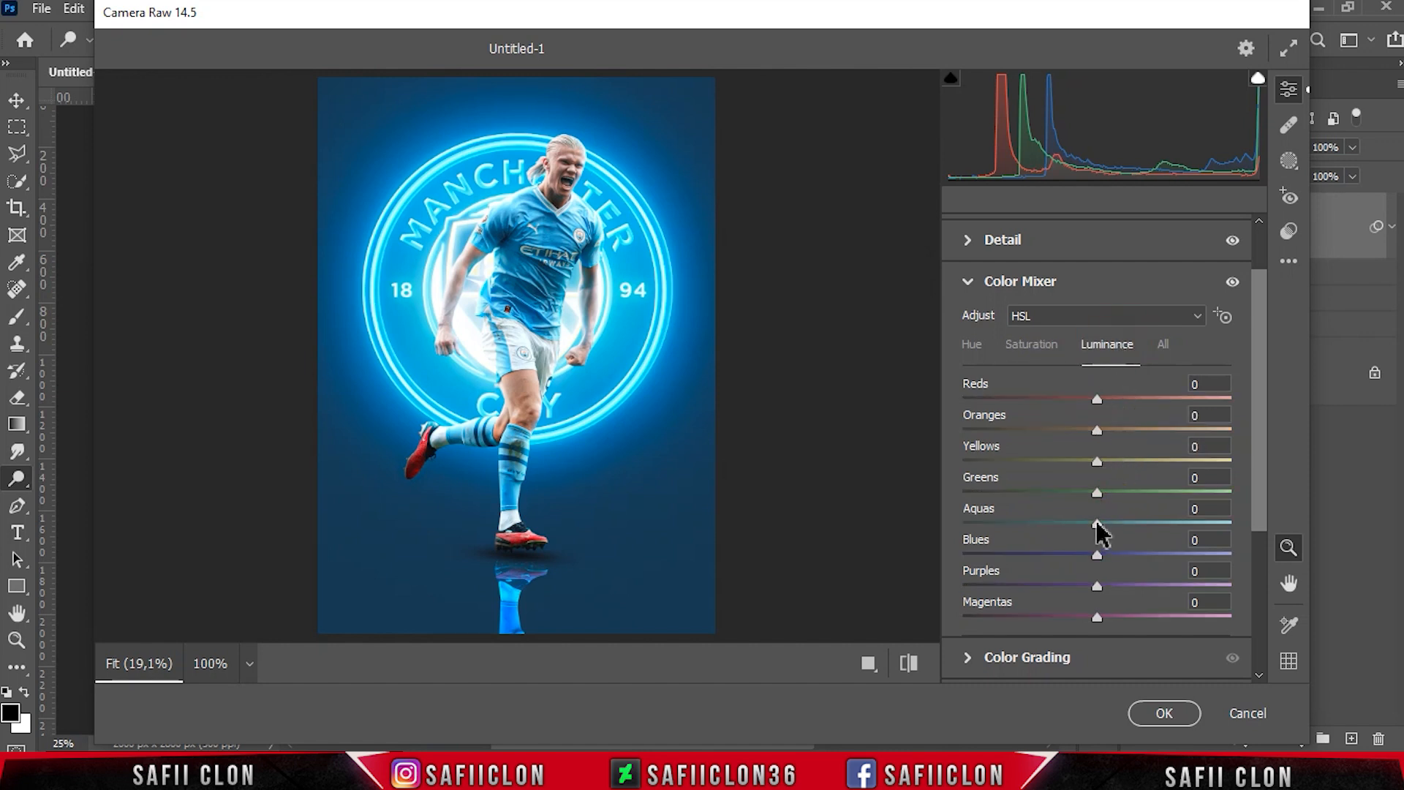
left_click_drag(1101, 556, 1103, 555)
- Add a Grain of 29 and a Vignetting of -10 to the poster
left_click_drag(1255, 392, 1239, 535)
left_click(1003, 620)
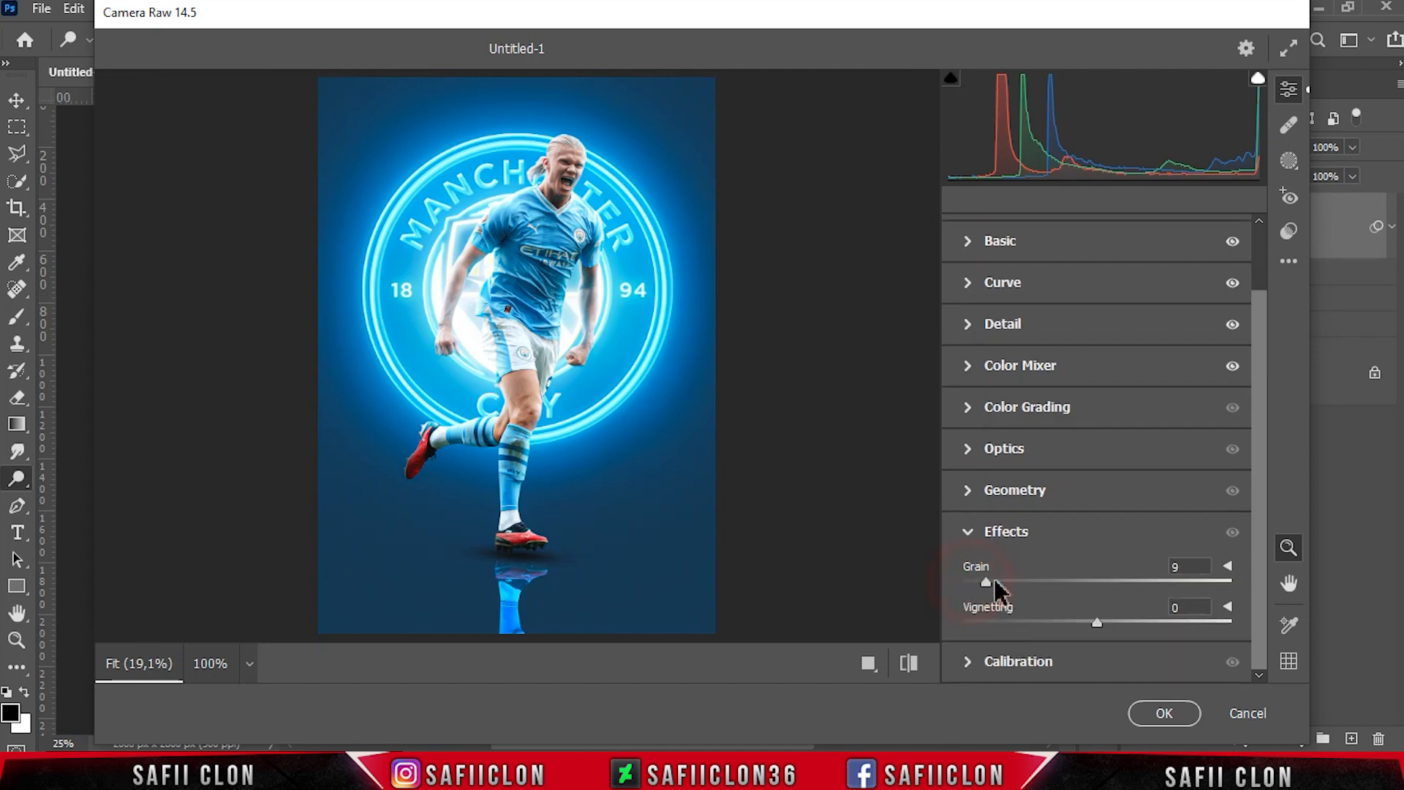
left_click_drag(1037, 578, 1040, 580)
left_click_drag(1096, 622, 1082, 622)
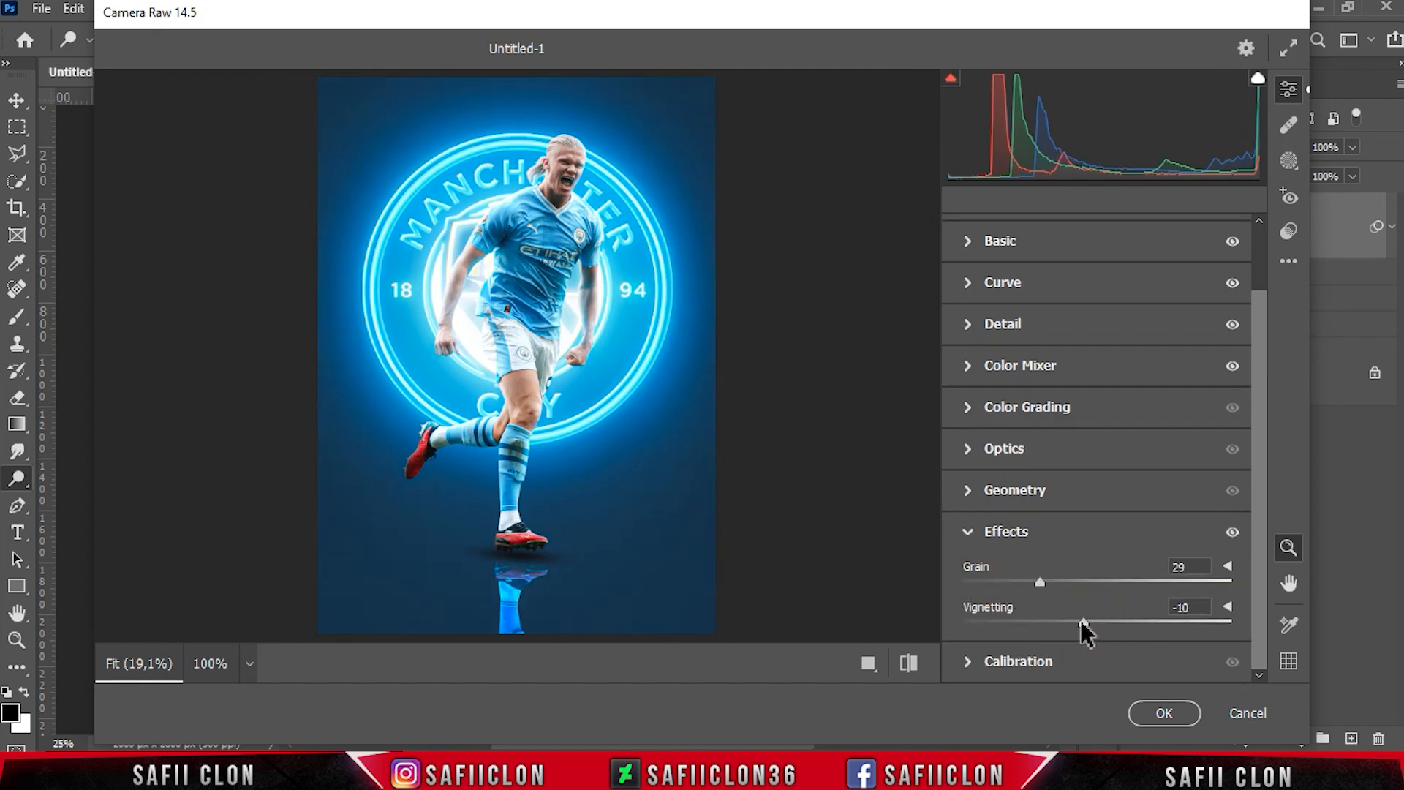
- Paint a brush mask around the club logo's glow, set its Exposure to +2.00 and slightly lower its Highlights
left_click(1289, 163)
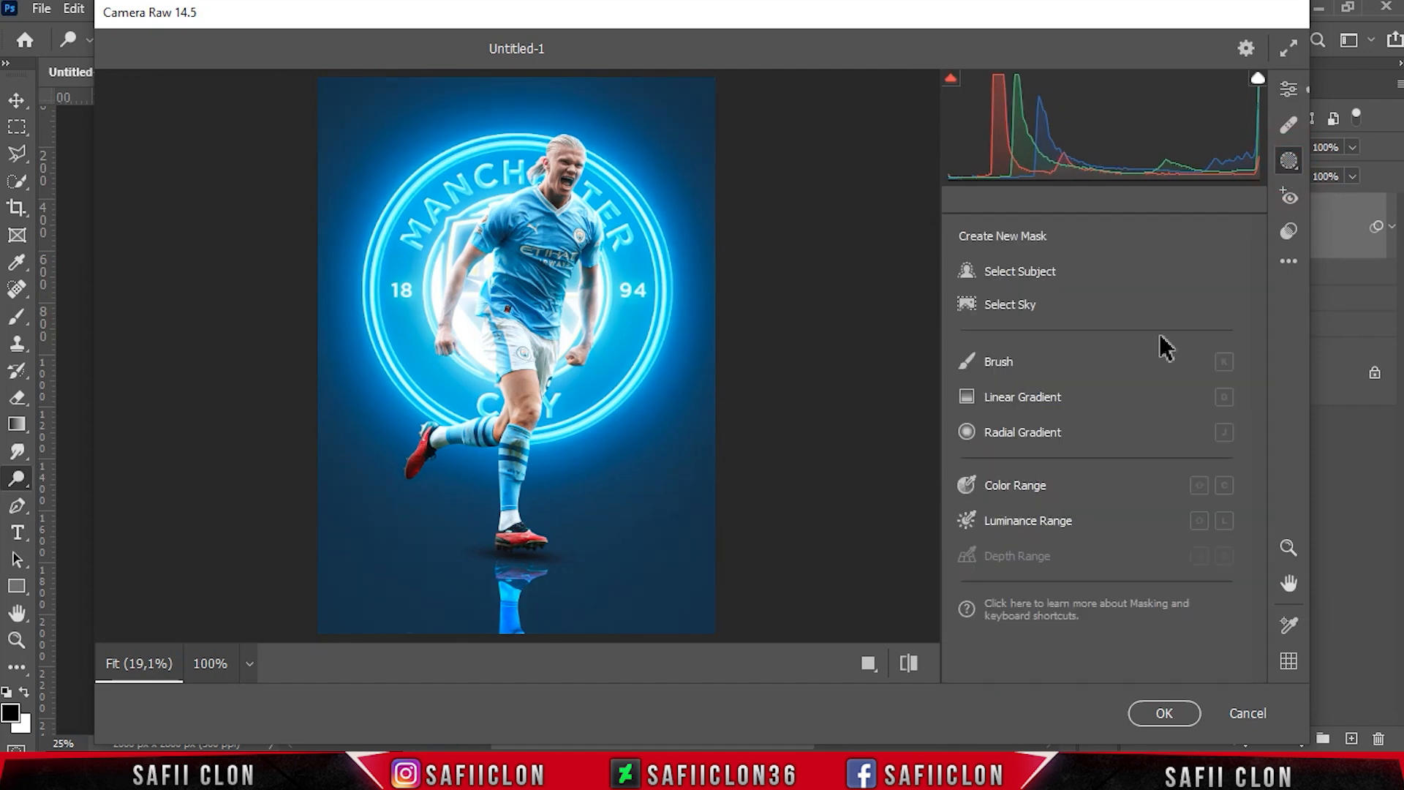
left_click(1002, 366)
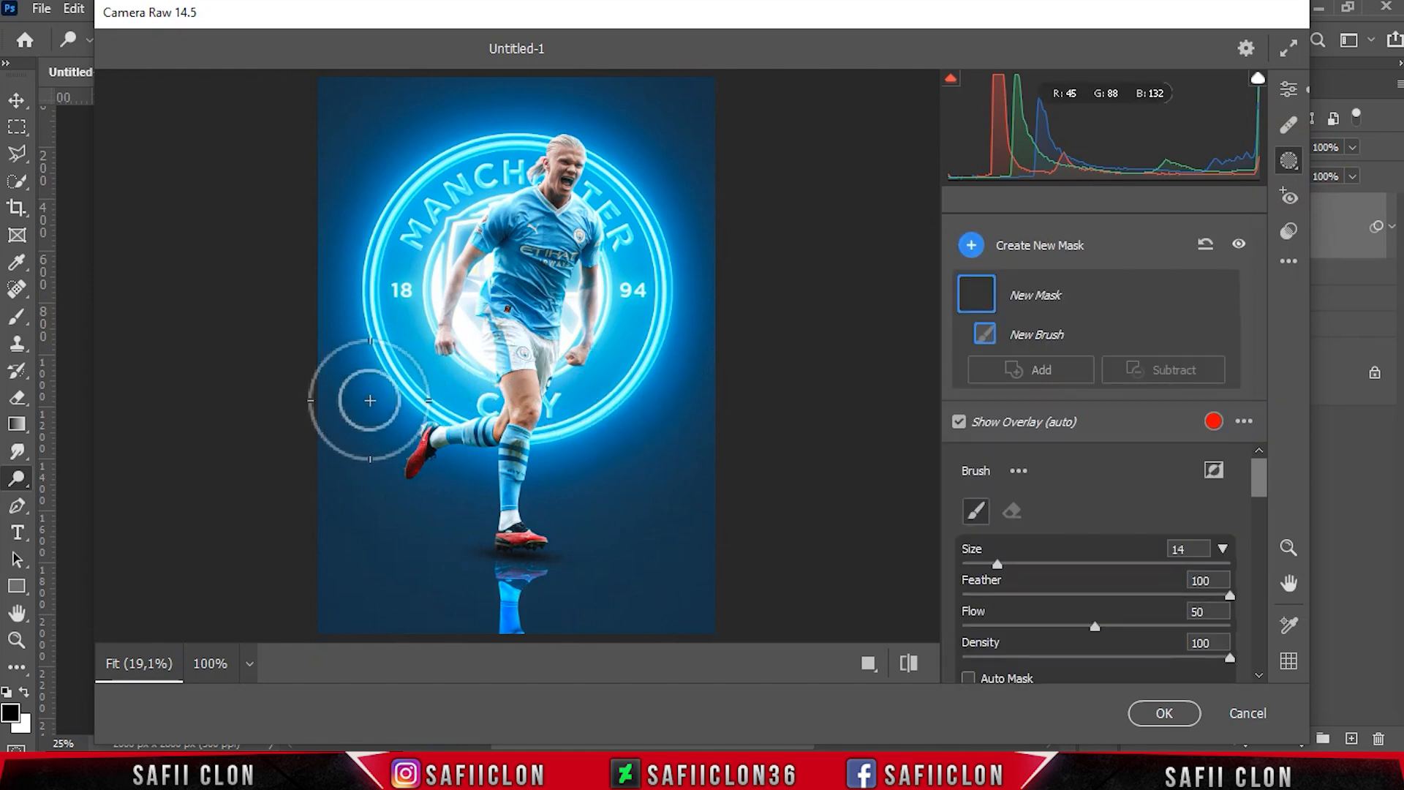
mouse_move(412, 404)
left_mouse_down()
mouse_move(377, 283)
mouse_move(425, 159)
mouse_move(520, 136)
mouse_move(612, 172)
mouse_move(659, 289)
mouse_move(598, 425)
mouse_move(482, 461)
mouse_move(433, 422)
mouse_move(527, 442)
left_mouse_up()
scroll(483, 463, "down", 5)
scroll(1141, 550, "down", 5)
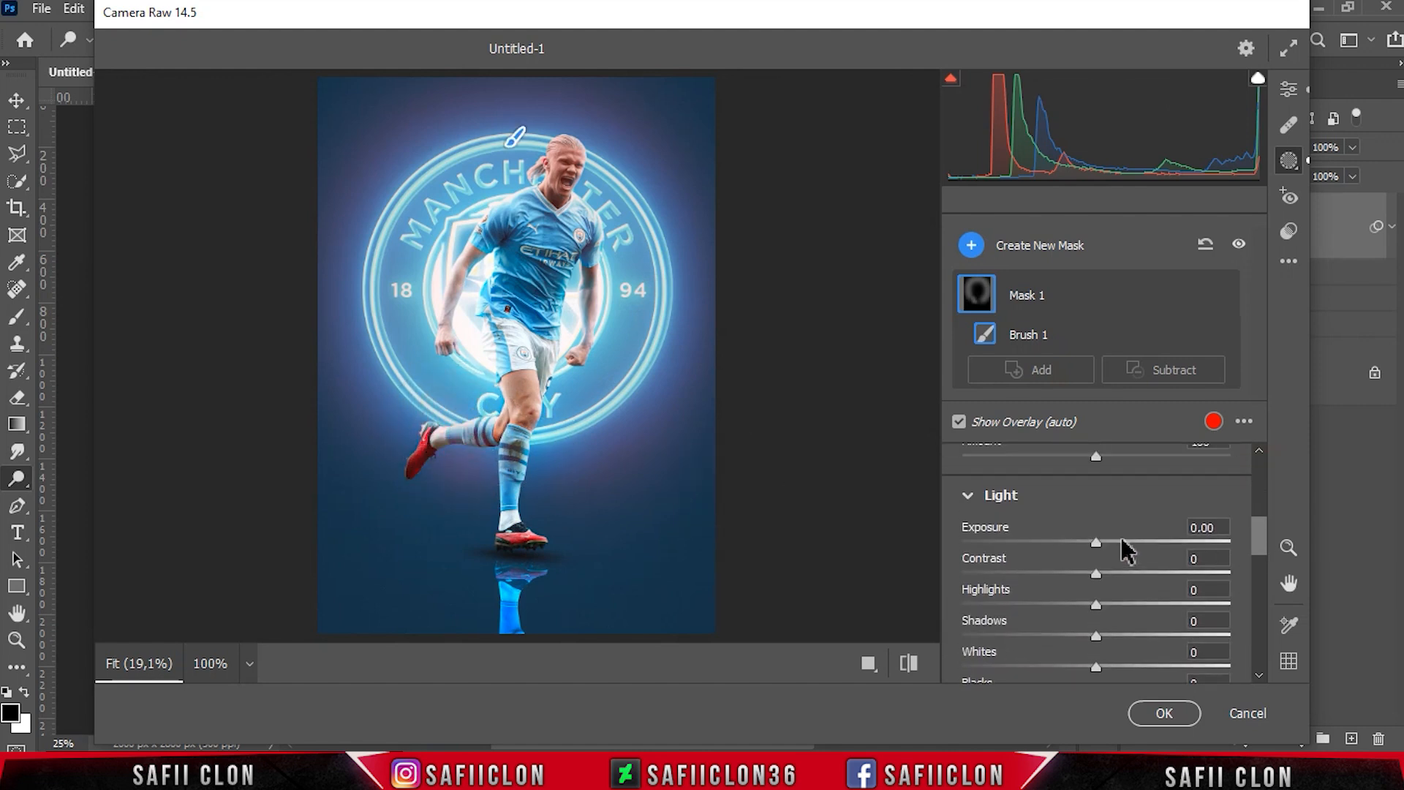
left_click_drag(1096, 543, 1165, 543)
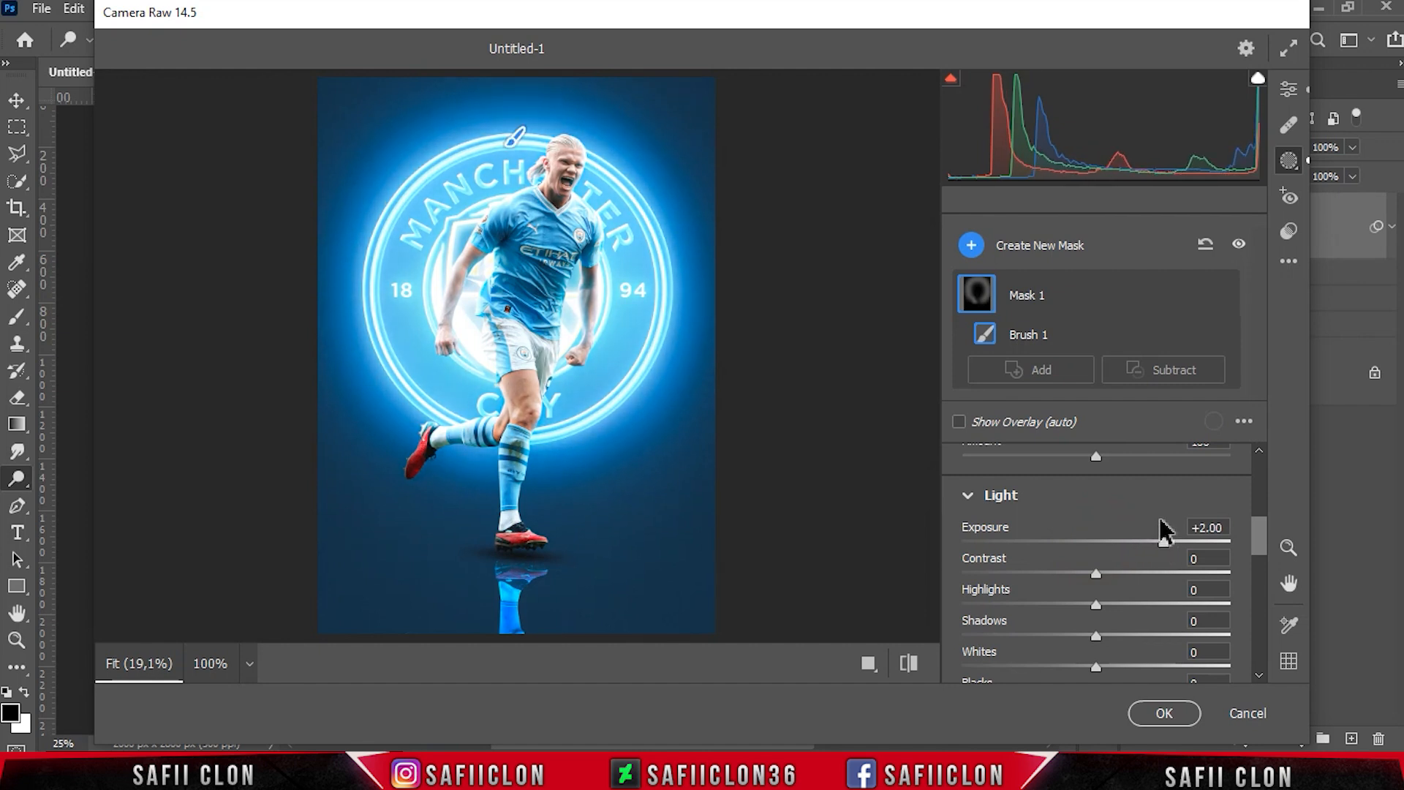
mouse_move(1094, 605)
left_mouse_down()
mouse_move(1126, 604)
mouse_move(968, 603)
mouse_move(1127, 607)
mouse_move(1082, 607)
left_mouse_up()
scroll(1262, 560, "down", 3)
- Create a tilted elliptical radial gradient mask over the player, fitting it from the head to below the knees
left_click(1018, 247)
left_click(1086, 284)
left_click_drag(528, 300, 584, 432)
left_click_drag(635, 300, 634, 326)
left_click_drag(513, 471, 484, 485)
left_click_drag(600, 317, 610, 319)
- Set the radial mask to Exposure +0.25, Contrast -12, Highlights +1, Shadows +22 and Blacks +8
left_click_drag(1258, 491, 1257, 539)
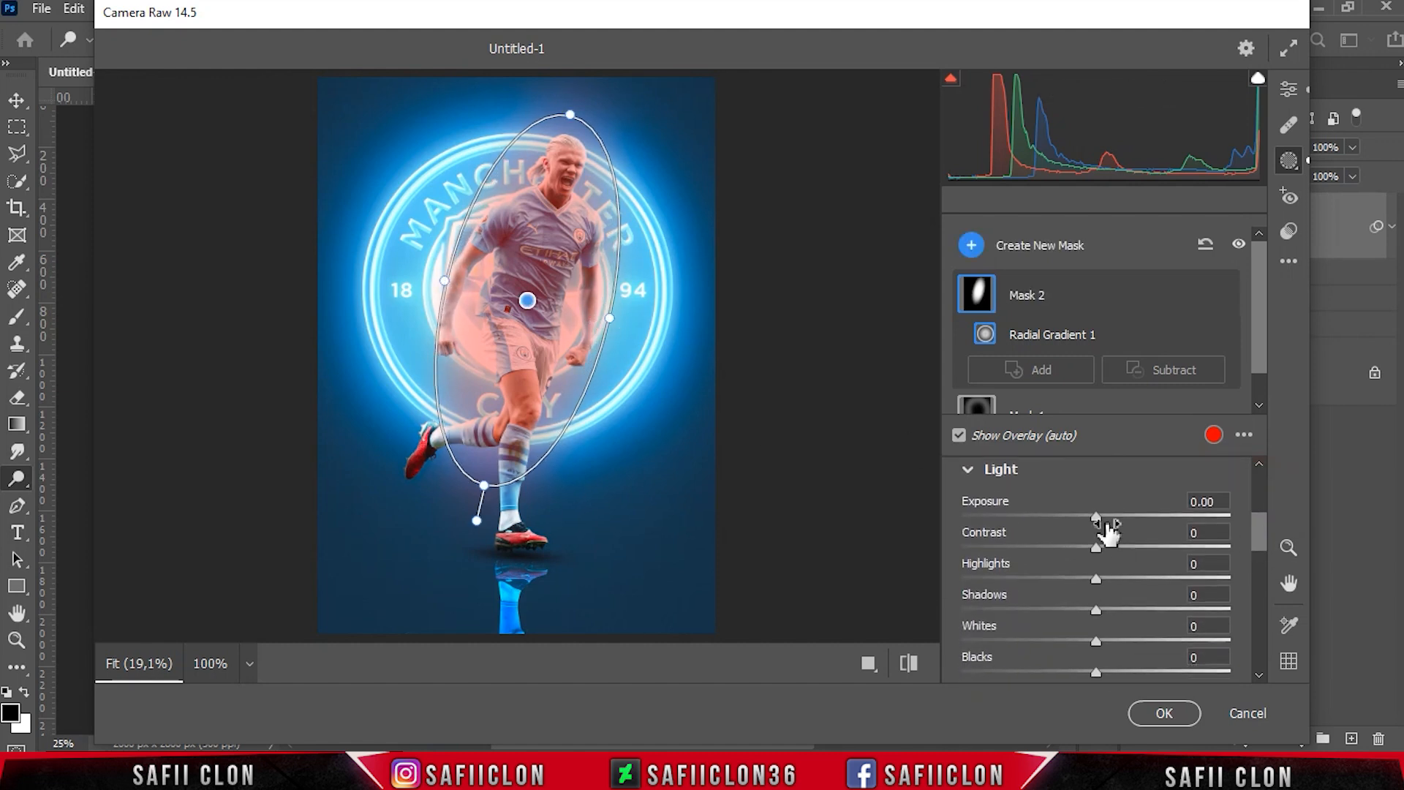
left_click_drag(1105, 516, 1150, 609)
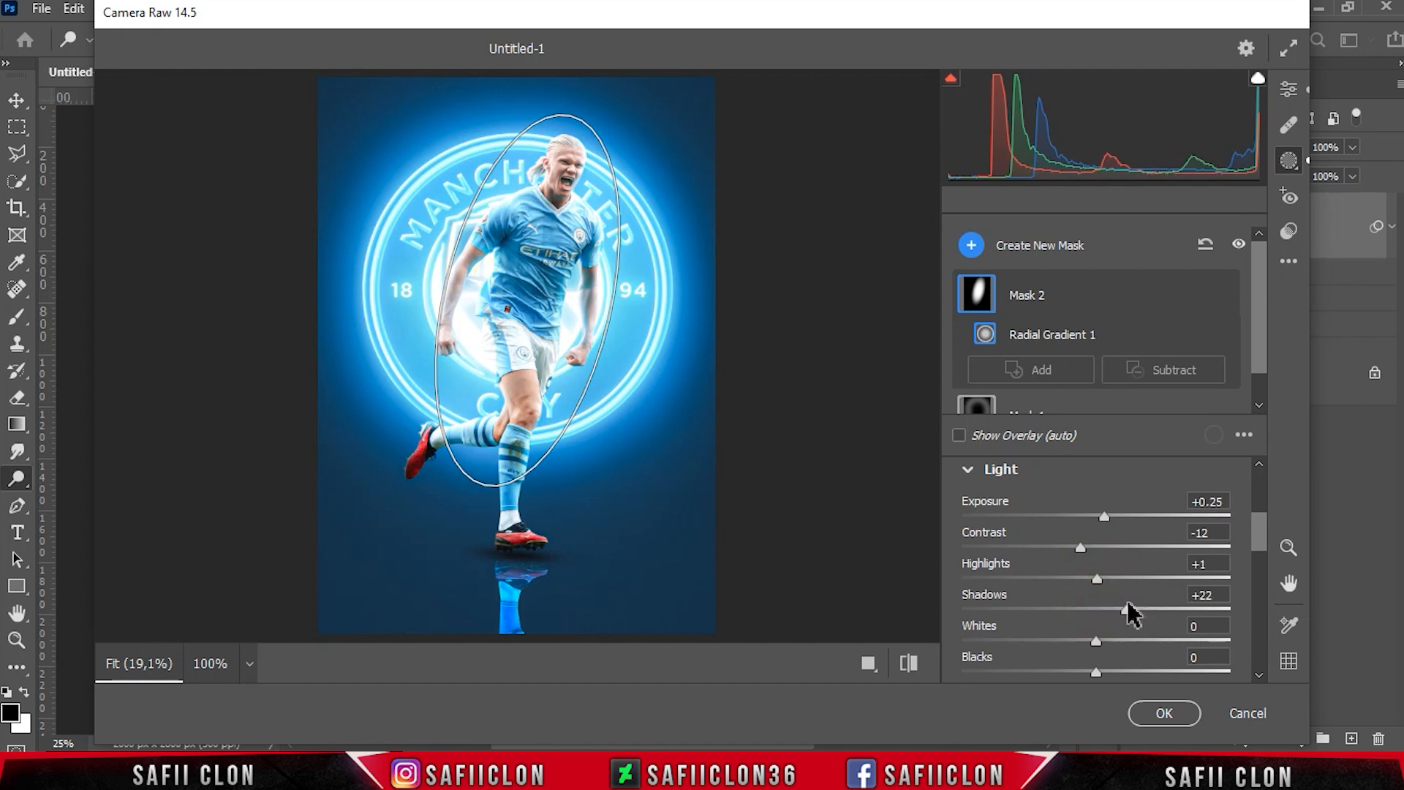
scroll(1266, 551, "down", 1)
left_click_drag(1095, 623, 1124, 622)
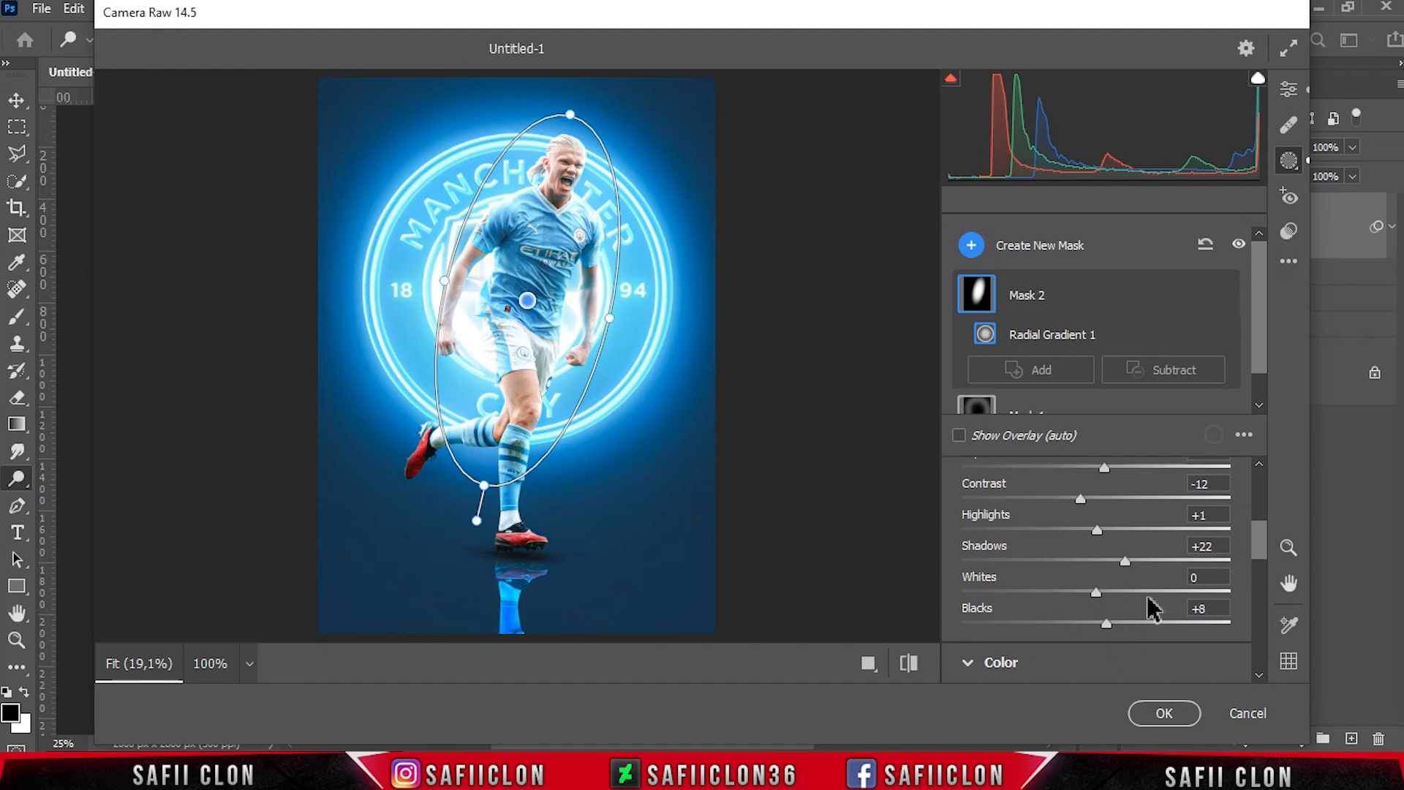
- Compare the before and after views of the grading and apply the Camera Raw Filter
left_click(1287, 90)
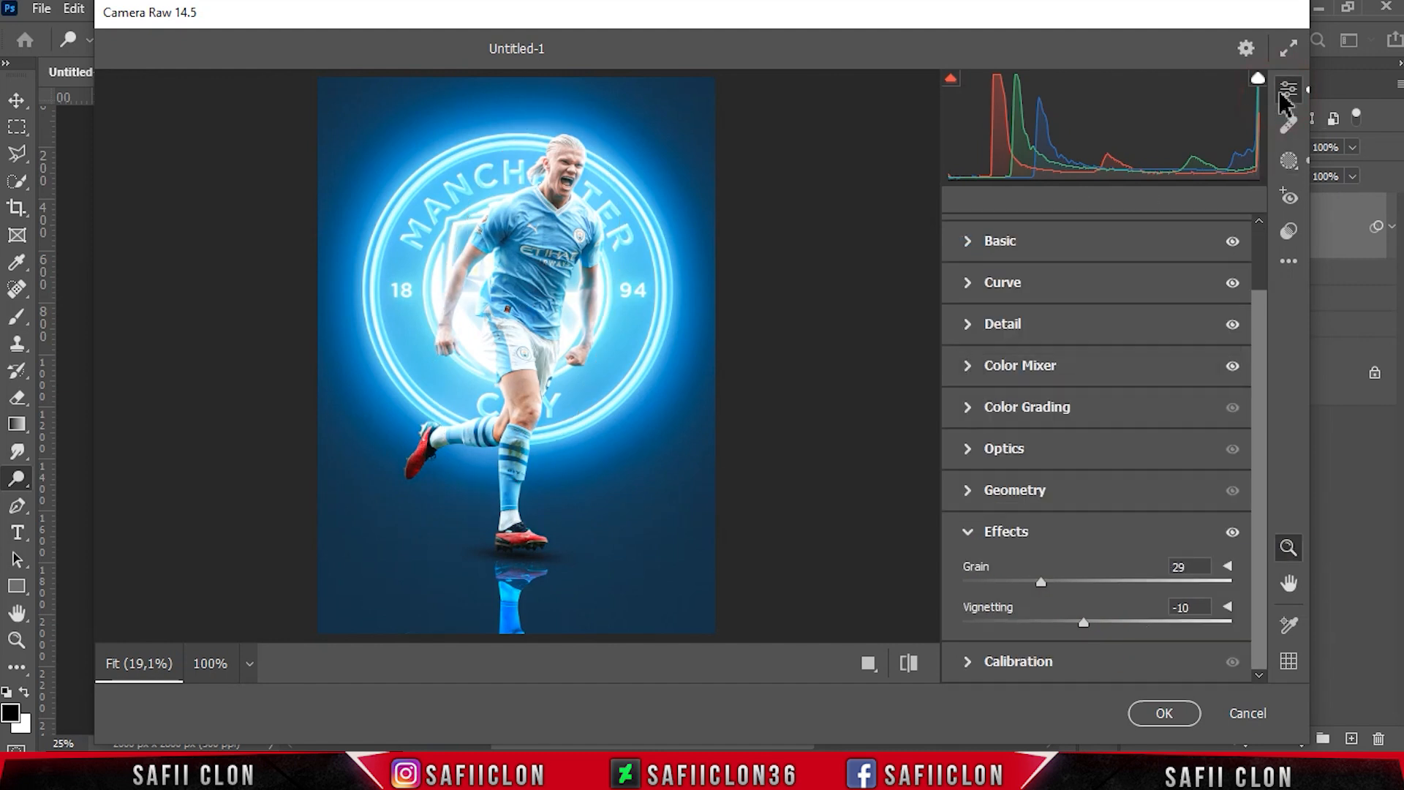
left_click(852, 664)
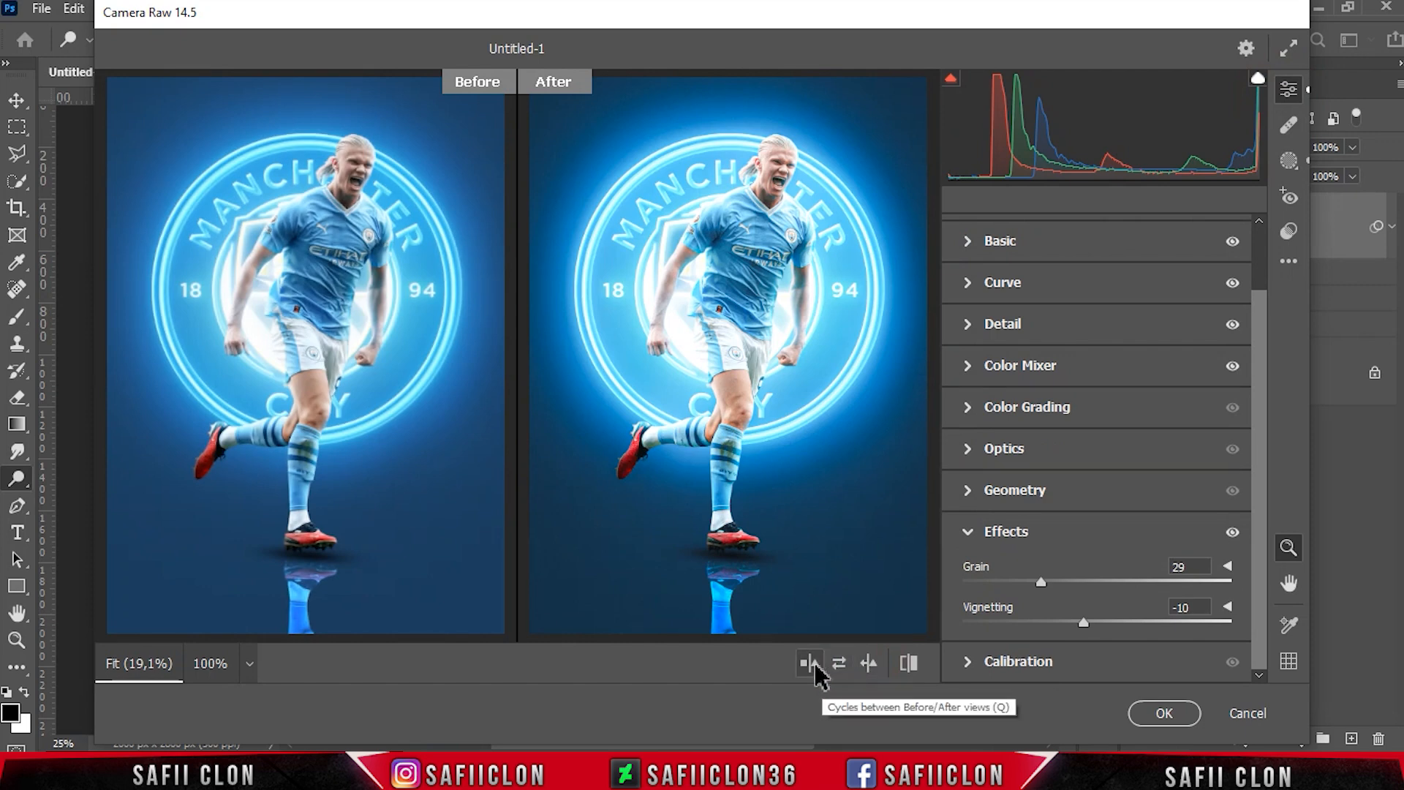
left_click(812, 665)
left_click(814, 667)
left_click(816, 669)
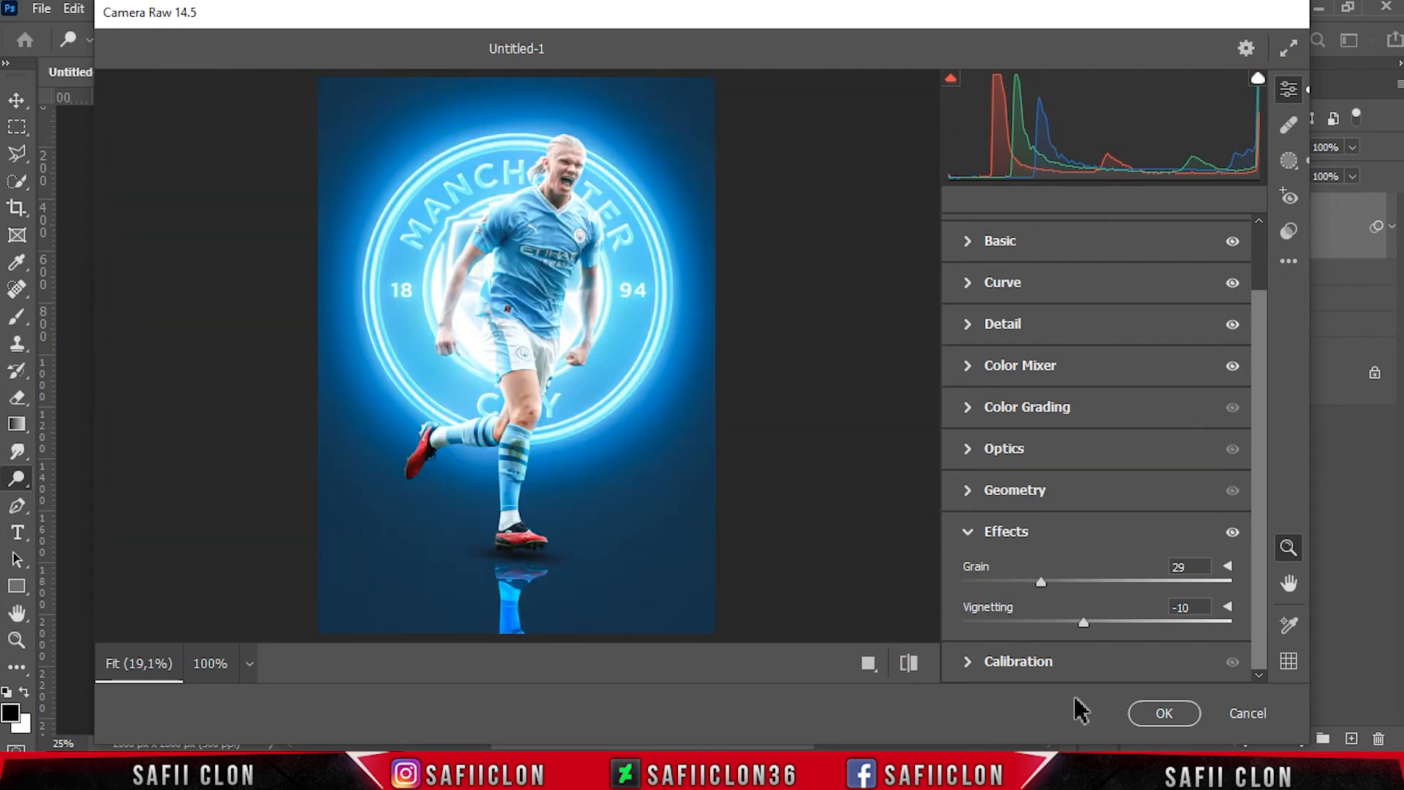
left_click(1138, 711)
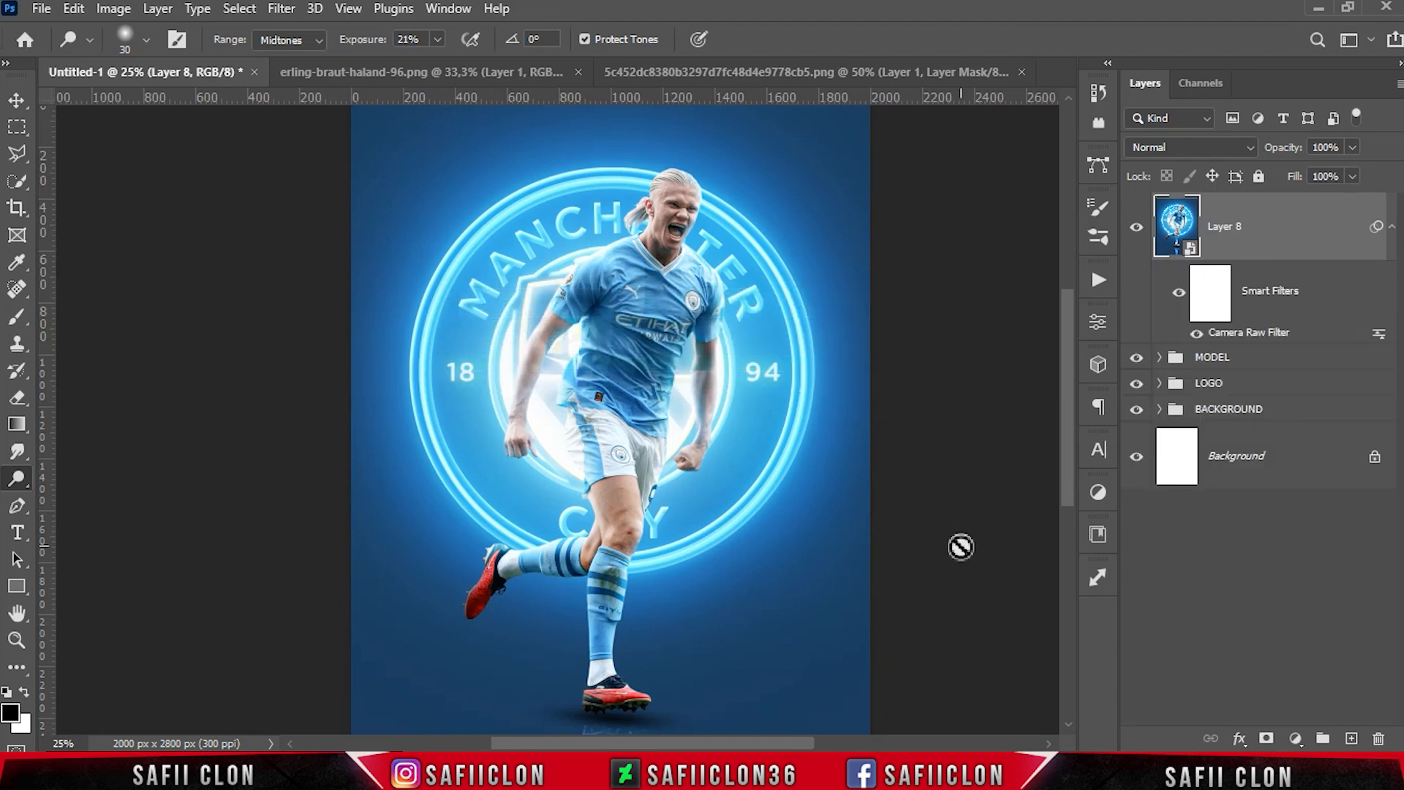
- Compare the poster with and without the graded merged layer
left_click(1136, 227)
left_click(1137, 227)
left_click(1136, 227)
left_click(1136, 226)
left_click(1137, 228)
left_click(1137, 229)
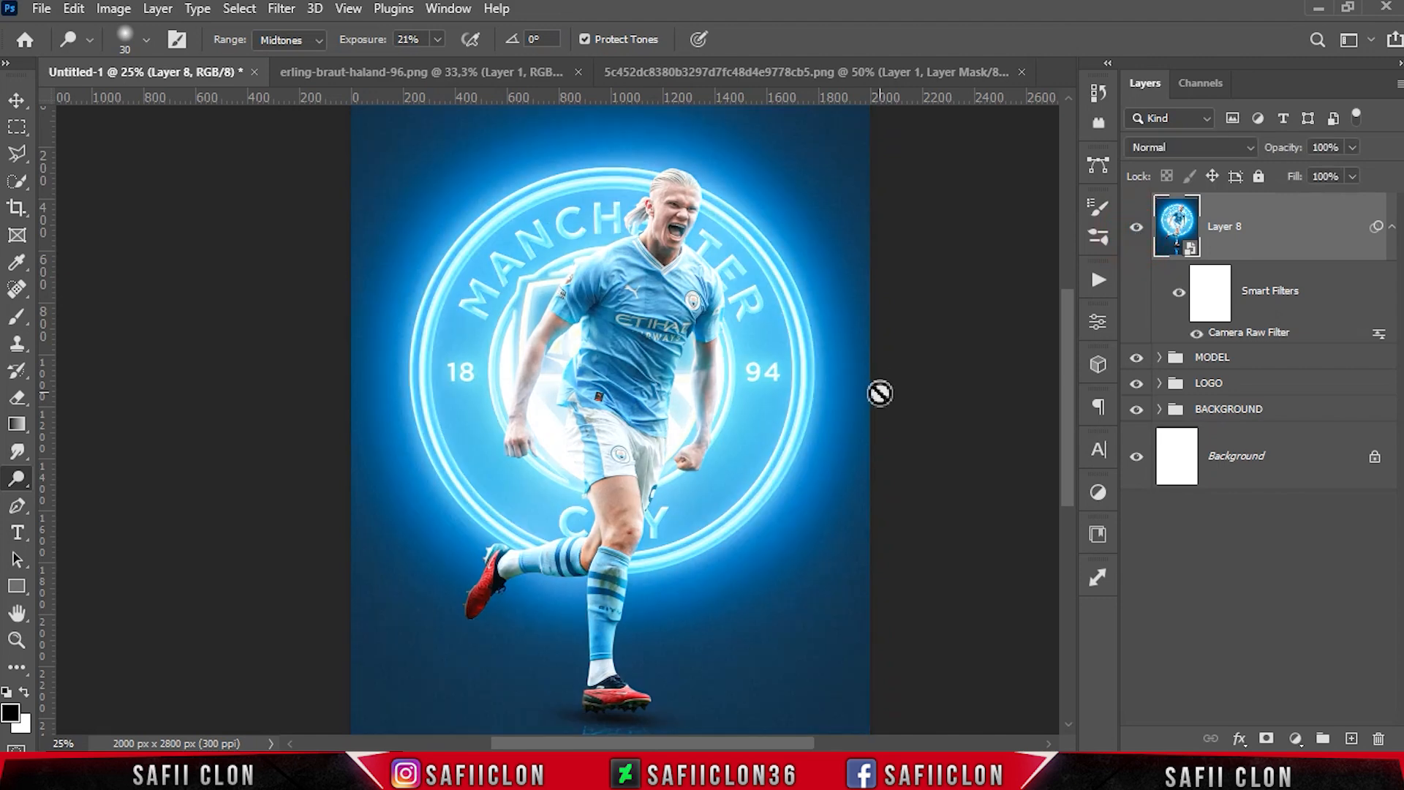
- View the whole poster including the reflection and compare it with the merged layer hidden and shown
key("ctrl+minus")
key("ctrl+minus")
key("ctrl+plus")
key("ctrl+plus")
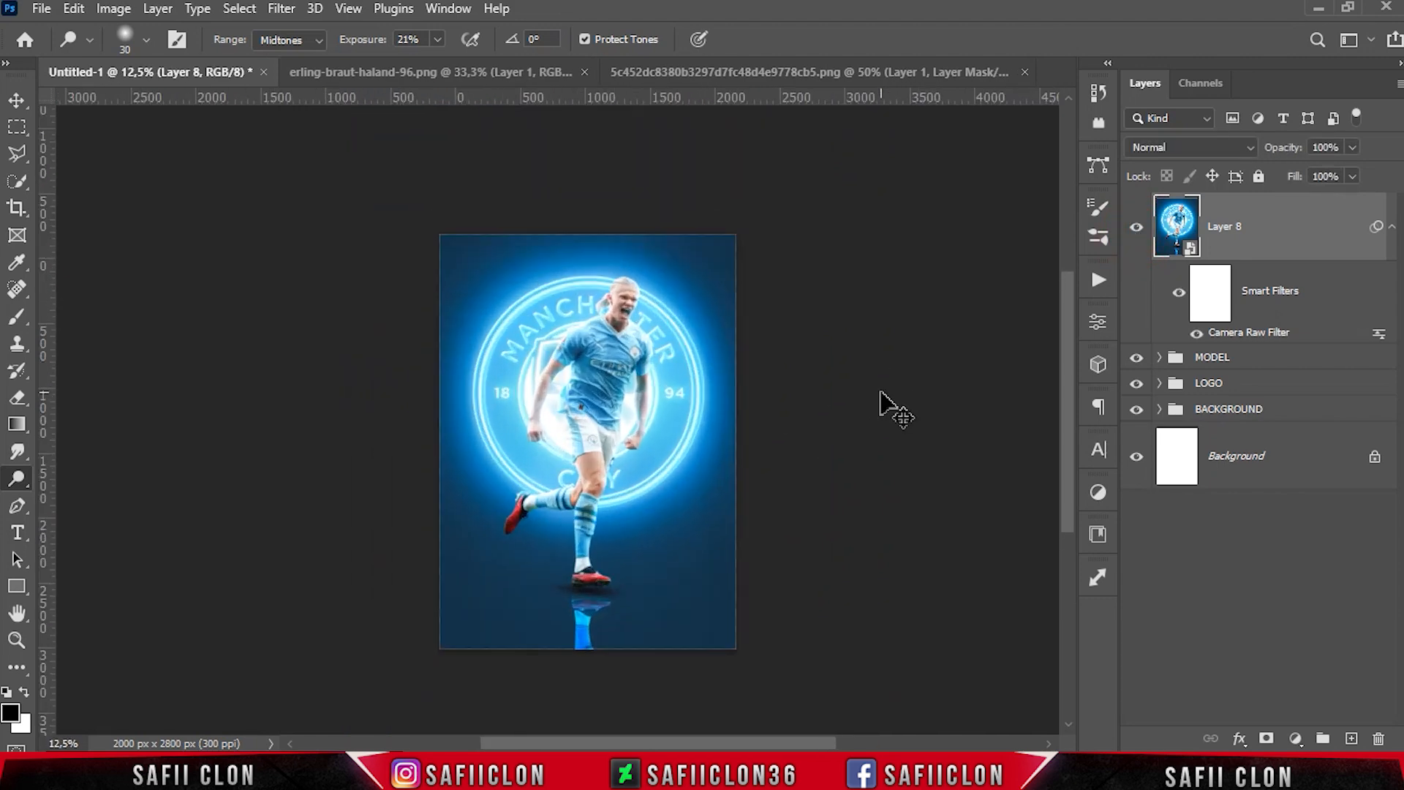
left_click(1138, 227)
left_click(1138, 228)
left_click(1138, 228)
left_click(1138, 227)
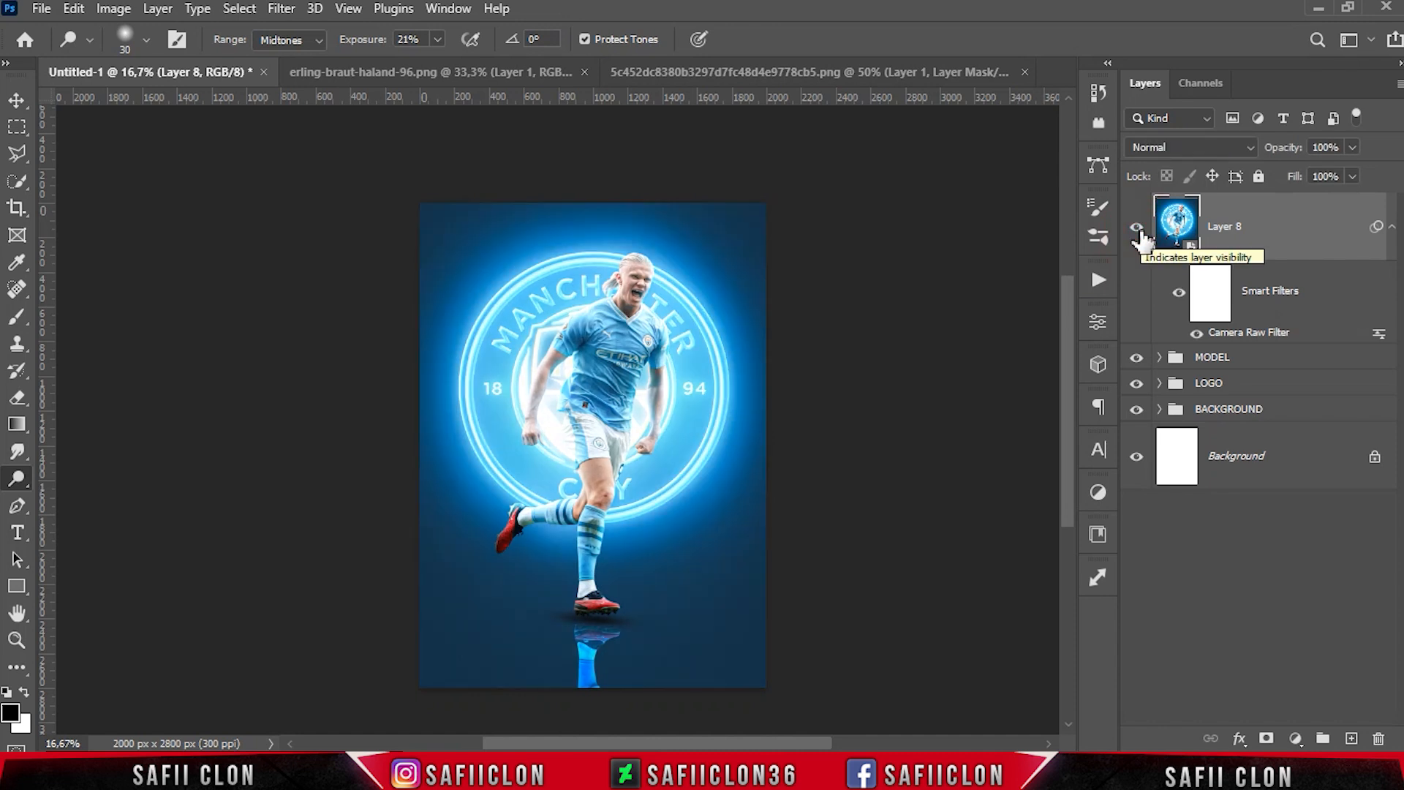